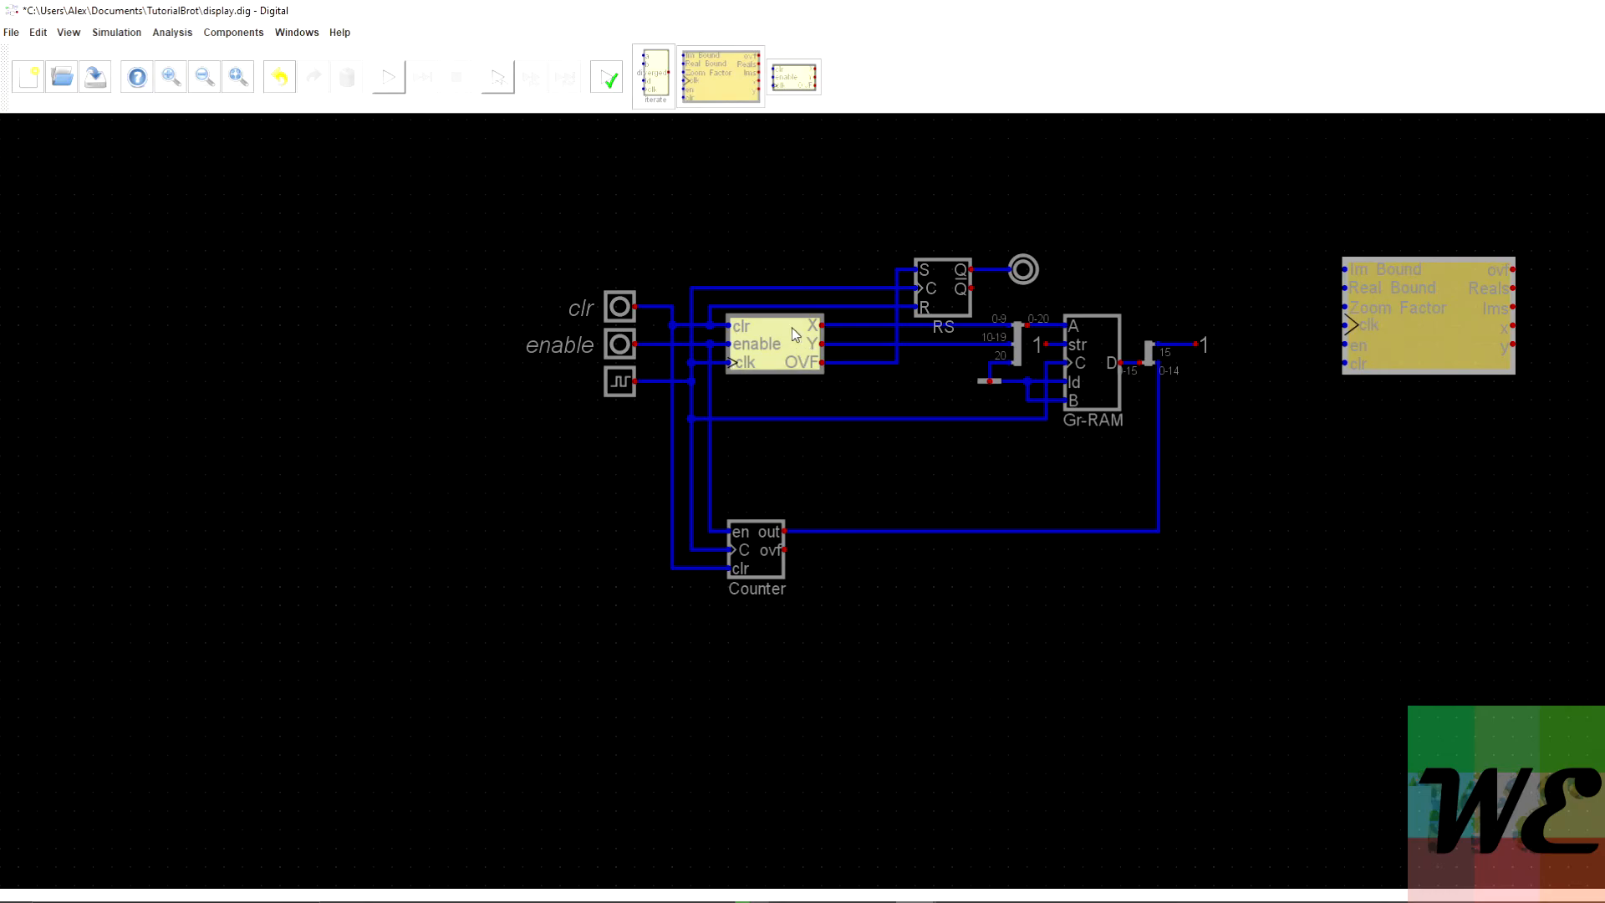
Delete the block with the X, Y and OVF outputs, and move the clr, enable and clock inputs and the Counter further left.
left_click(757, 339)
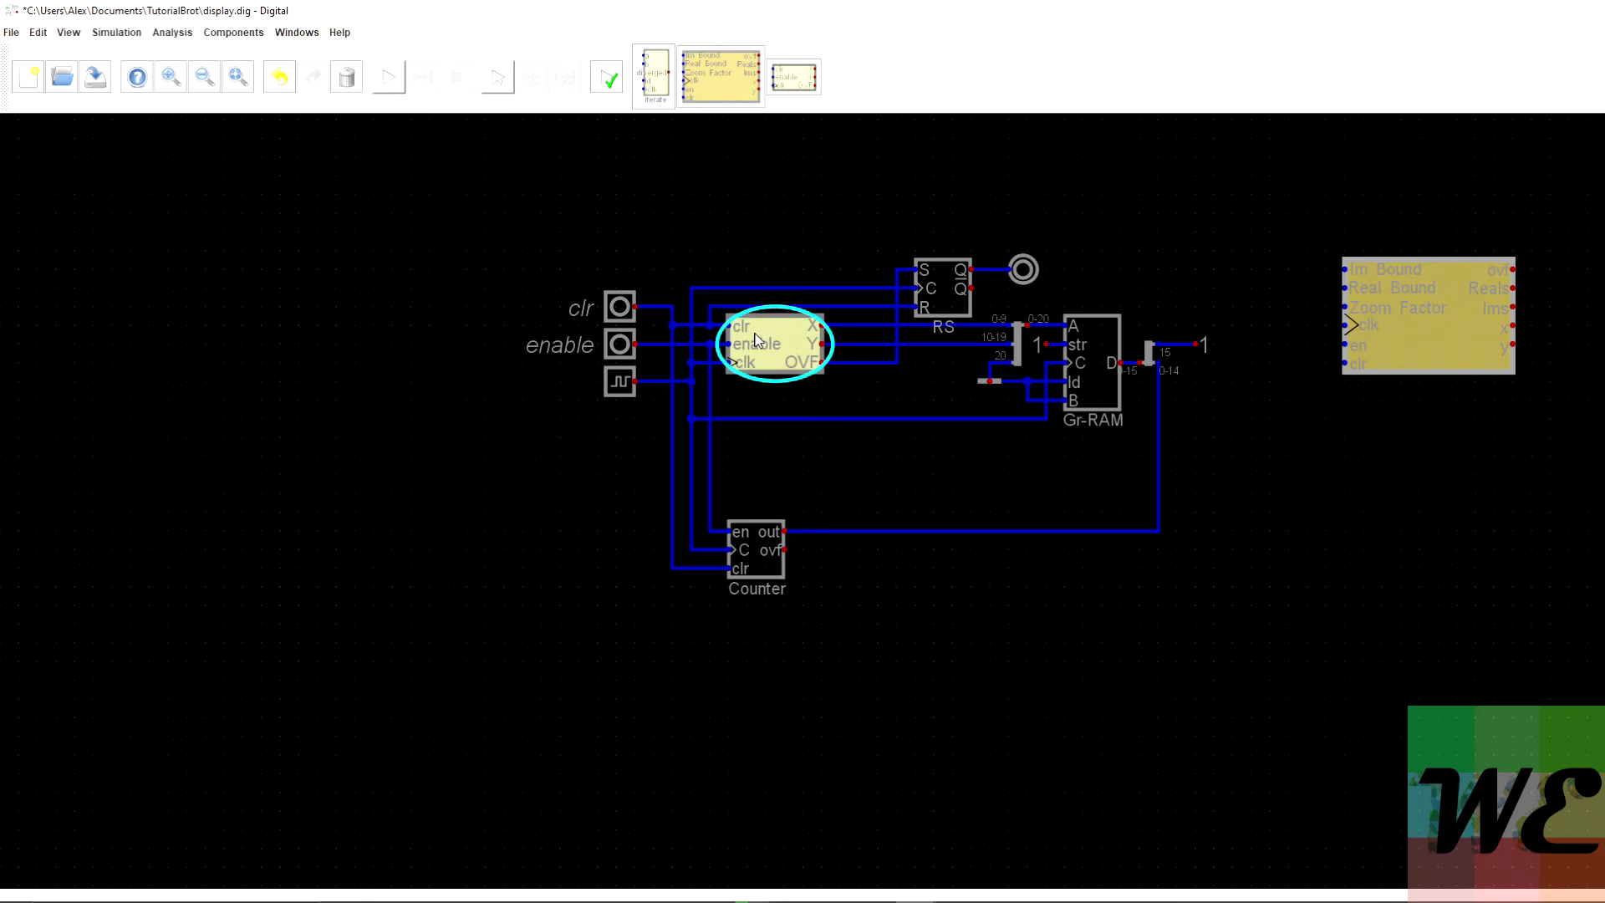
key("Delete")
left_click_drag(497, 218, 811, 654)
left_click_drag(743, 561, 444, 561)
Delete the leftover wires linking the clr, enable and clock inputs to the Counter, RS flip-flop and Gr-RAM.
left_click(504, 460)
left_click_drag(538, 249, 693, 618)
left_click(557, 576)
left_click(535, 530)
key("Delete")
left_click_drag(510, 346, 378, 276)
key("Delete")
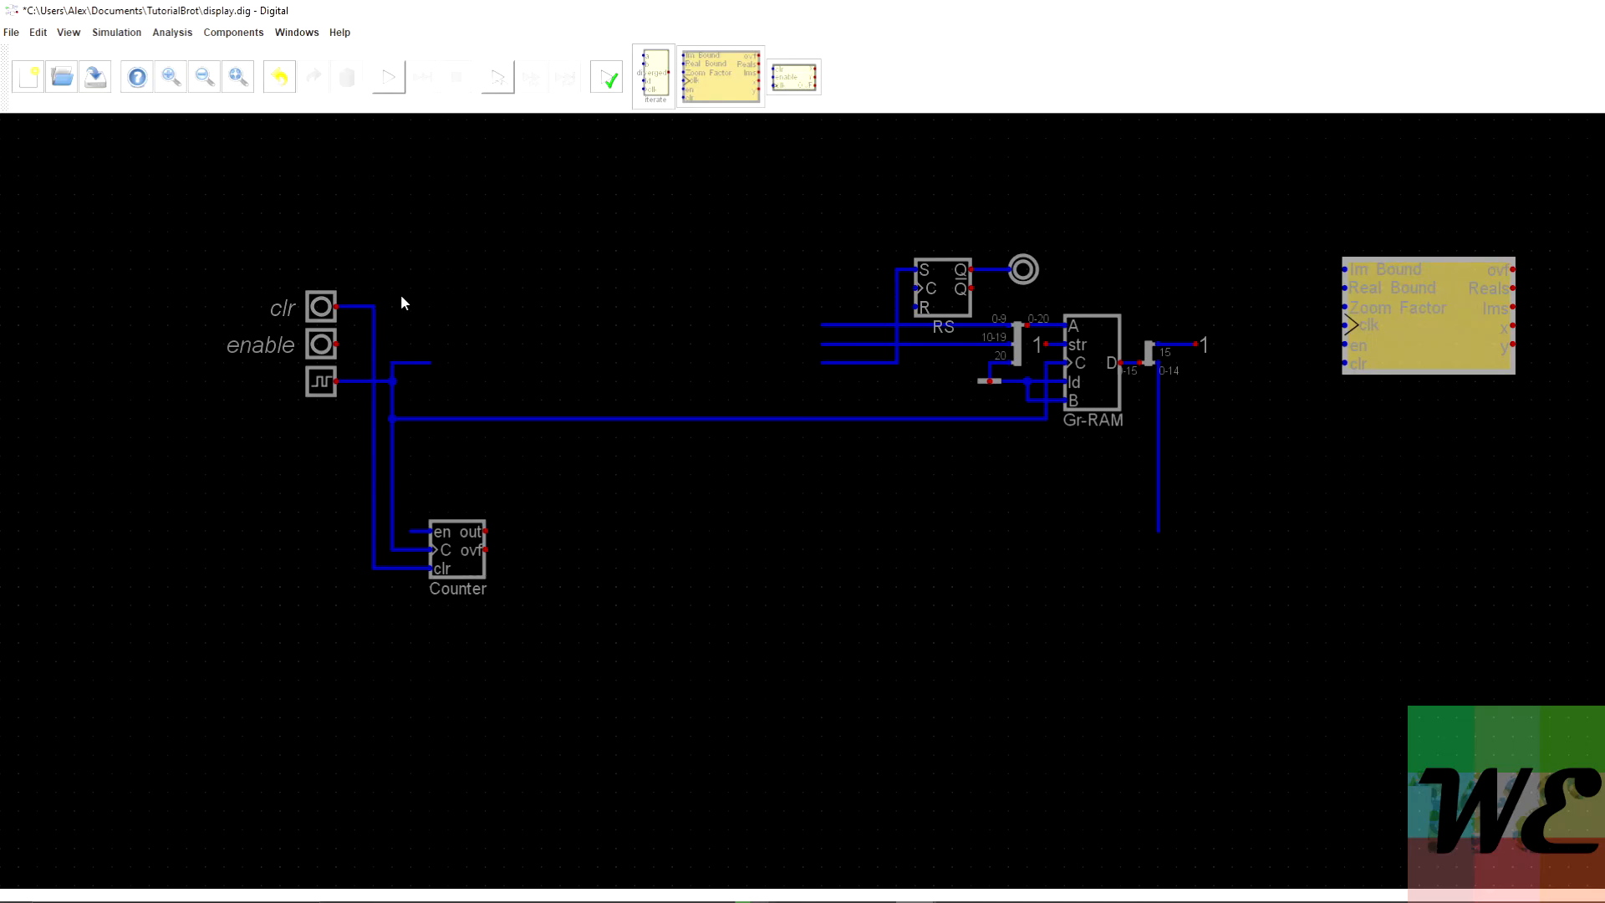
left_click_drag(452, 326, 369, 280)
key("Delete")
key("Delete")
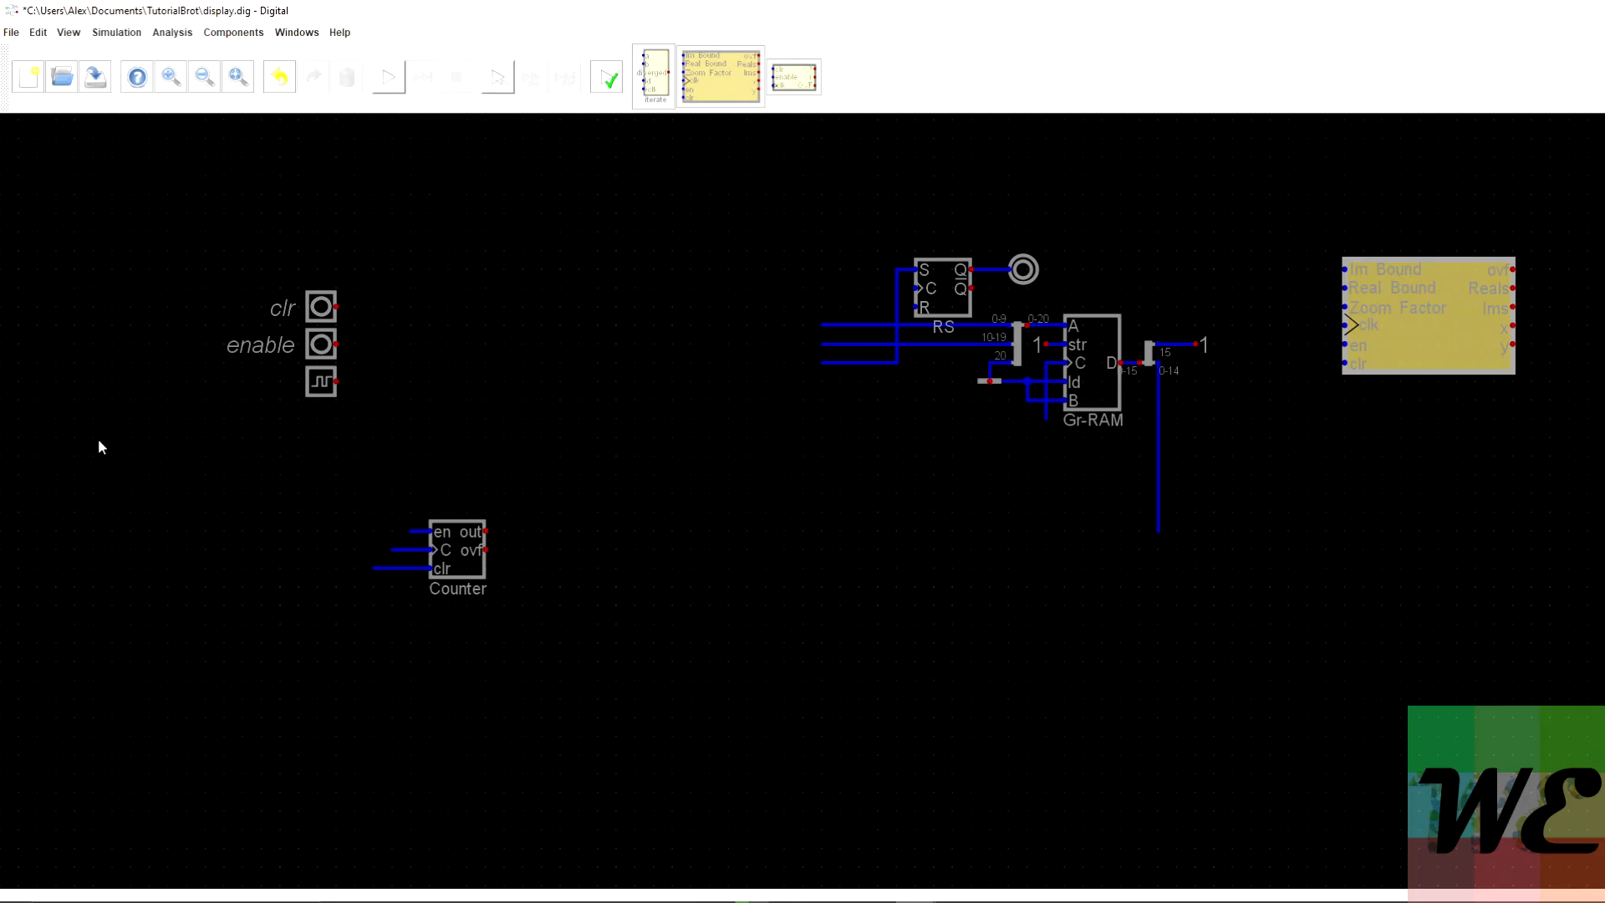
Place an iterate block between the input buttons and the Gr-RAM, then shift it slightly upward.
left_click(653, 76)
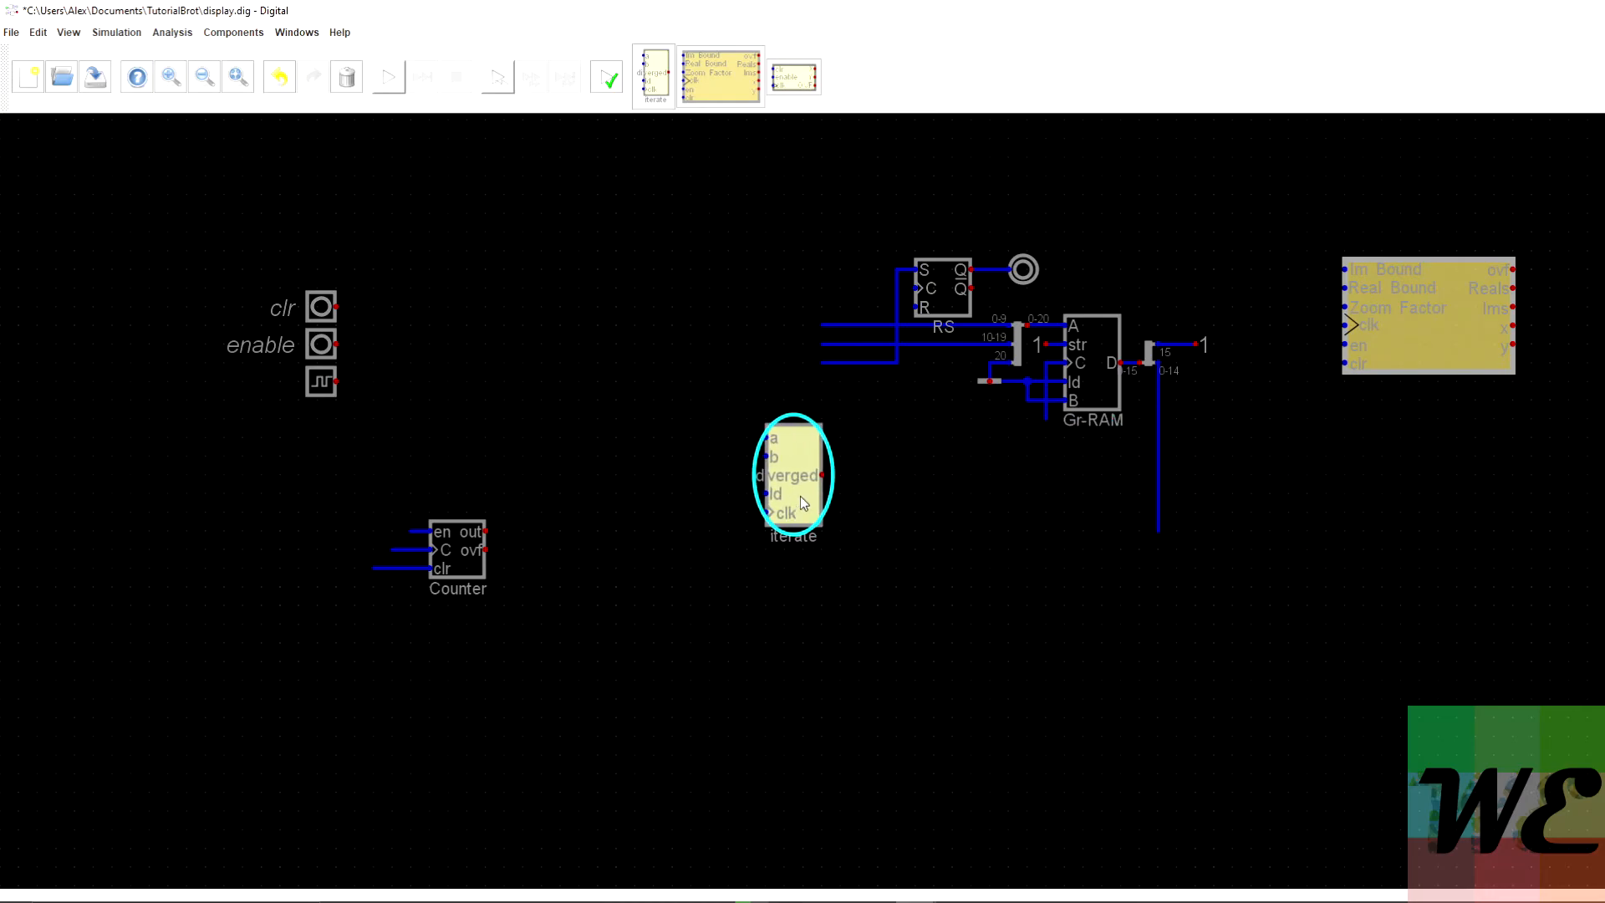
left_click(632, 396)
scroll(686, 508, "up", 3)
scroll(674, 506, "down", 5)
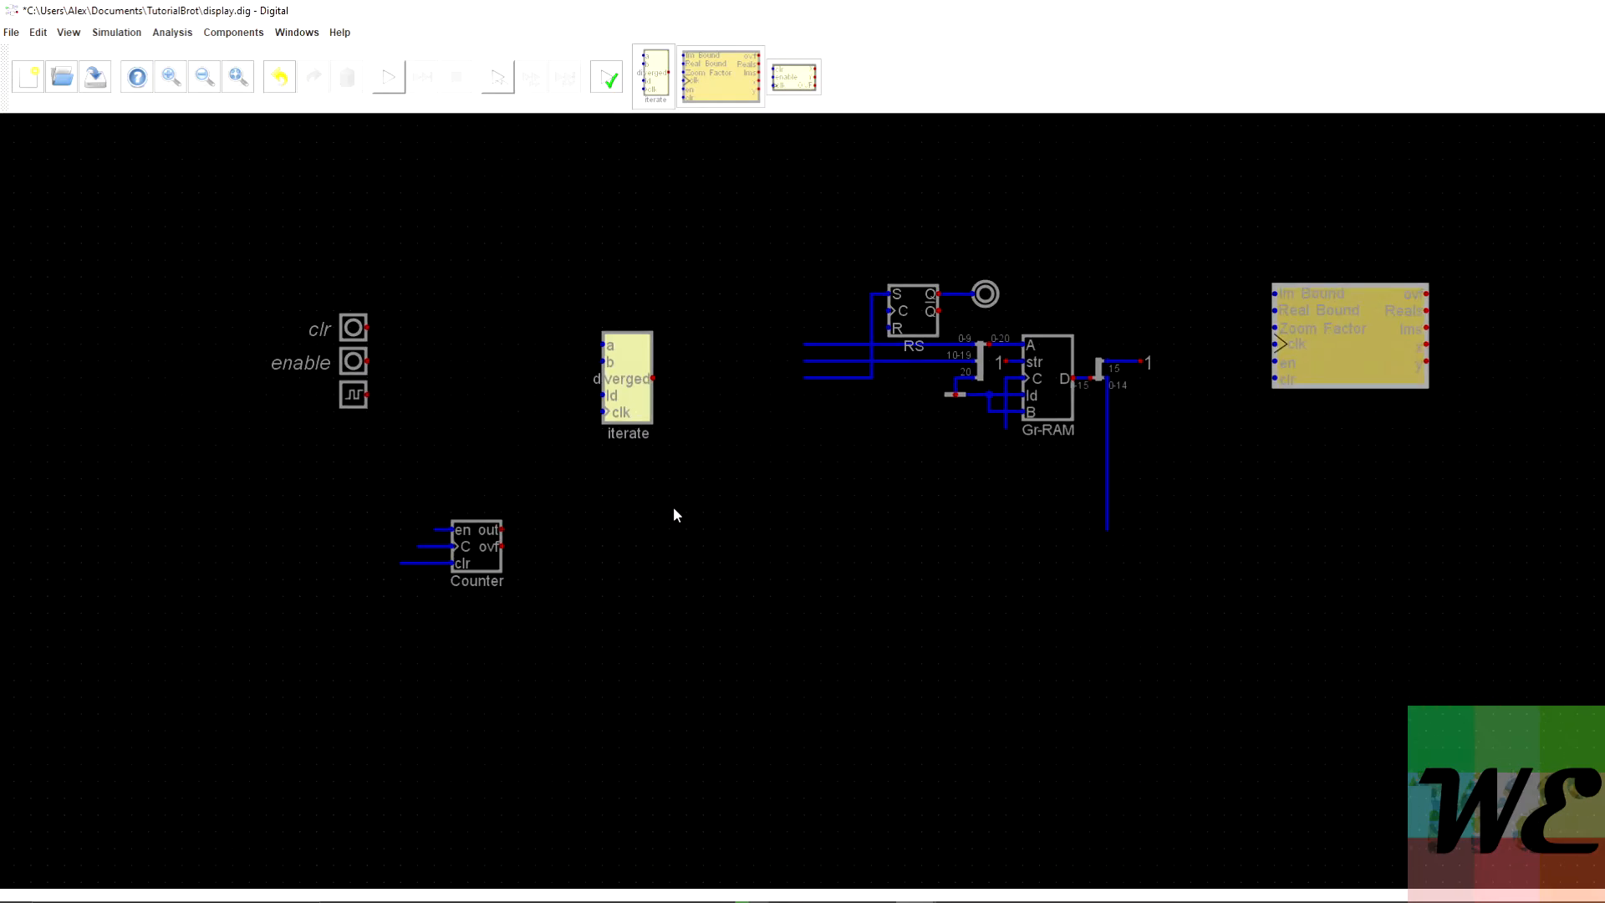
left_click_drag(634, 505, 944, 523)
scroll(942, 523, "down", 1)
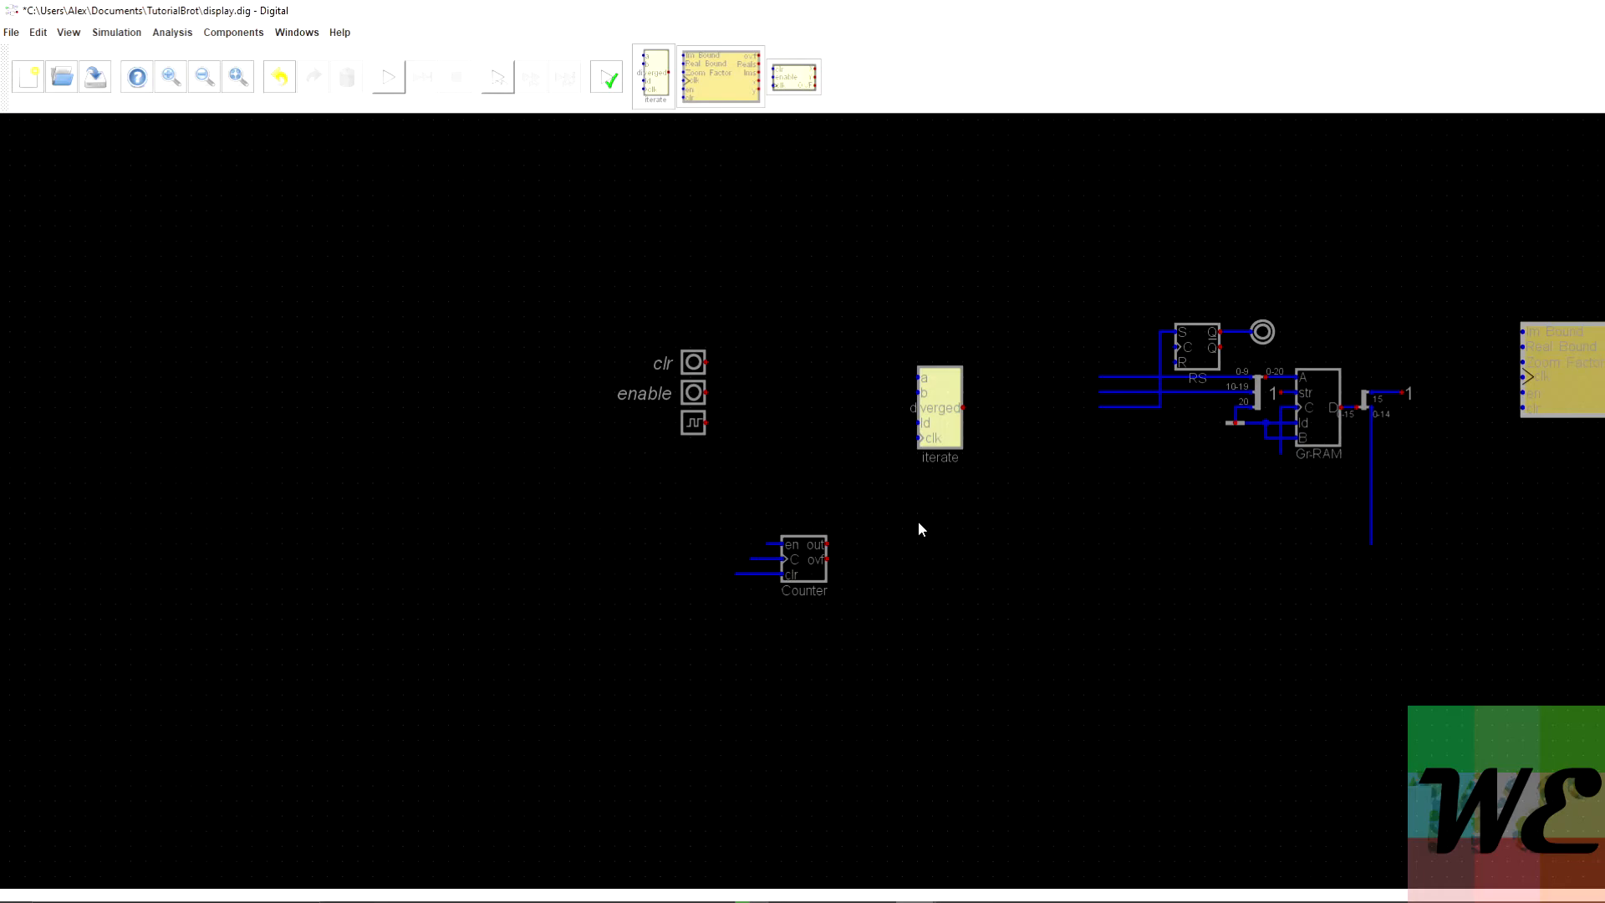
left_click_drag(940, 416, 909, 358)
scroll(860, 390, "up", 2)
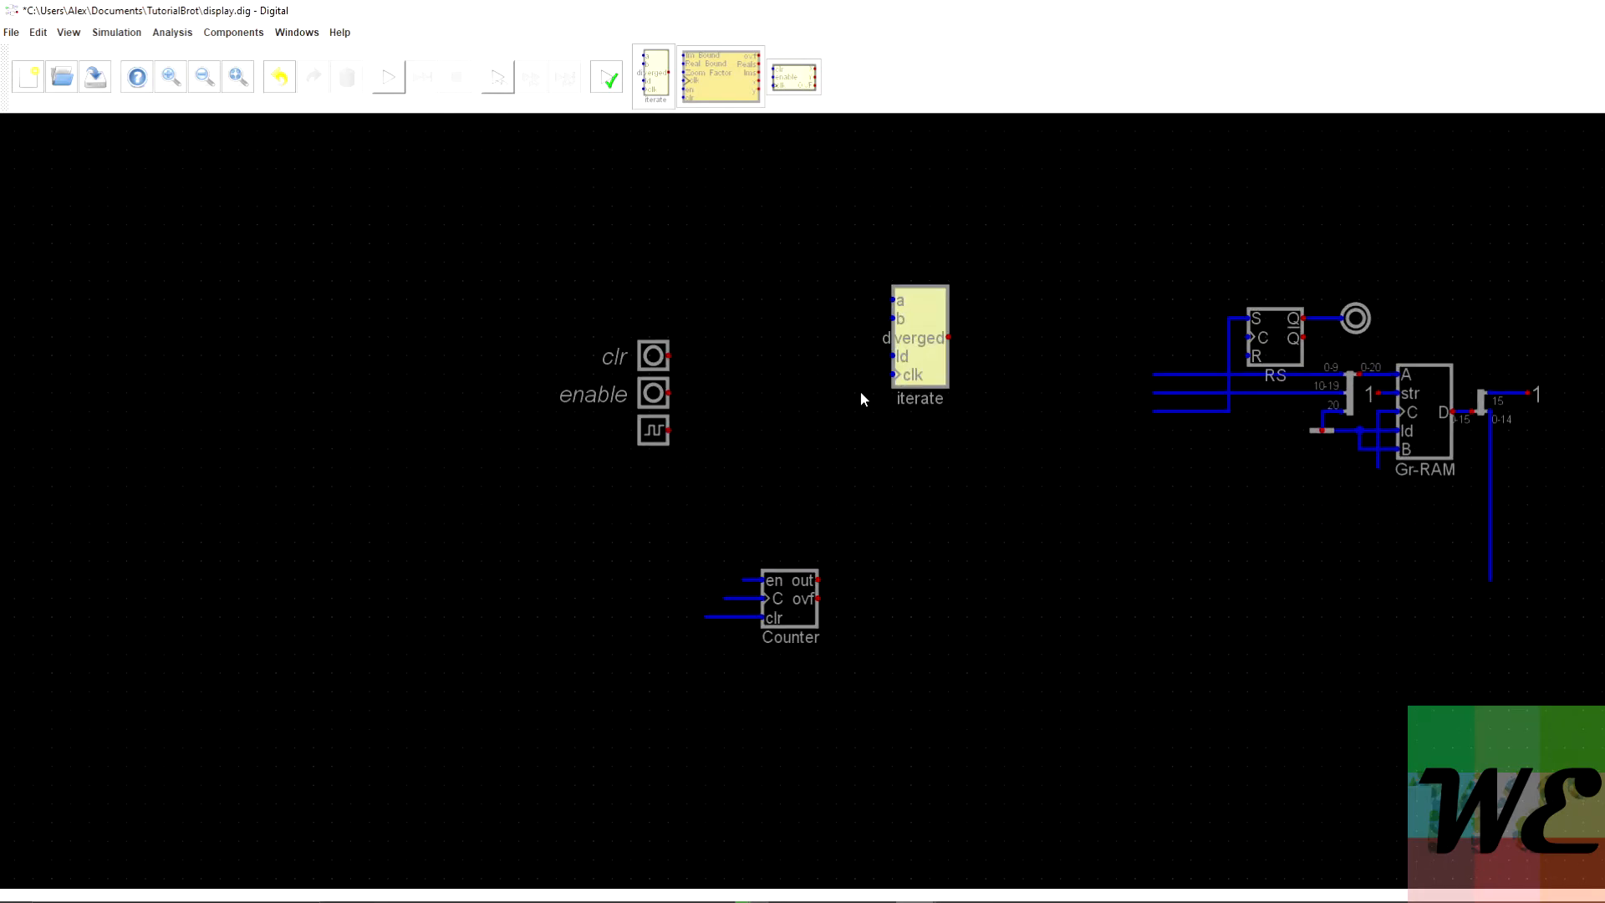
Move the clr, enable and clock inputs further left and place the Im Bound/Real Bound/Zoom Factor block in front of the iterate block.
left_click_drag(770, 386, 831, 387)
left_click_drag(663, 309, 877, 541)
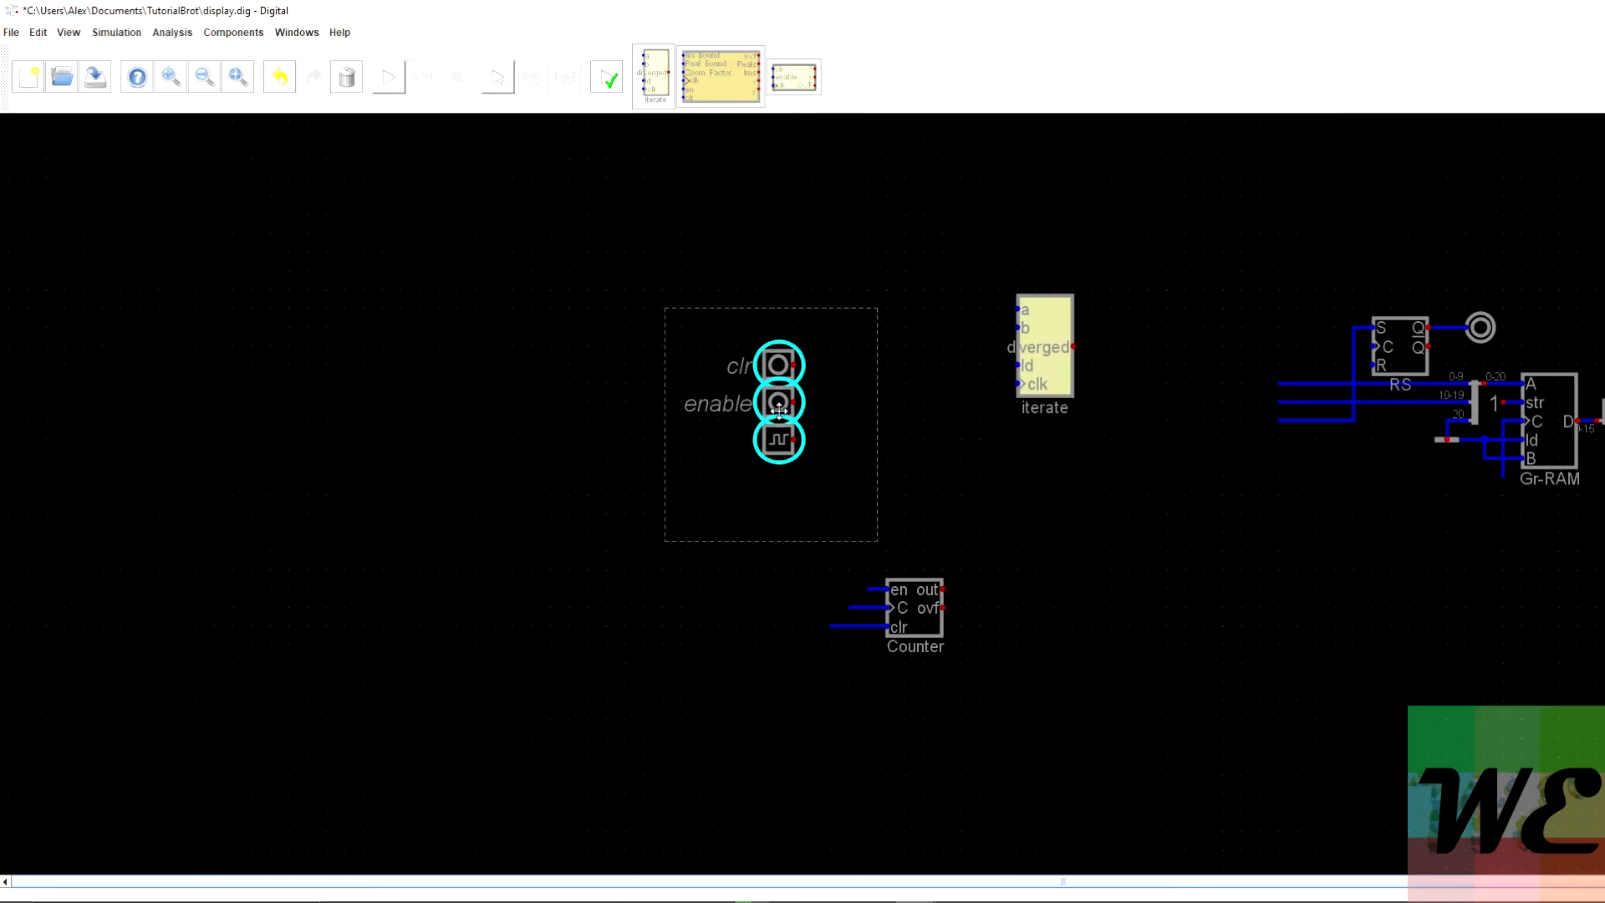
left_click_drag(780, 406, 556, 406)
left_click(720, 76)
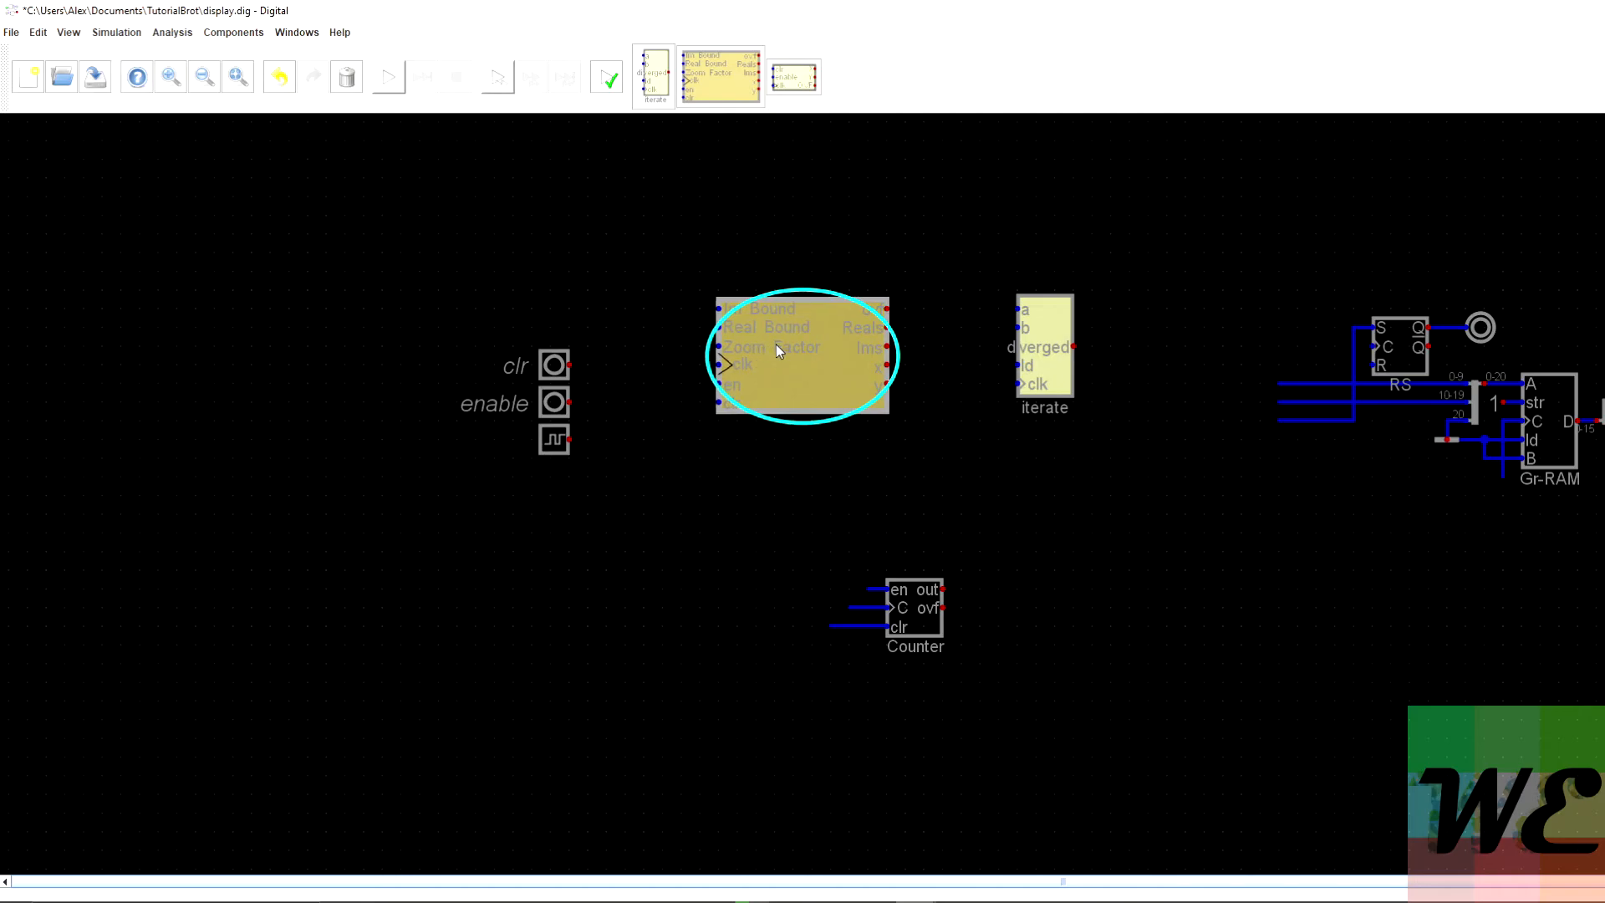
left_click(774, 333)
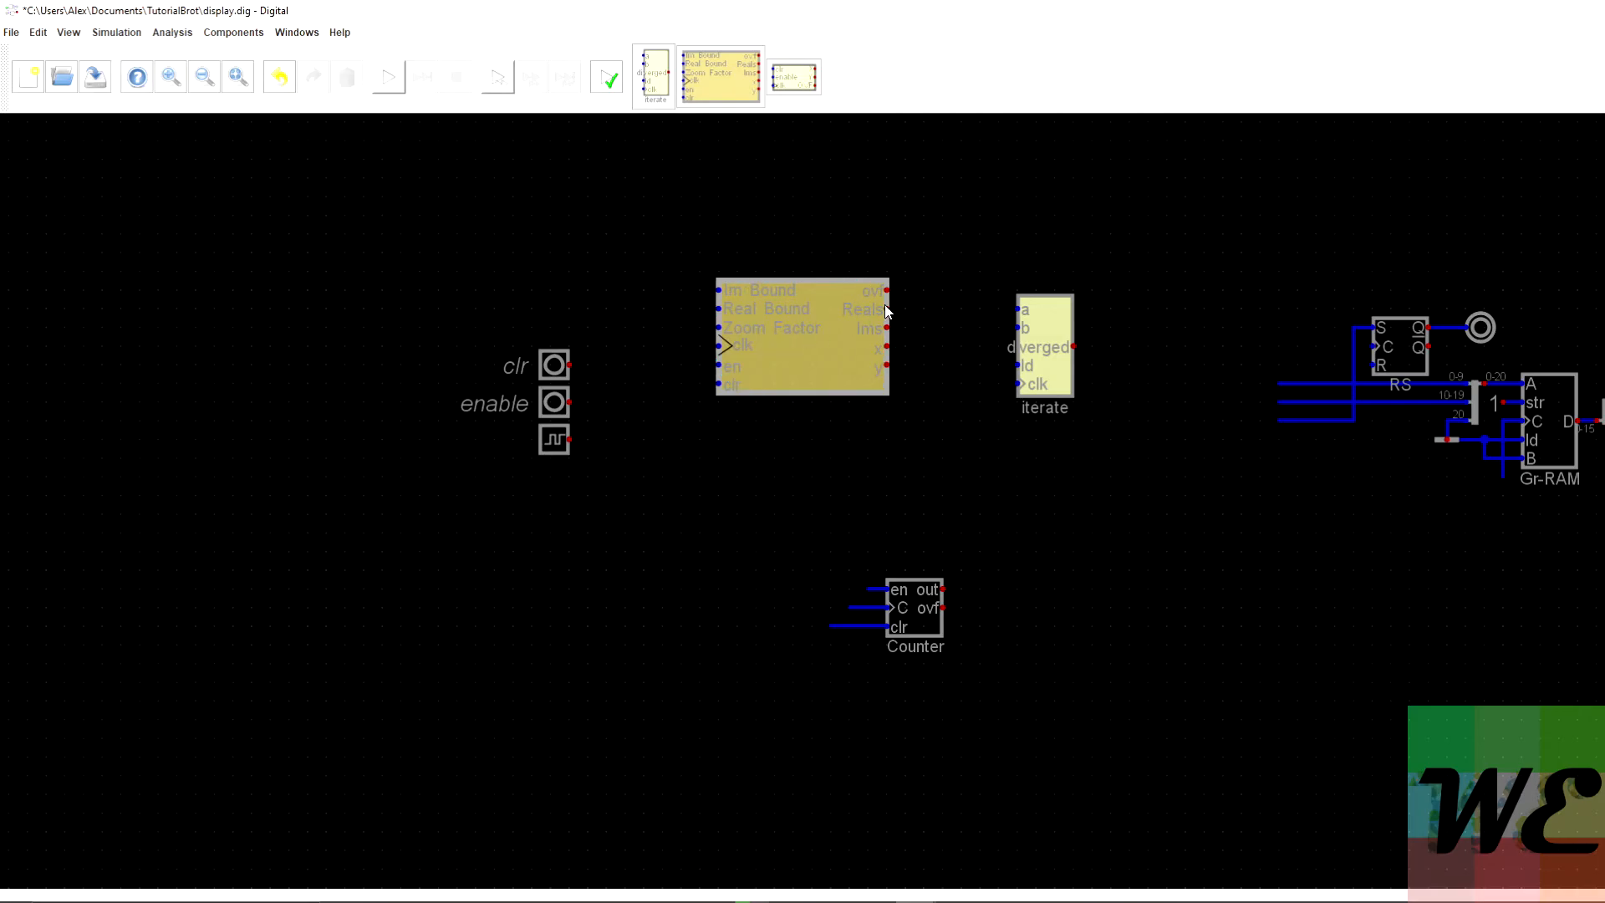
Wire the Reals output to input a and the Ims output to input b of the iterate block.
left_click(1018, 309)
left_click(1017, 327)
left_click(886, 327)
Route open-ended wires from the x and y outputs over the top of the iterate block.
left_click(887, 347)
left_click(1054, 215)
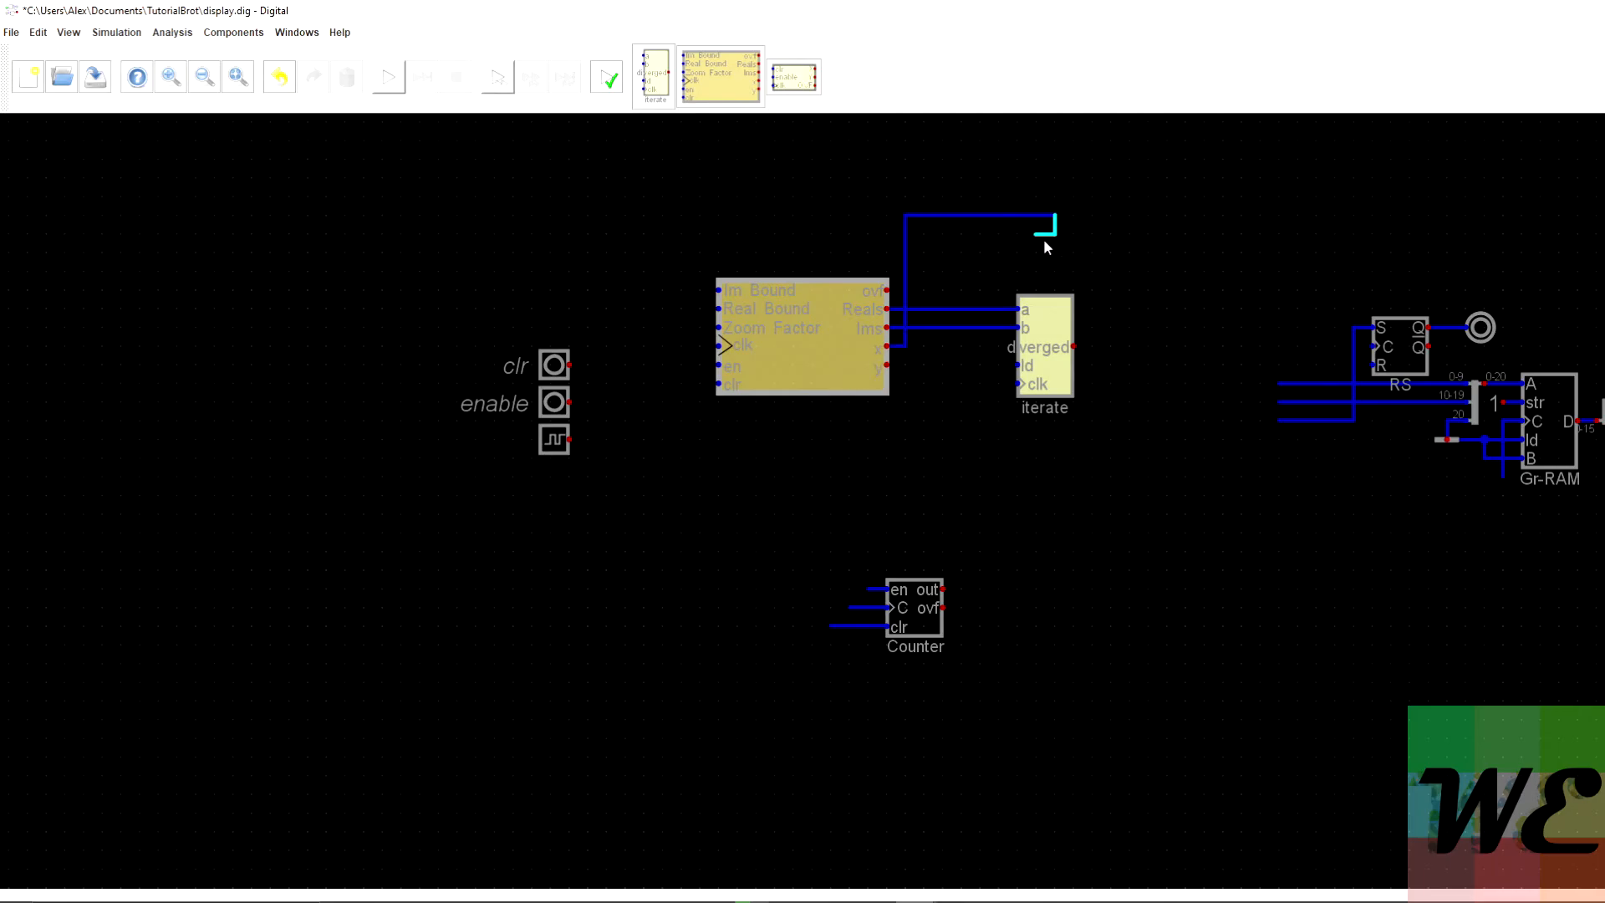
key("Escape")
left_click(1054, 234)
key("Escape")
Delete the RS flip-flop with its LED and the leftover wire that fed its S input.
left_click_drag(1322, 278, 1496, 374)
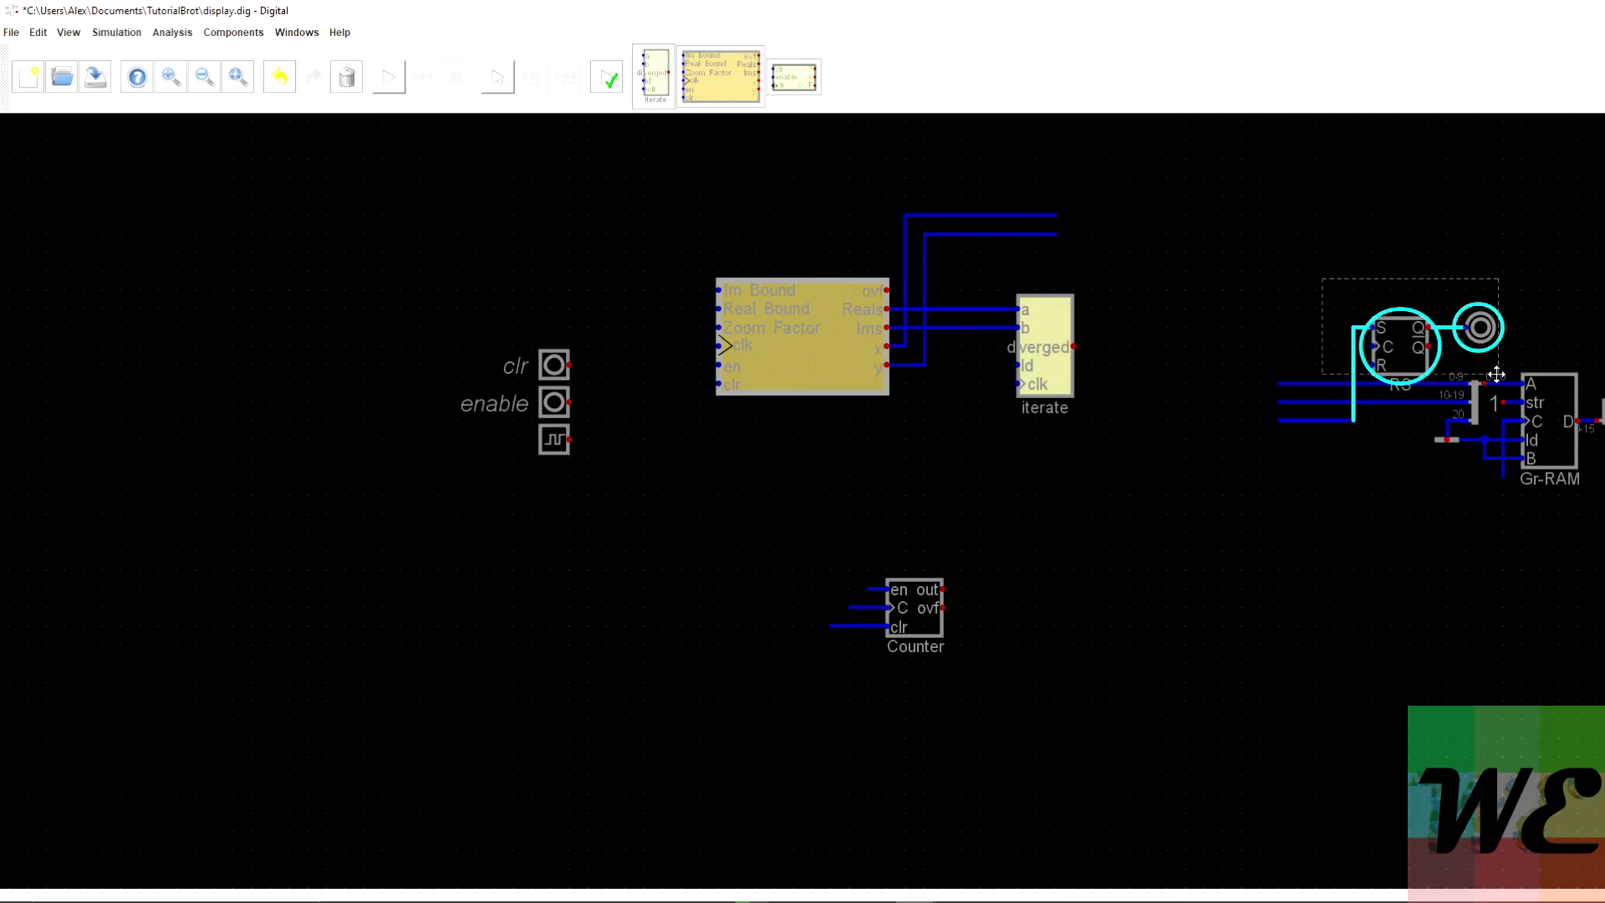
key("Delete")
left_click(1291, 419)
key("Delete")
Move the Gr-RAM and its splitters so the 0-9 and 10-19 input wires join the x and y wires.
left_click_drag(1229, 334, 1604, 668)
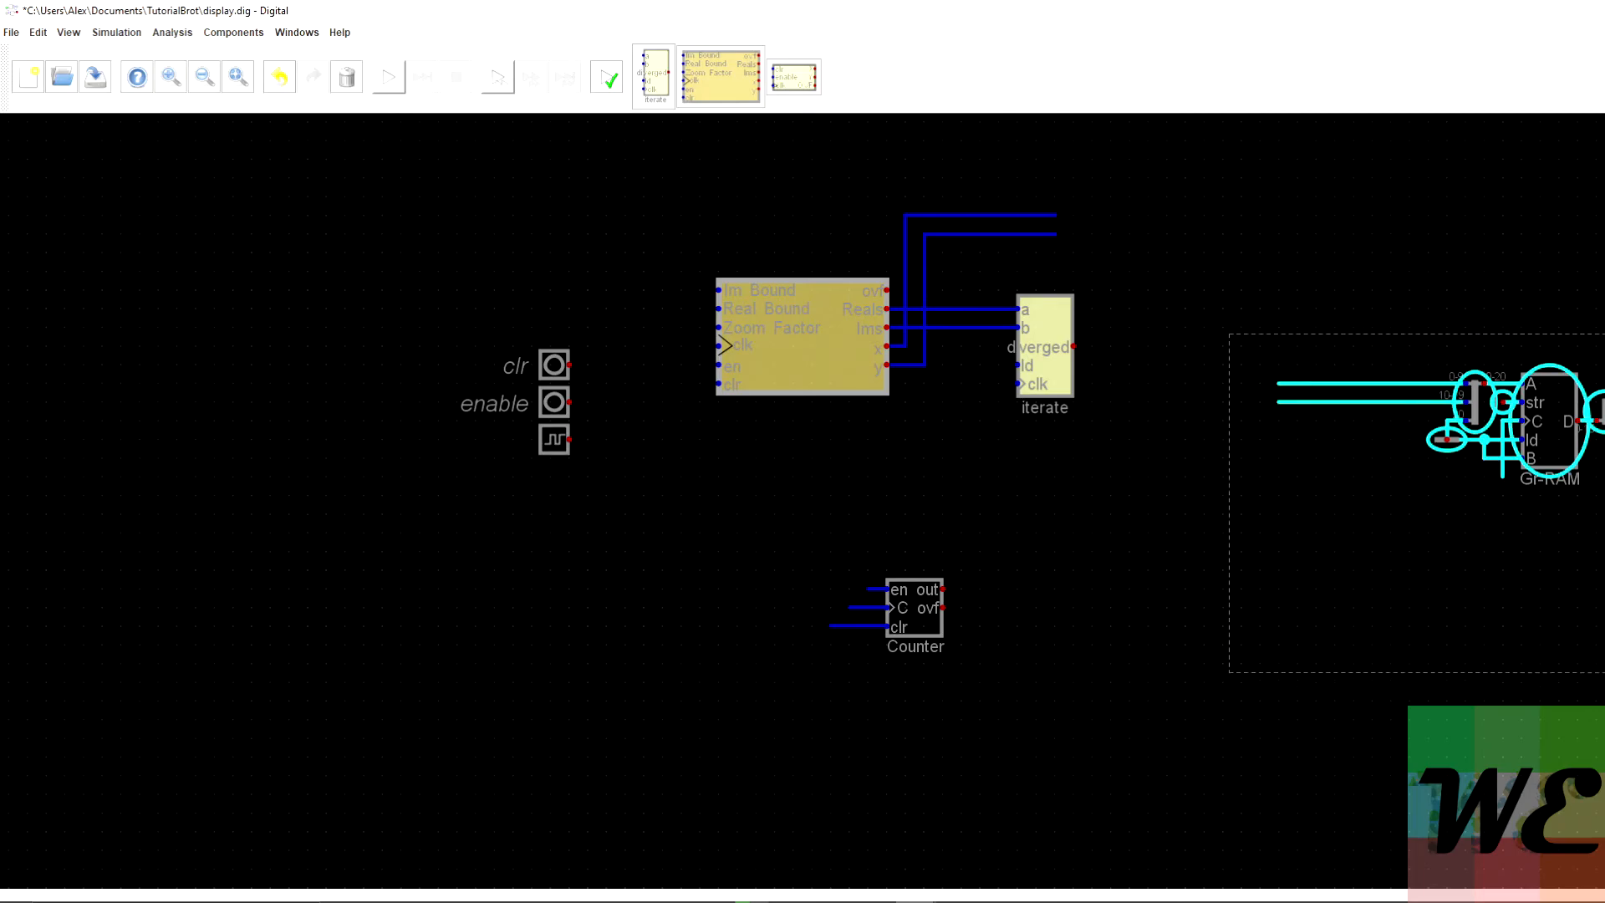
left_click_drag(1569, 440, 1346, 272)
left_click(1256, 379)
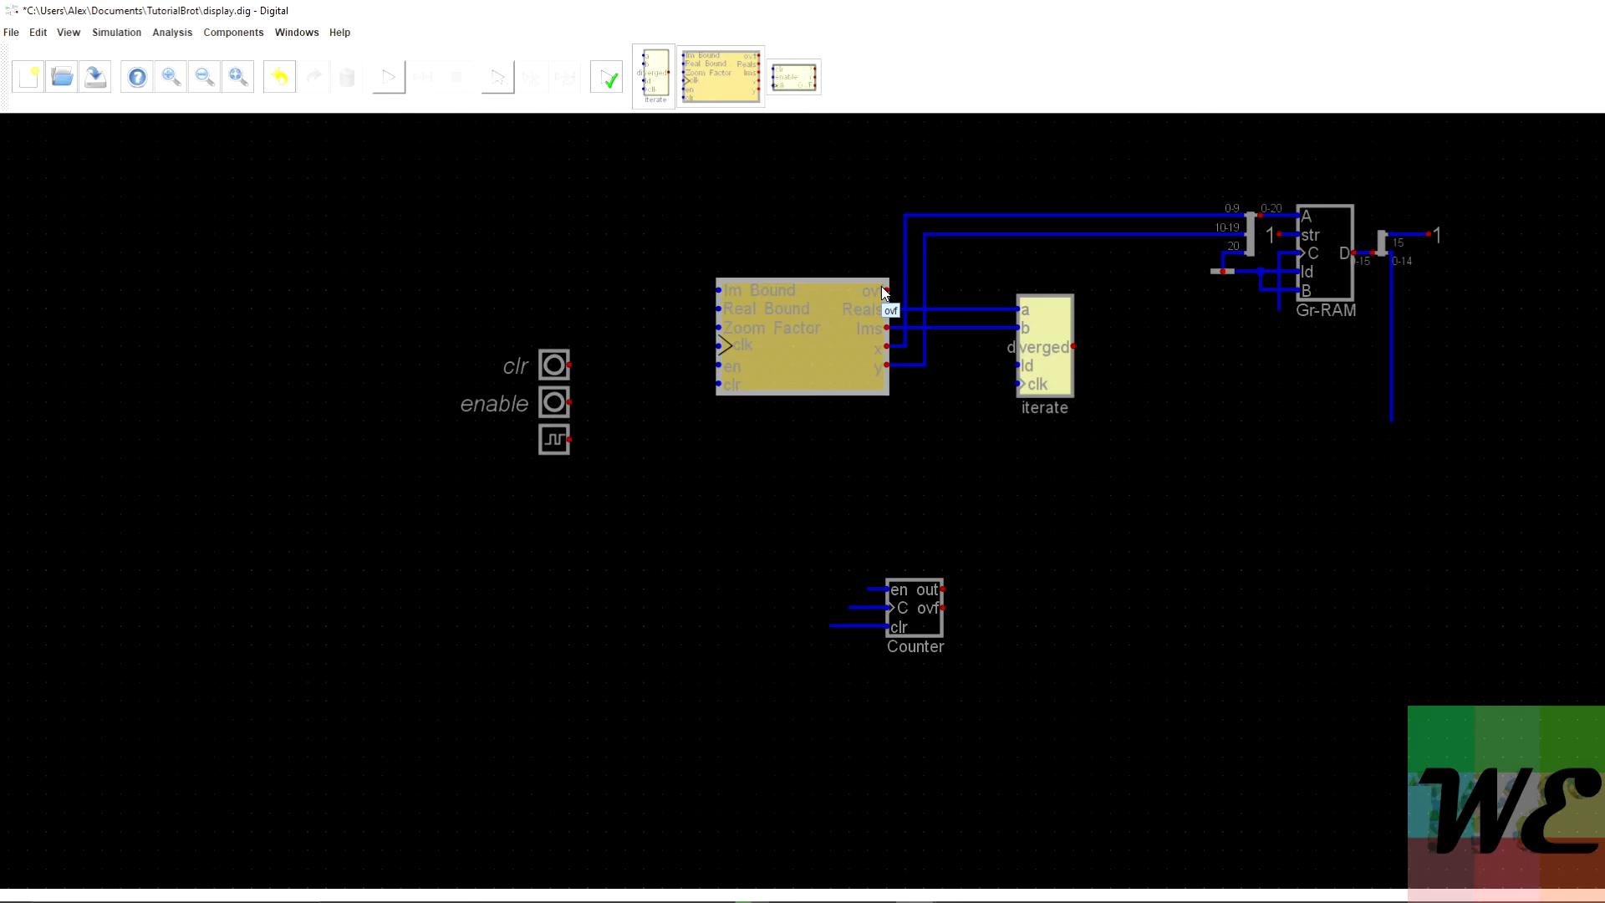
Set the Counter's data bits to 16.
scroll(882, 291, "down", 1)
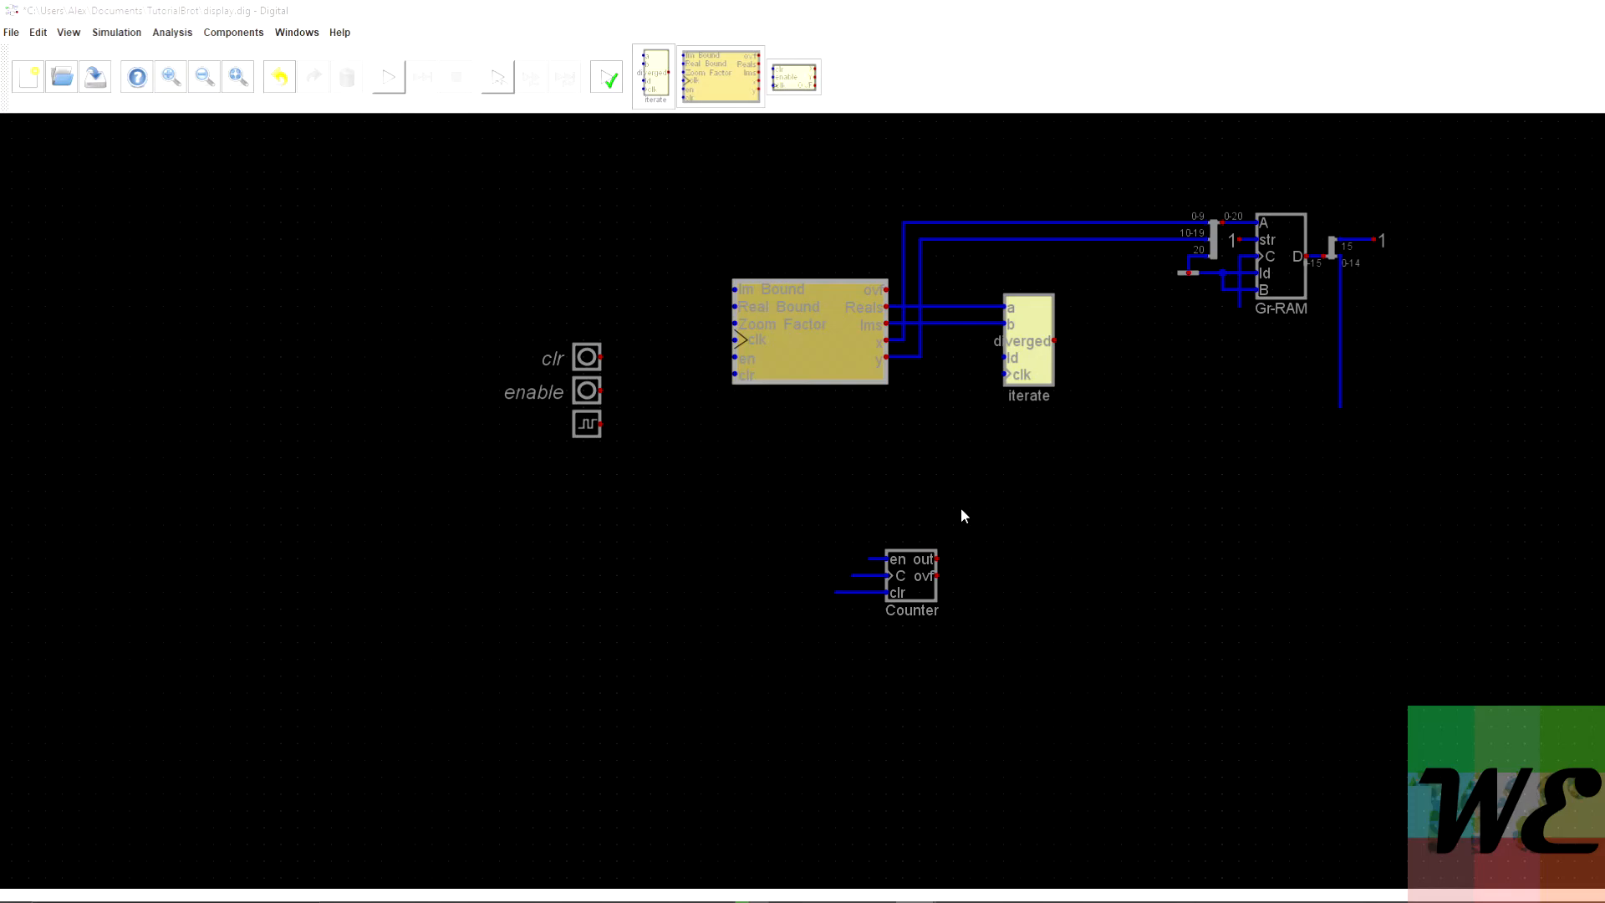
right_click(900, 566)
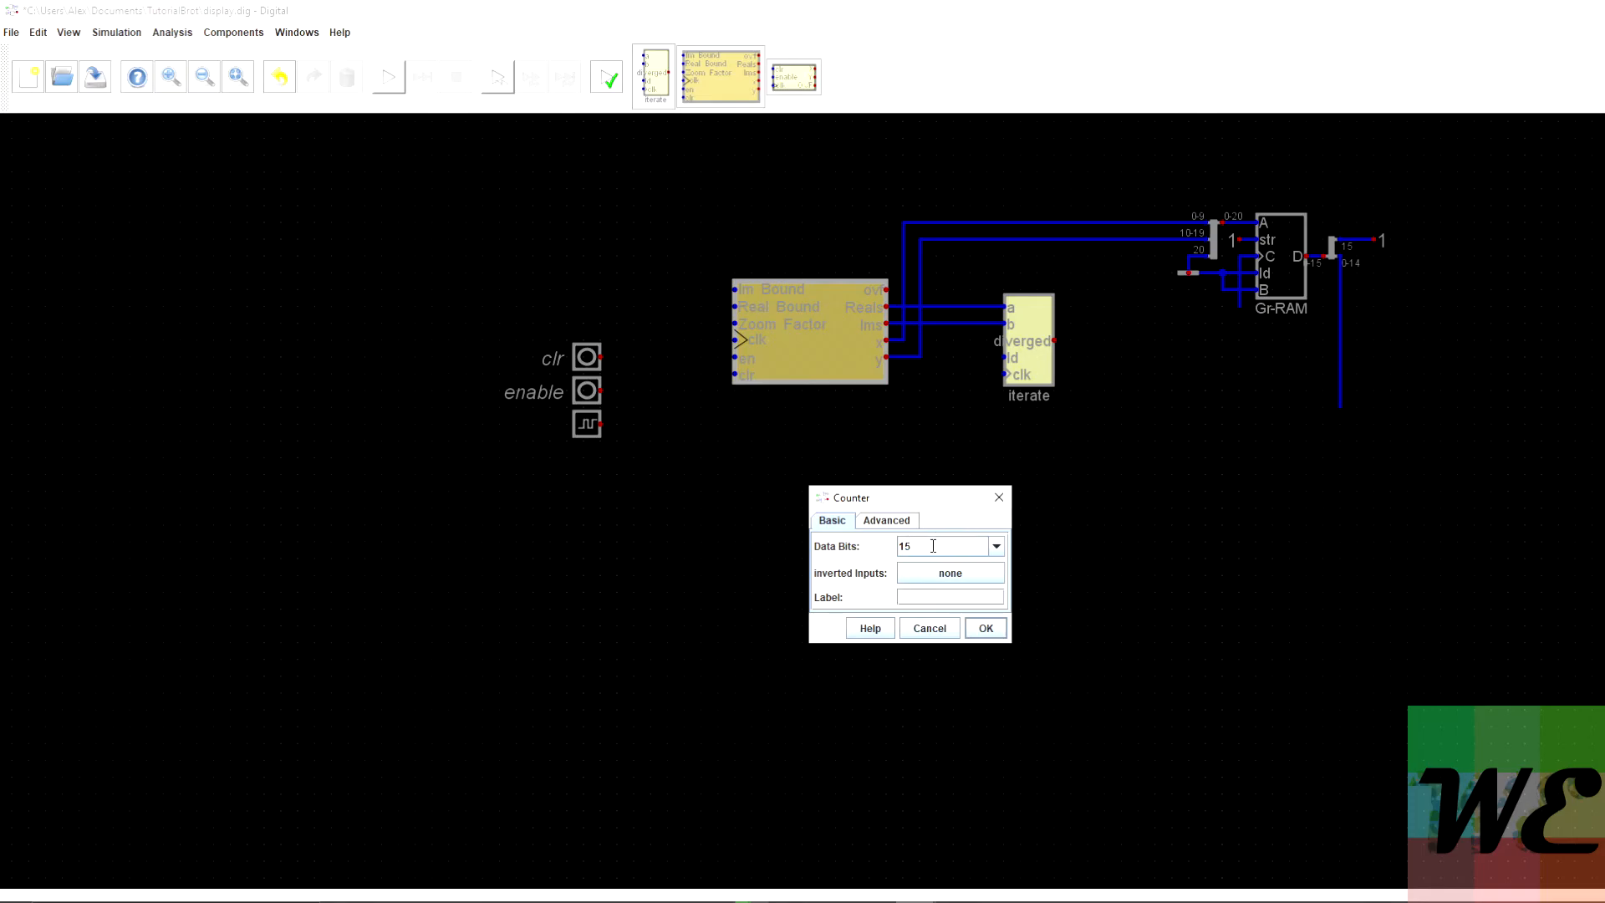
double_click(933, 546)
type("16")
left_click(986, 628)
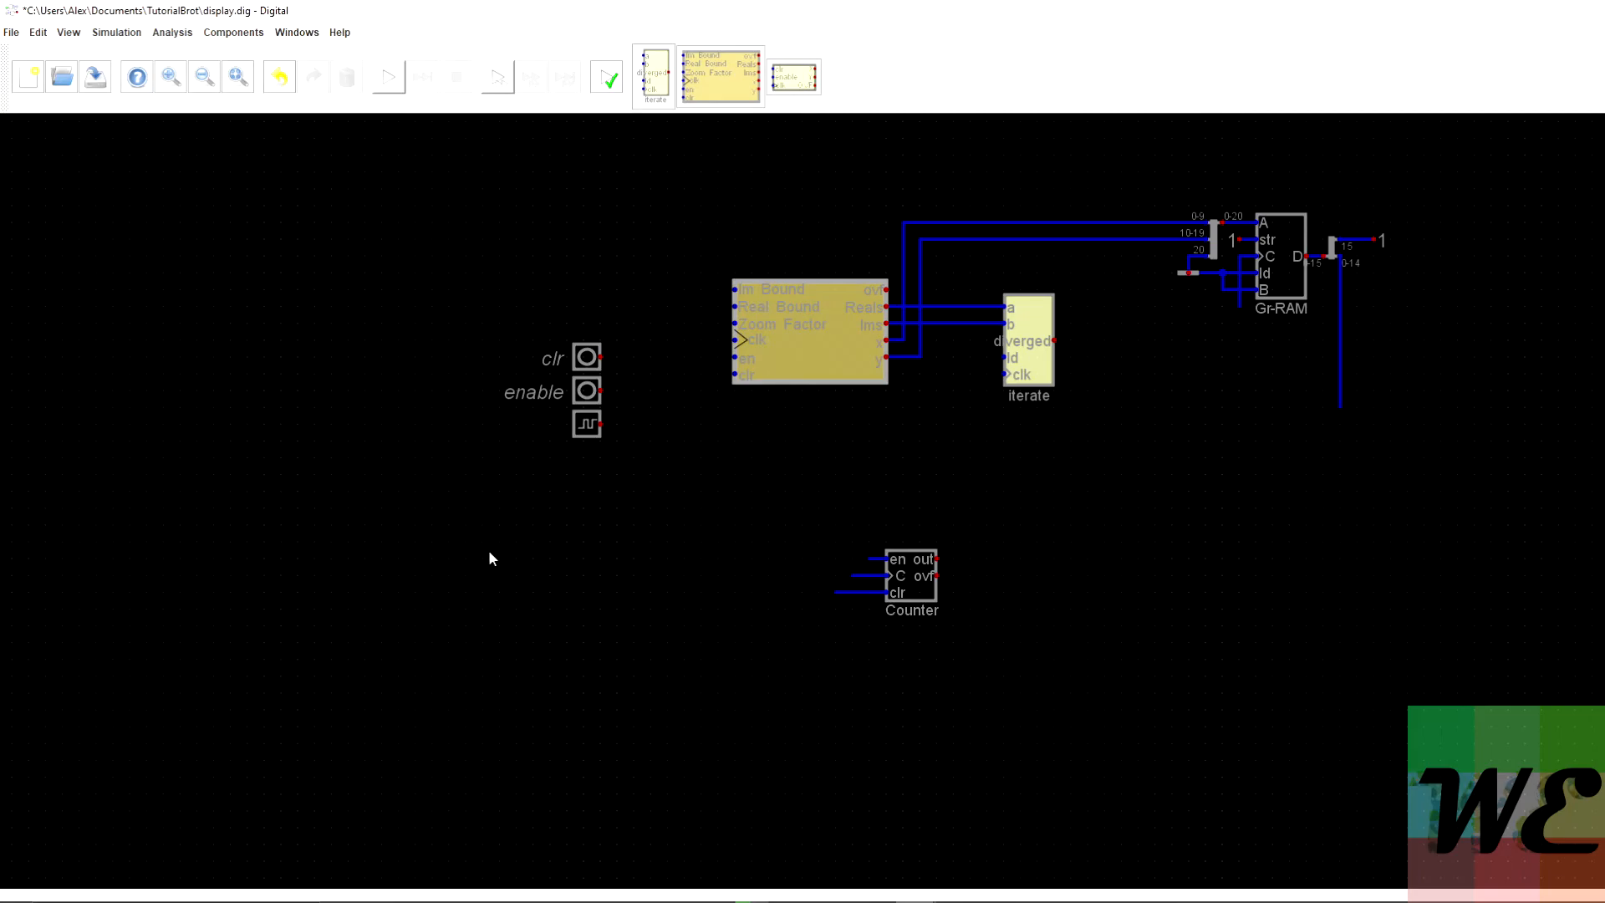
left_click_drag(1473, 341, 1334, 420)
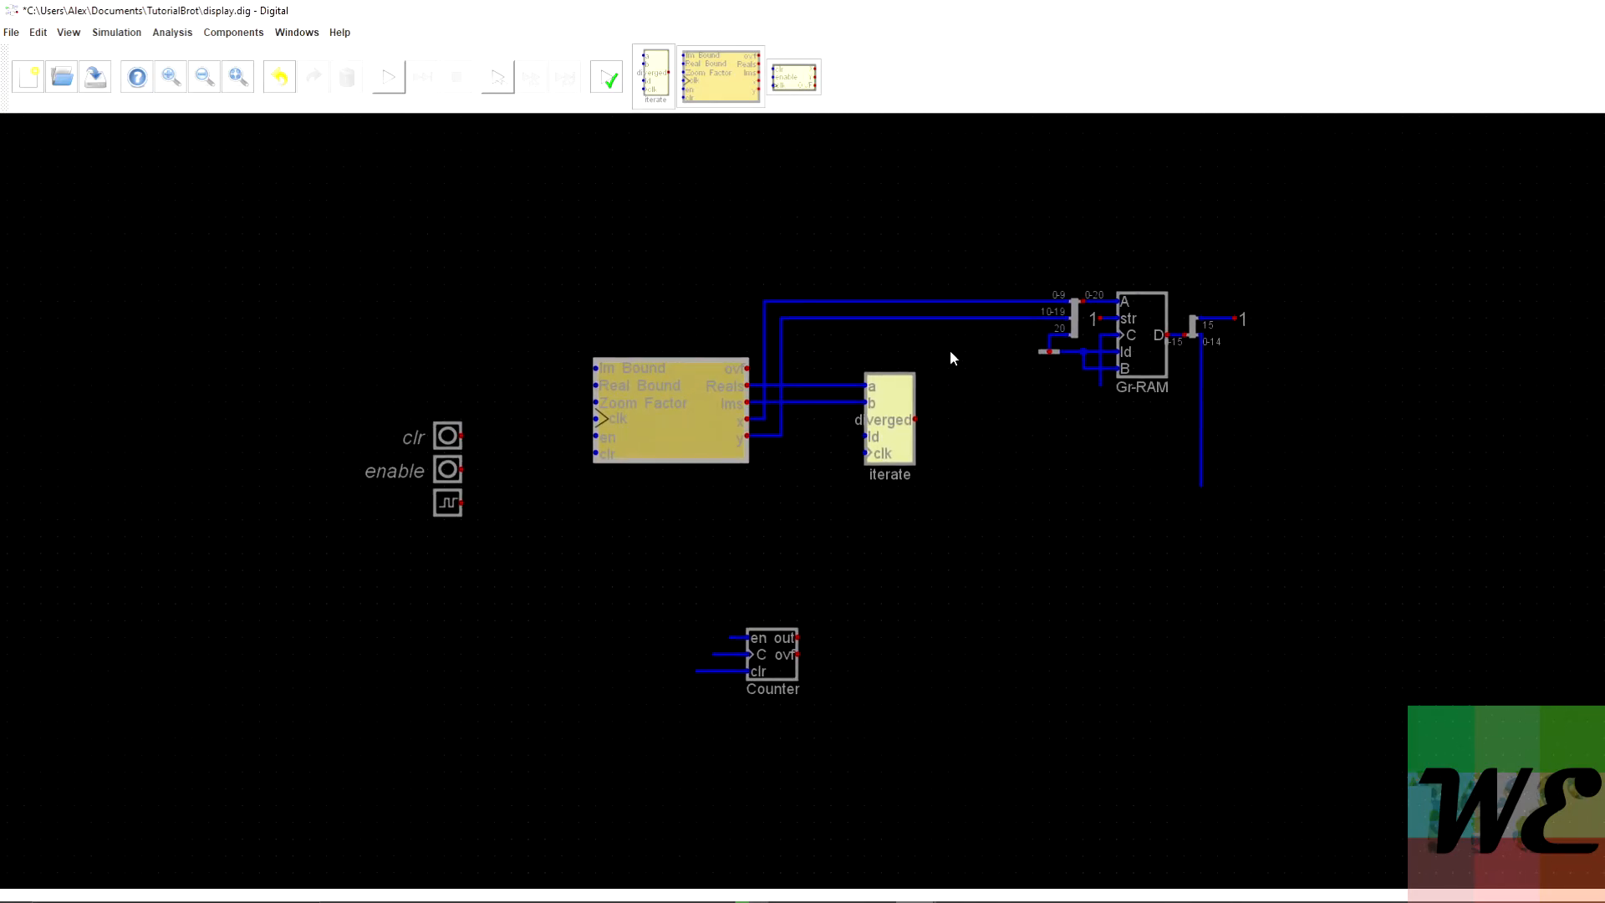
left_click_drag(1204, 562, 1214, 323)
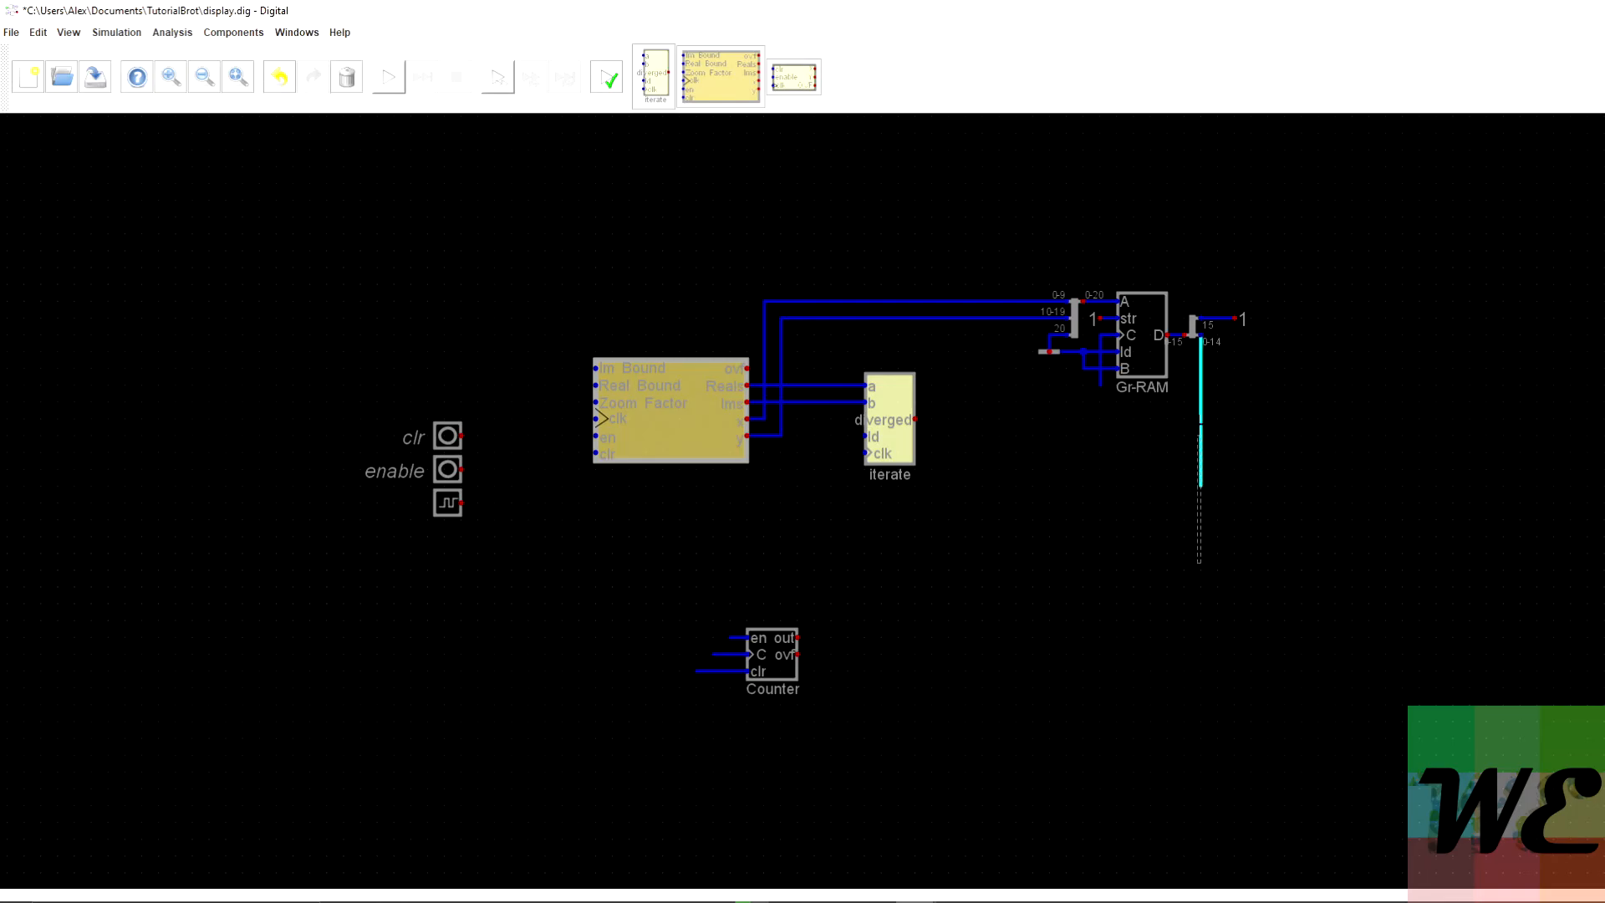
left_click(1266, 411)
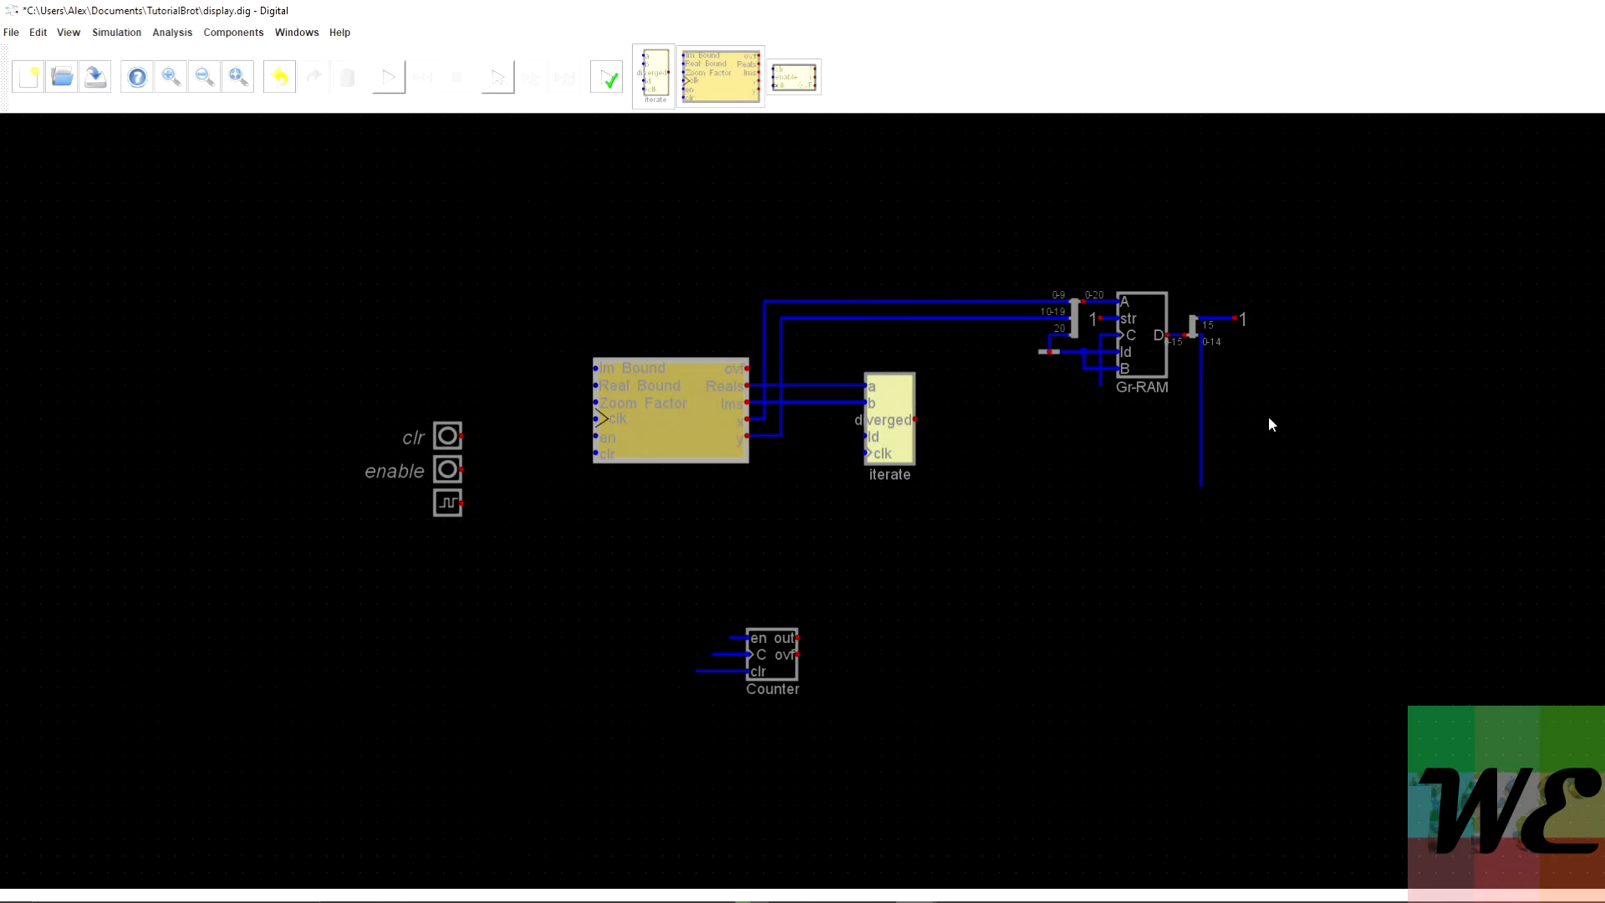
scroll(1255, 418, "up", 3)
scroll(1222, 417, "down", 3)
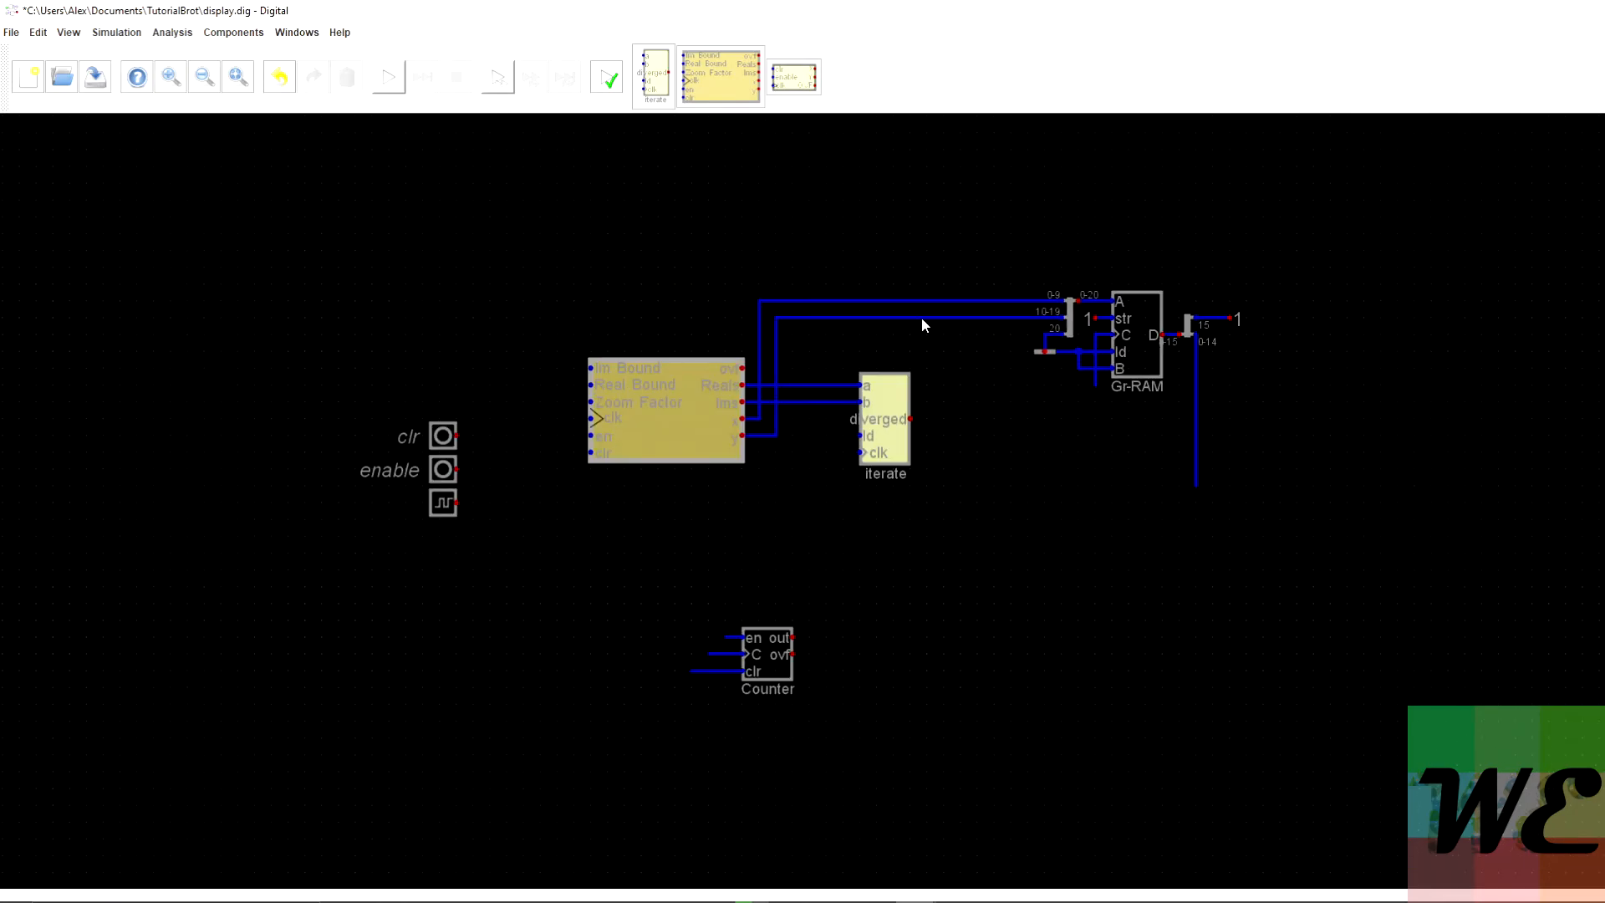
left_click(241, 34)
mouse_move(226, 87)
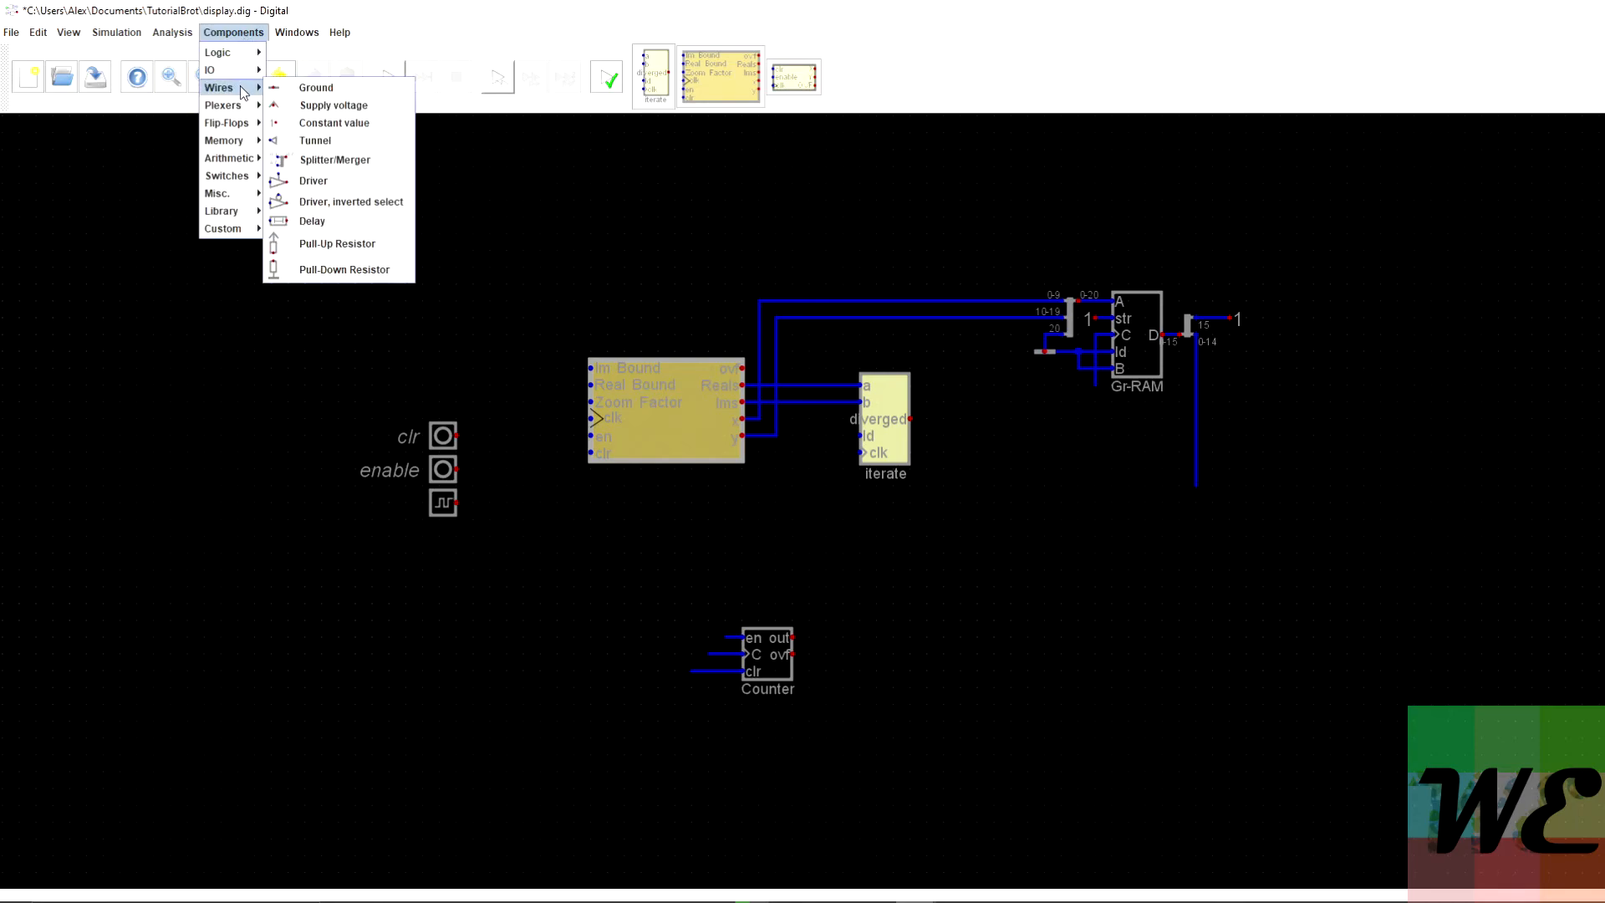
left_click(319, 165)
left_click(1152, 564)
right_click(1151, 562)
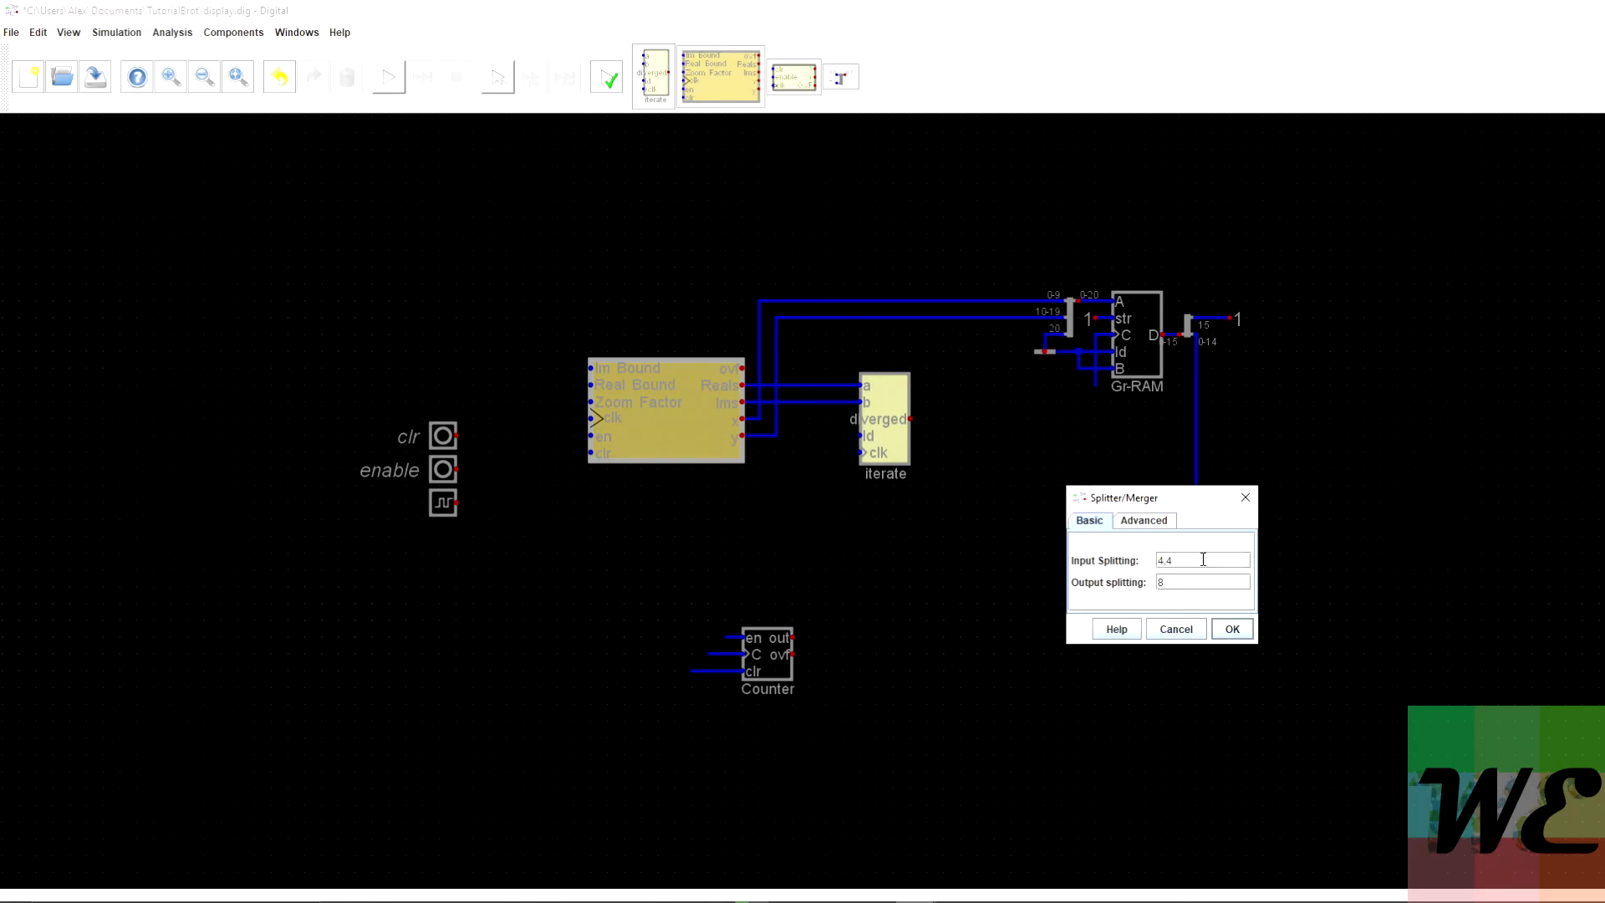
mouse_move(1115, 568)
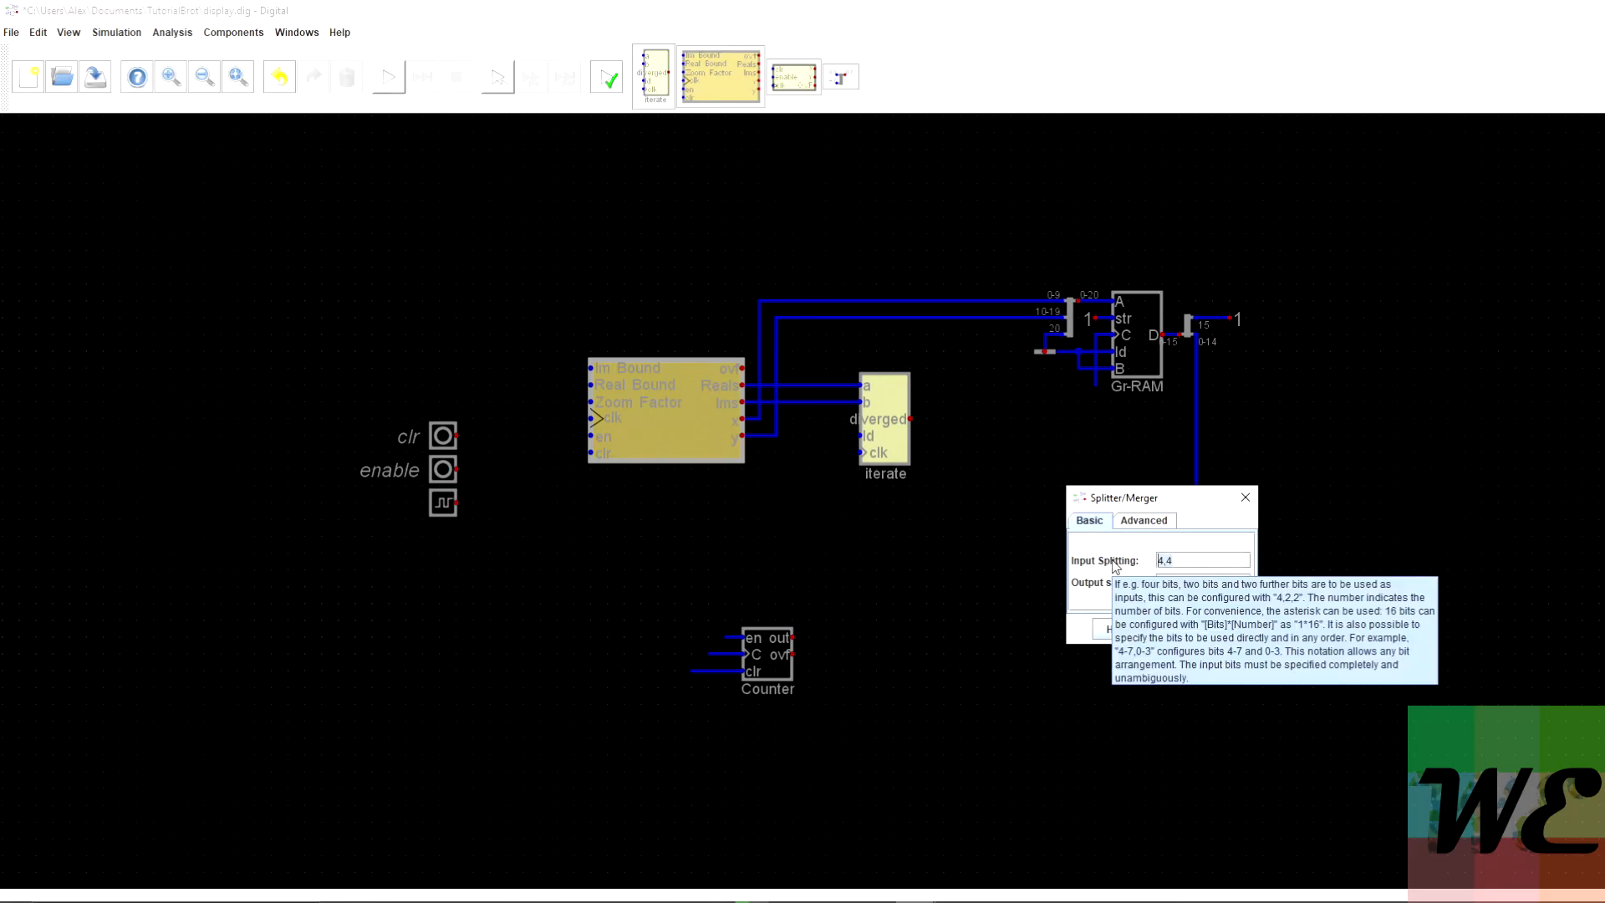
type("15")
left_click(1200, 579)
type("8")
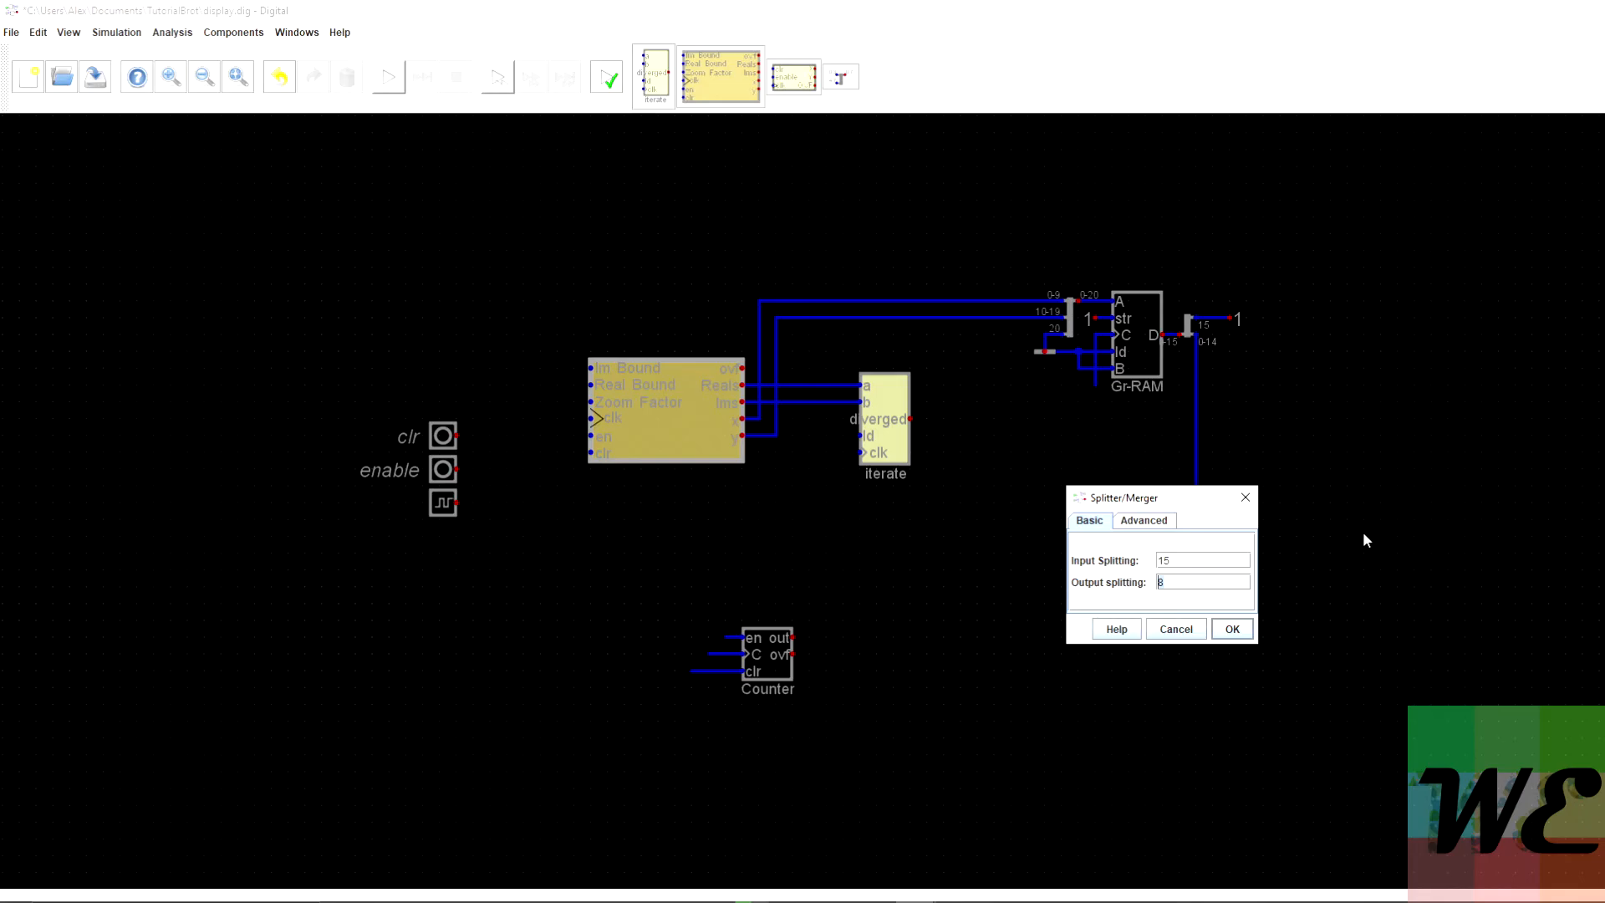
left_click(1246, 497)
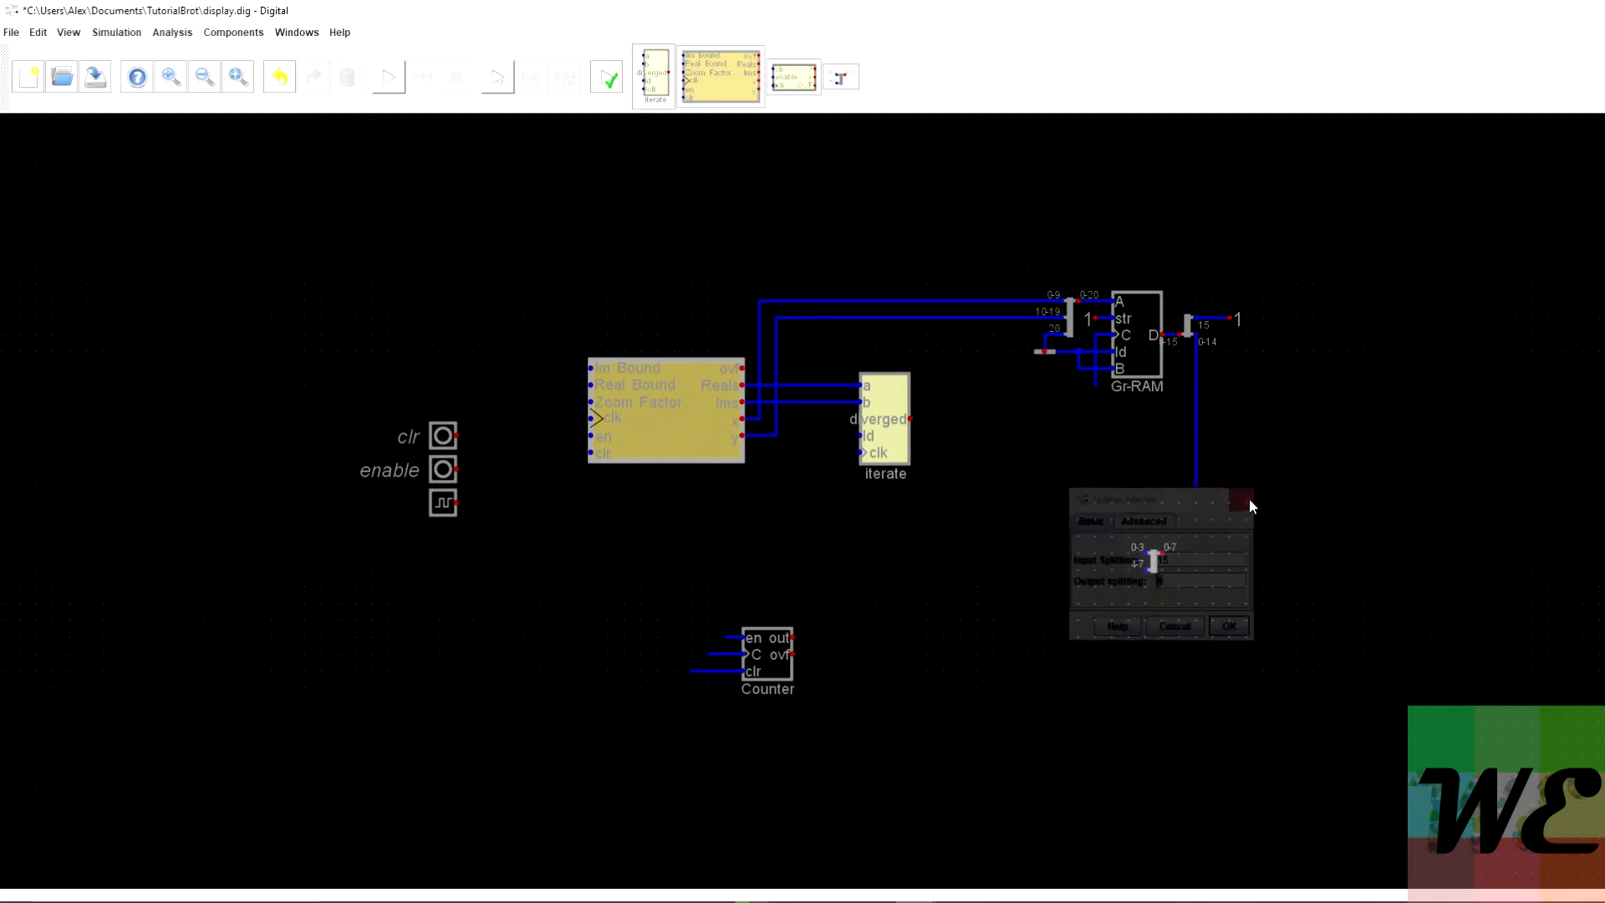
left_click_drag(1156, 564, 1108, 534)
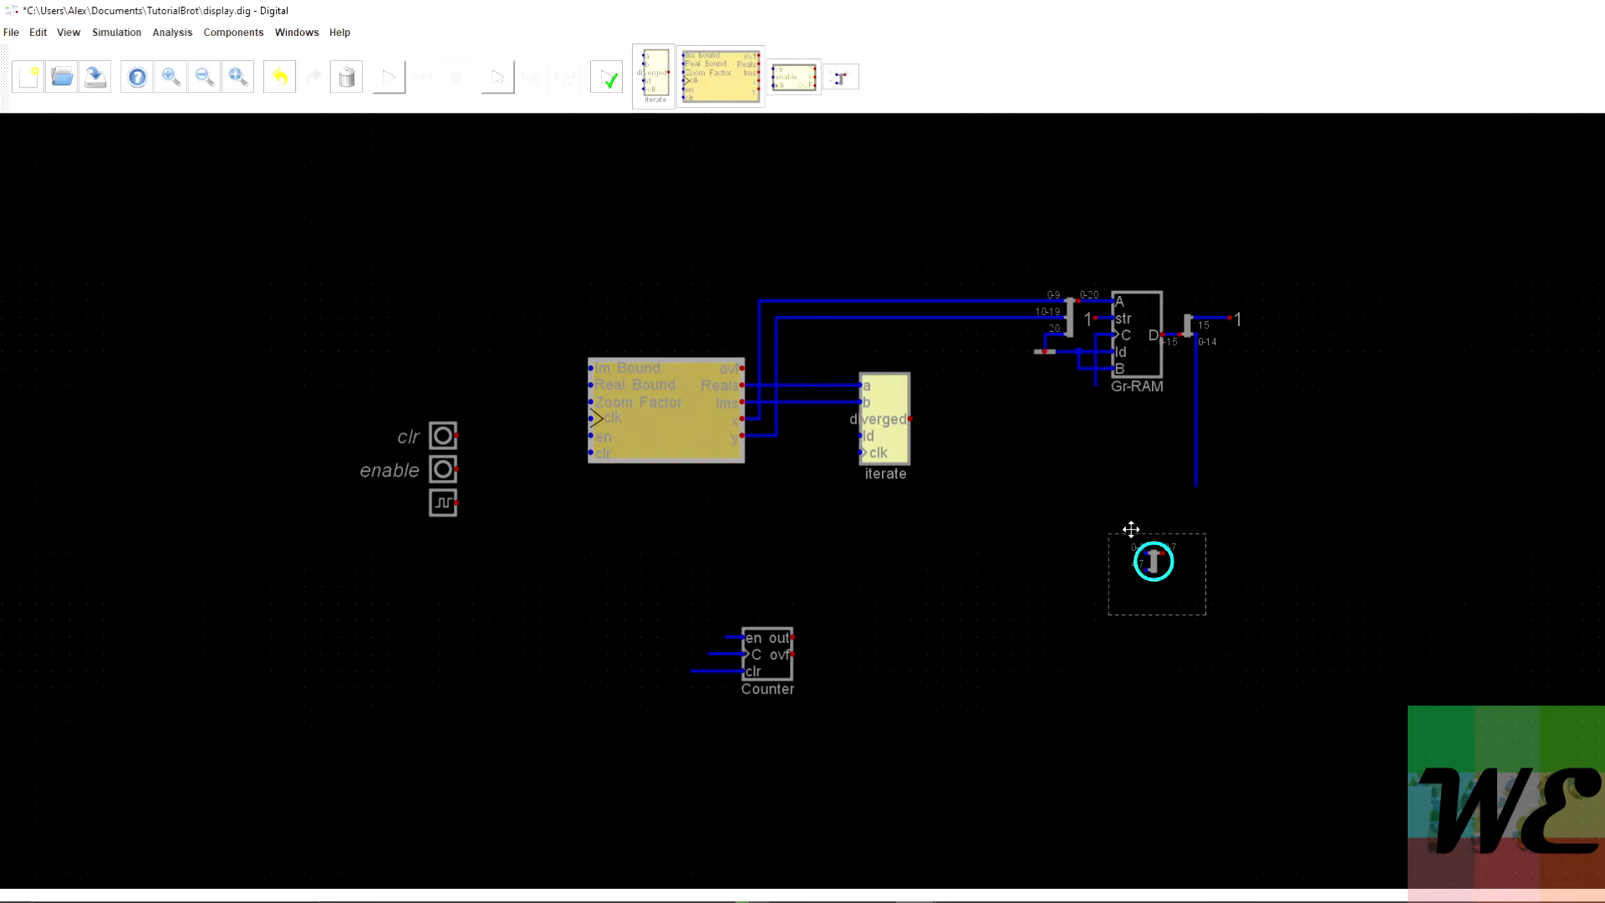
key("Delete")
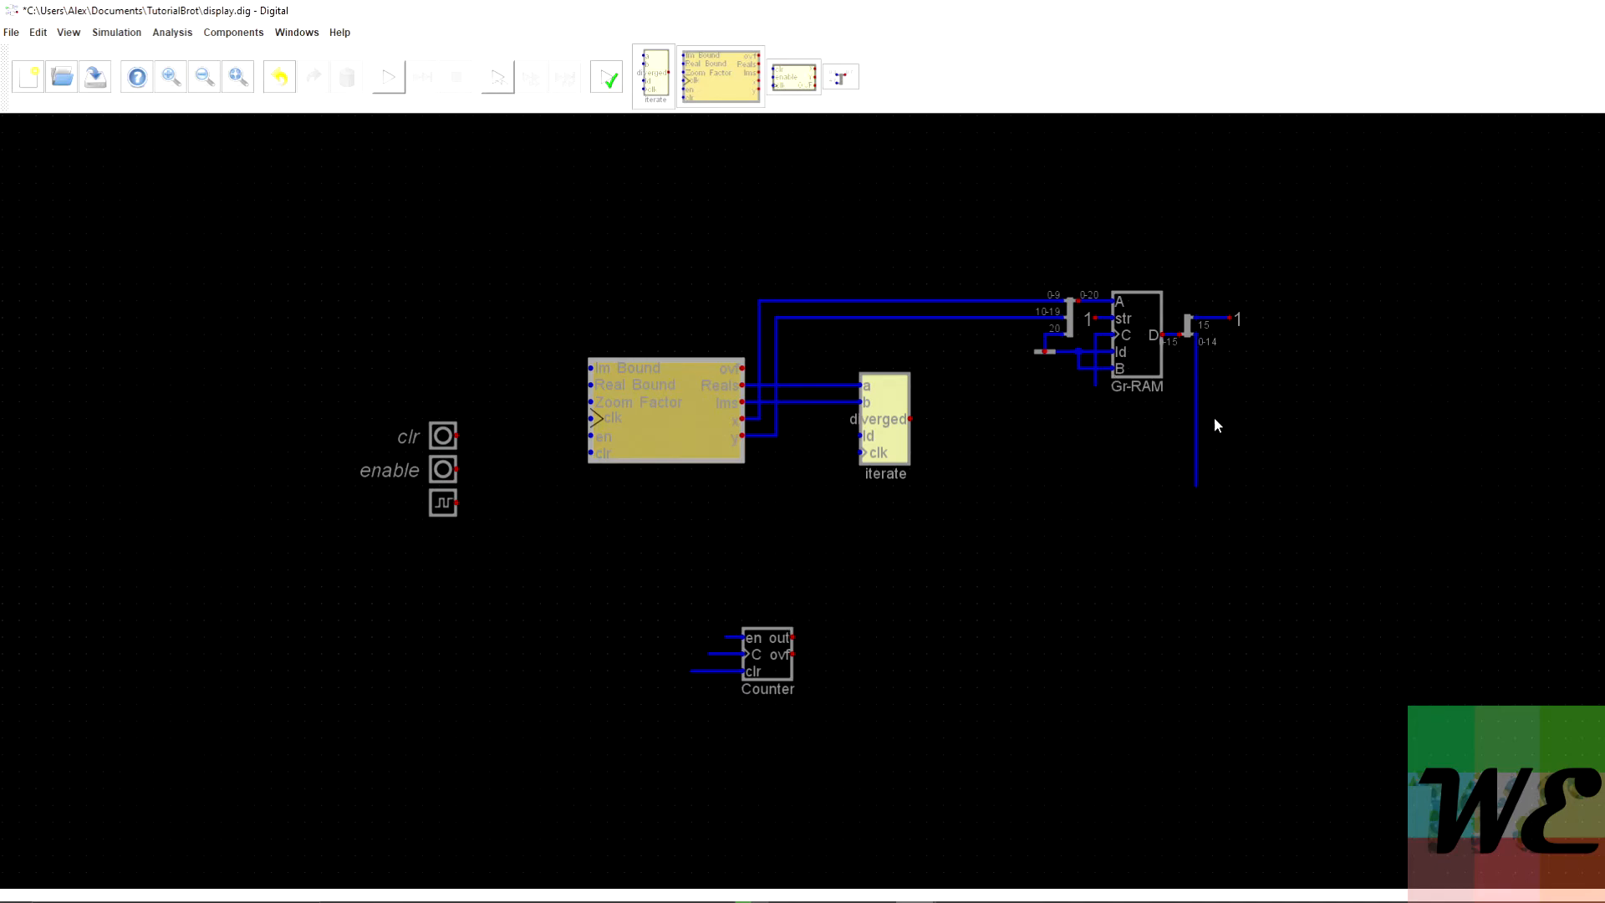
Extend the open wire from the 0-14 pin of the Gr-RAM splitter down and across toward the Counter's out pin.
left_click(1197, 486)
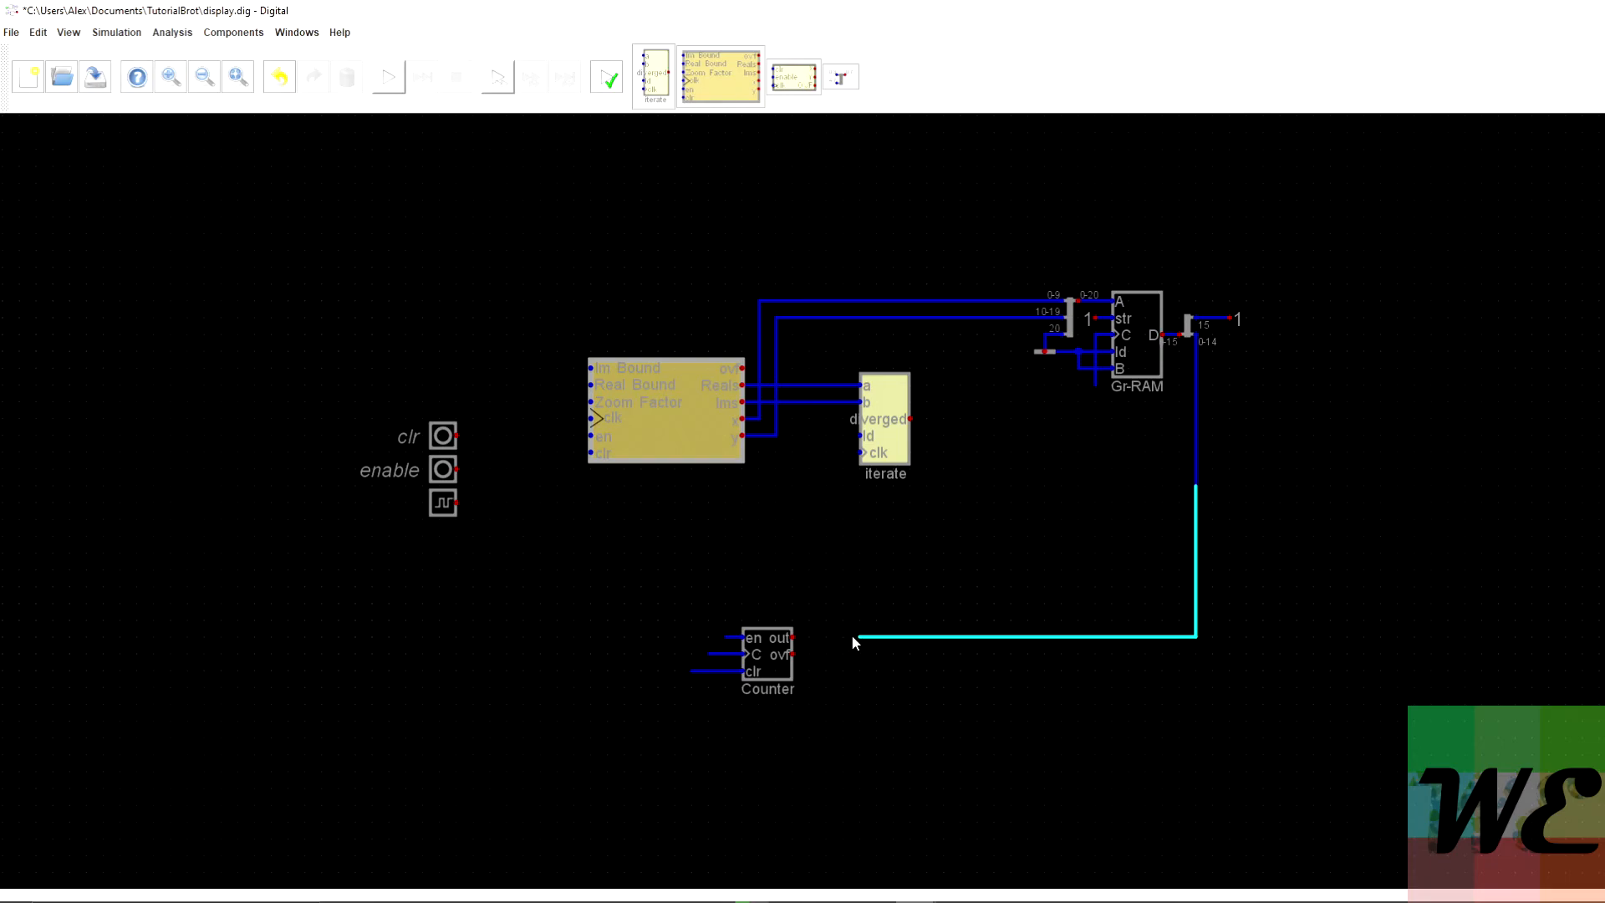
left_click(994, 637)
key("Escape")
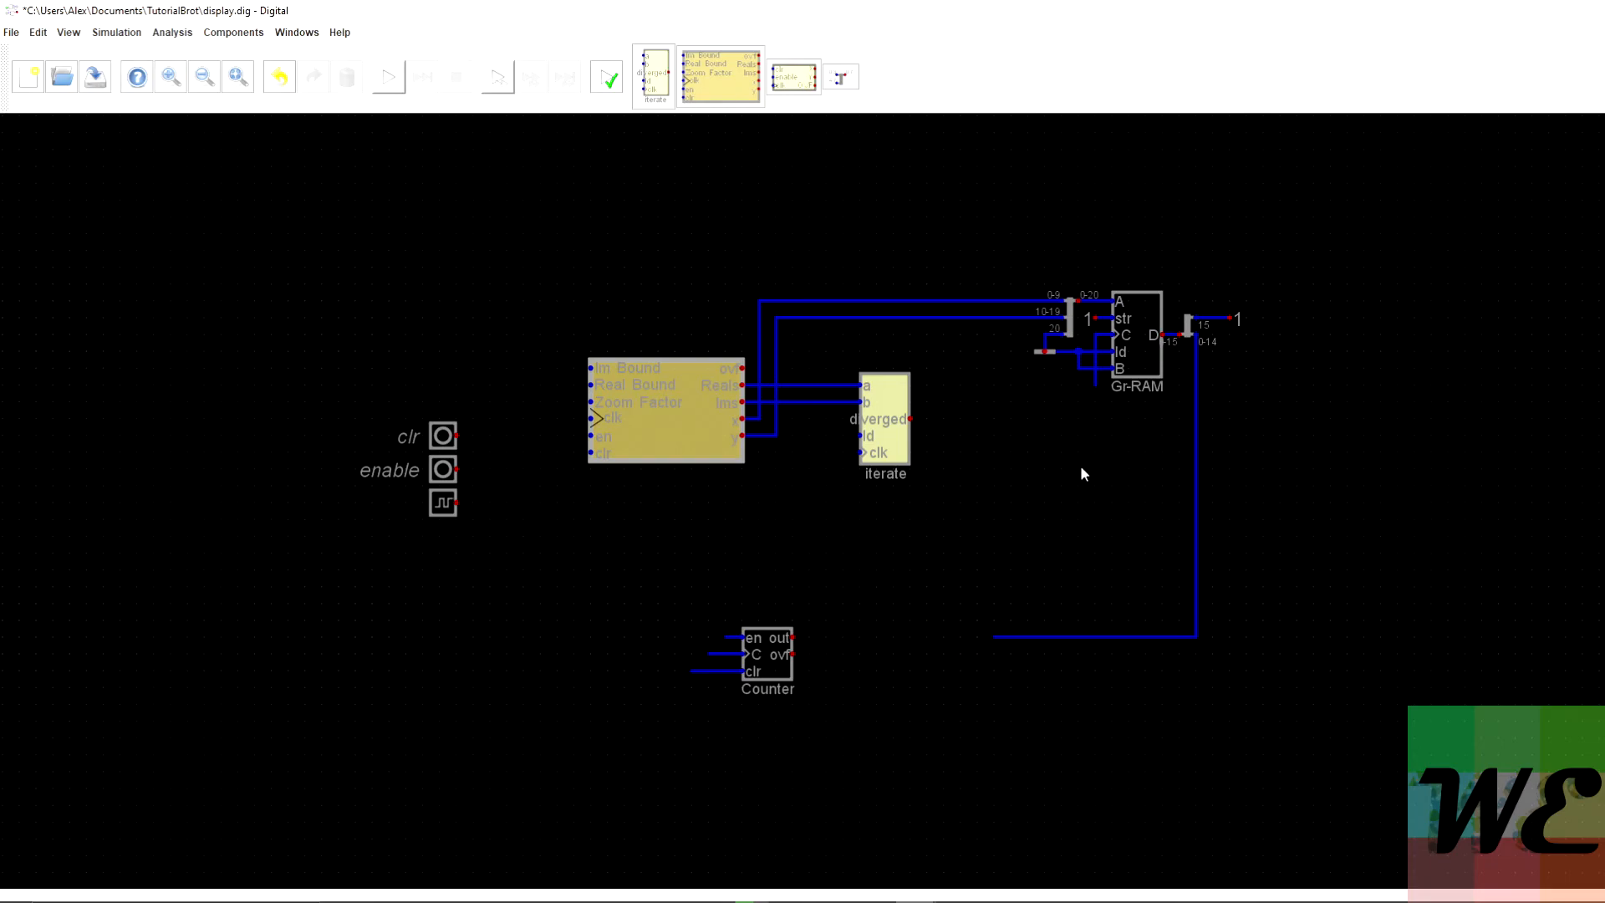
Place a Splitter/Merger beside the Counter's outputs with input splitting 10,6 and output splitting 16.
left_click(233, 32)
mouse_move(224, 87)
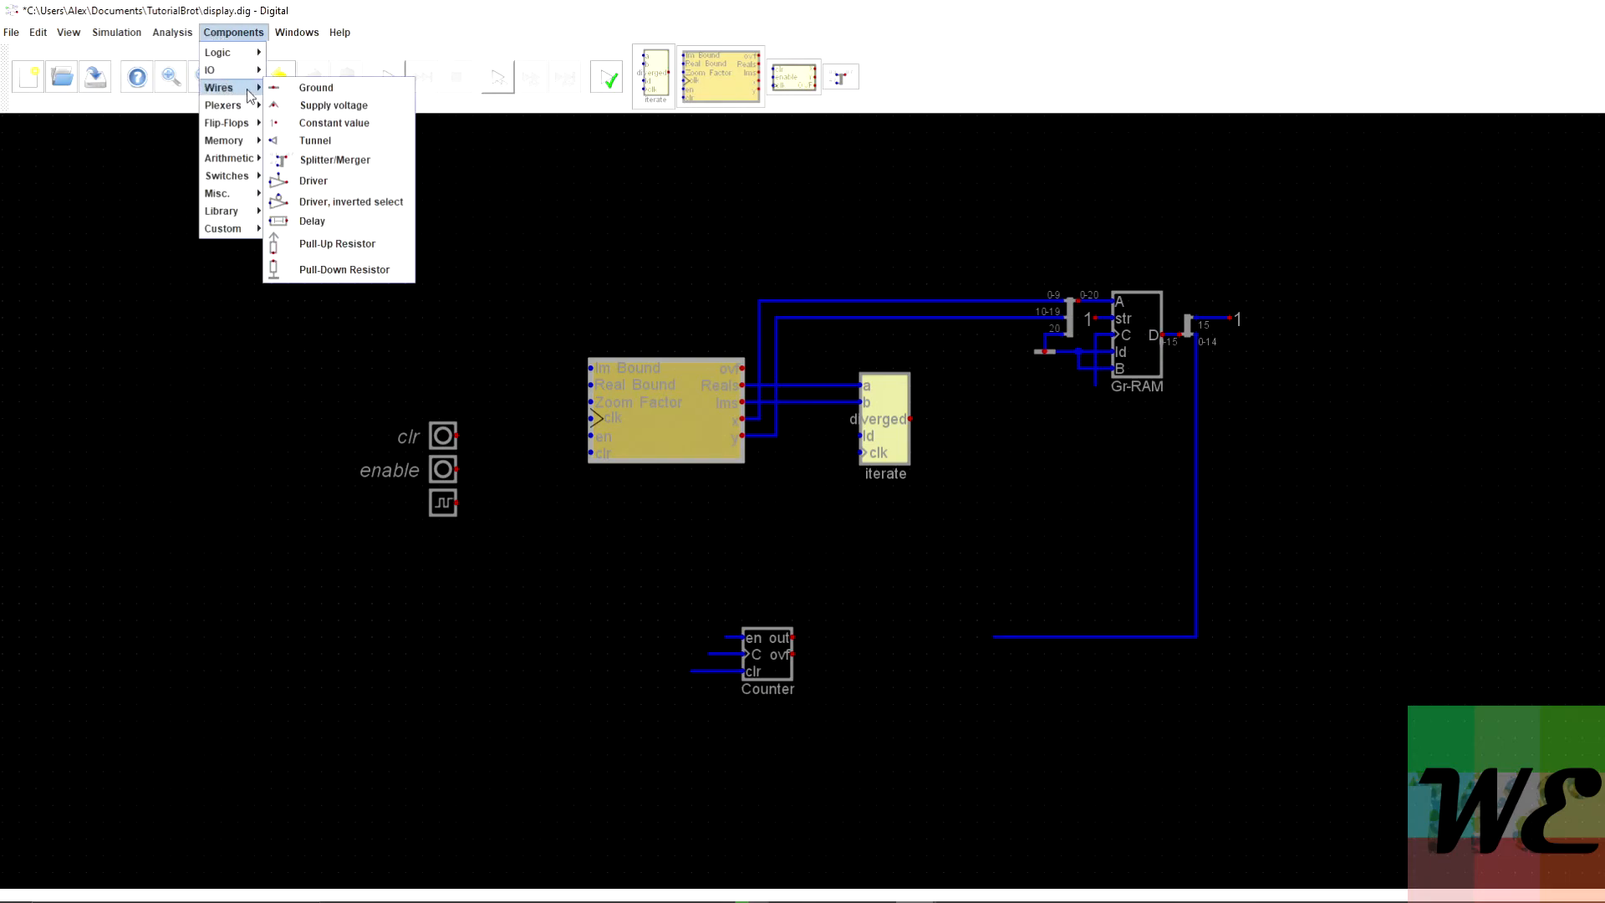
left_click(304, 159)
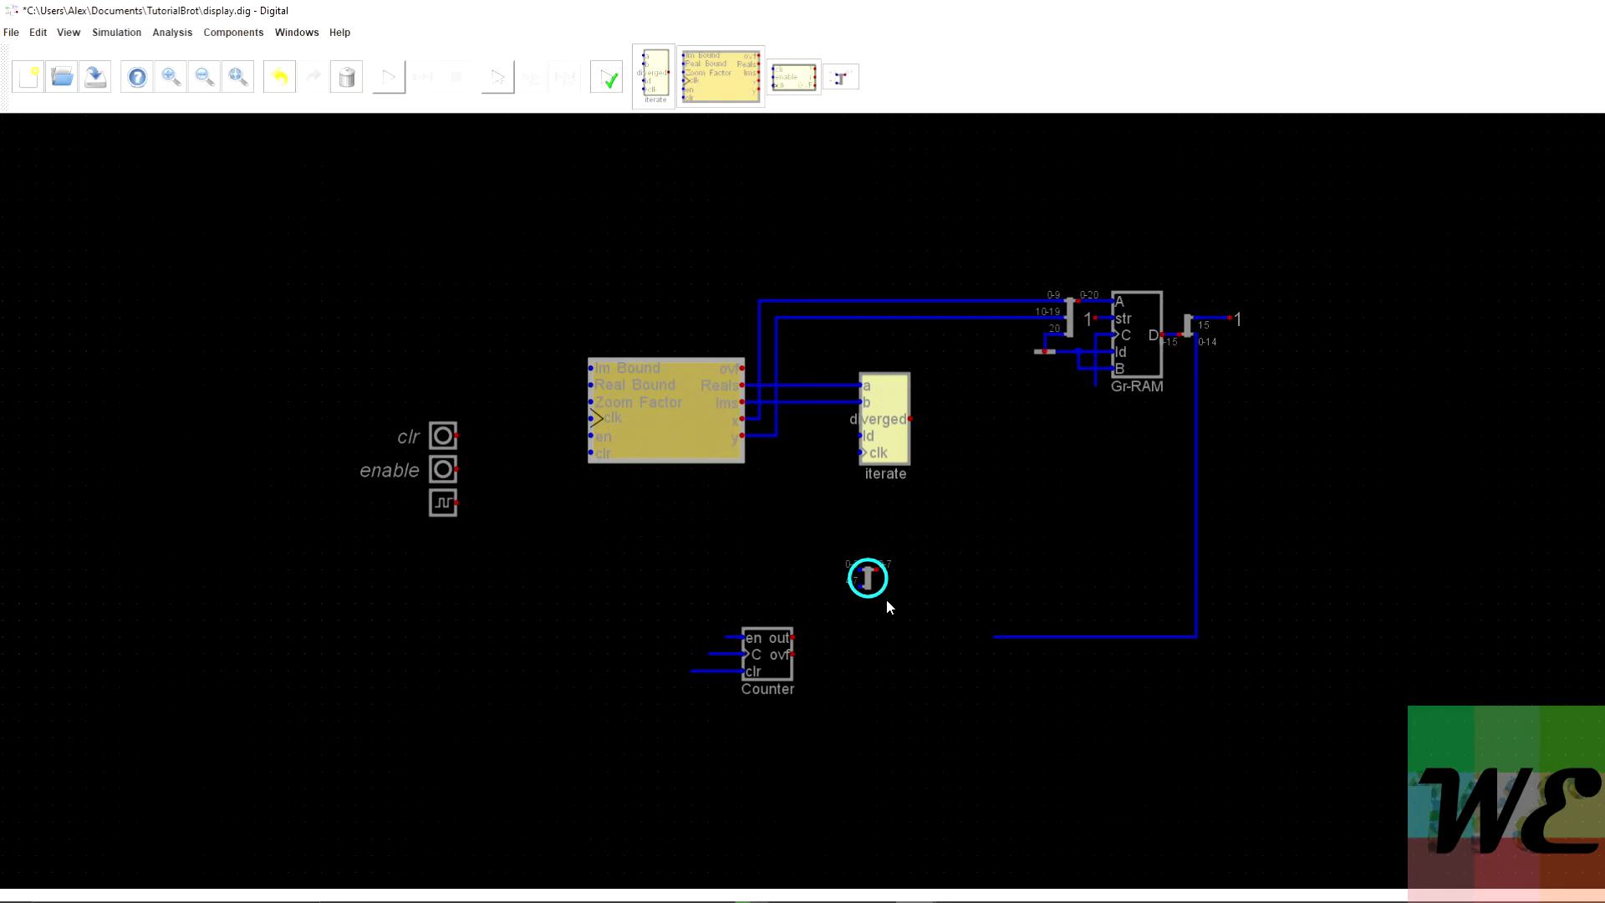
left_click(928, 655)
right_click(929, 657)
triple_click(970, 645)
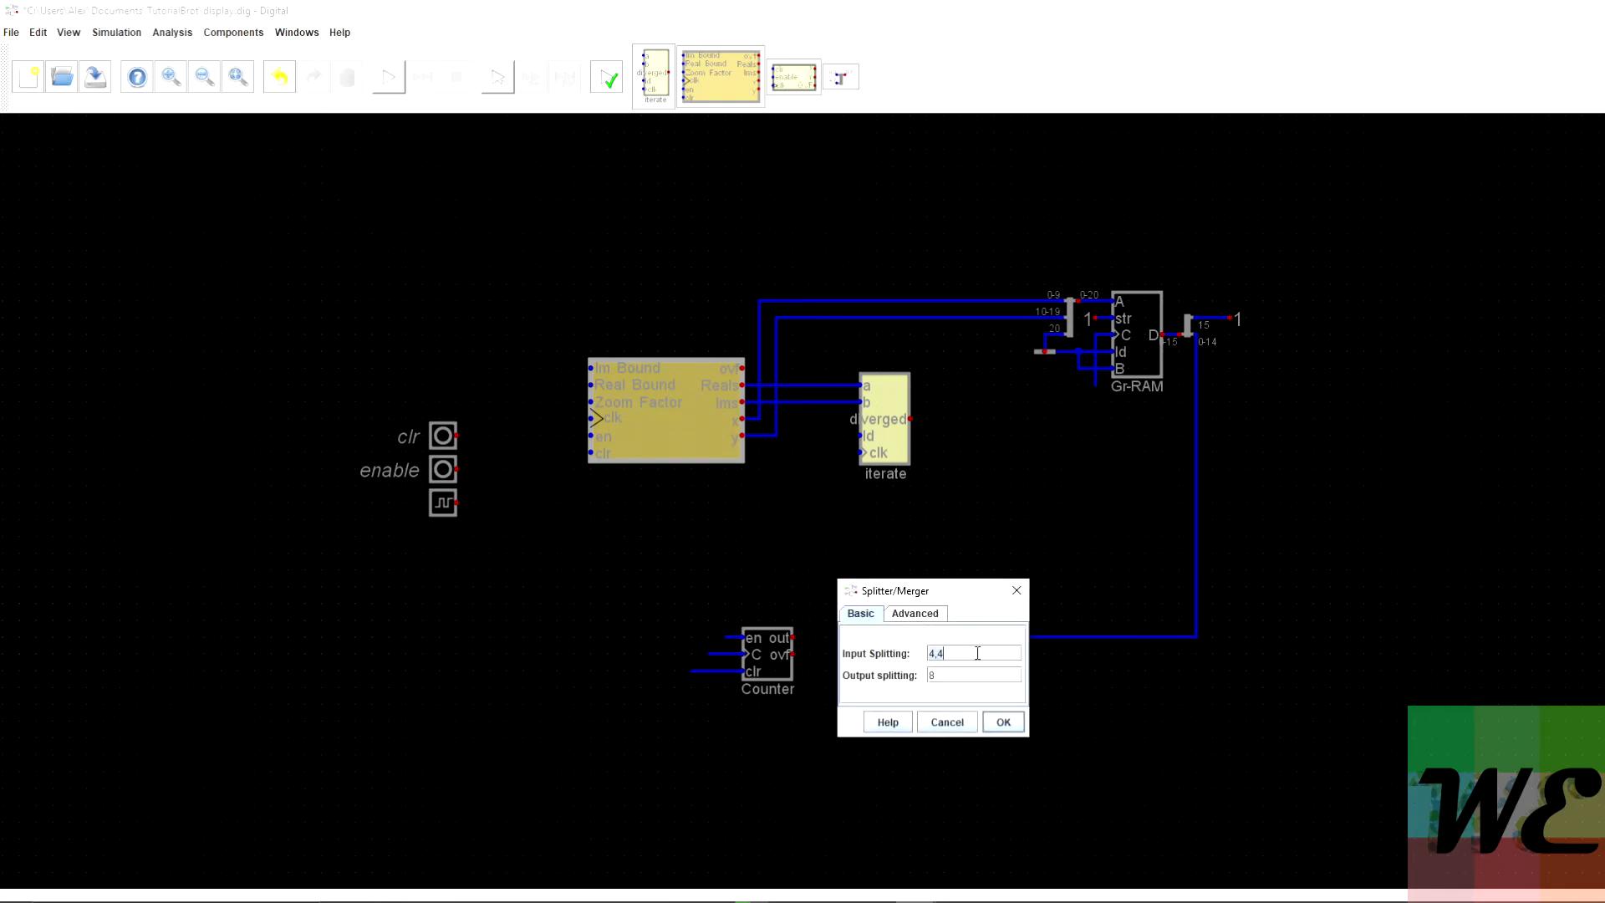
type("10")
key("BackSpace")
key("Return")
Delete the open wire running from the 0-14 pin of the Gr-RAM splitter.
left_click_drag(963, 623, 1209, 665)
key("Delete")
left_click_drag(1273, 285, 1162, 355)
key("Delete")
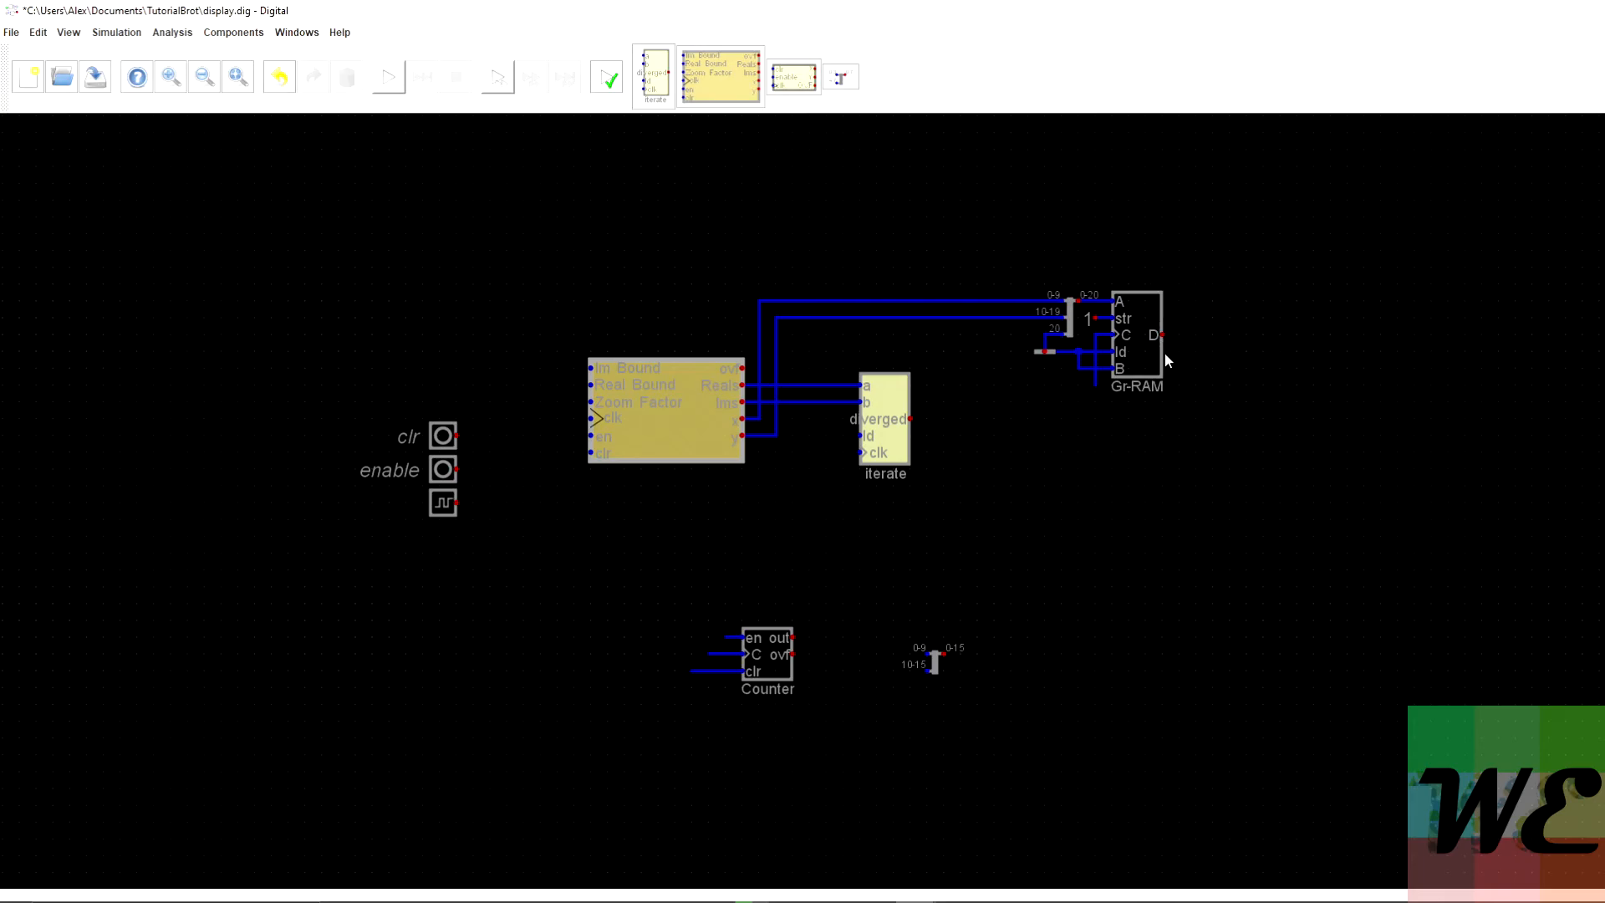
key("Escape")
key("ctrl+z")
Change the splitter beside the Counter to input splitting 10,5 and output splitting 15.
right_click(937, 661)
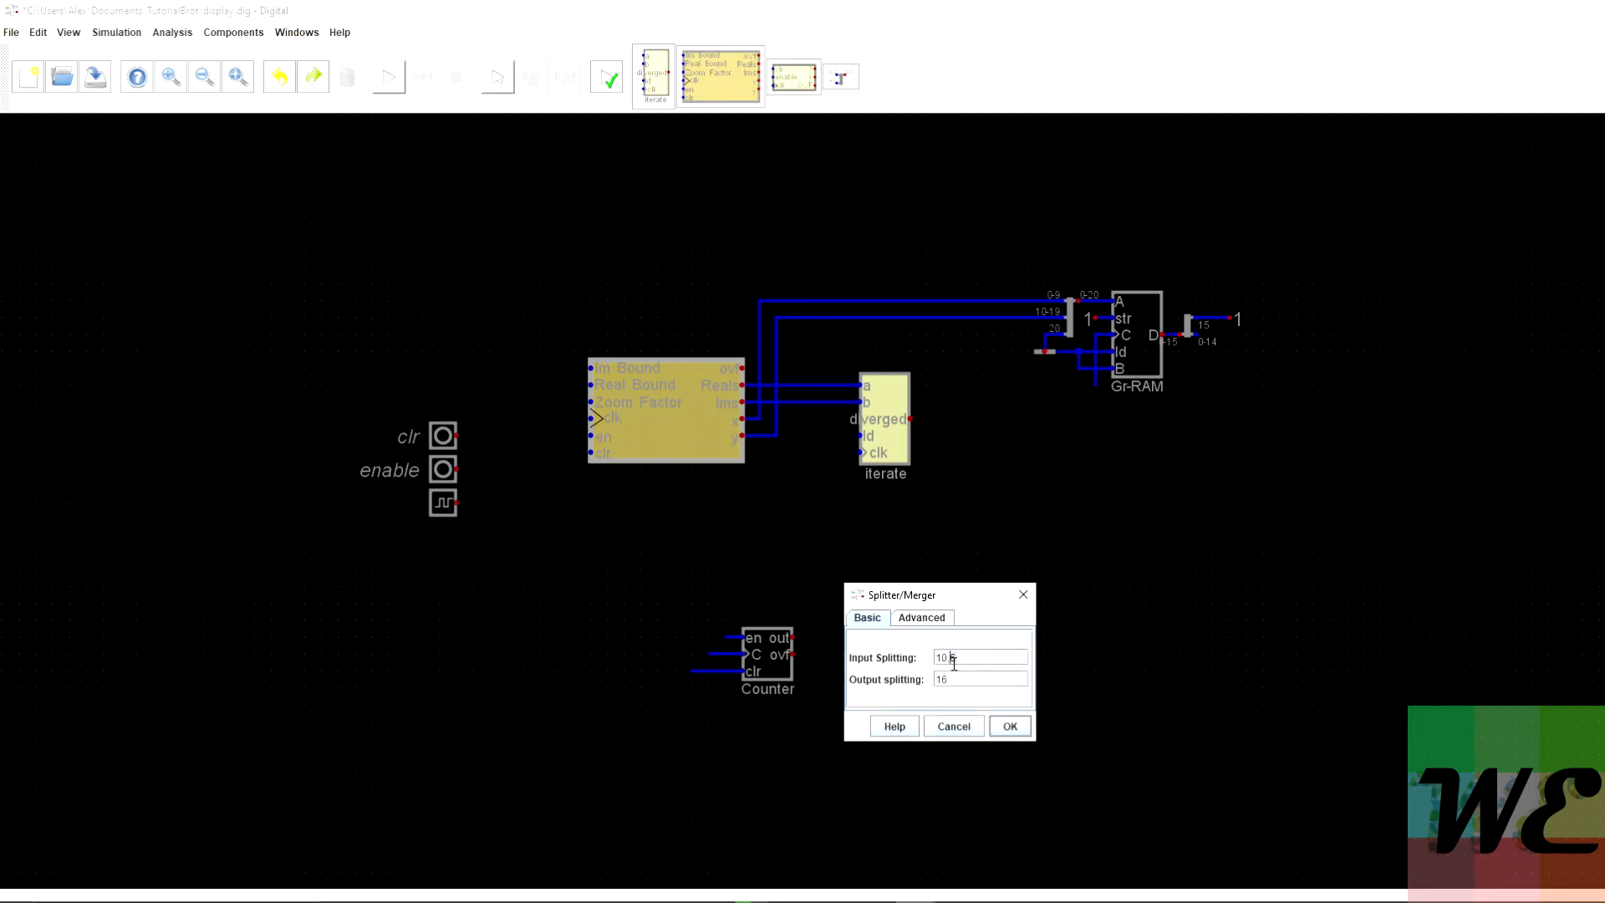
type("5")
left_click(949, 679)
left_click(1010, 725)
Wire the splitter's 0-14 output to the Gr-RAM splitter's 0-14 pin and the Counter's out pin to its 0-9 input.
left_click(940, 653)
left_click(1196, 335)
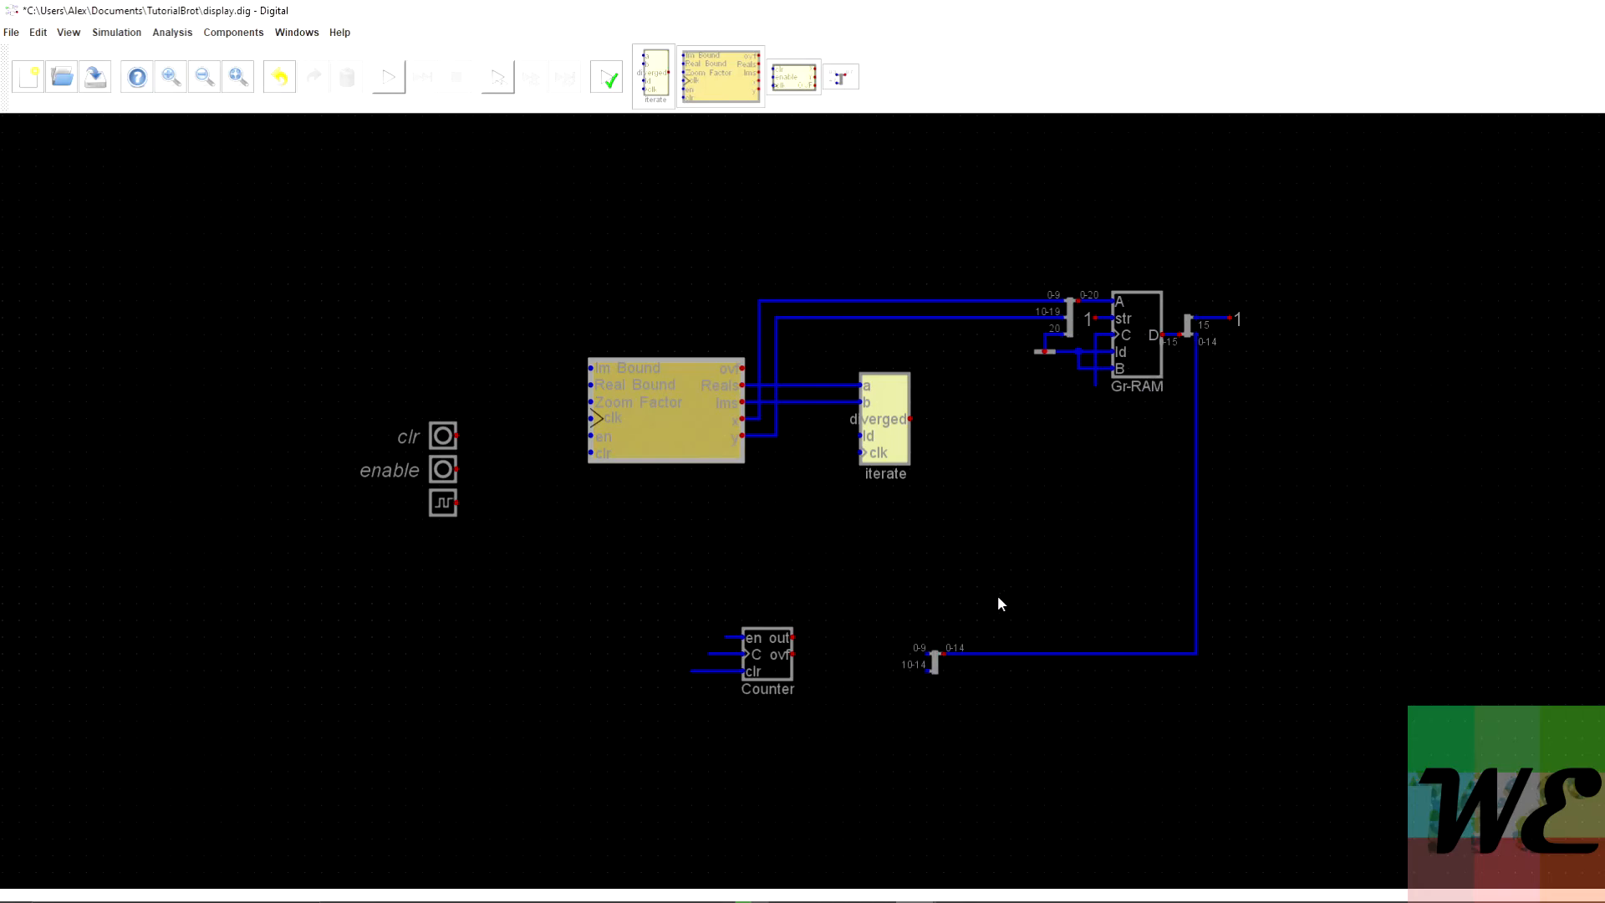
left_click(928, 648)
Connect a Ground component with 5 data bits to the 10-14 input of the splitter beside the Counter.
left_click(255, 32)
mouse_move(249, 77)
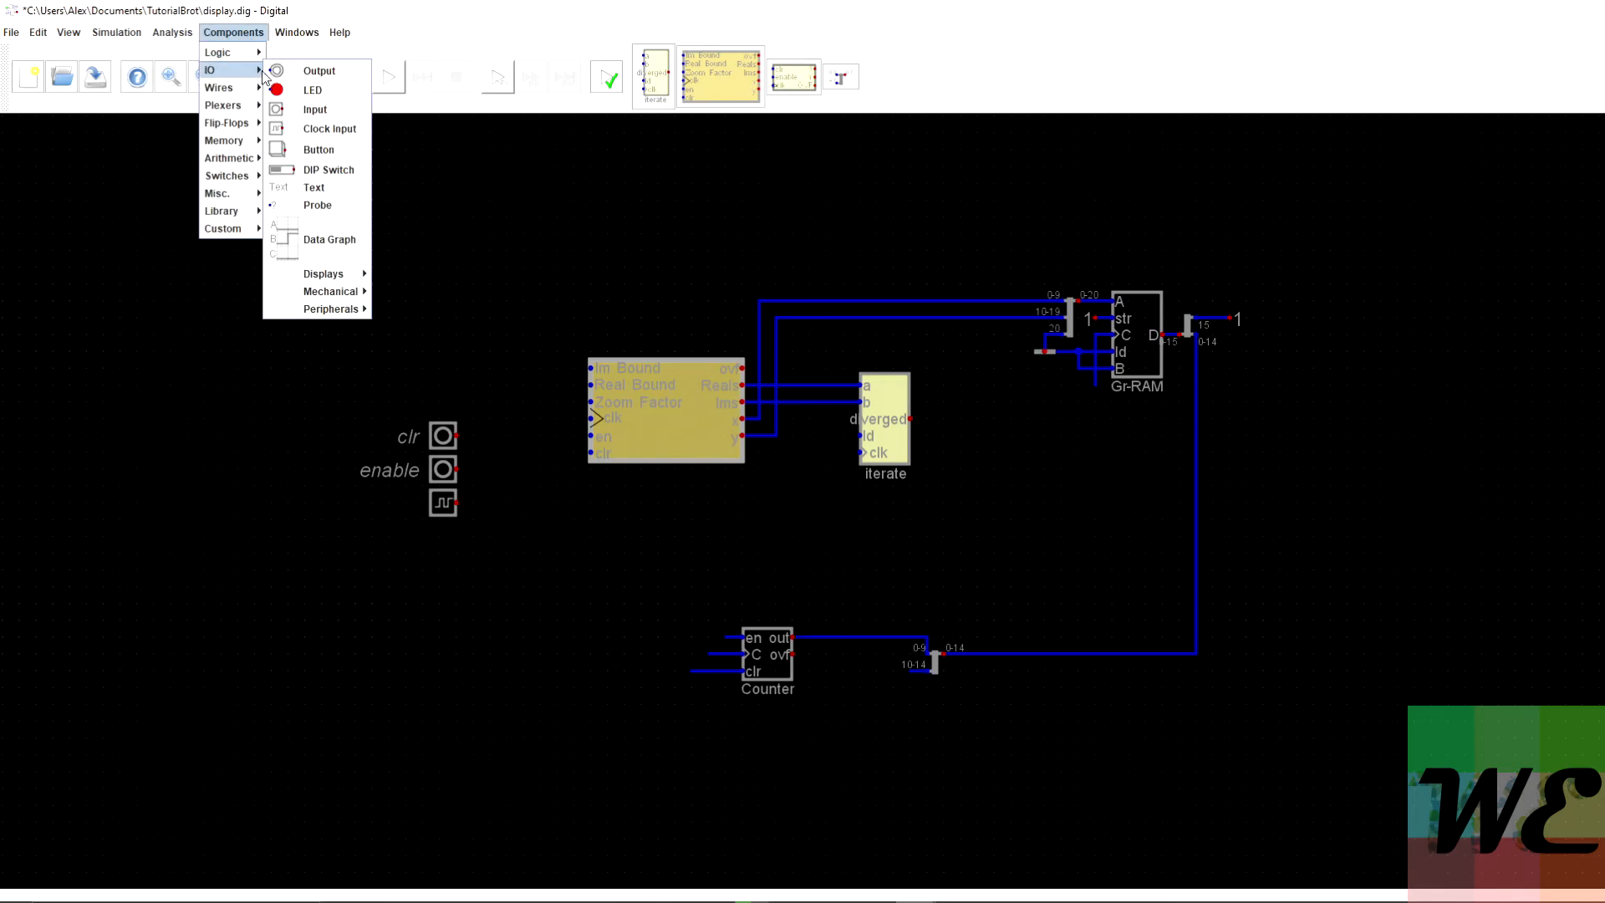
left_click(322, 87)
scroll(880, 703, "up", 5)
left_click(928, 670)
left_click(932, 650)
left_click(933, 677)
right_click(933, 676)
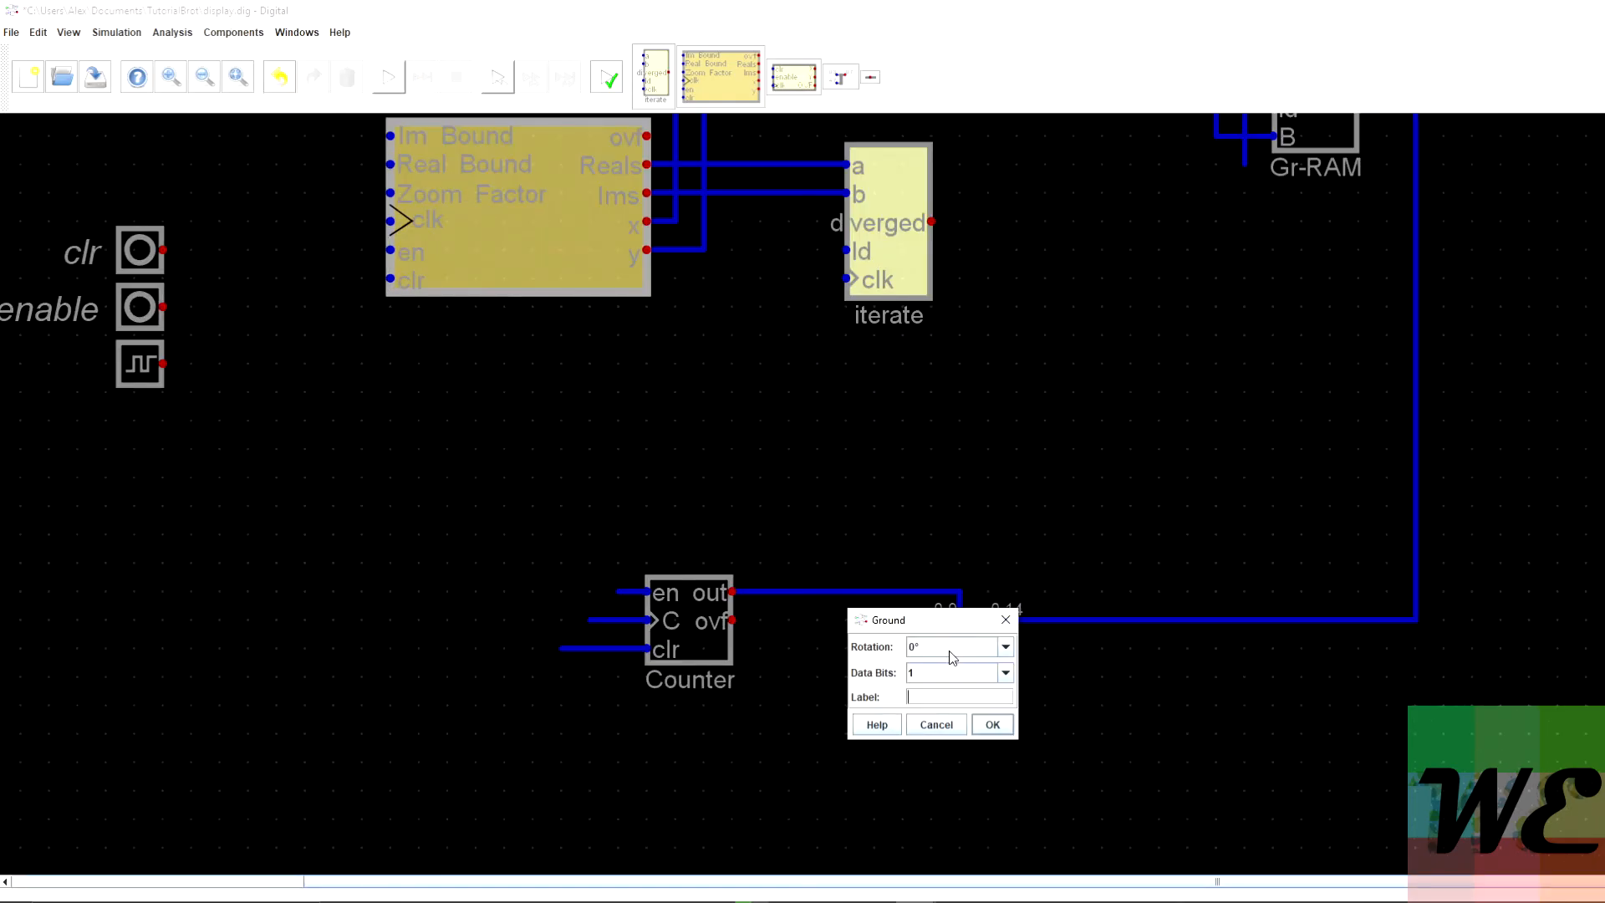
left_click(992, 724)
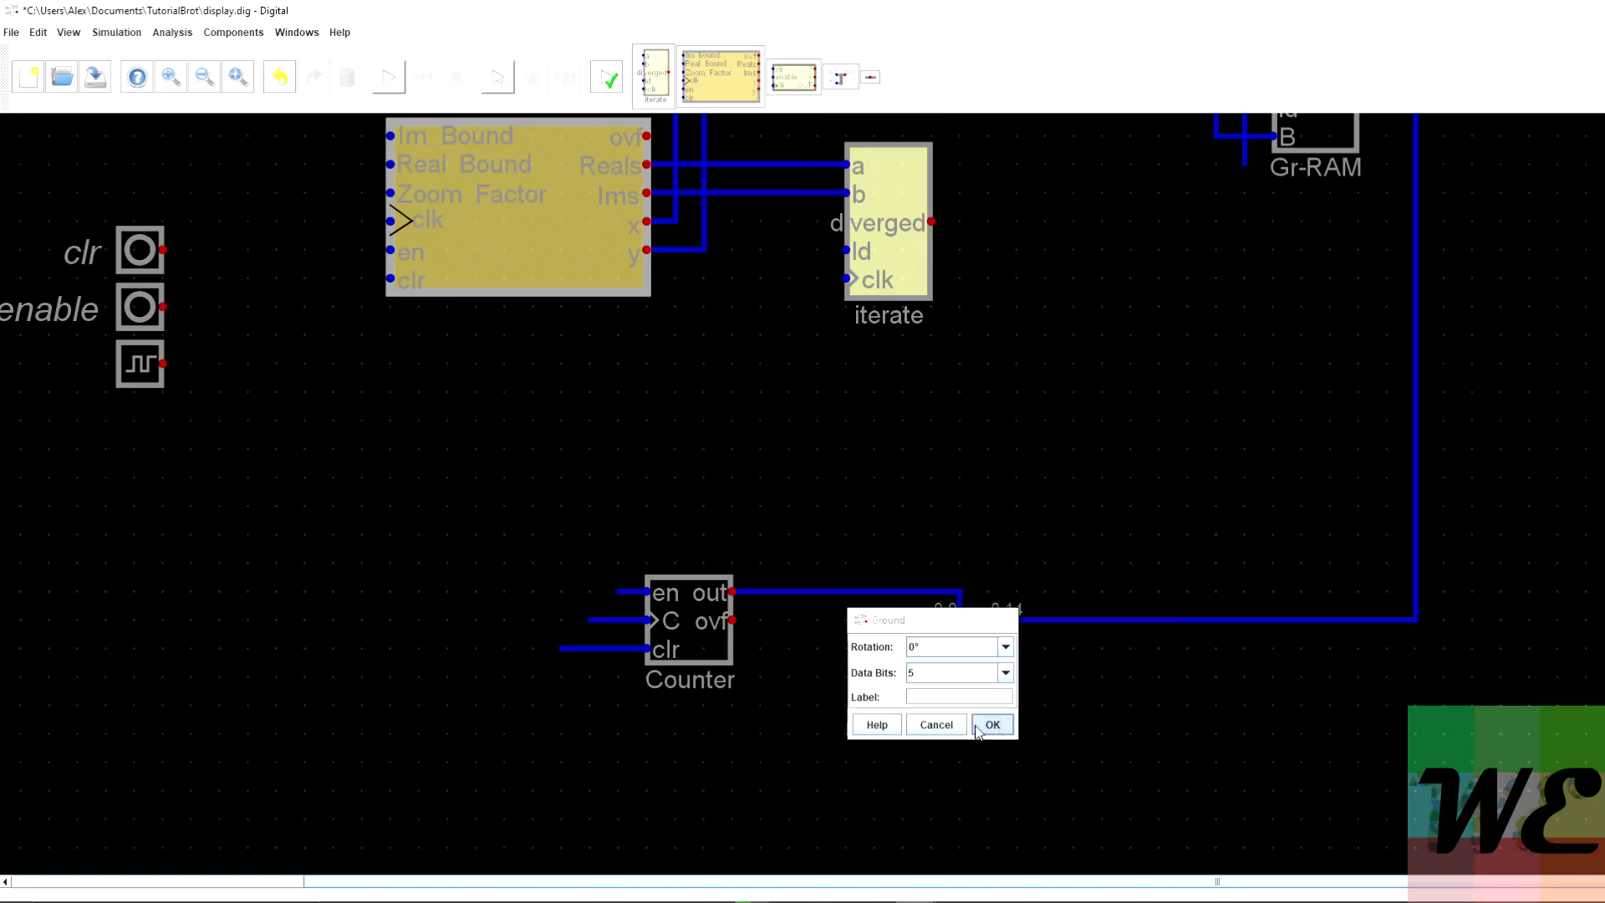
scroll(1028, 662, "down", 3)
scroll(1036, 623, "down", 2)
scroll(953, 585, "up", 2)
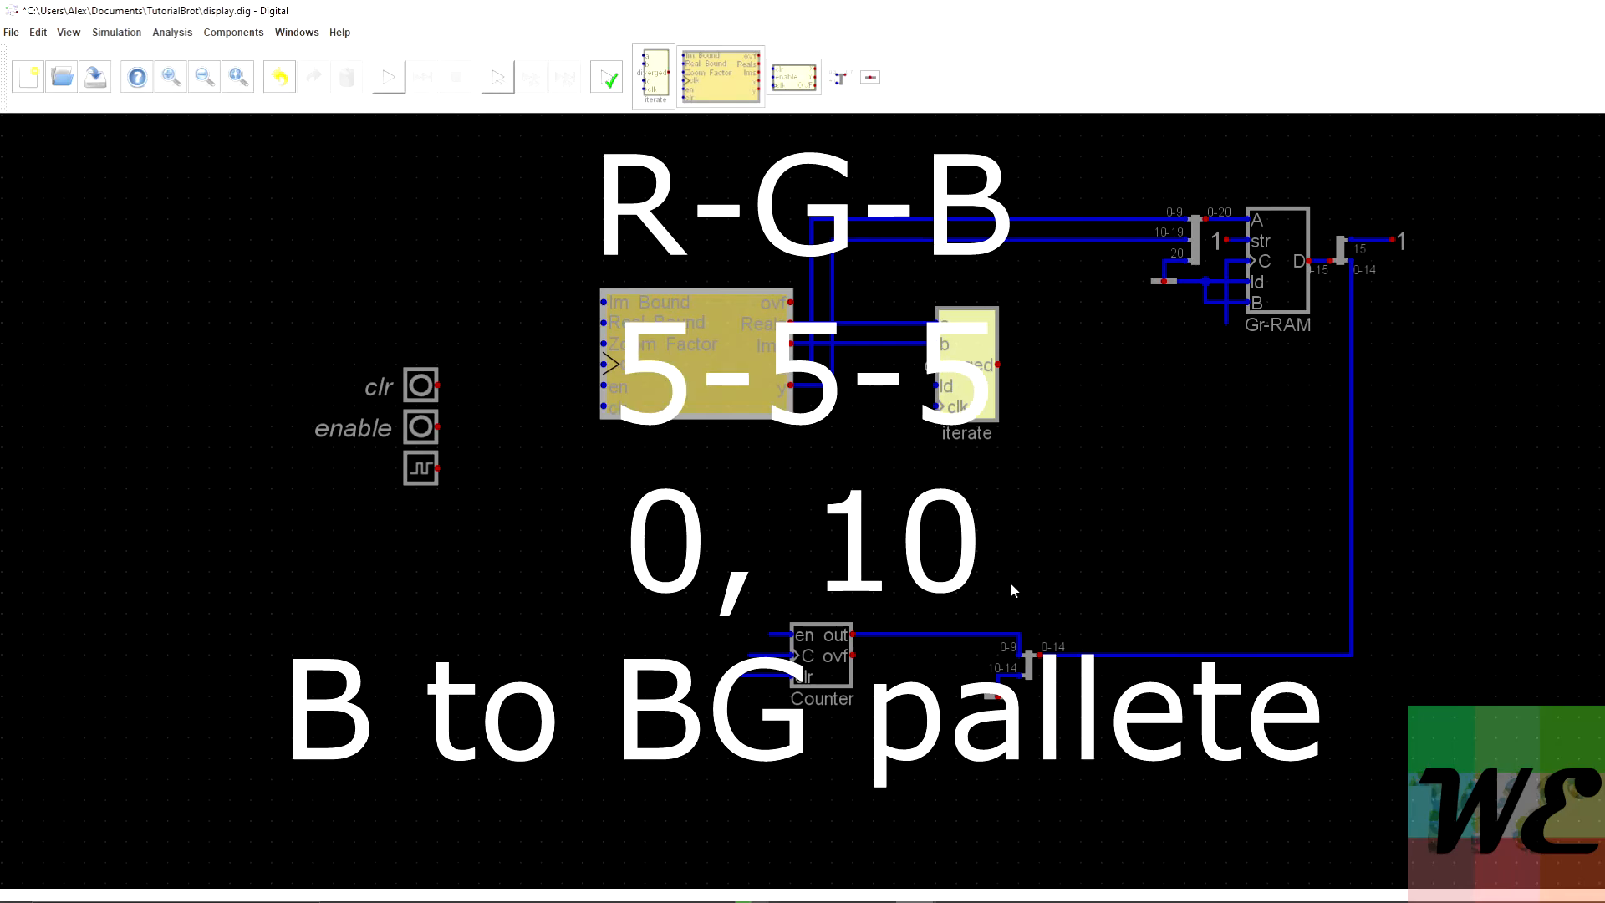
scroll(1011, 585, "down", 1)
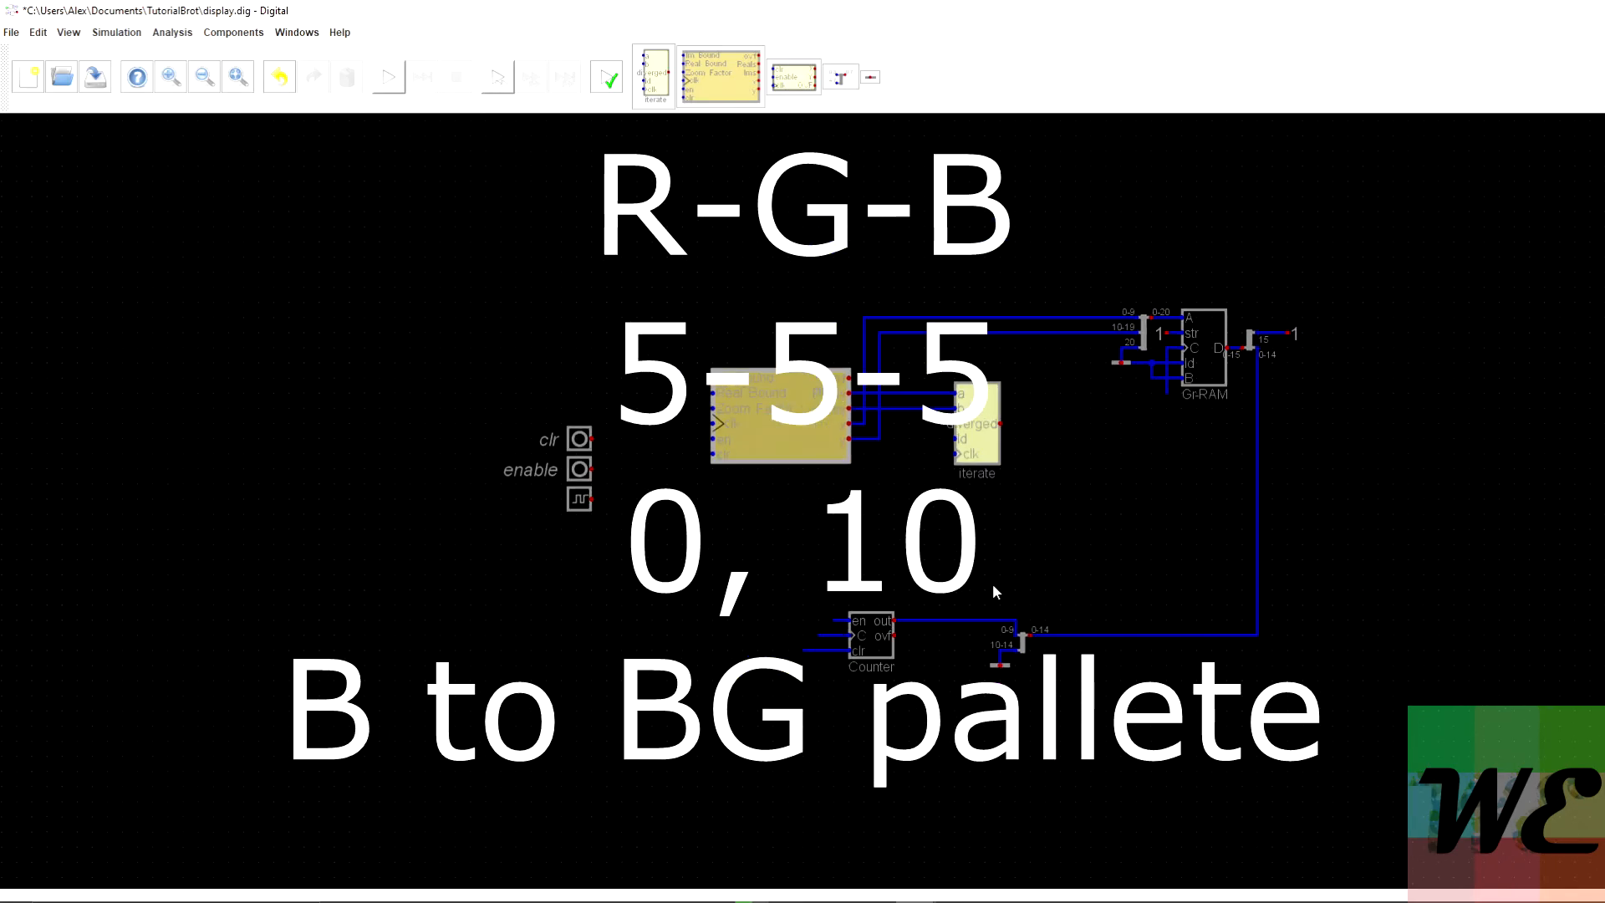
scroll(991, 584, "up", 1)
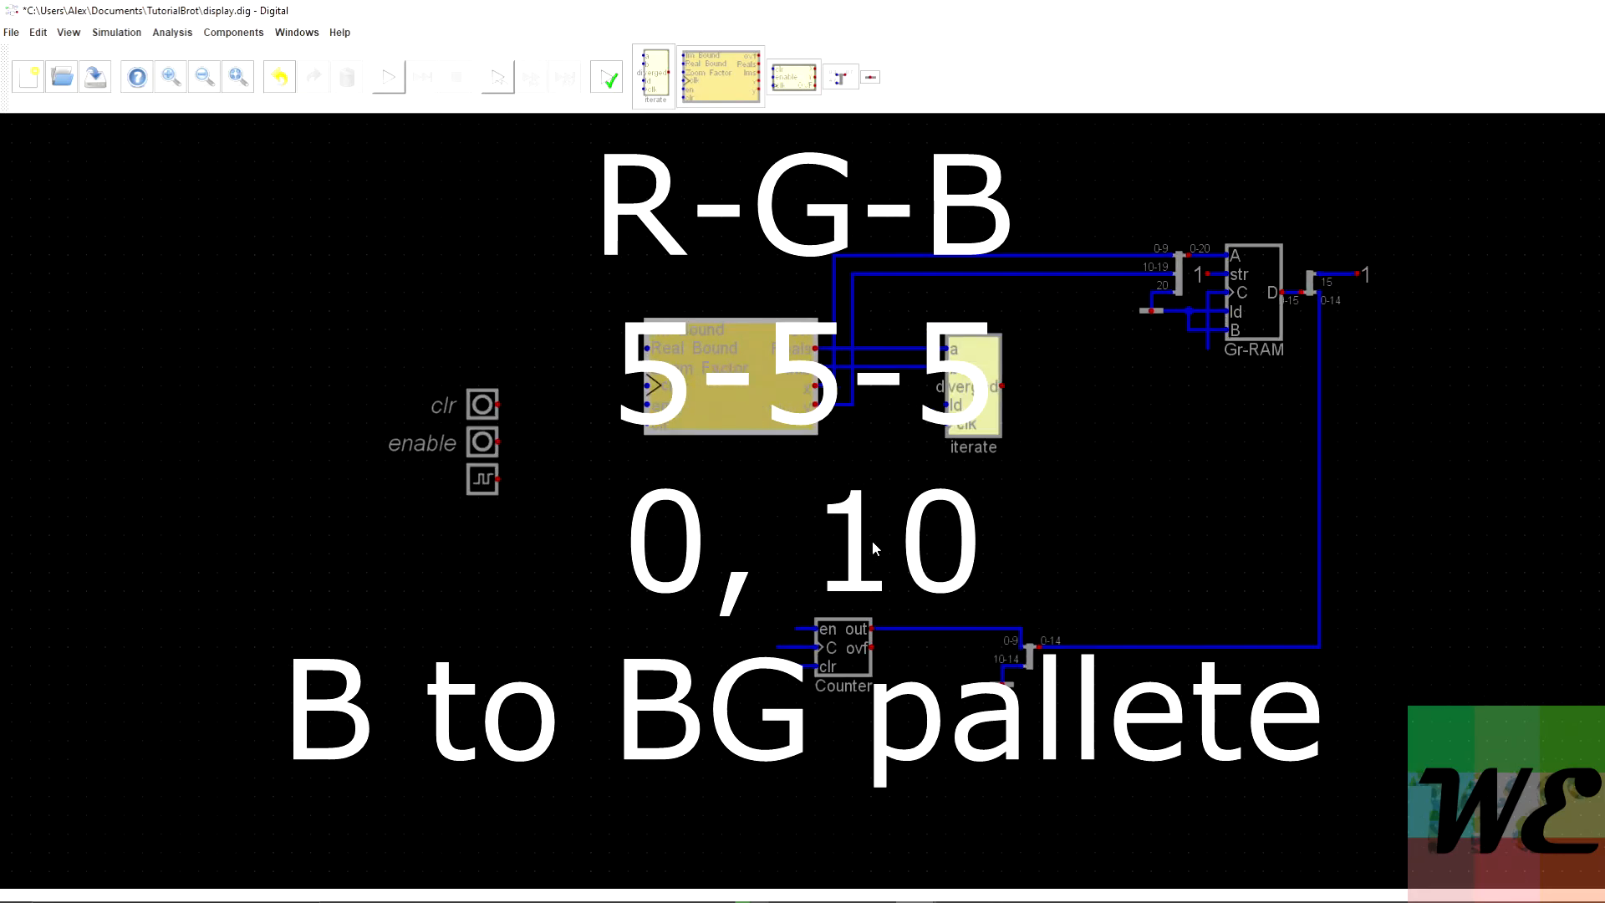
Run an open wire from the Counter's ovf pin down below the Counter.
scroll(841, 537, "down", 1)
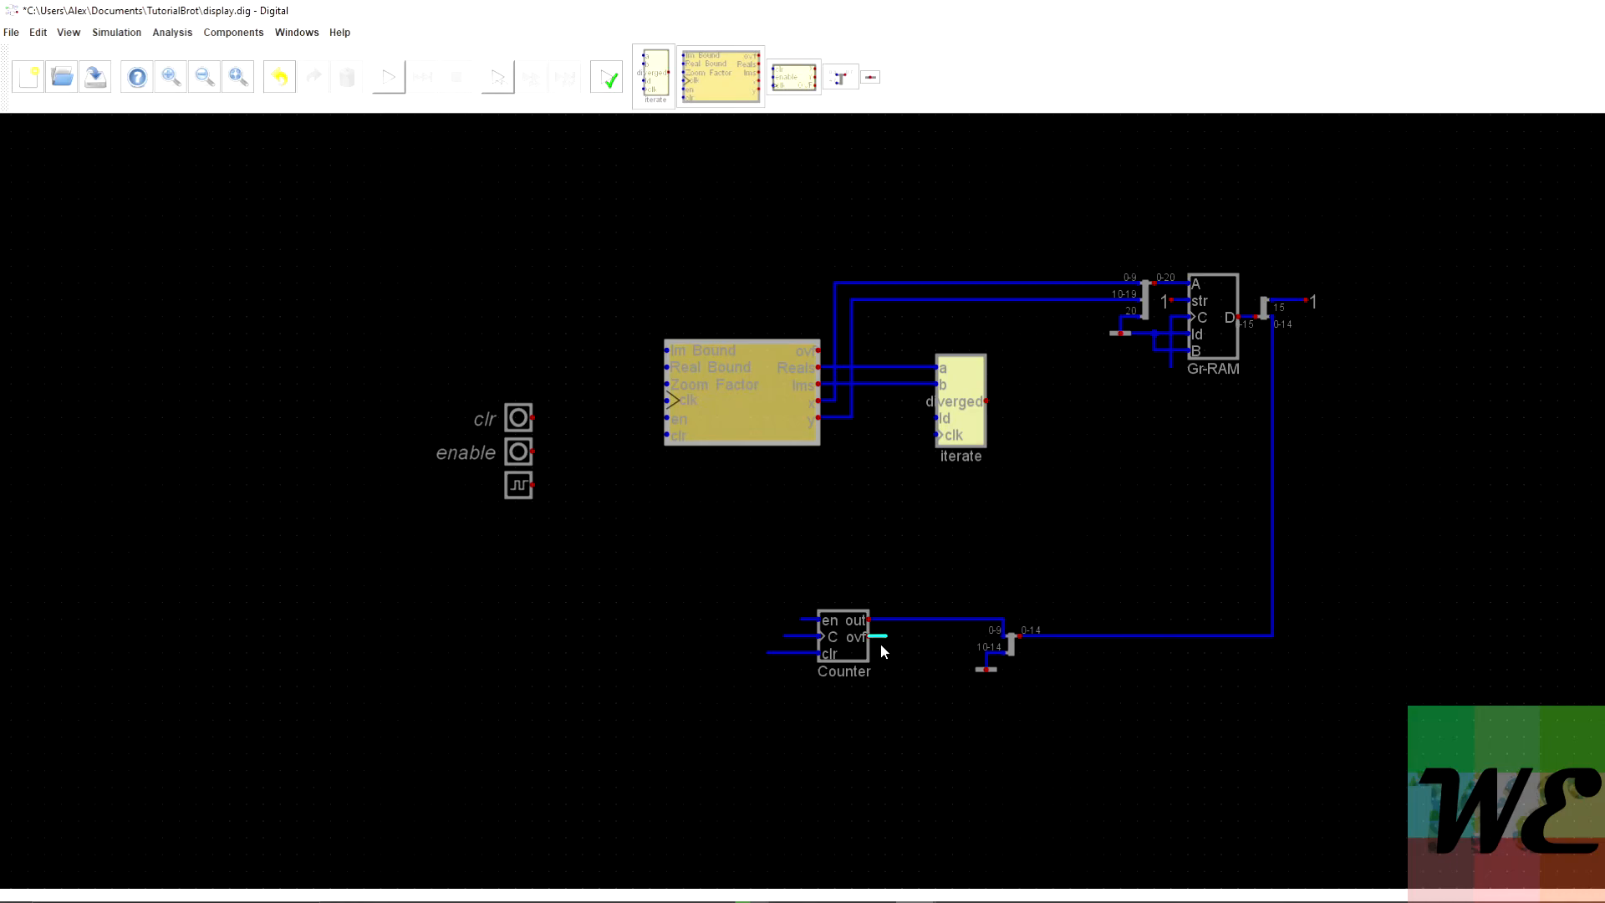
left_click(925, 746)
Copy the clr and enable inputs and wire the copies to the coordinate block's Im Bound and Real Bound pins.
scroll(565, 318, "up", 3)
left_click(720, 370)
left_click(615, 369)
key("Escape")
left_click(617, 388)
left_click_drag(436, 414, 567, 553)
key("Escape")
key("ctrl+v")
left_click(619, 423)
left_click(619, 343)
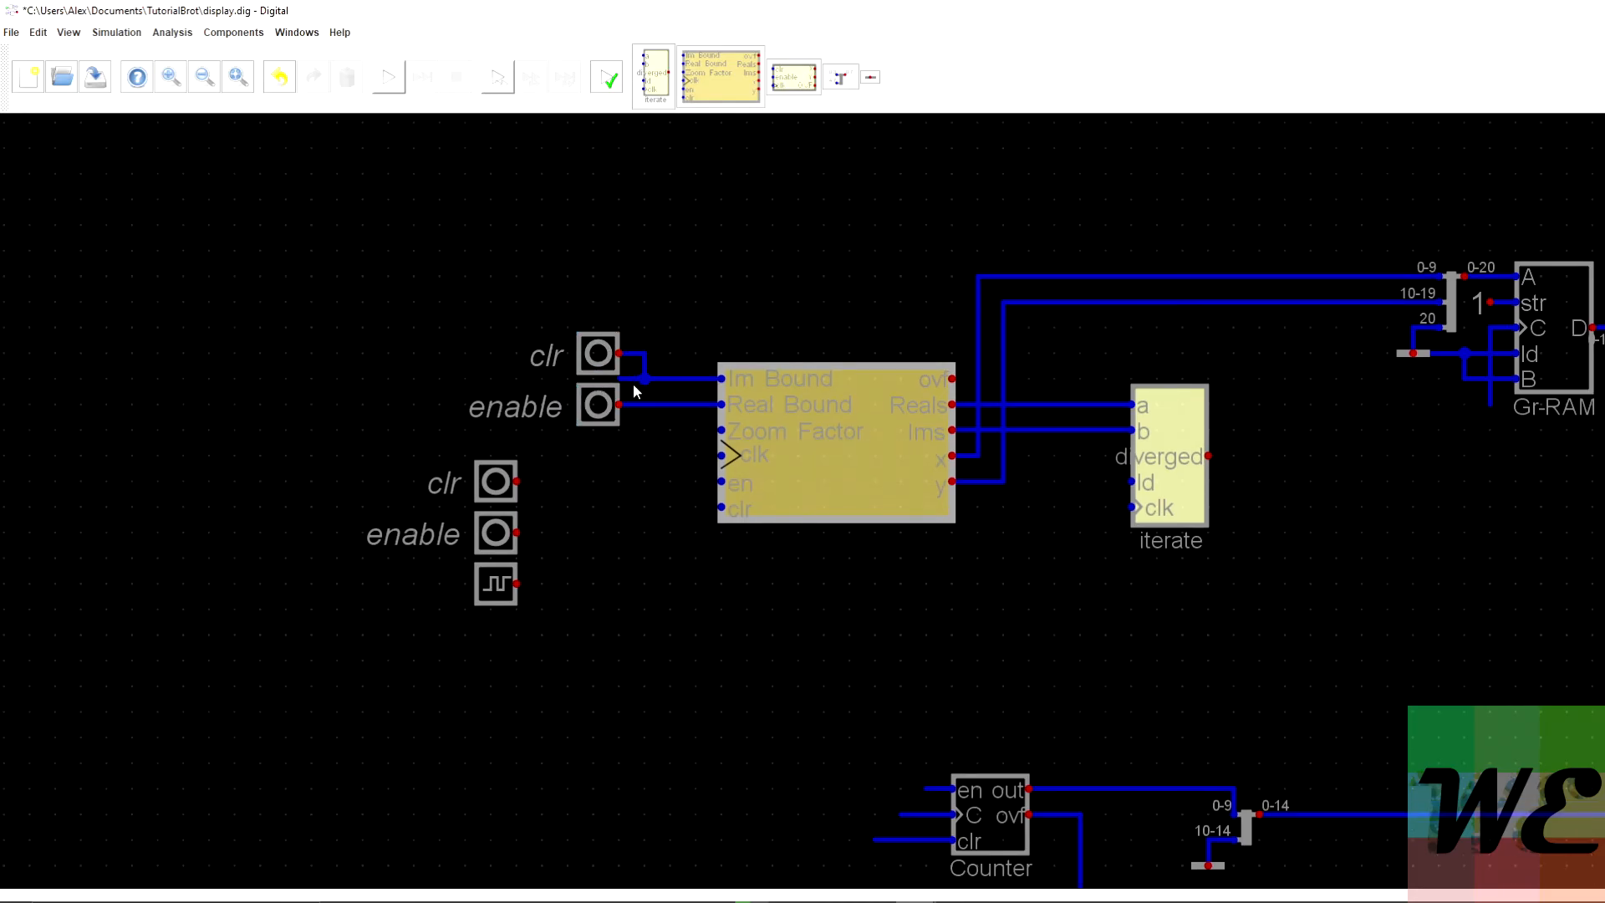
Relabel the two copied inputs im and re, and delete the stray wire stub between them.
right_click(597, 351)
key("ctrl+a")
type("im")
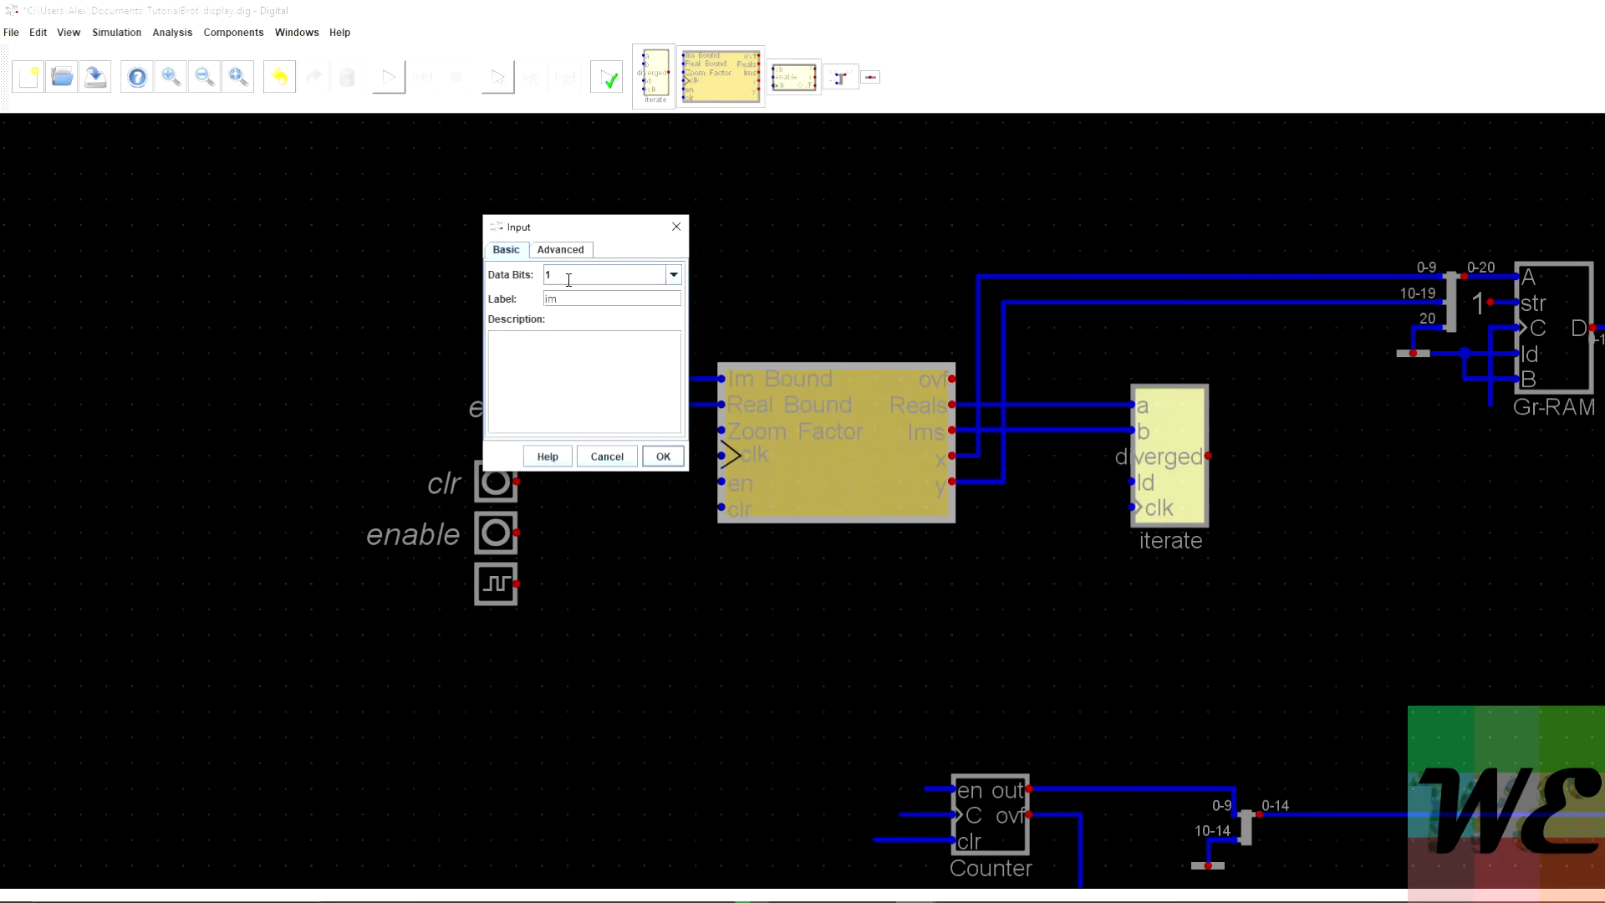
key("Return")
right_click(590, 408)
key("ctrl+a")
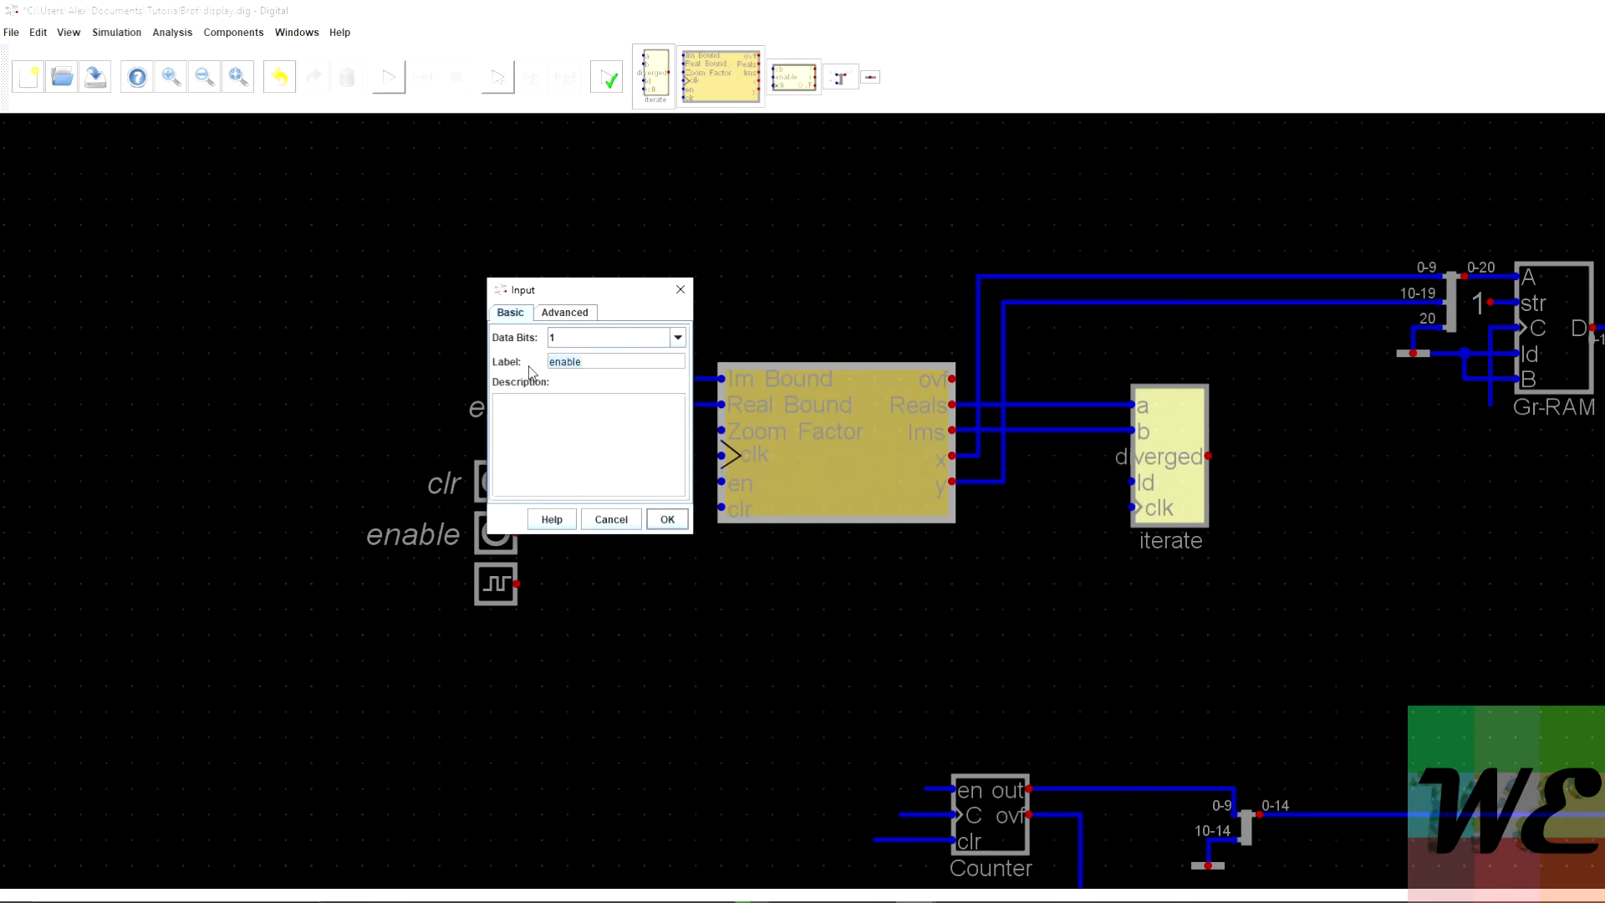
type("re")
key("shift+Tab")
key("Return")
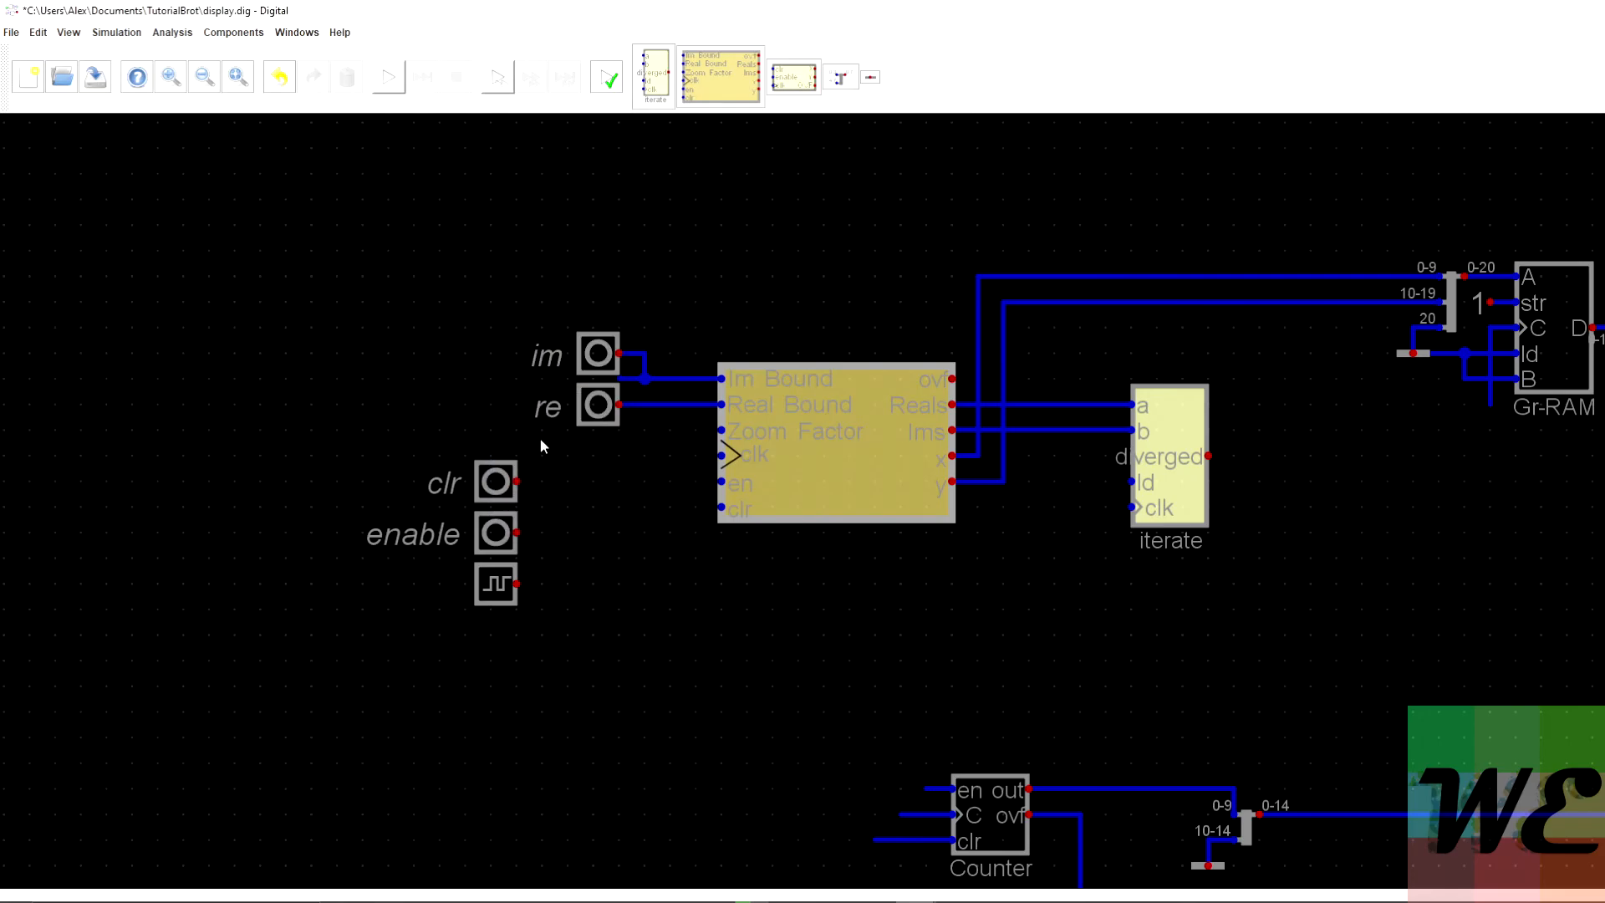
left_click(631, 379)
key("Delete")
Wire the clr, enable and clock inputs to the clr, en and clk pins of the coordinate block.
left_click(721, 507)
left_click(518, 532)
left_click(593, 532)
left_click(719, 483)
left_click(518, 583)
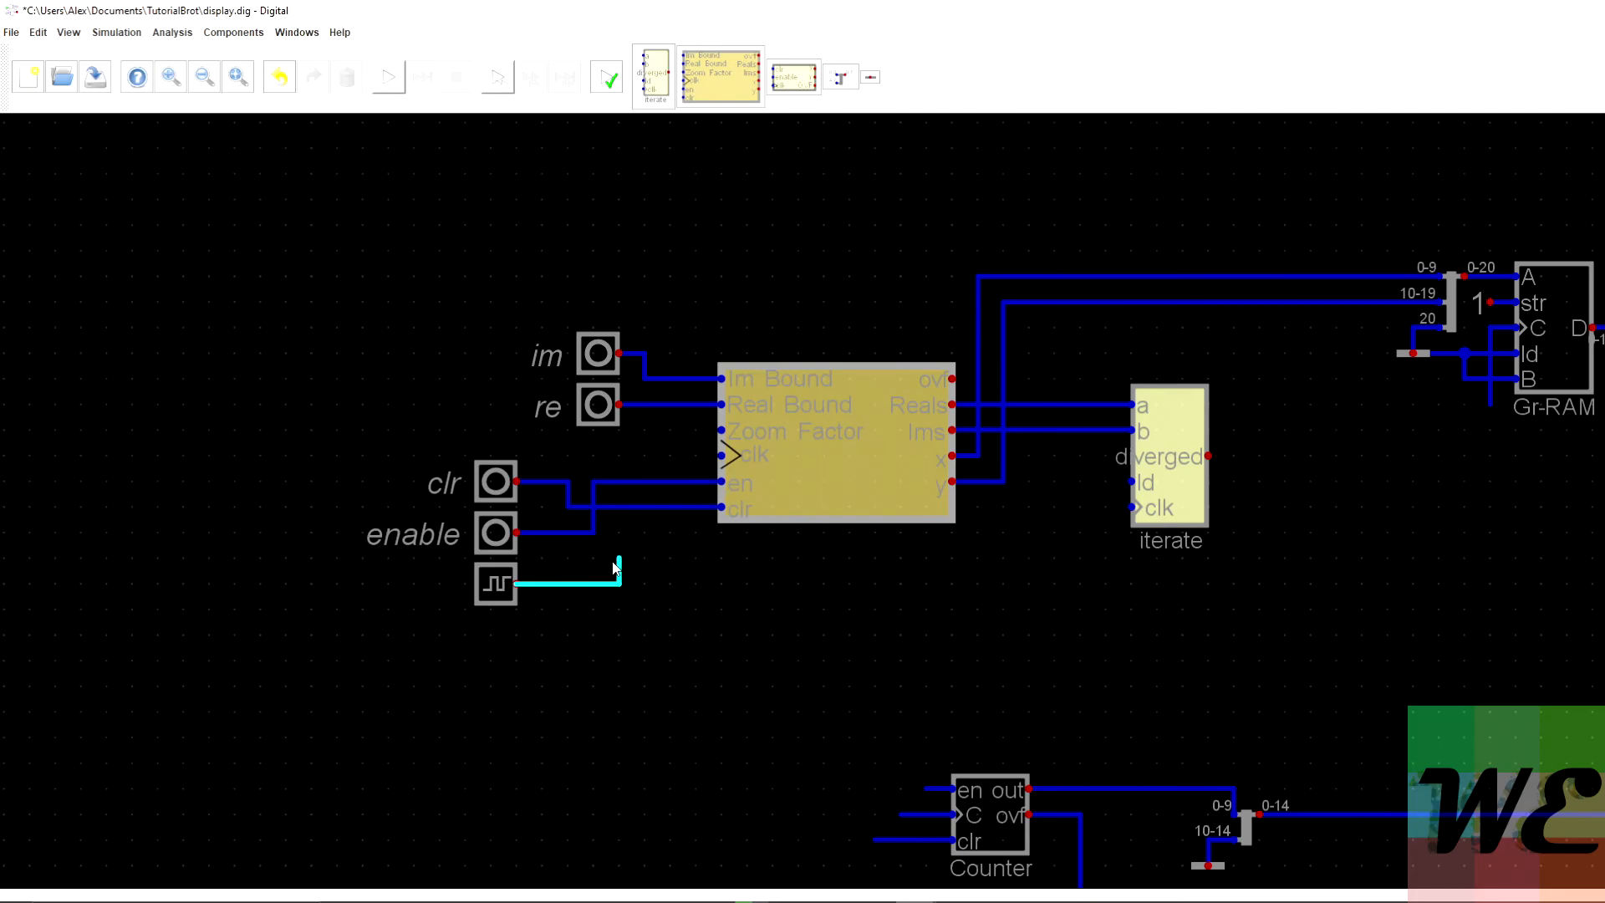
left_click(619, 456)
left_click(720, 456)
Extend an open wire from the coordinate block's Zoom Factor pin out above the clr input.
left_click(722, 430)
left_click(504, 432)
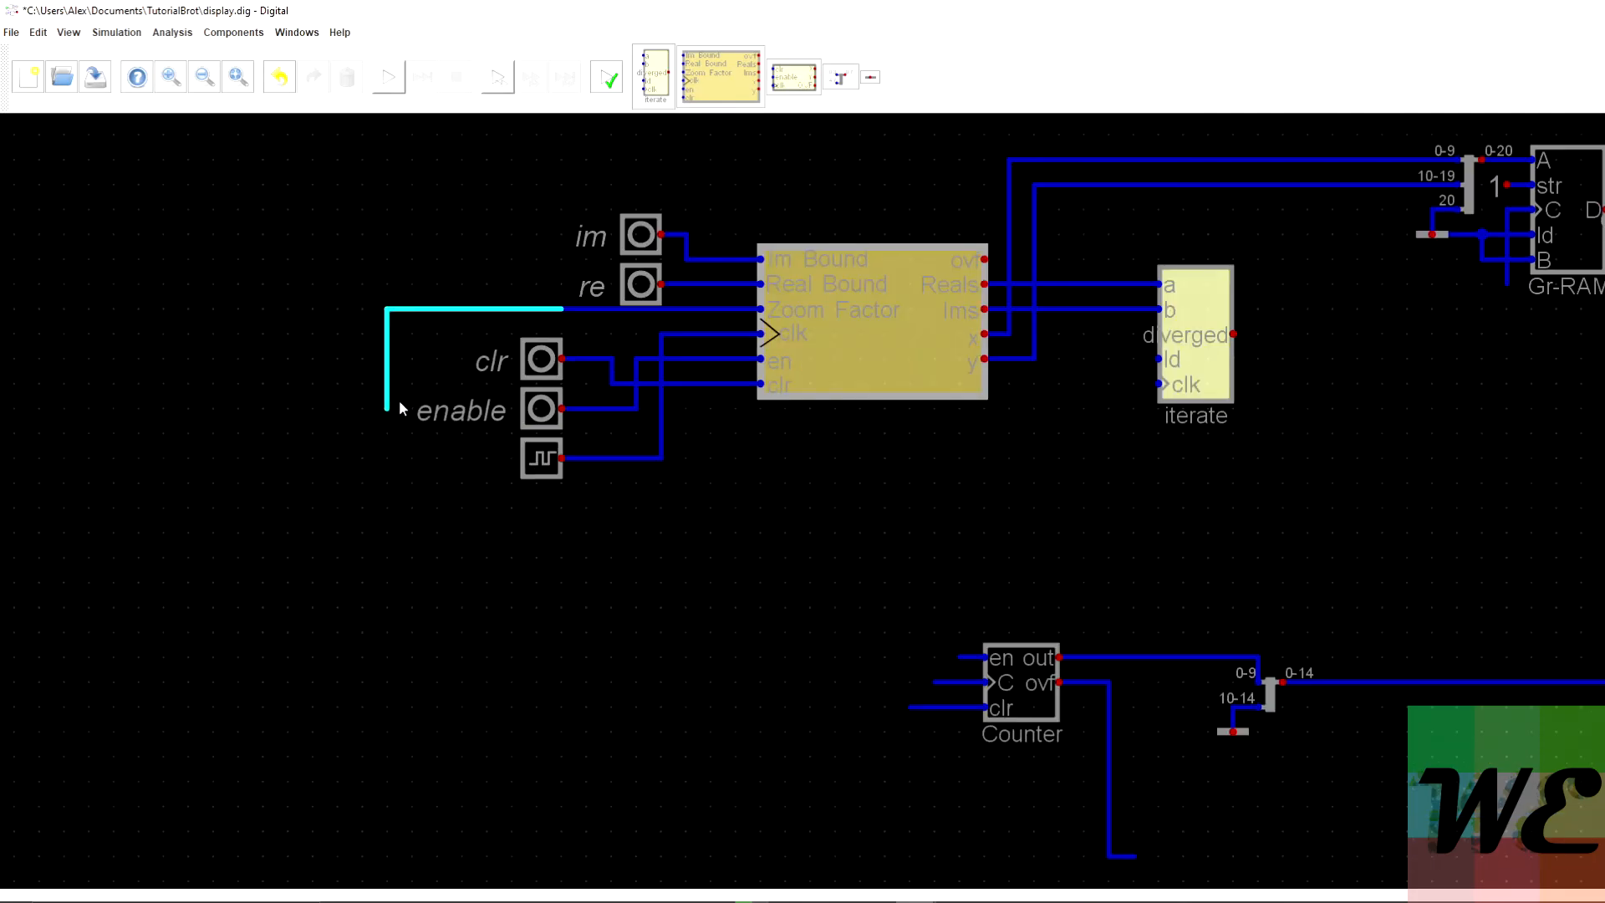
key("Escape")
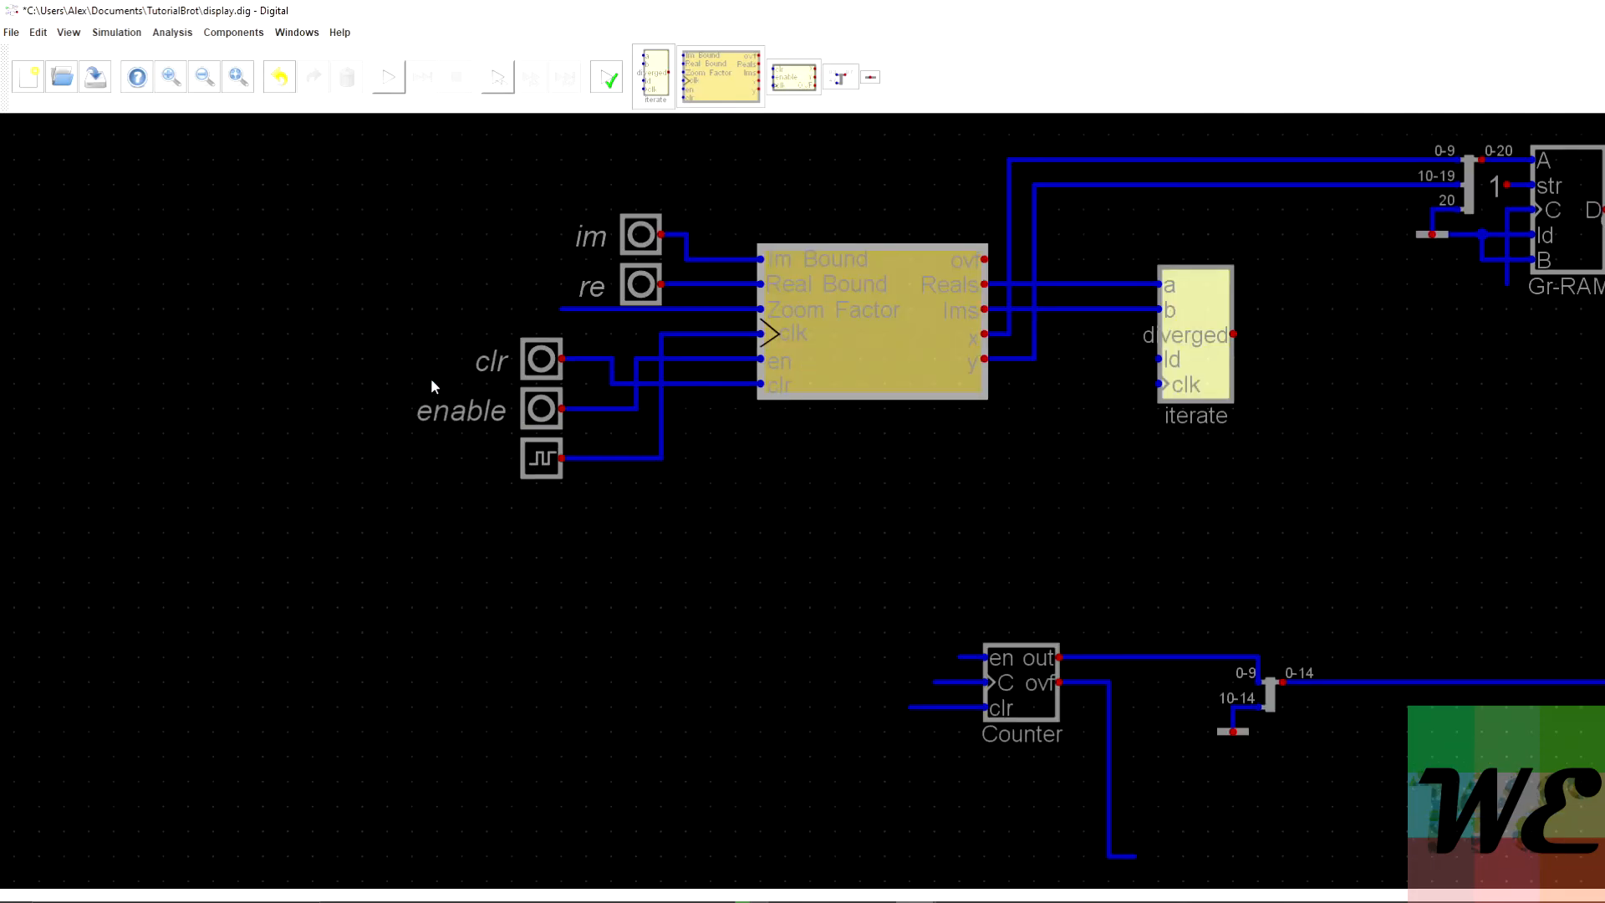
scroll(416, 365, "down", 8)
scroll(351, 301, "up", 3)
left_click_drag(345, 302, 549, 426)
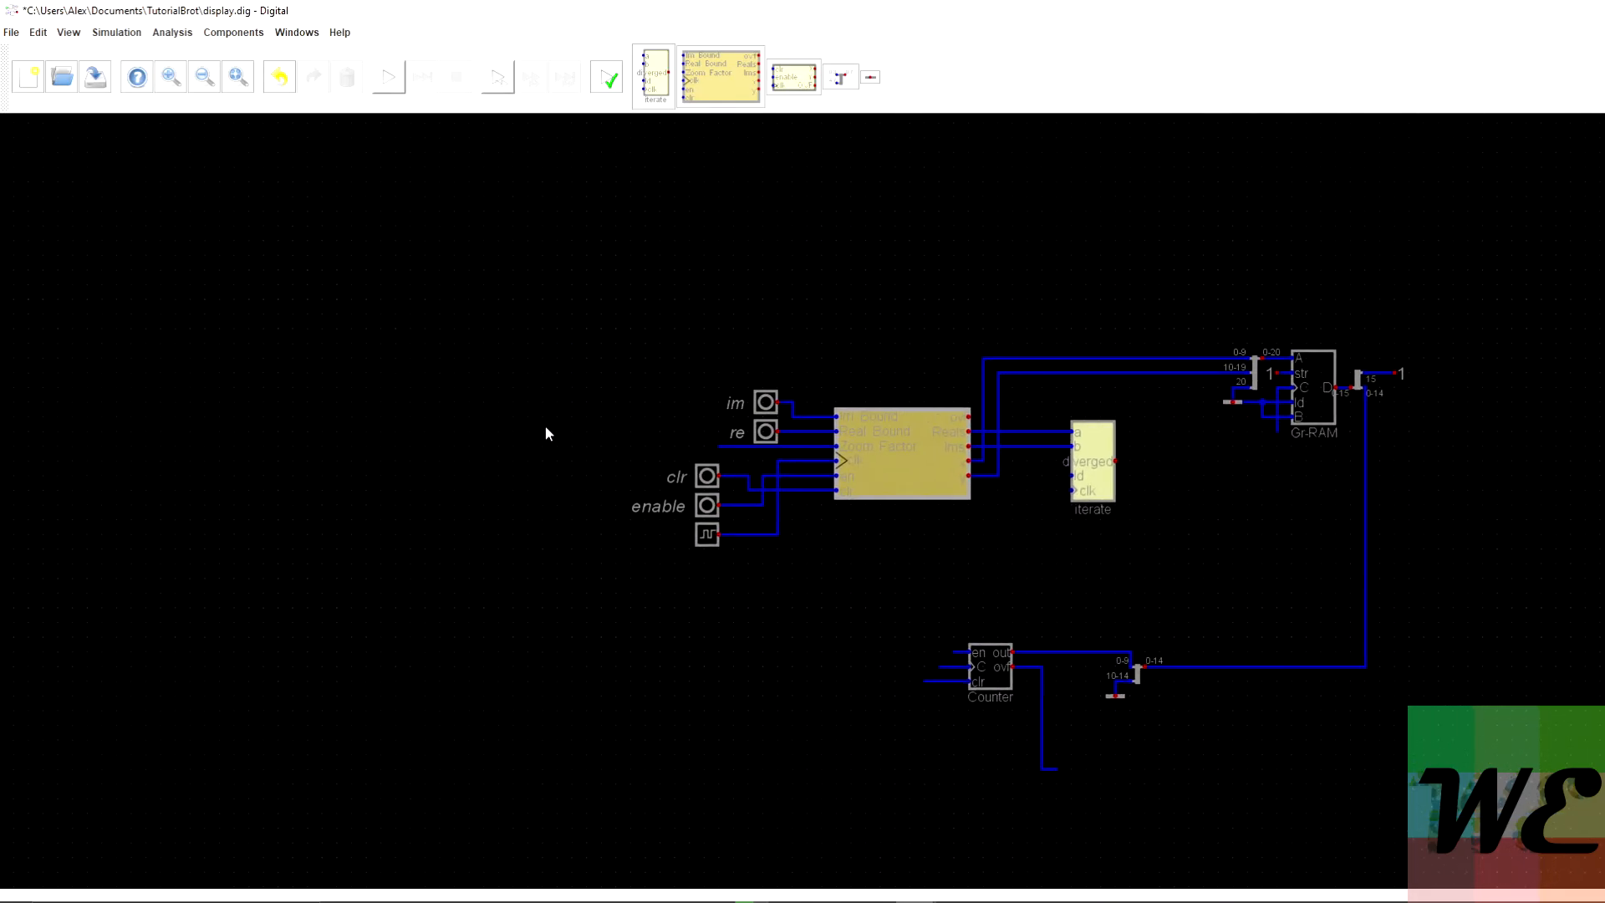
scroll(543, 405, "up", 1)
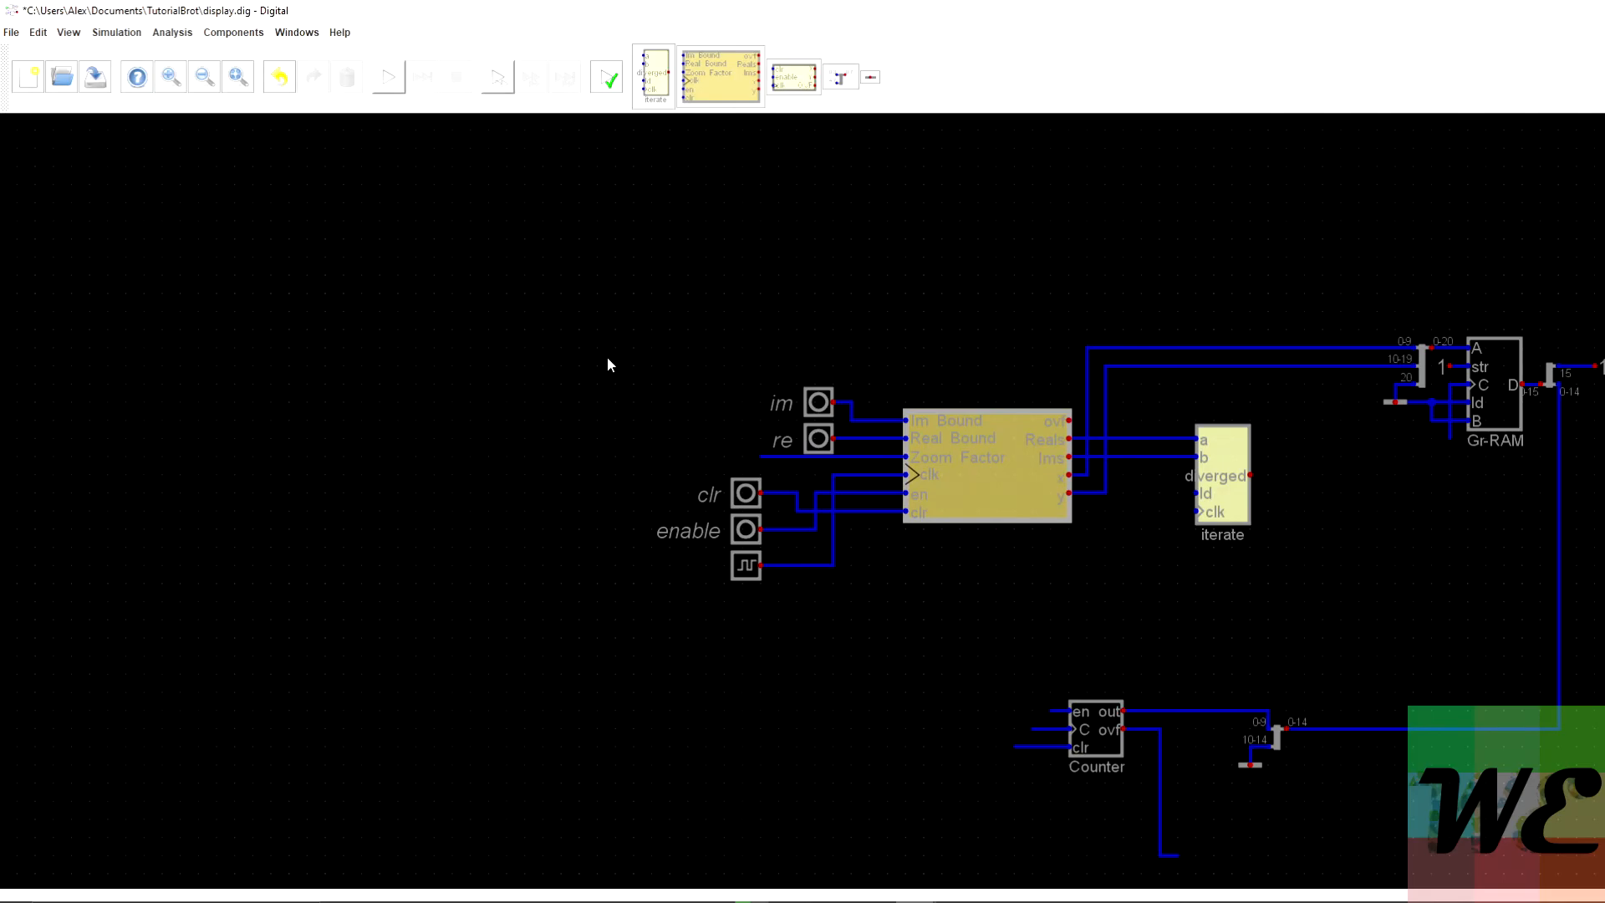
left_click(224, 33)
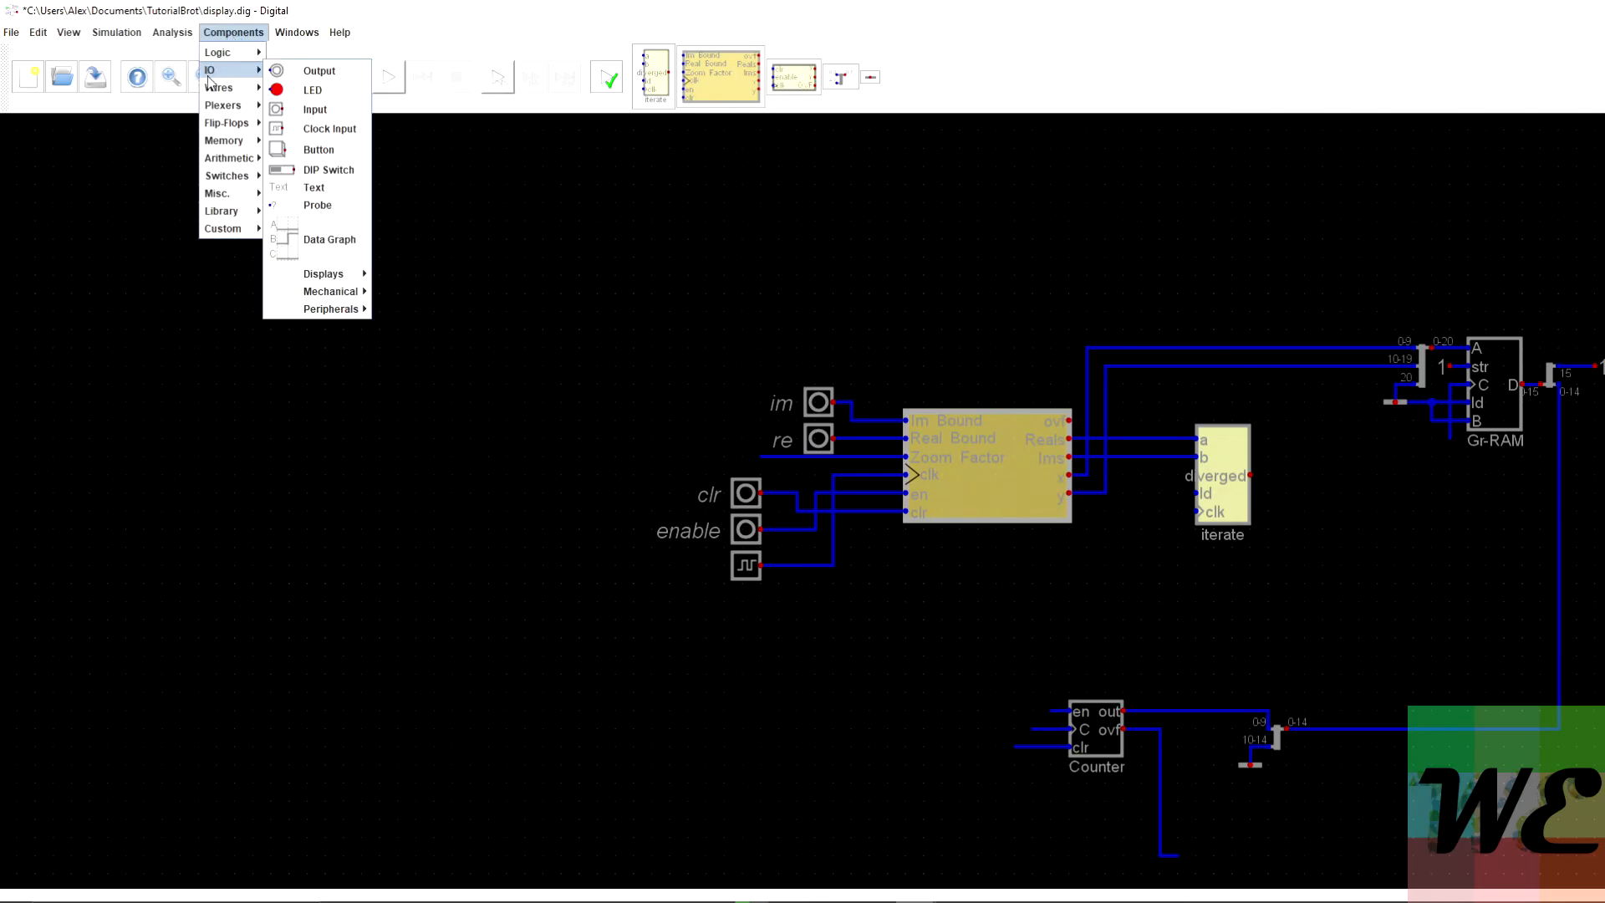
mouse_move(219, 53)
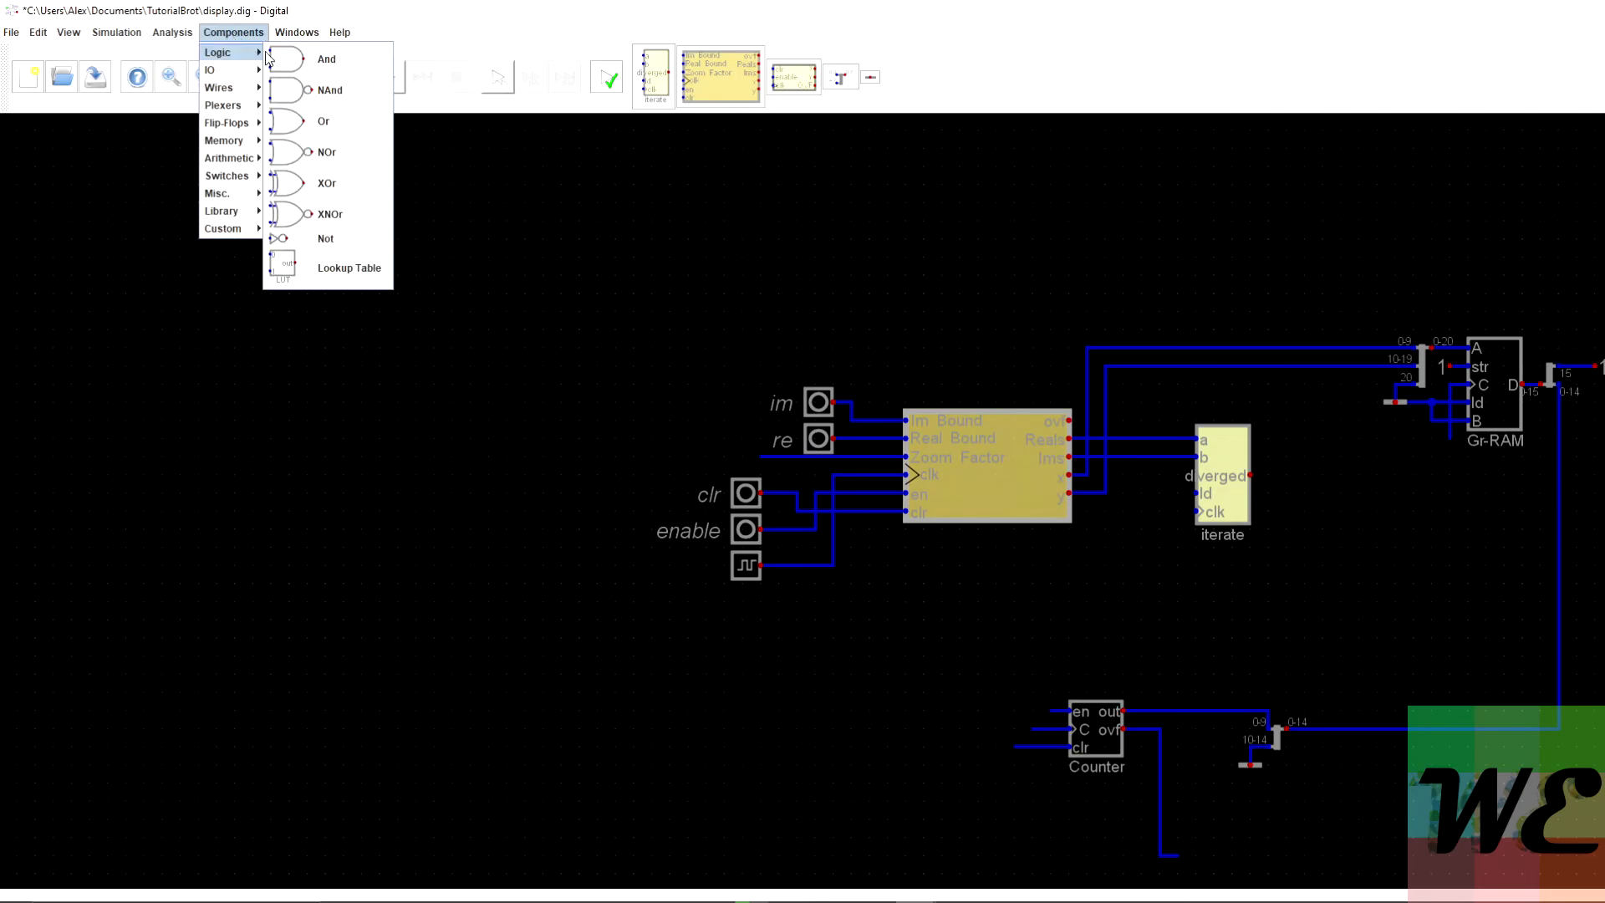
left_click(669, 339)
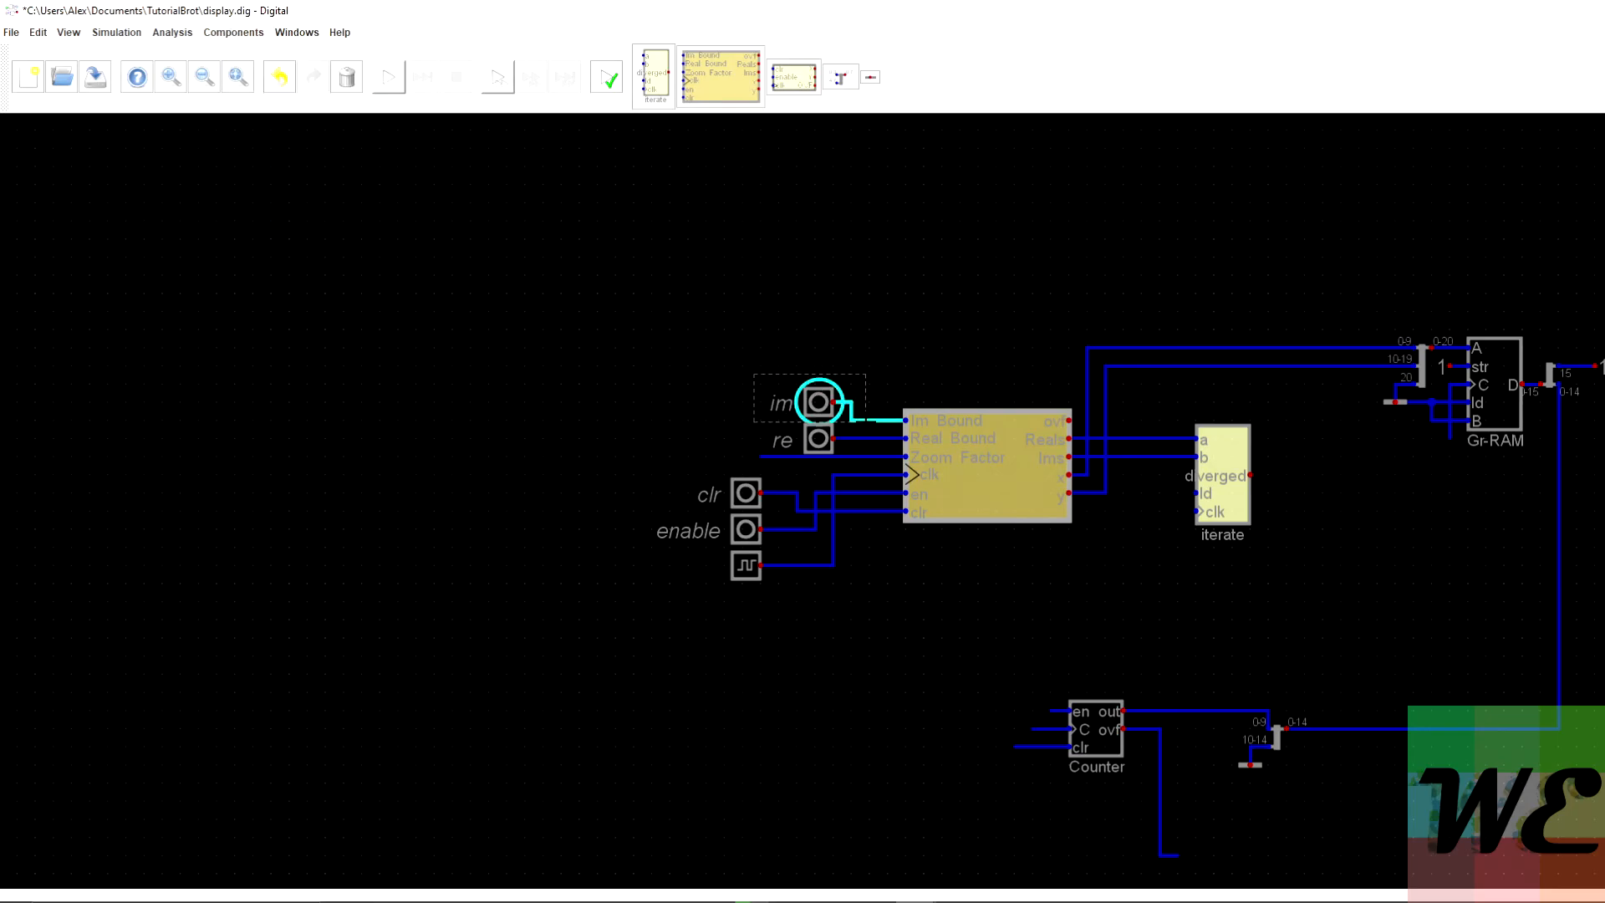
Delete the im and re inputs with their wires and the open Zoom Factor wire.
left_click_drag(749, 377, 856, 441)
key("Delete")
scroll(807, 397, "up", 3)
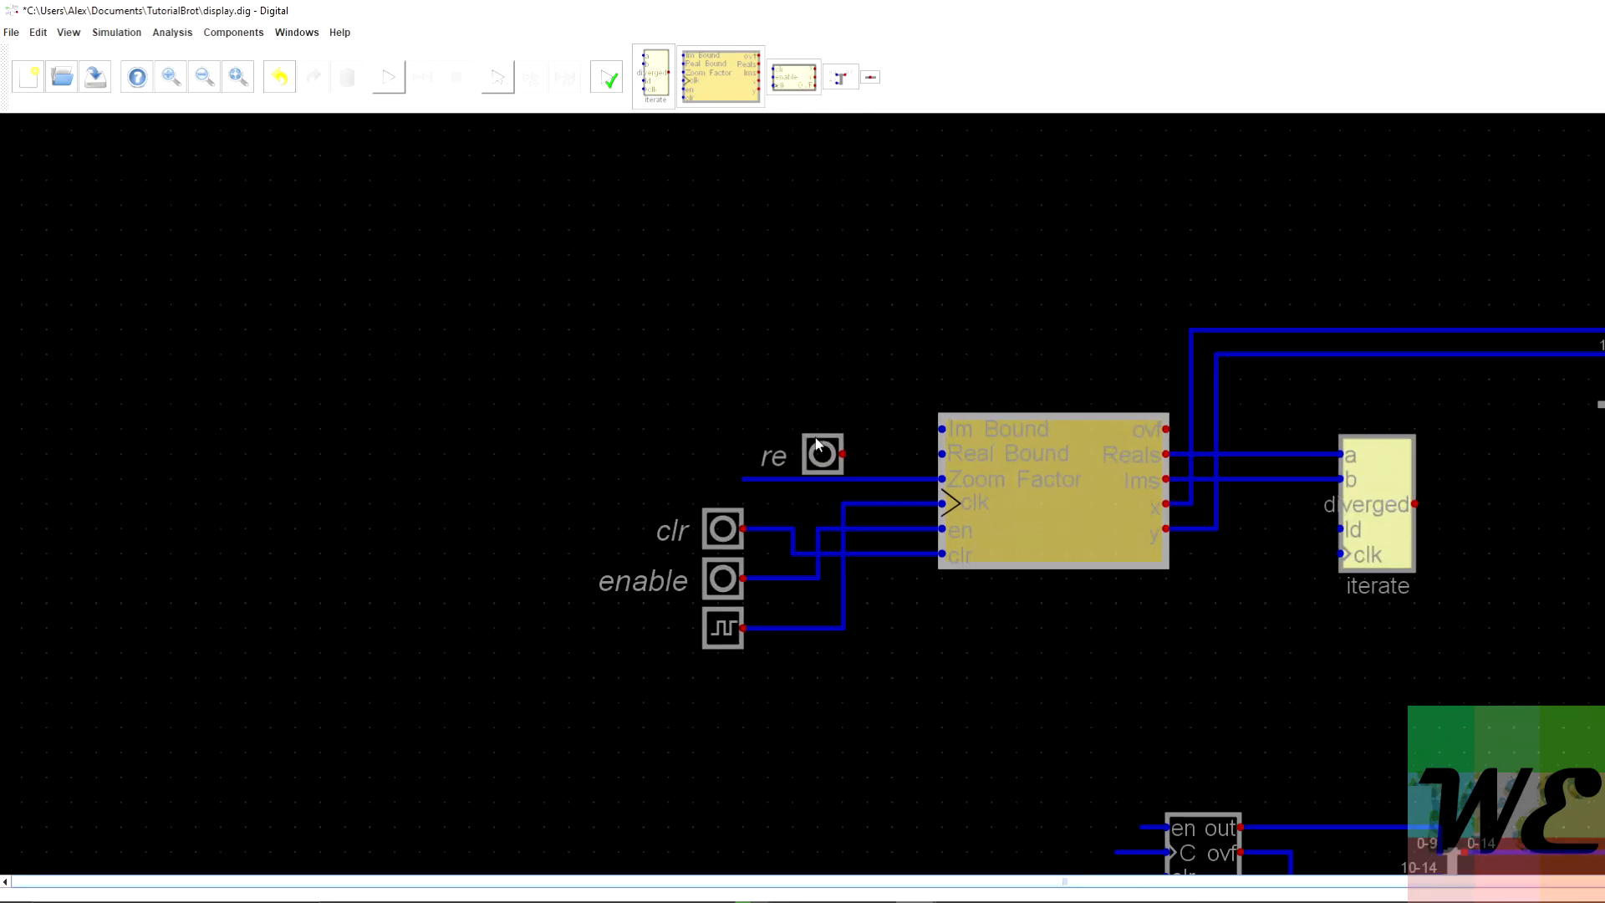
left_click_drag(681, 434, 871, 495)
key("Delete")
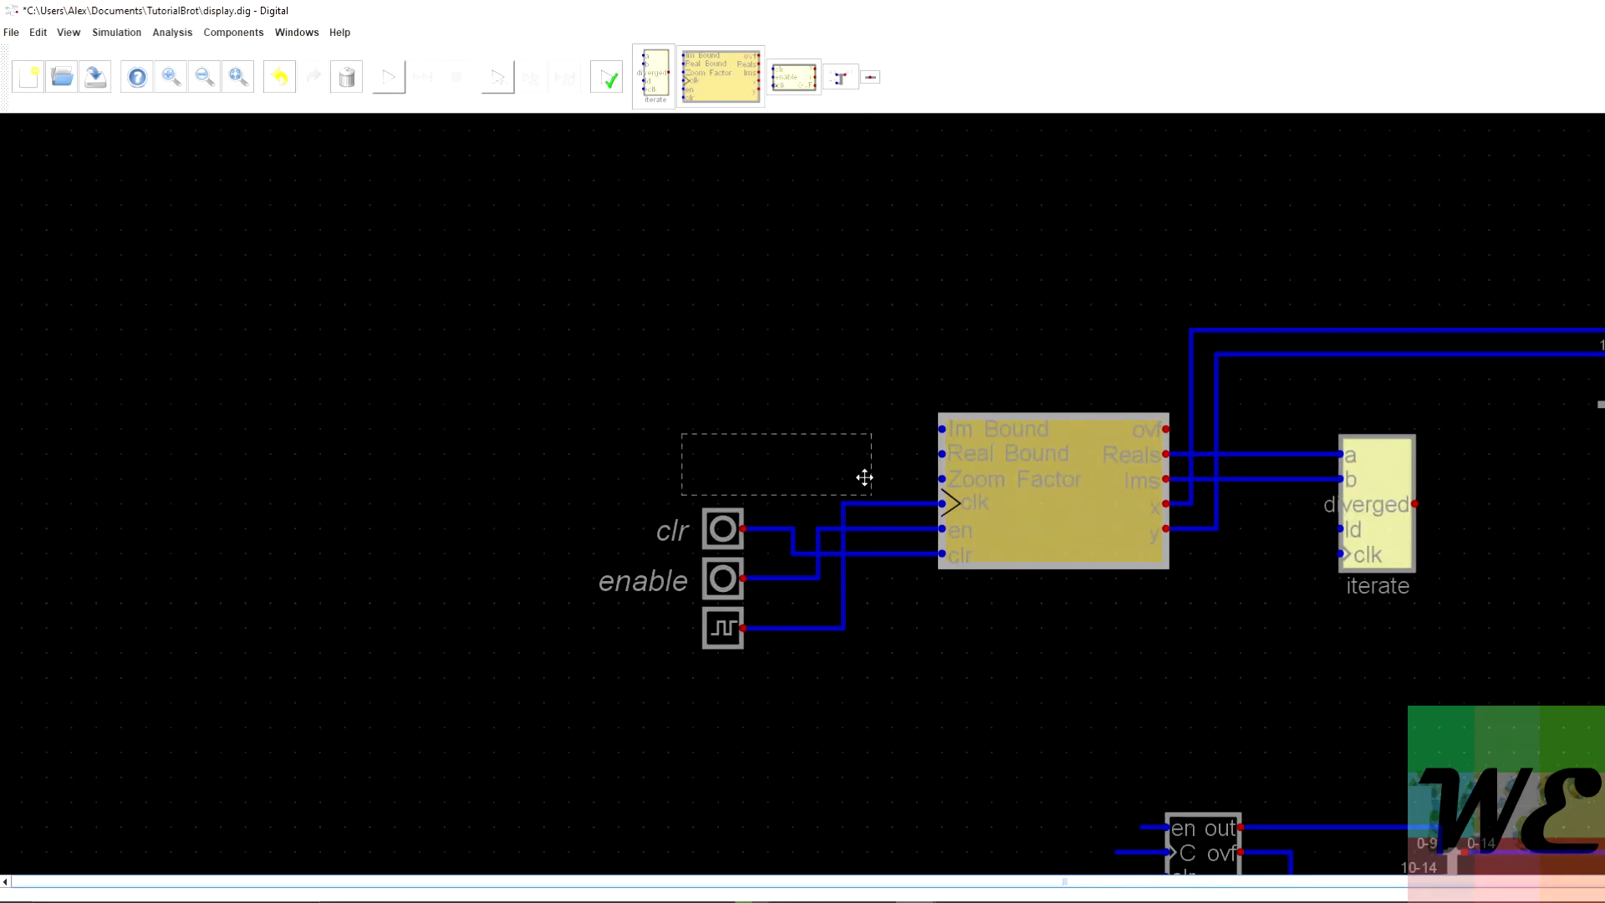
Place a Constant value component beside the coordinate block, near its Im Bound pin.
left_click(236, 33)
mouse_move(255, 69)
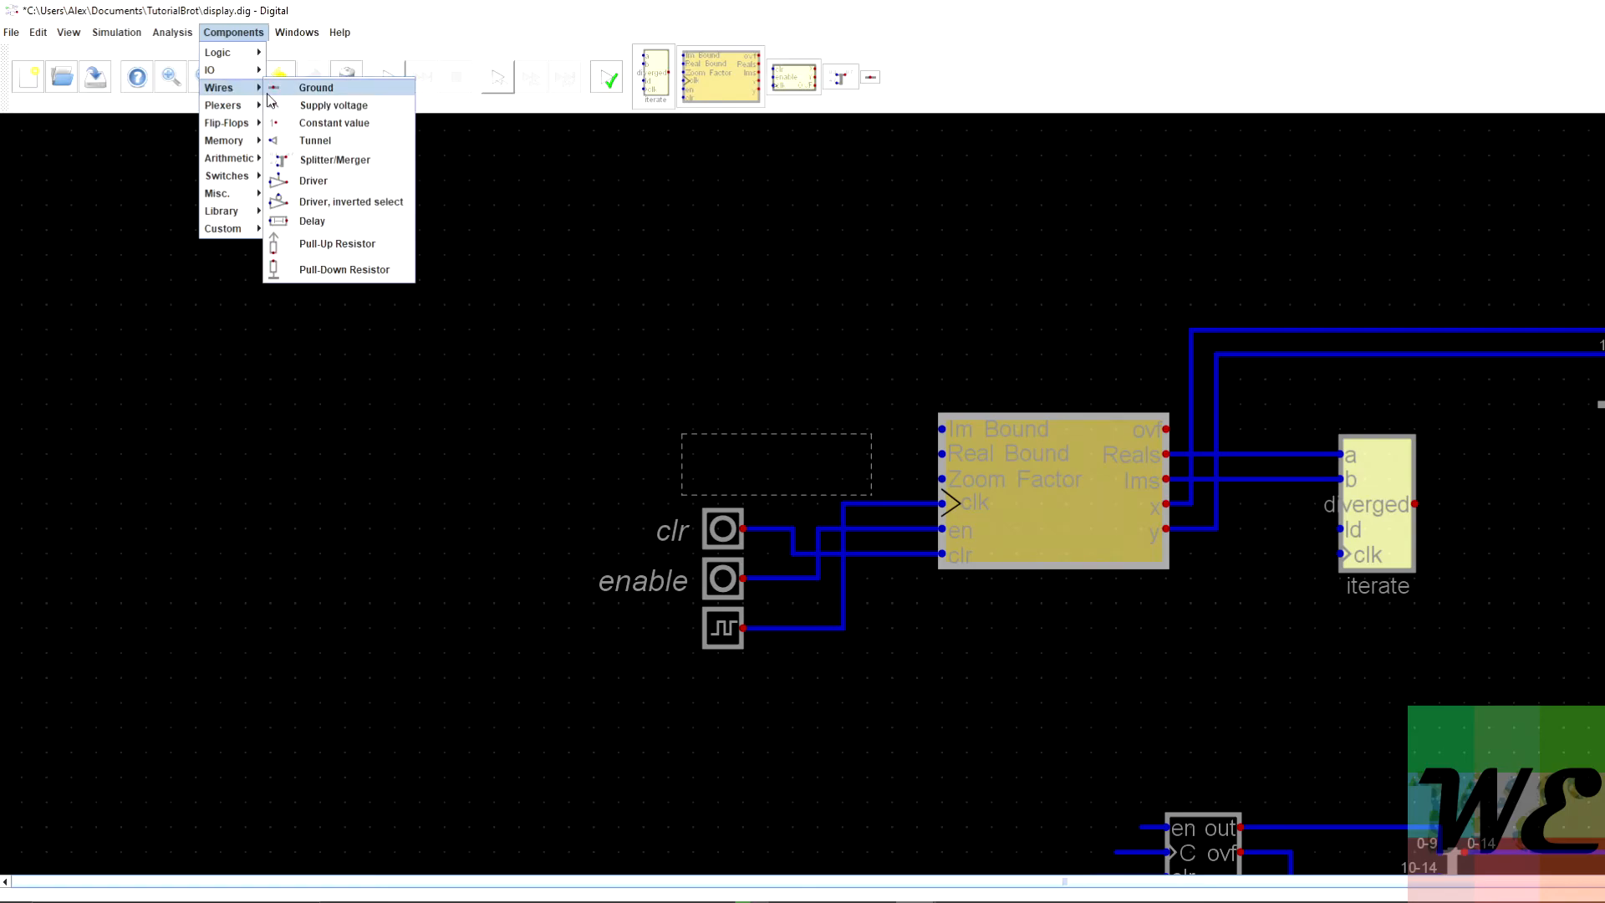
left_click(334, 123)
left_click(843, 404)
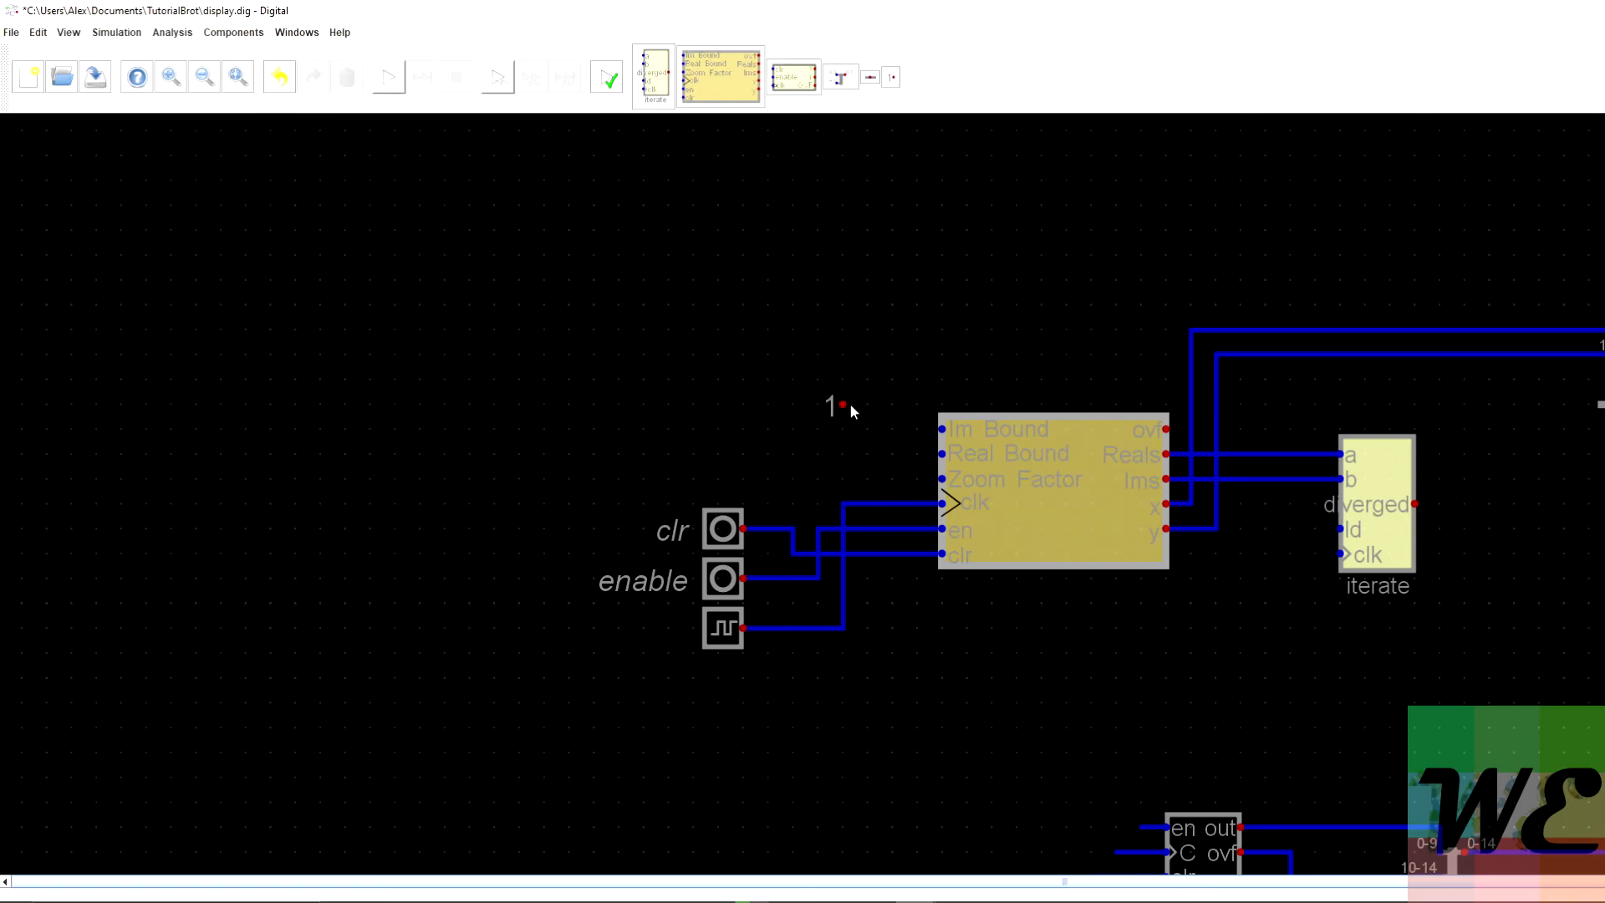
Set the new constant to 32 data bits with hex number format.
right_click(881, 400)
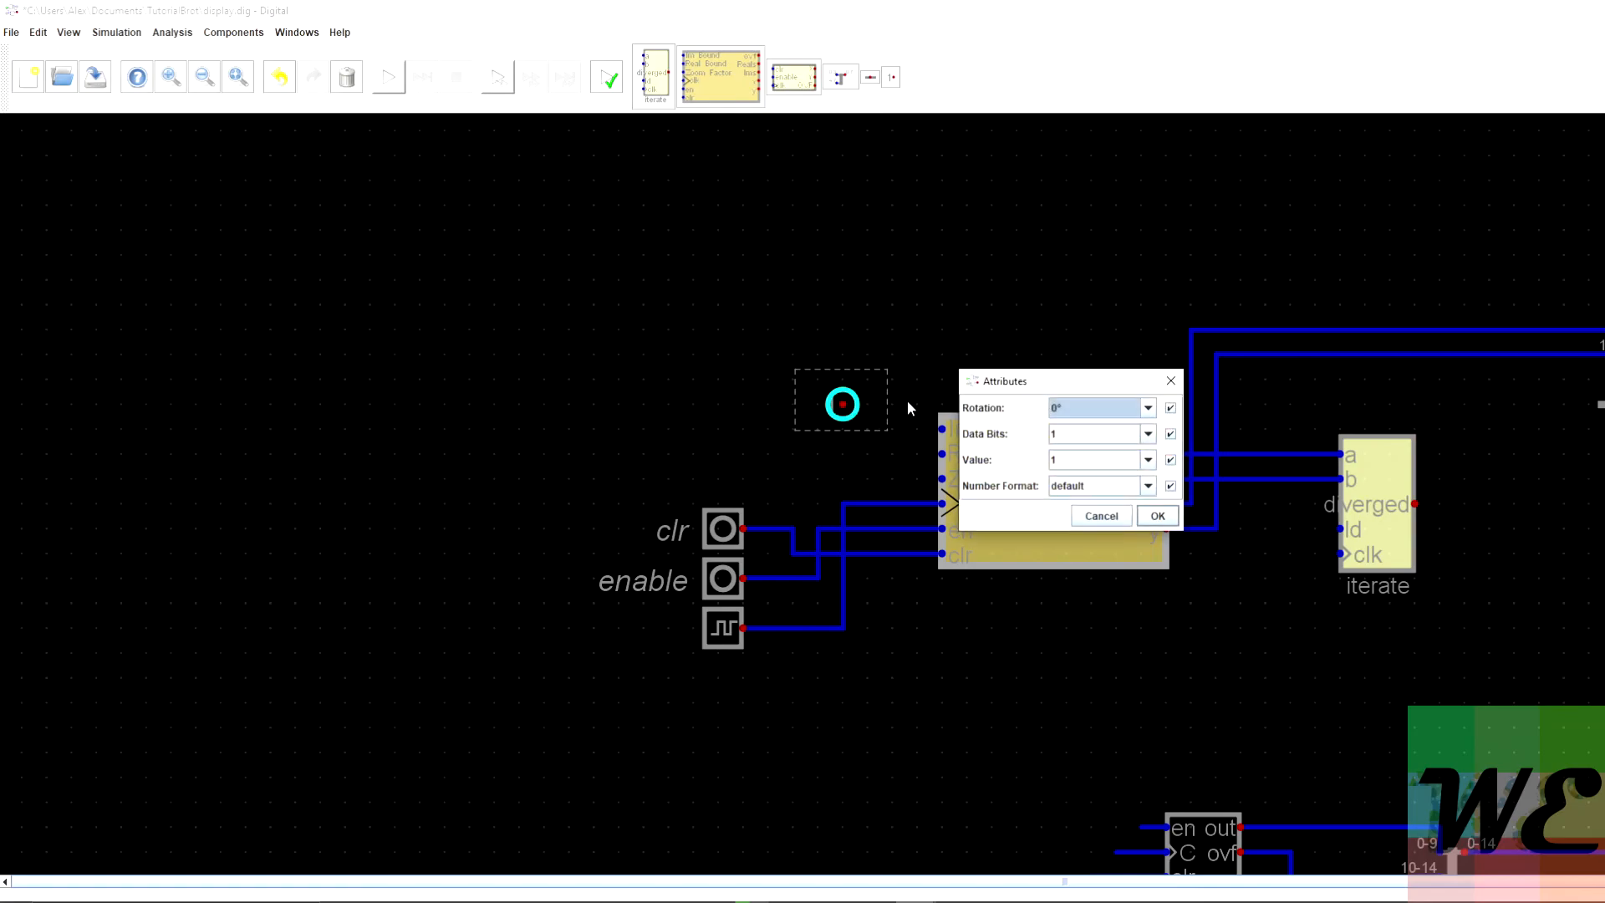
left_click(1089, 436)
type("32")
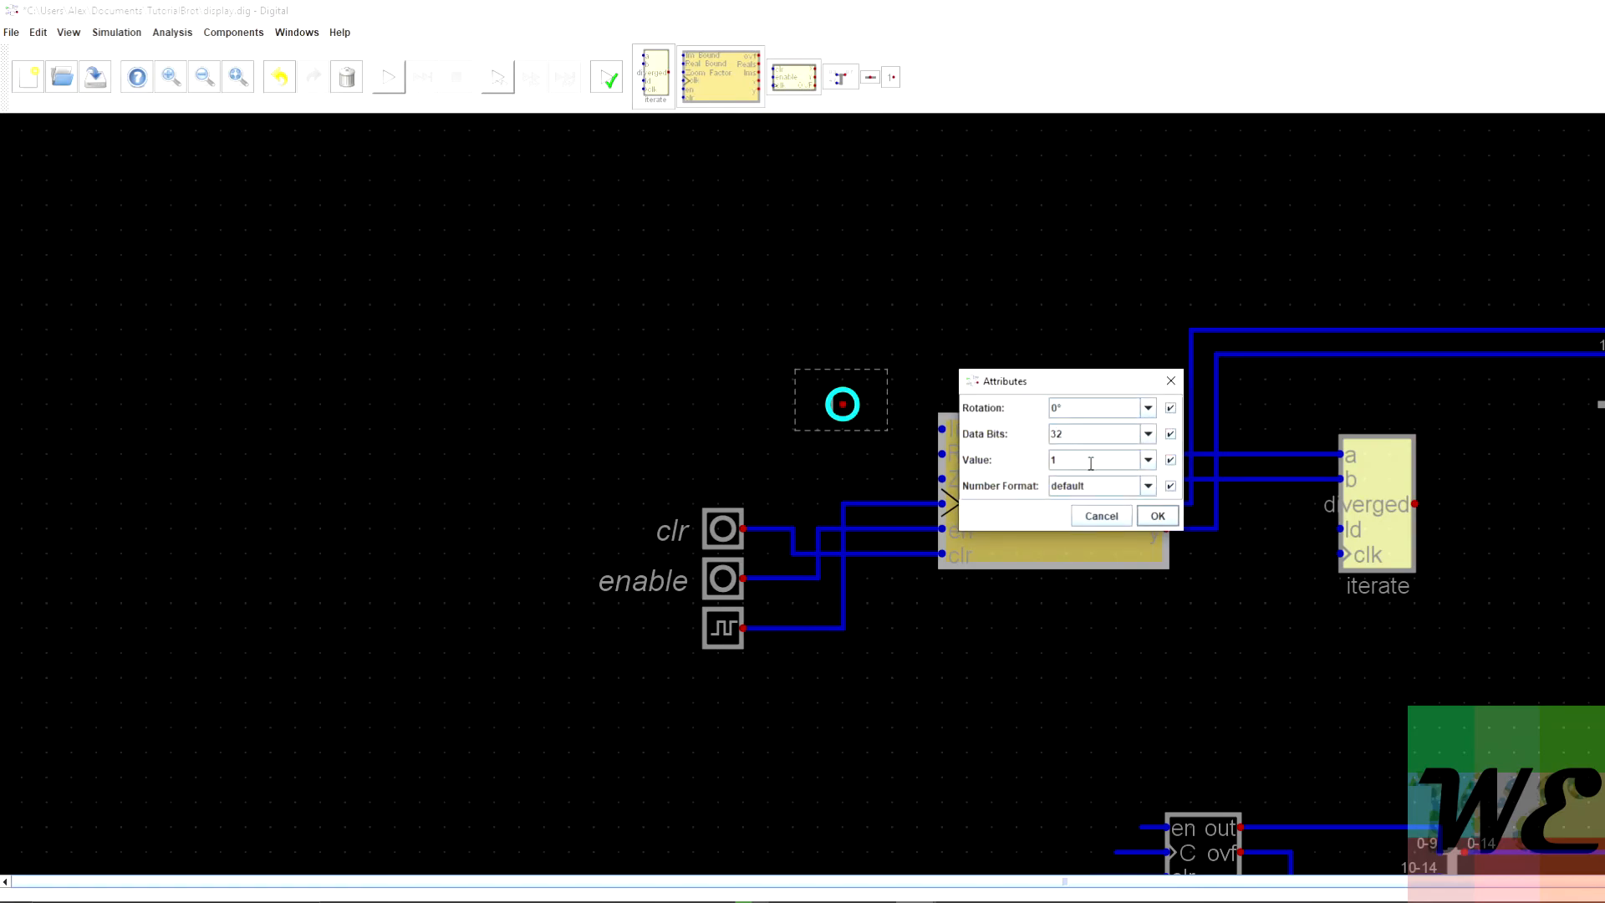
left_click(1149, 486)
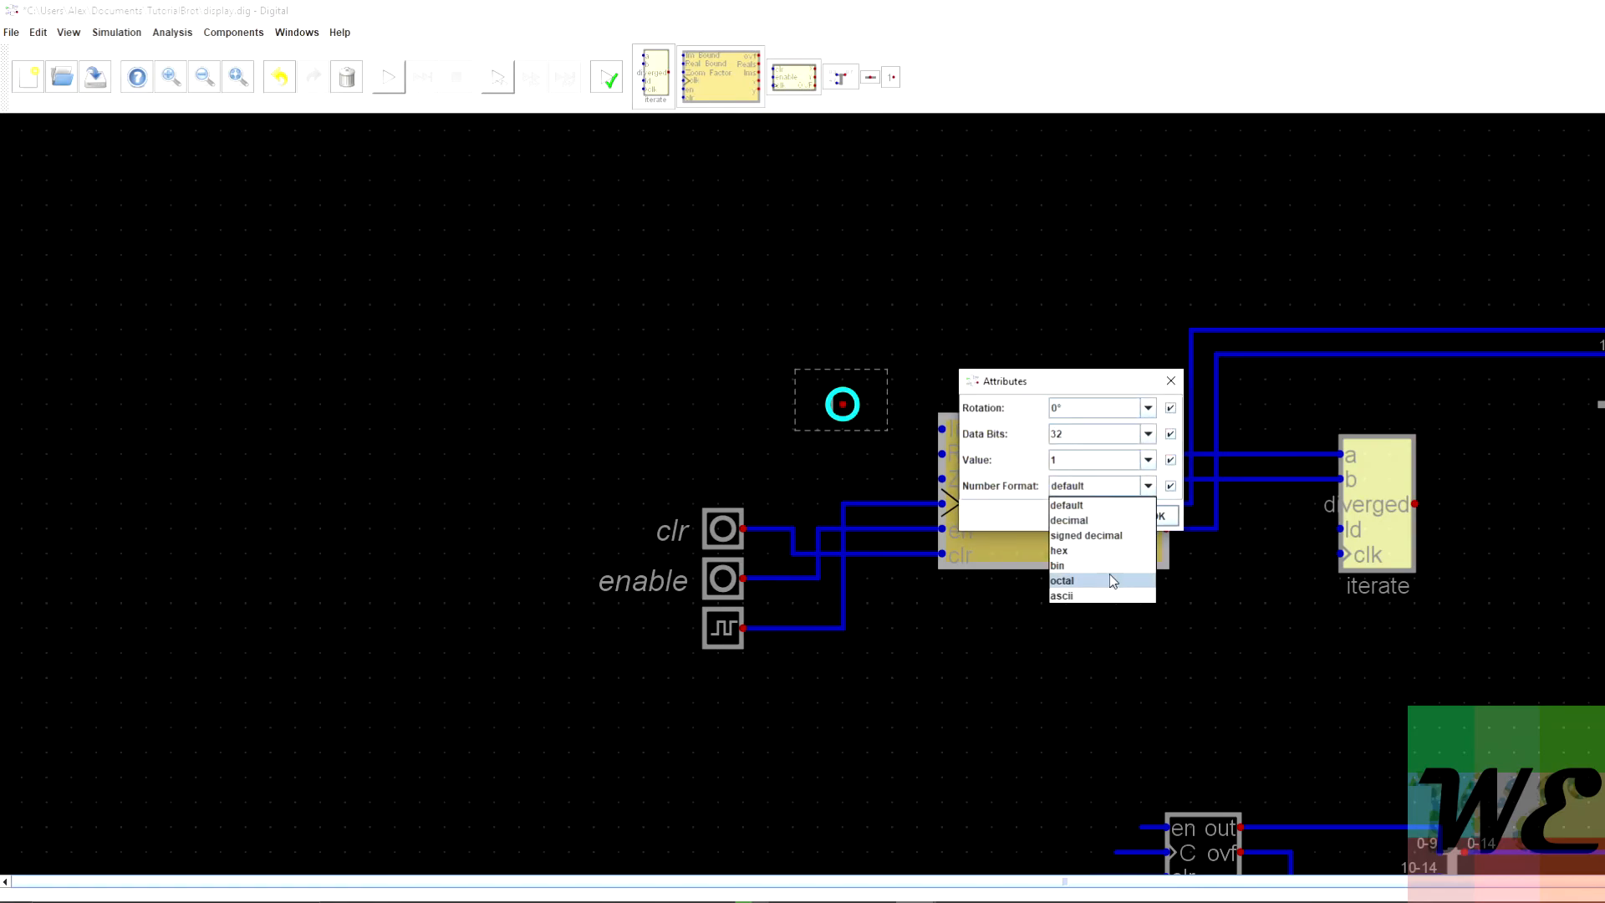
left_click(1099, 550)
left_click(1158, 517)
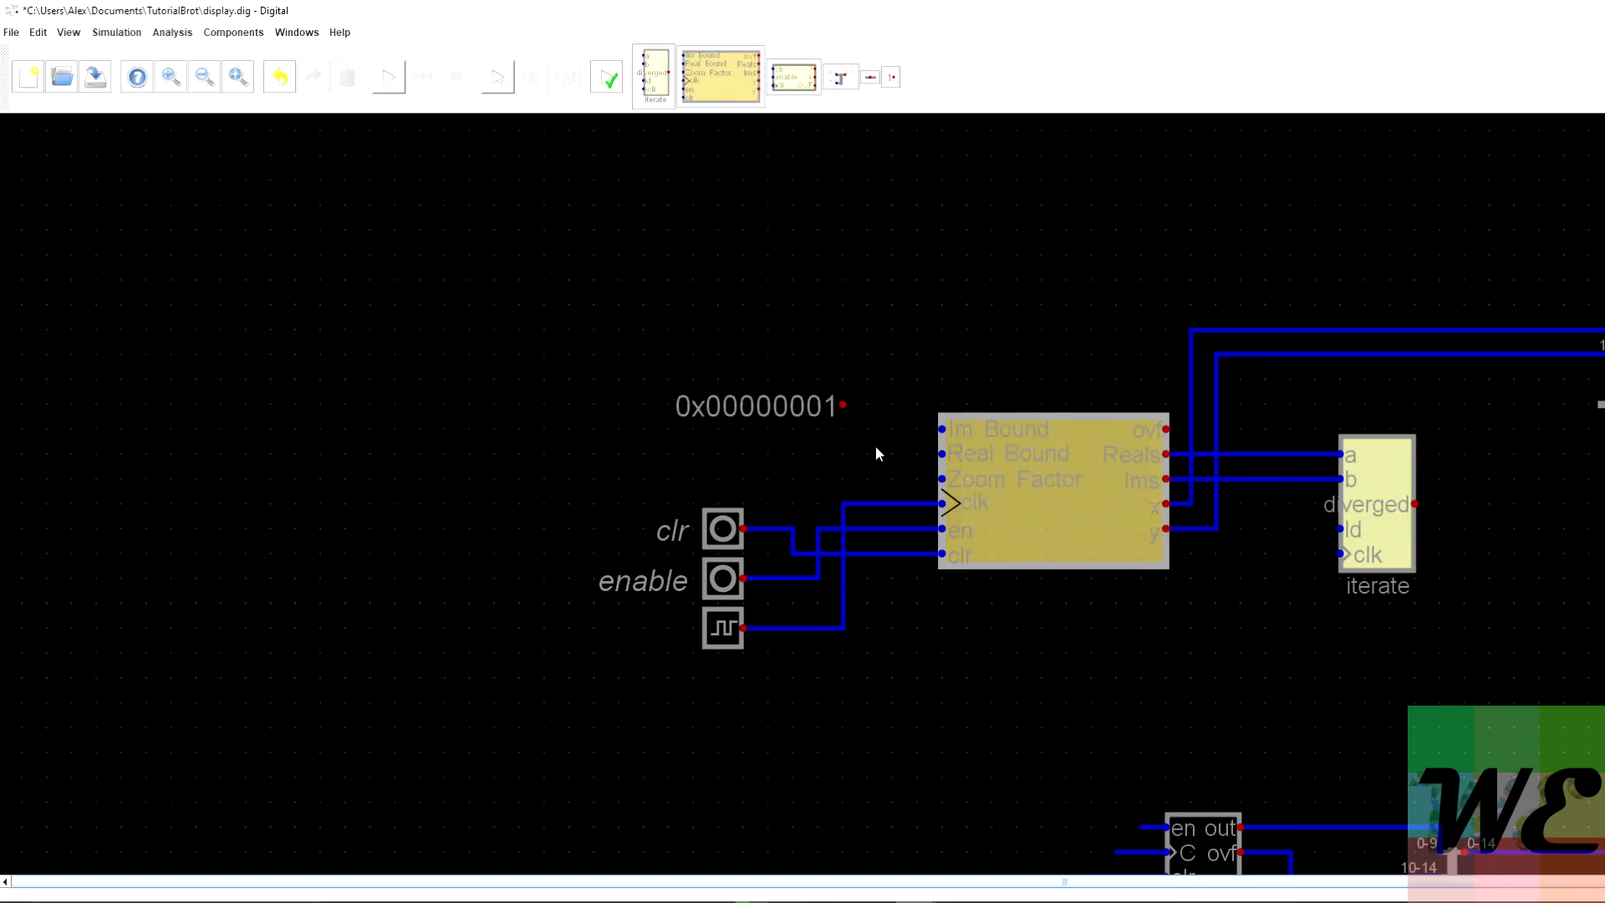
Duplicate the hex constant twice and line up all three beside the Im Bound, Real Bound and Zoom Factor pins.
left_click_drag(875, 368, 618, 424)
key("ctrl+c")
key("ctrl+v")
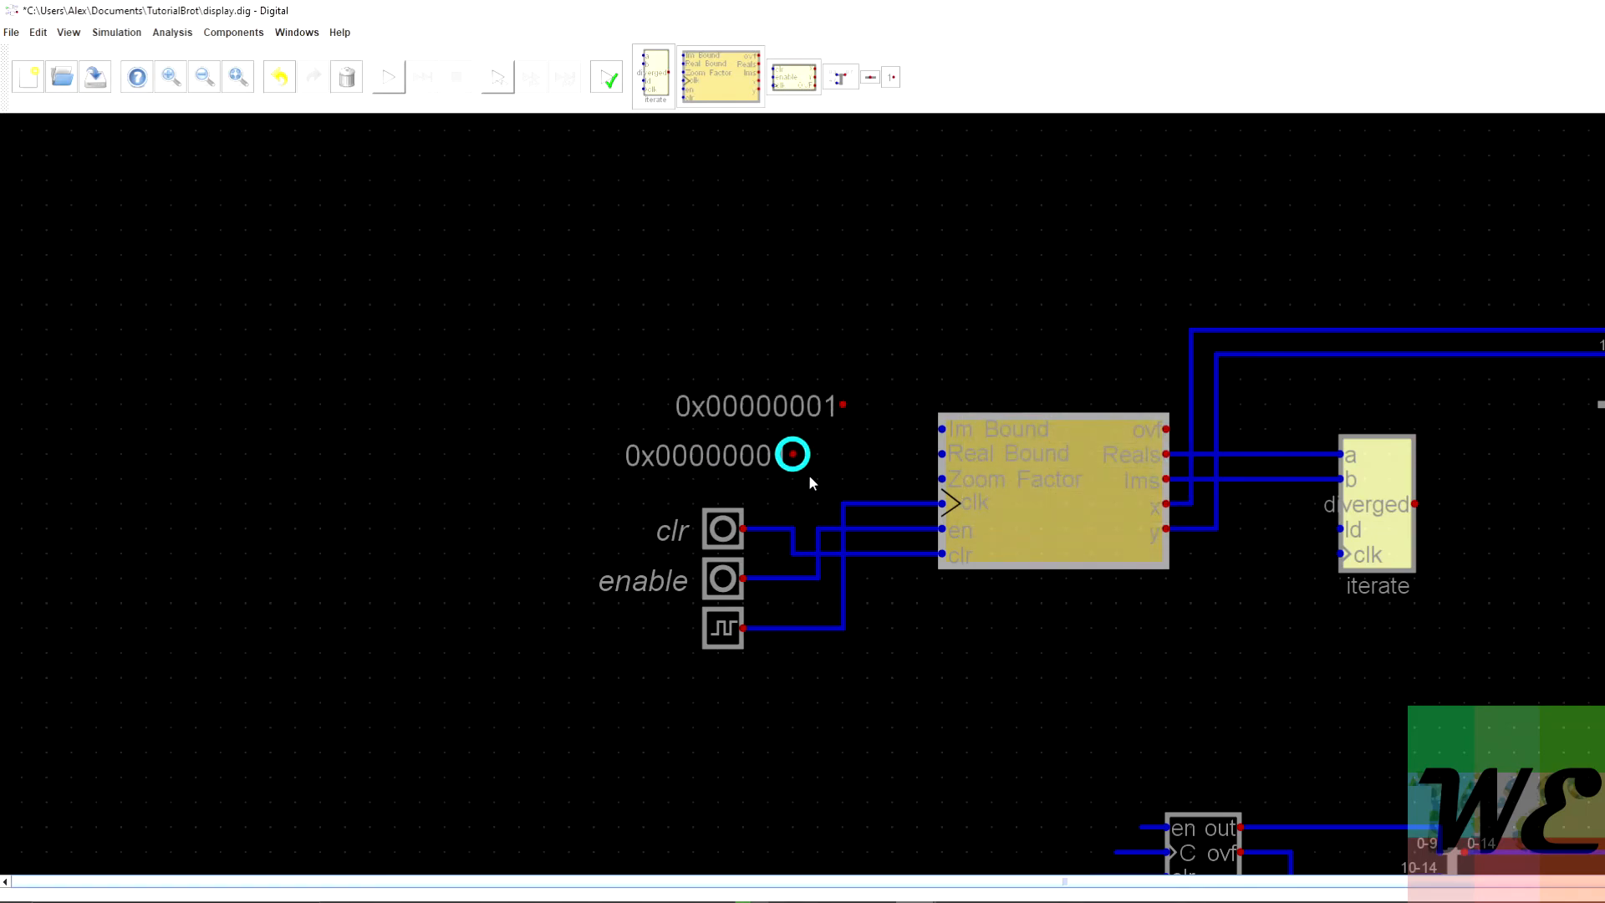
key("ctrl+v")
left_click(843, 454)
left_click_drag(877, 359, 651, 480)
left_click_drag(849, 455, 898, 478)
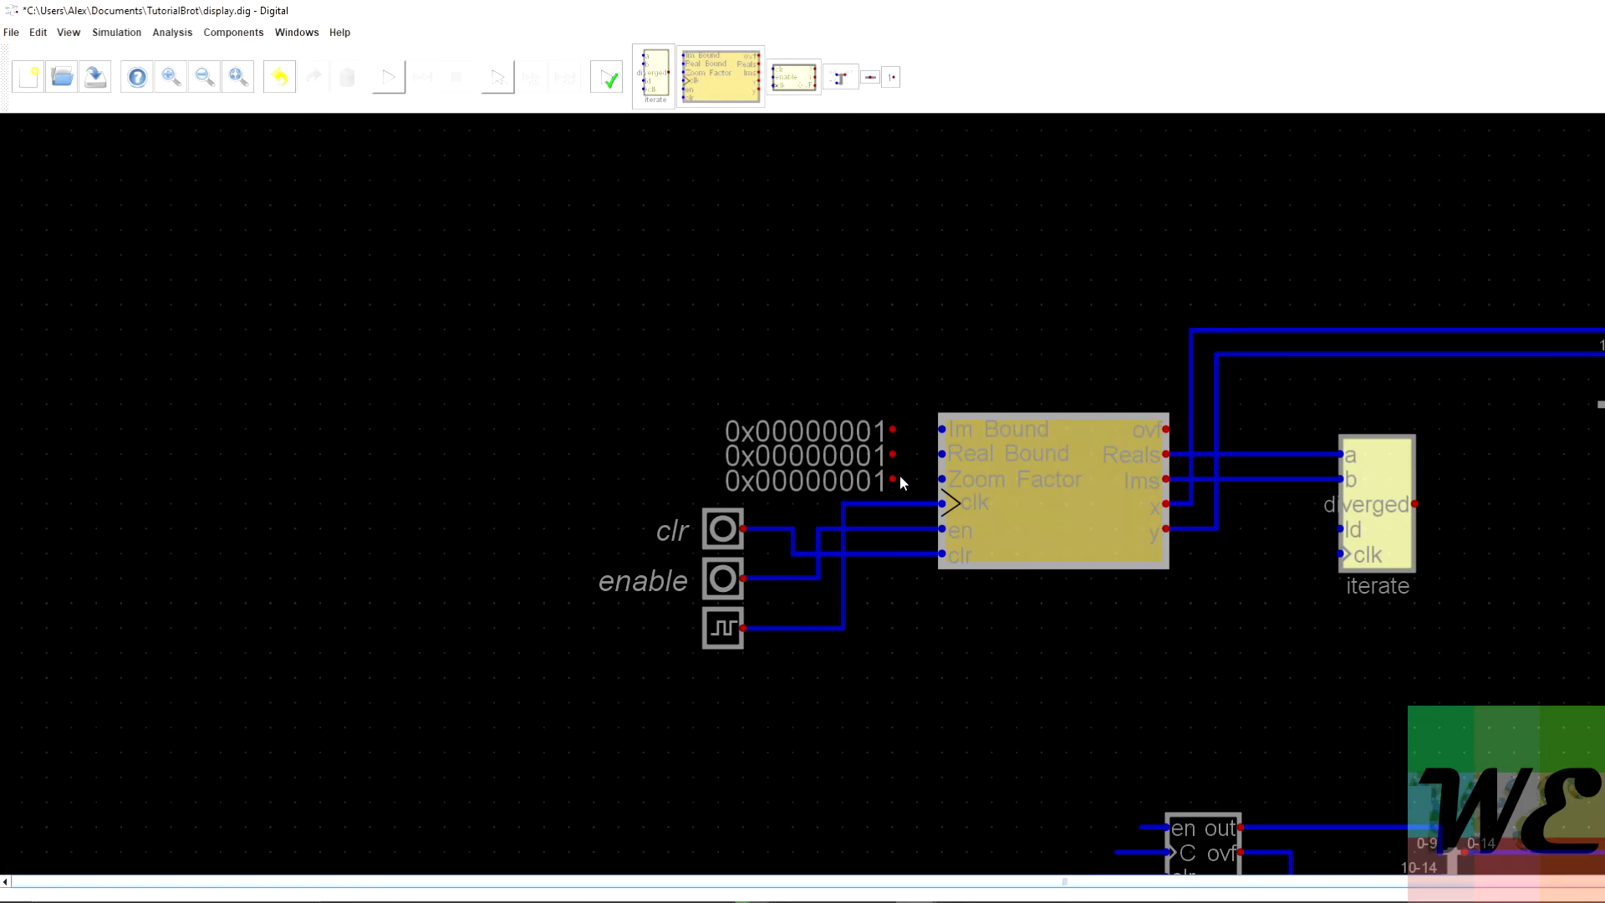
Wire the three hex constants to the Im Bound, Real Bound and Zoom Factor pins.
left_click(894, 428)
left_click(942, 429)
left_click(943, 479)
left_click(893, 478)
right_click(846, 451)
key("Escape")
Launch PyCharm to work with the Python conversion script.
key("super")
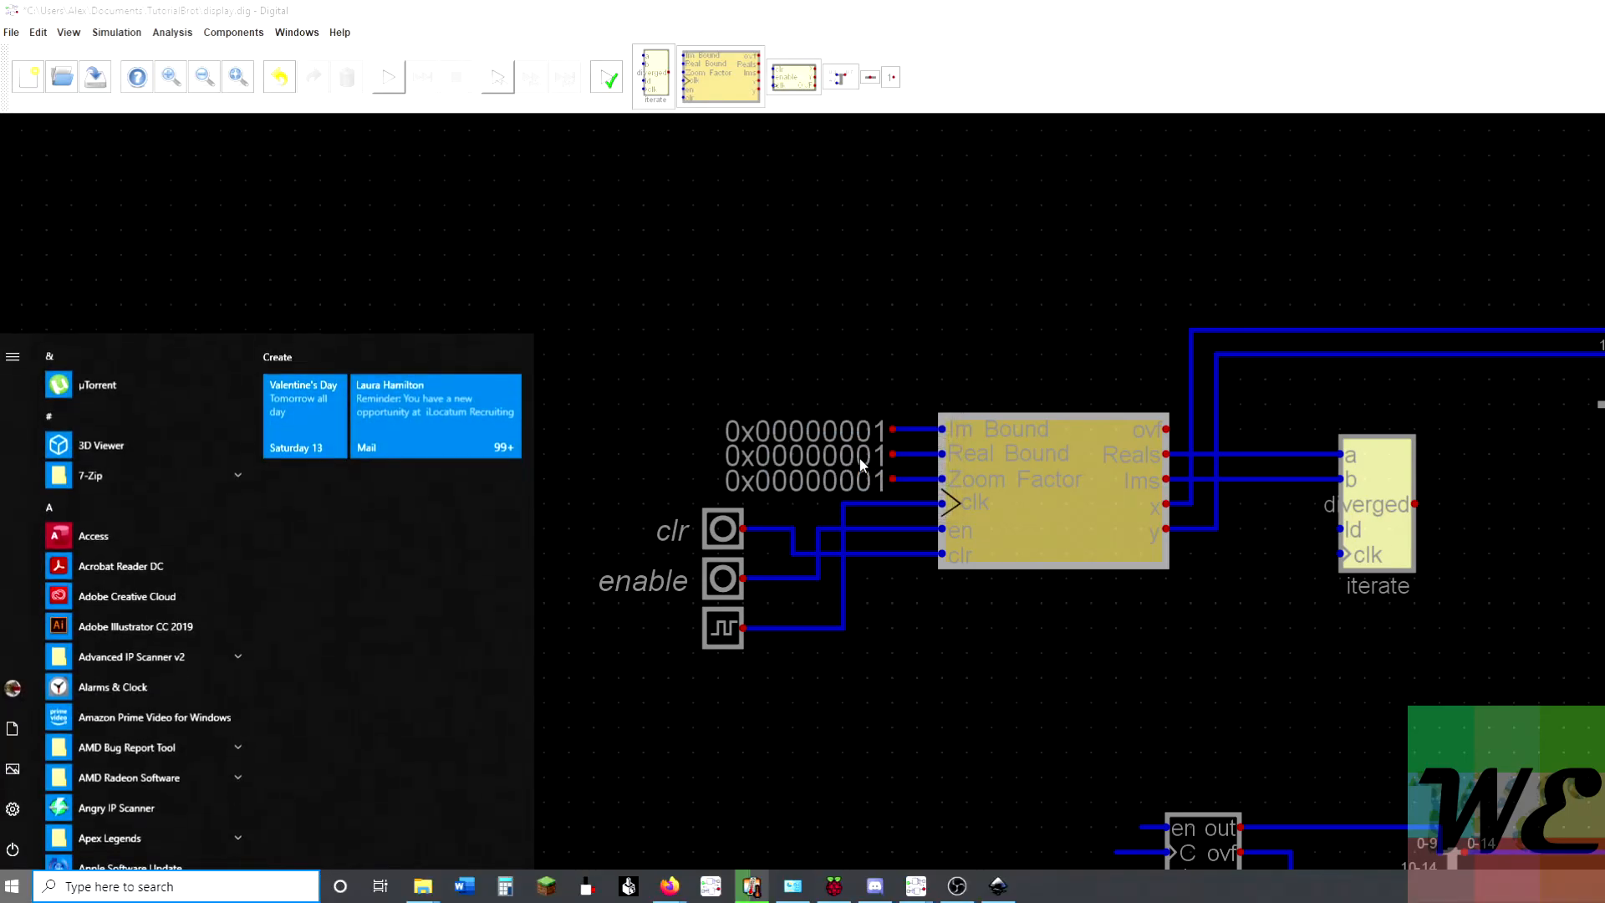
type("py")
key("Return")
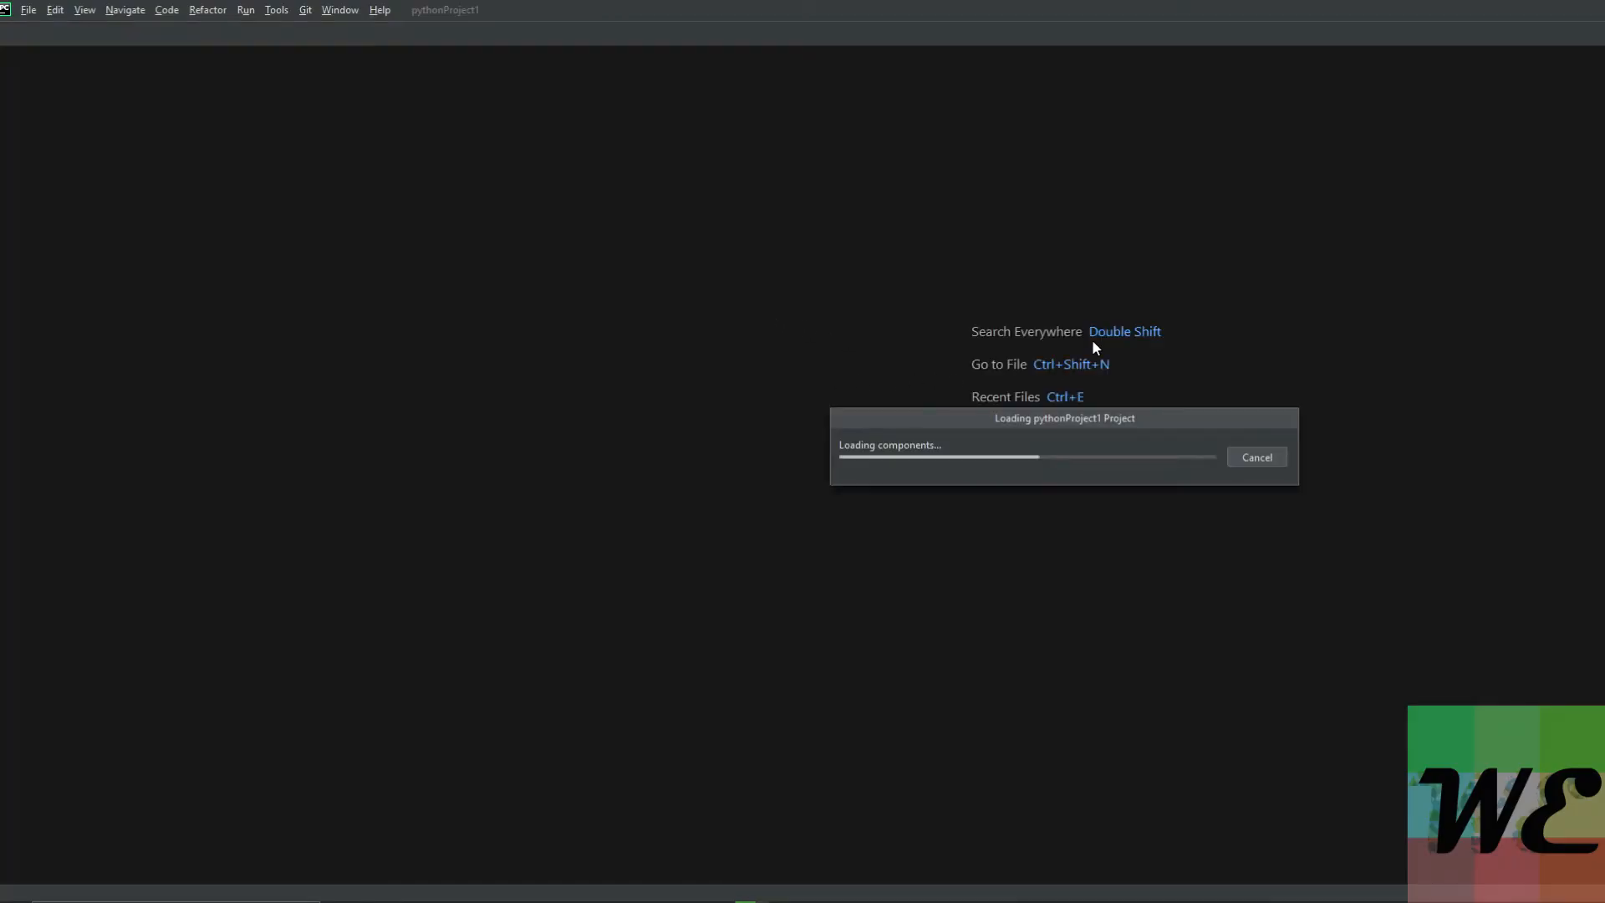
Reposition the PyCharm and Digital windows, then switch back to PyCharm with FixedPointScript.py open.
left_click_drag(1079, 5, 1101, 39)
left_click(427, 5)
mouse_move(426, 6)
left_mouse_down()
mouse_move(412, 16)
mouse_move(491, 16)
mouse_move(412, 16)
left_mouse_up()
scroll(700, 193, "down", 3)
left_click_drag(960, 247, 562, 252)
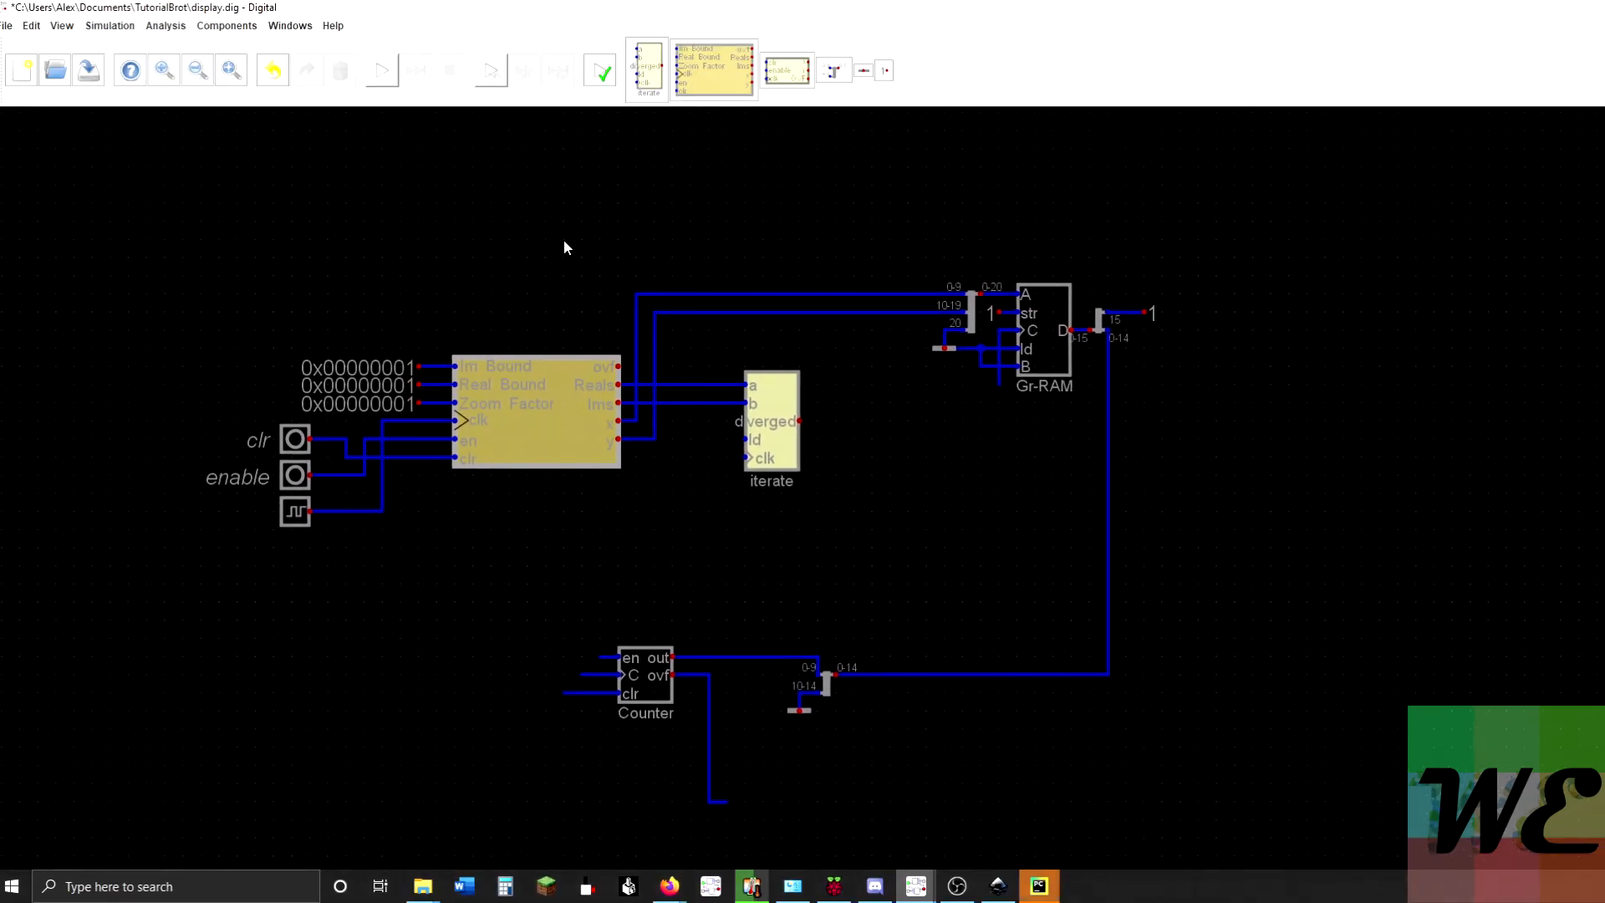
key("alt+Tab")
left_click(926, 317)
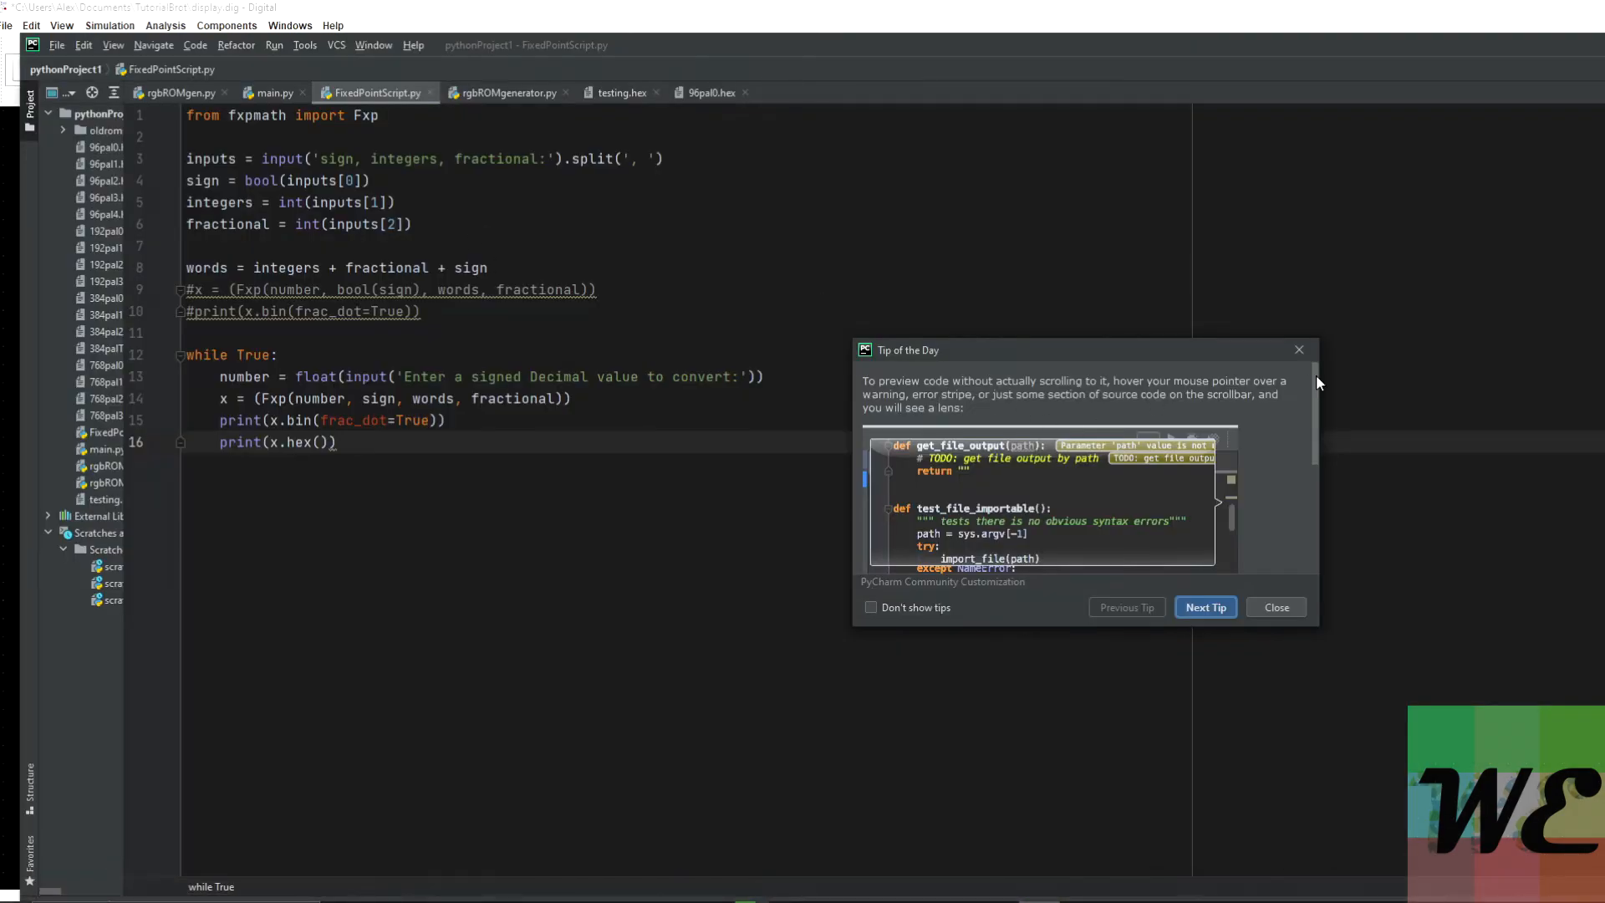
Dismiss the tip, run FixedPointScript.py and enter 1, 10, 21 as the sign, integer and fractional format.
key("Escape")
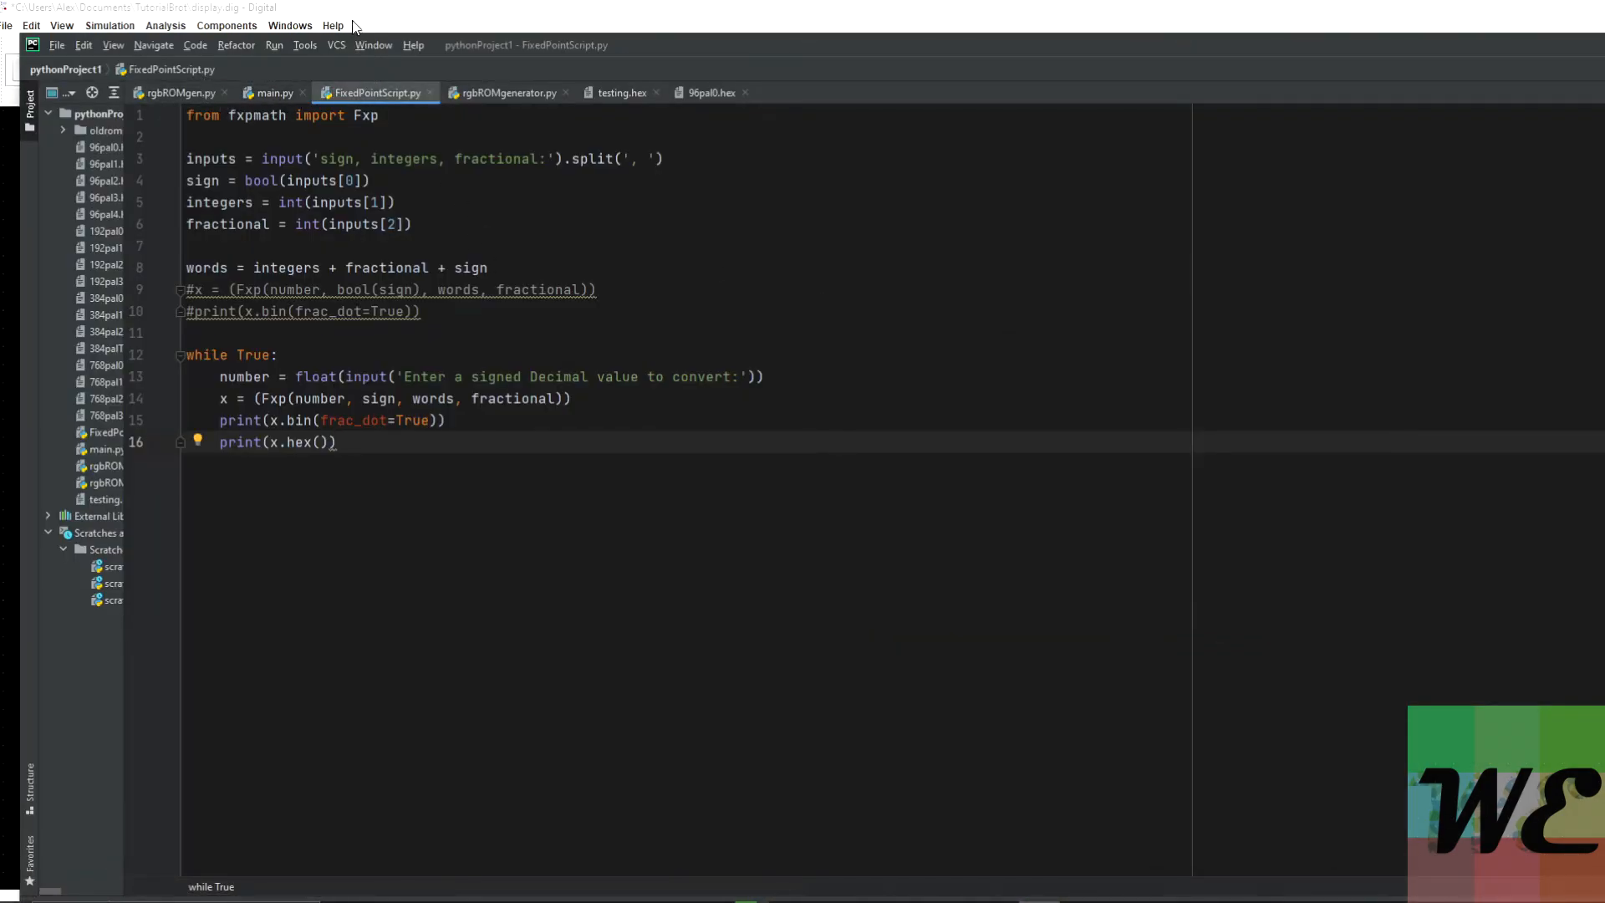
right_click(380, 99)
left_click(418, 392)
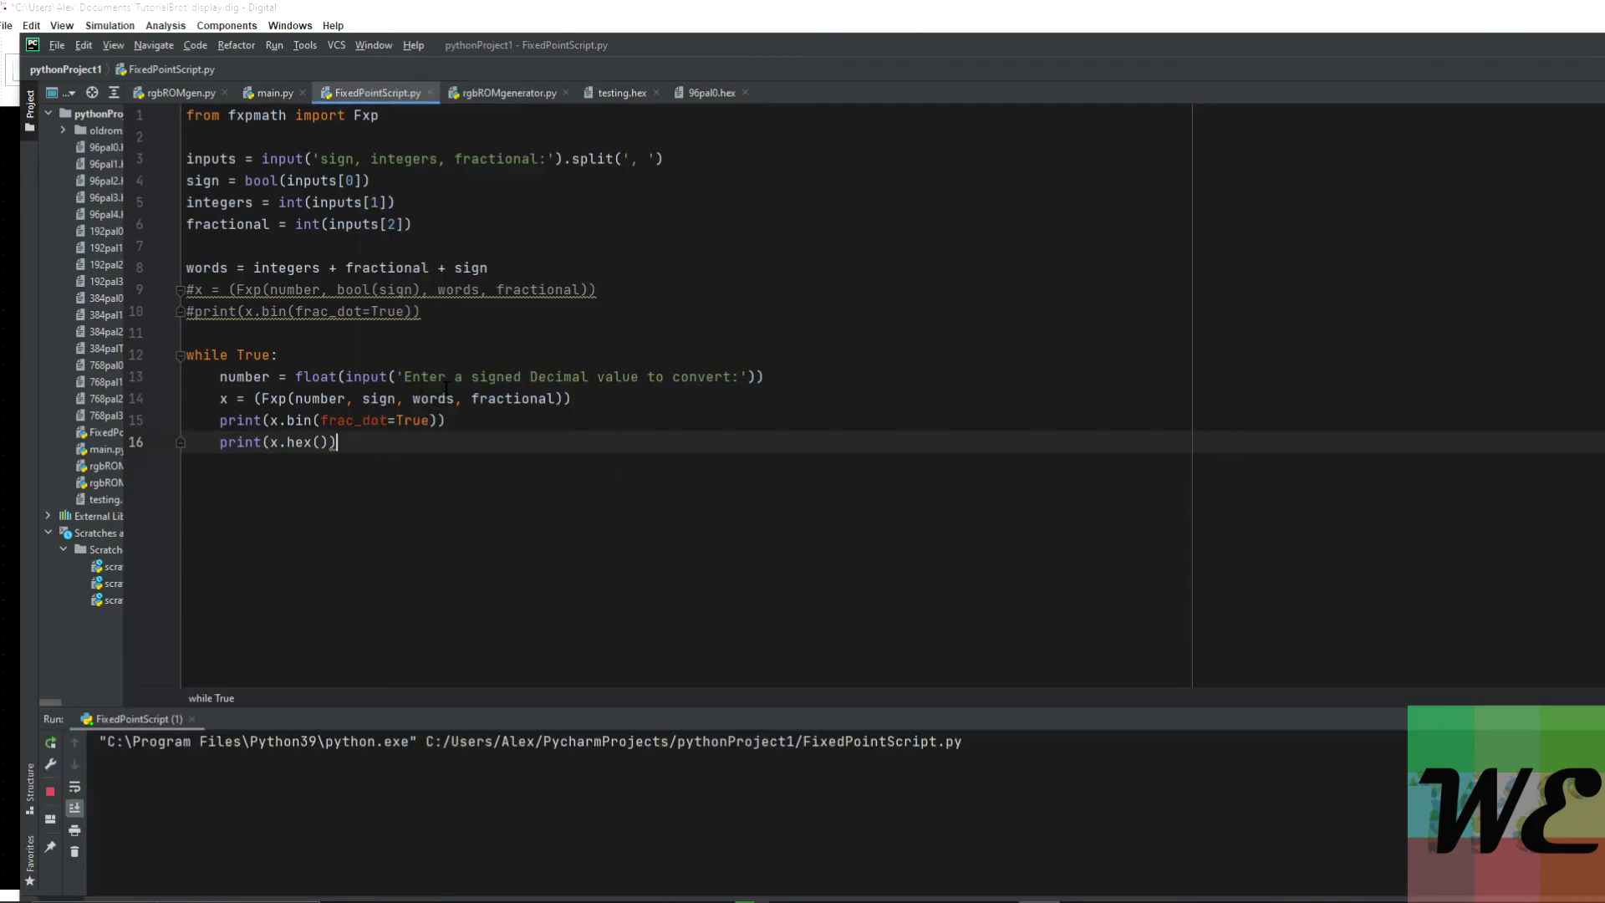
left_click(398, 788)
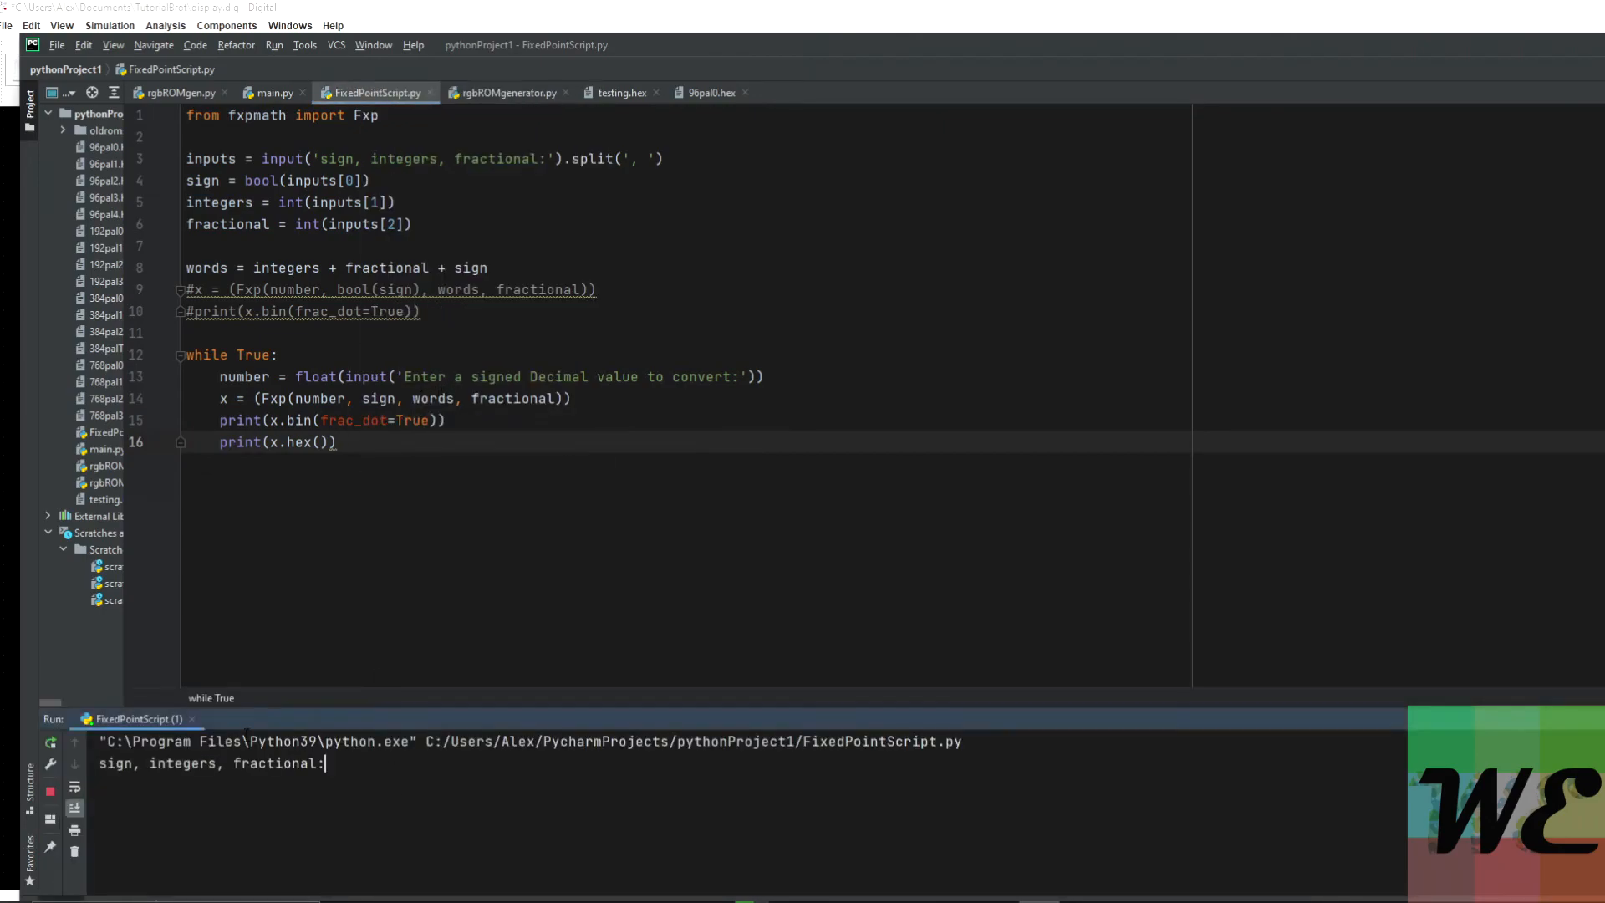
type("1, 10, 21")
key("Return")
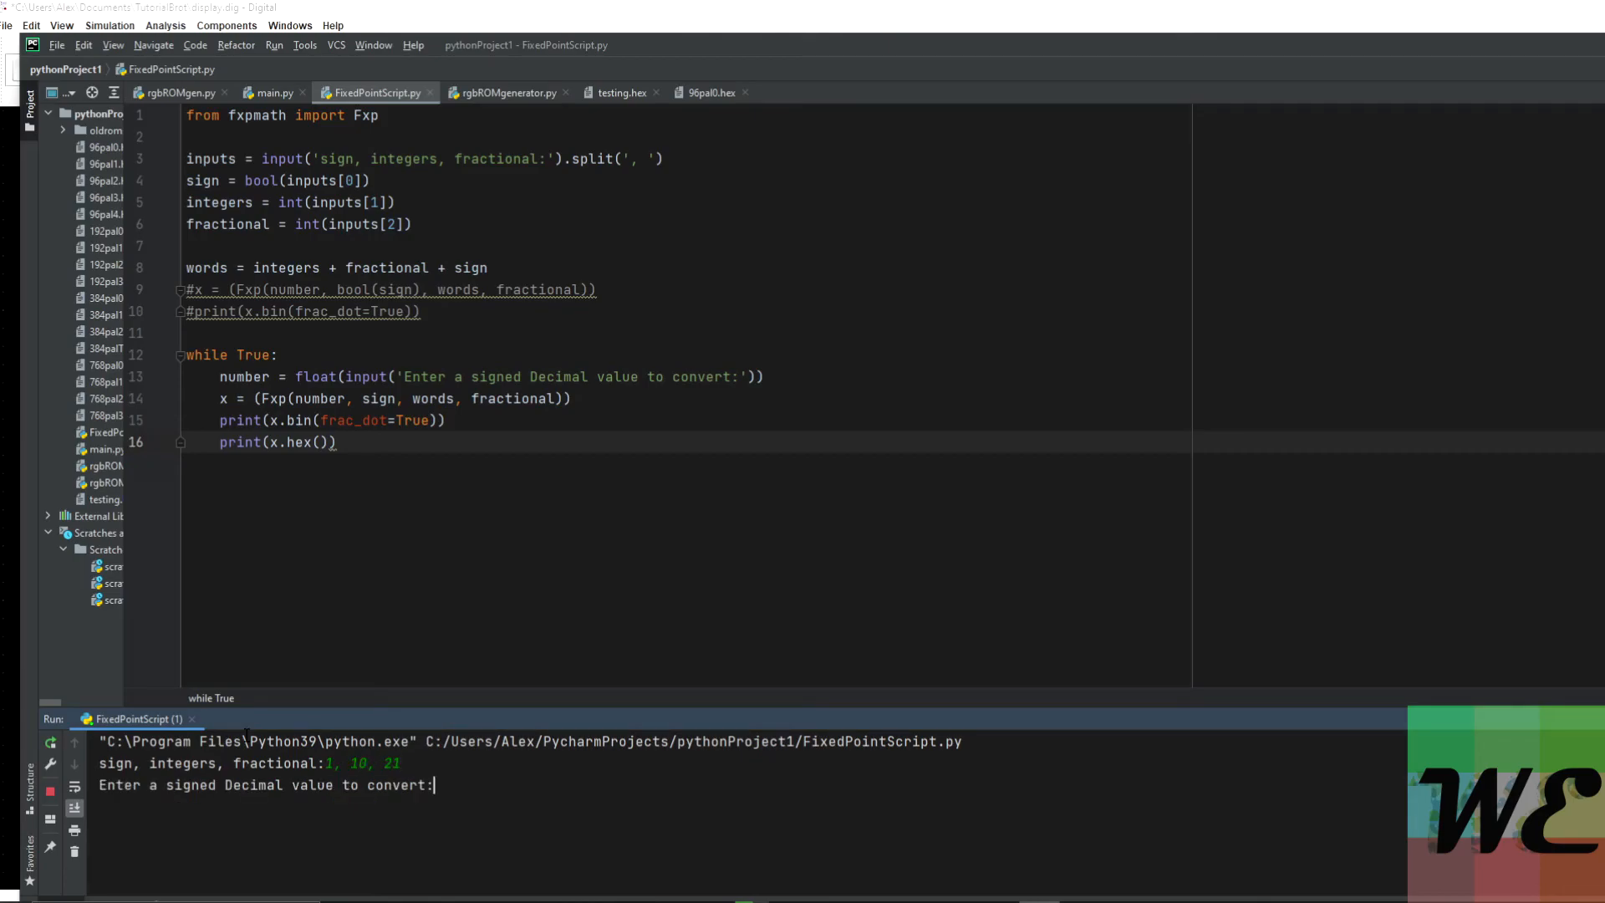
Convert the decimal values -2 and -1.5 with the running script.
type("-2")
key("Return")
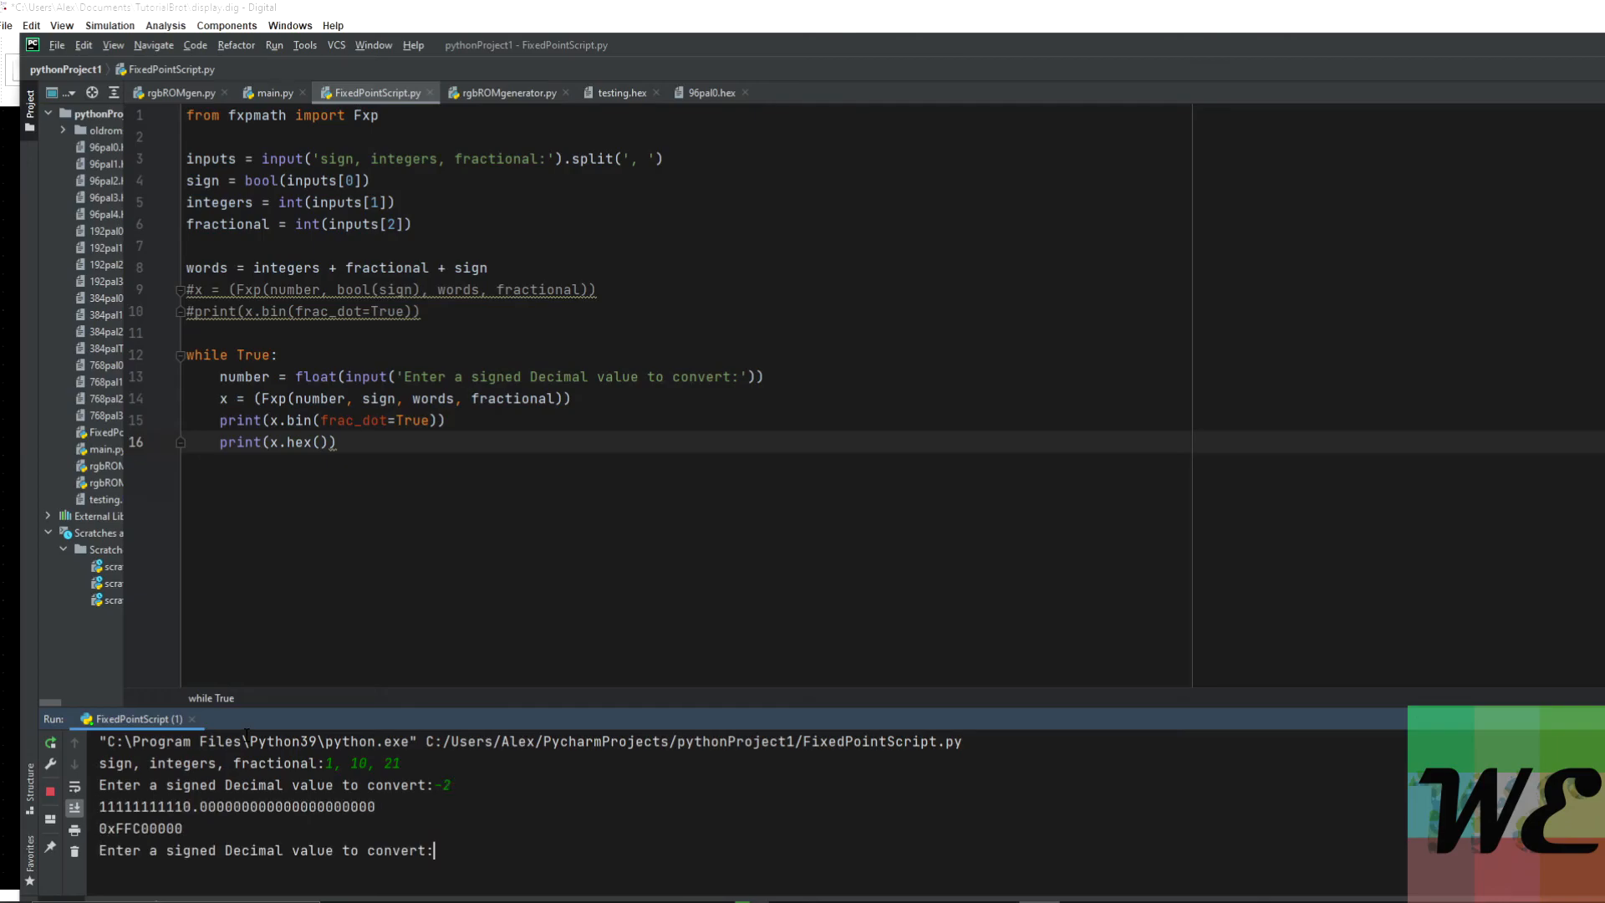
type("-1.5")
key("Return")
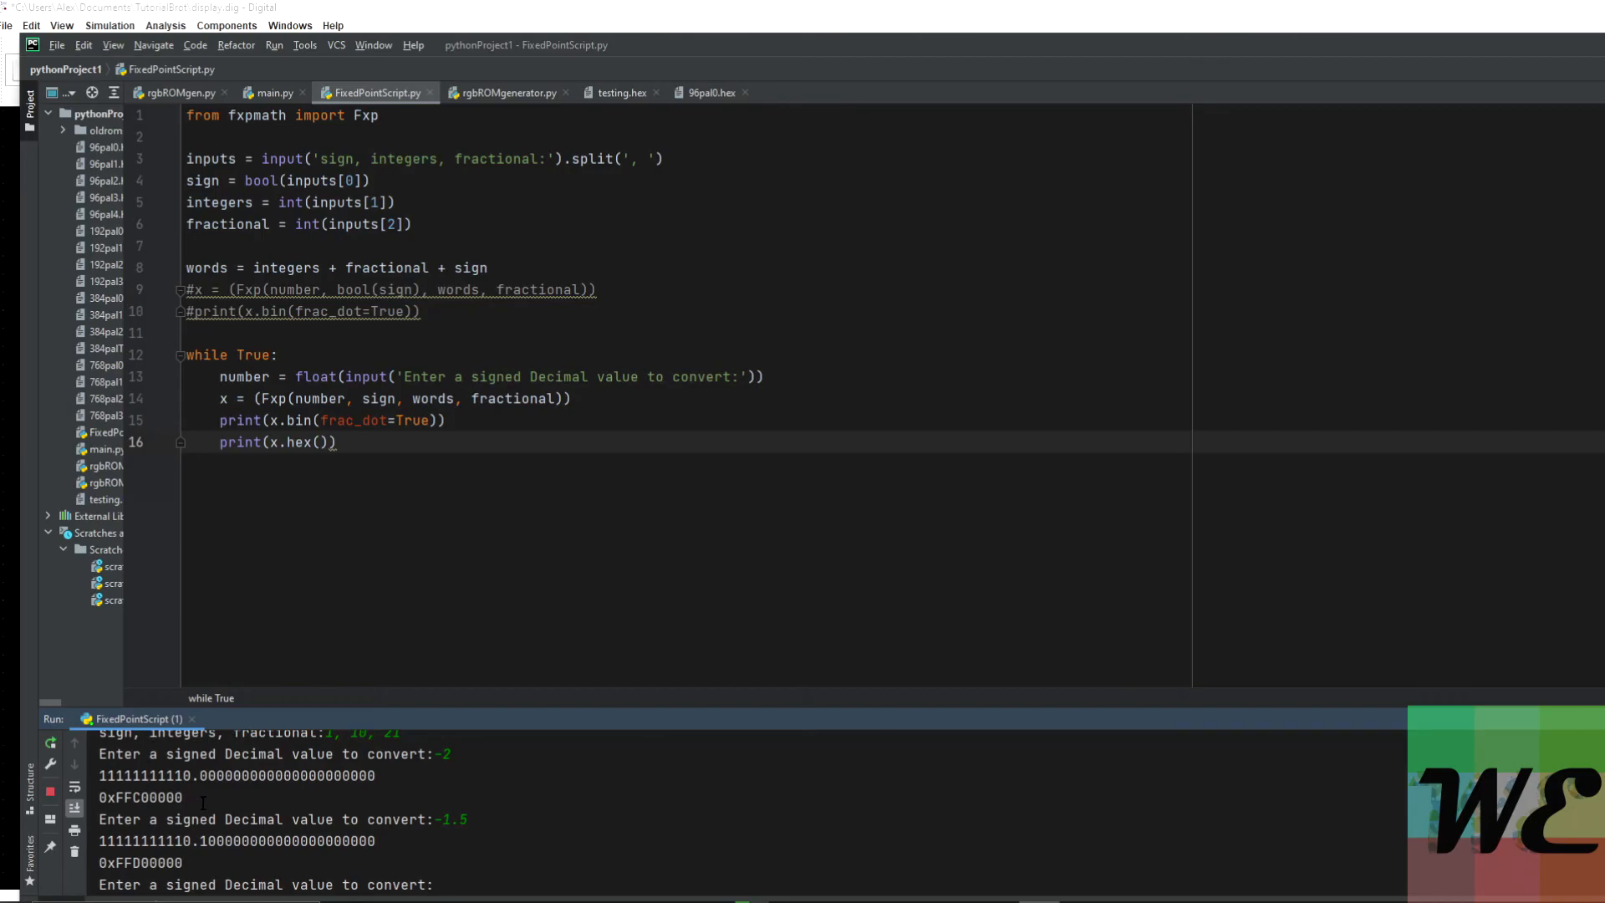
Copy the hex result for -2 and set the Real Bound constant in Digital to 0xFFC00000.
double_click(204, 803)
key("alt+Tab")
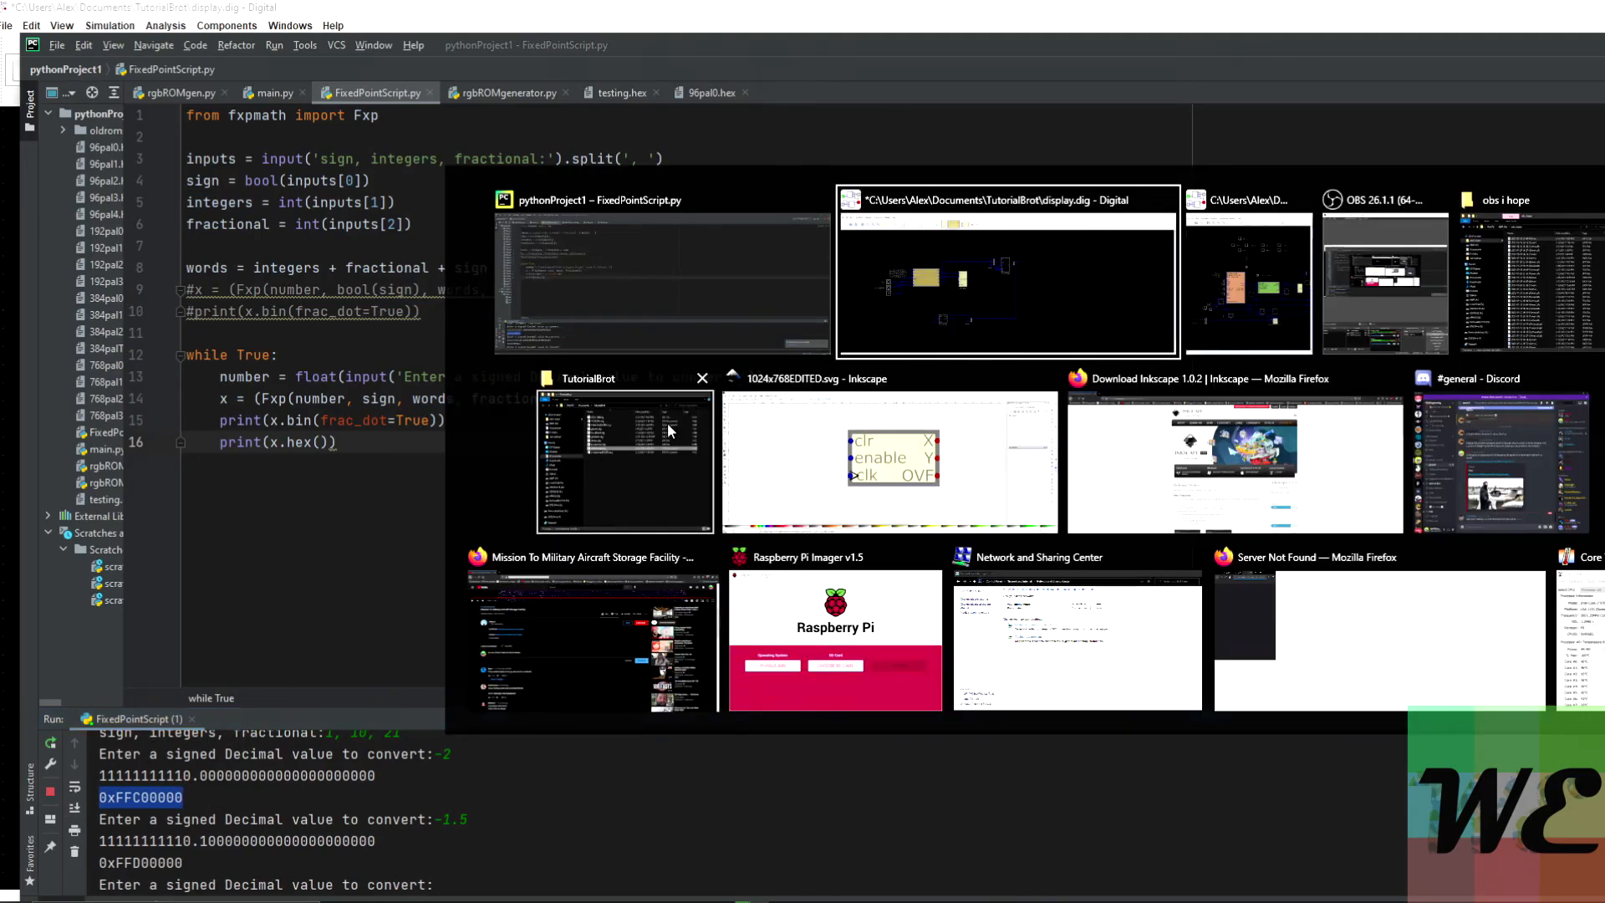
left_click(904, 308)
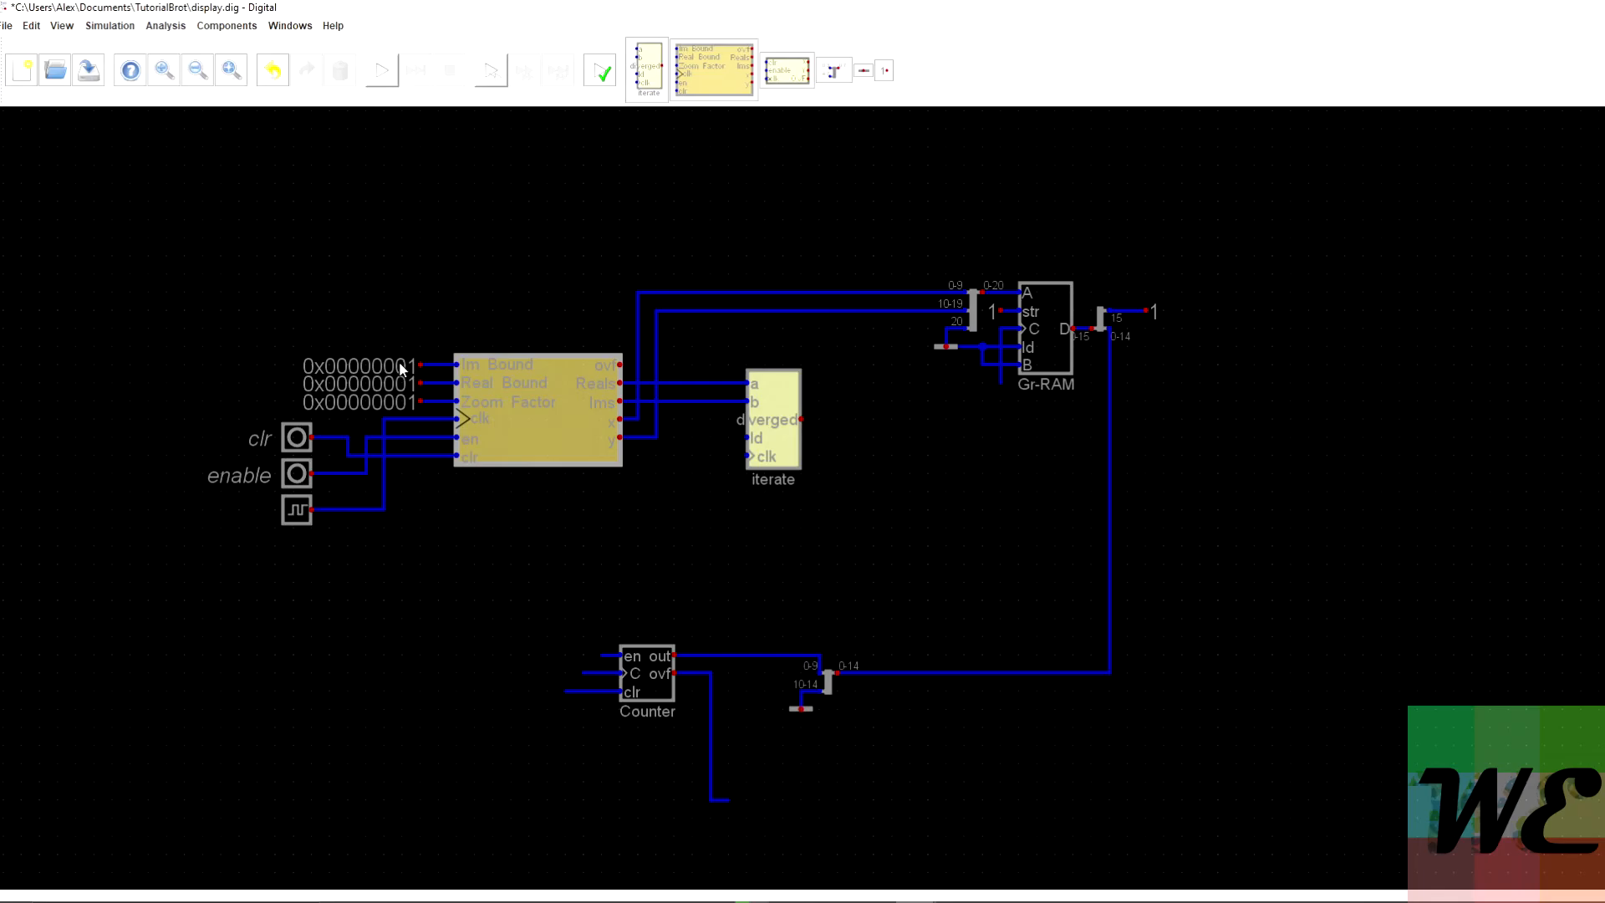
key("alt+Tab")
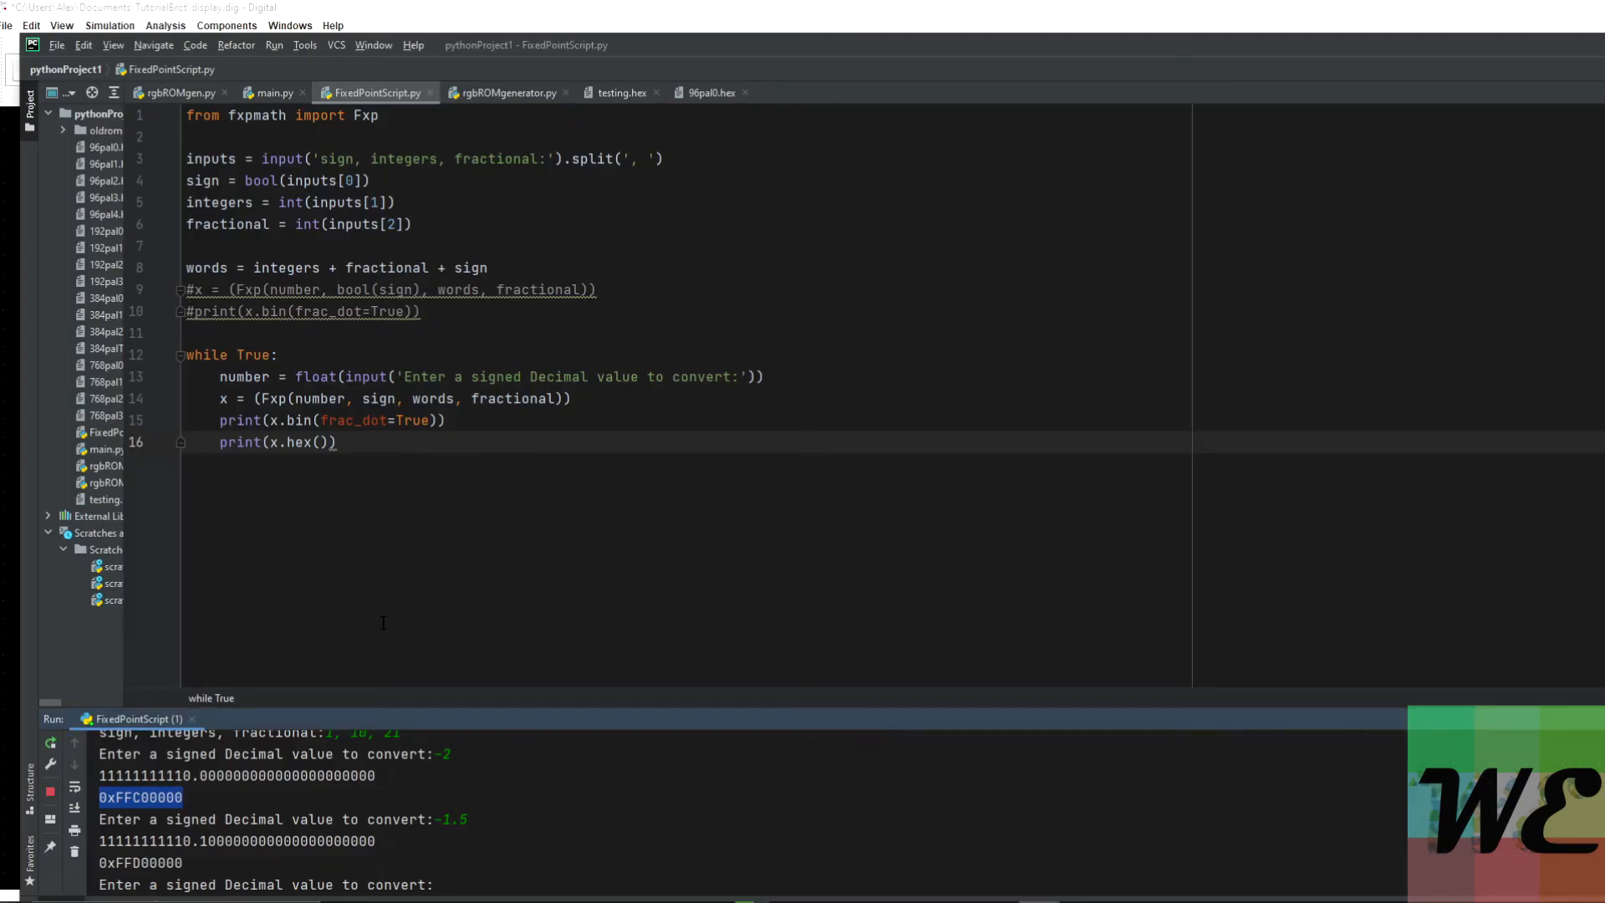
key("alt+Tab")
right_click(380, 384)
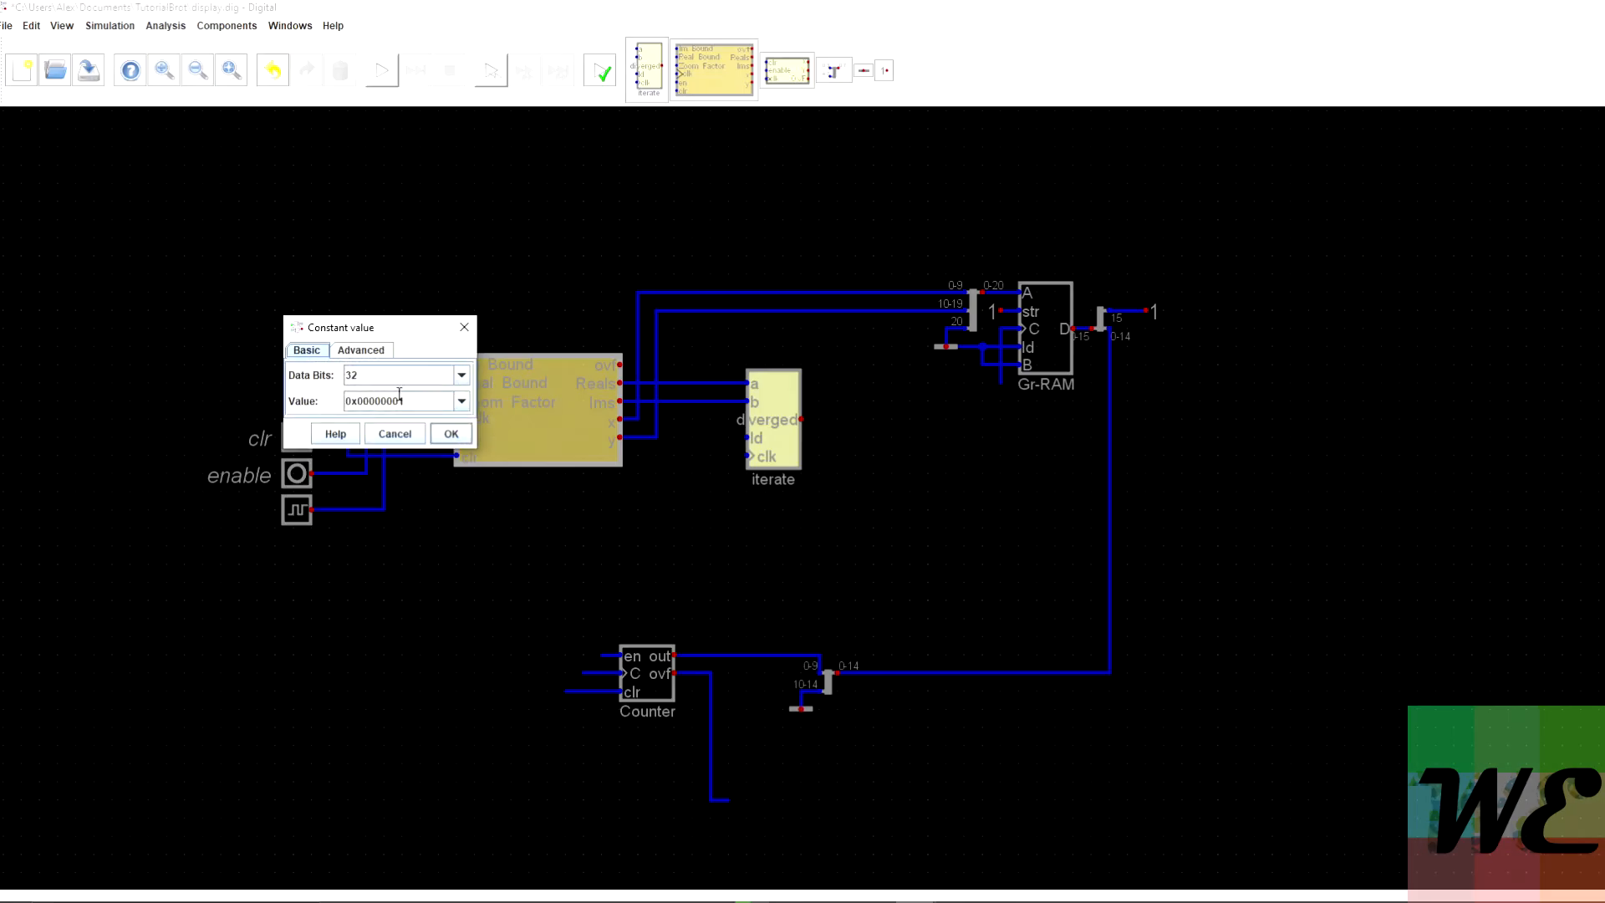
left_click(438, 439)
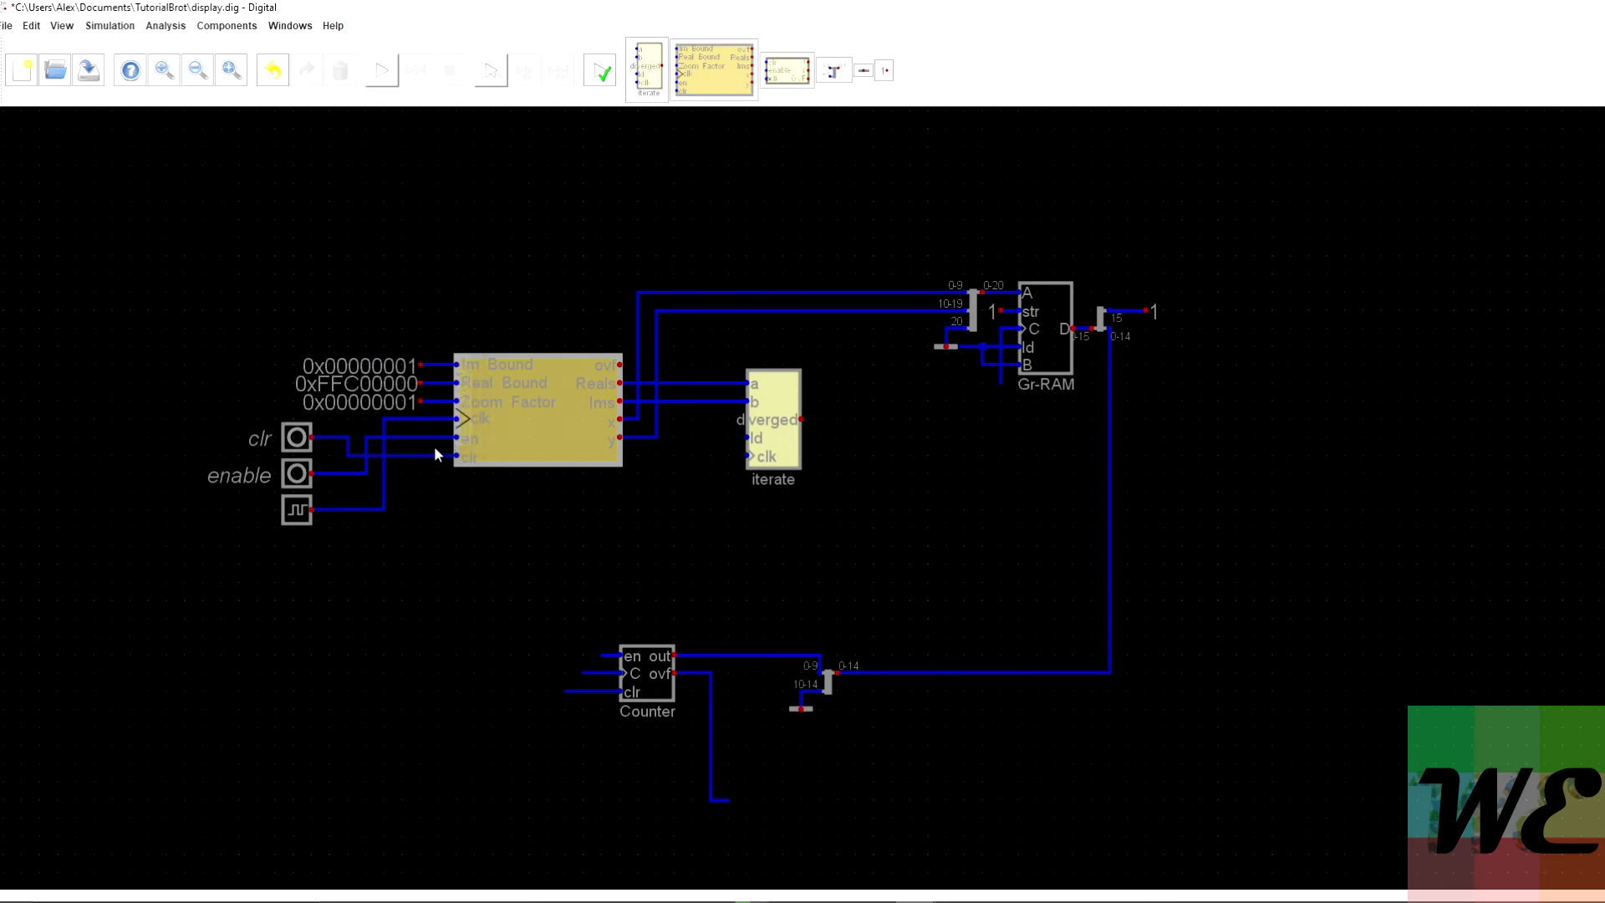
Copy the hex result for -1.5 from PyCharm and set the Im Bound constant in Digital to 0xFFD00000.
key("alt+Tab")
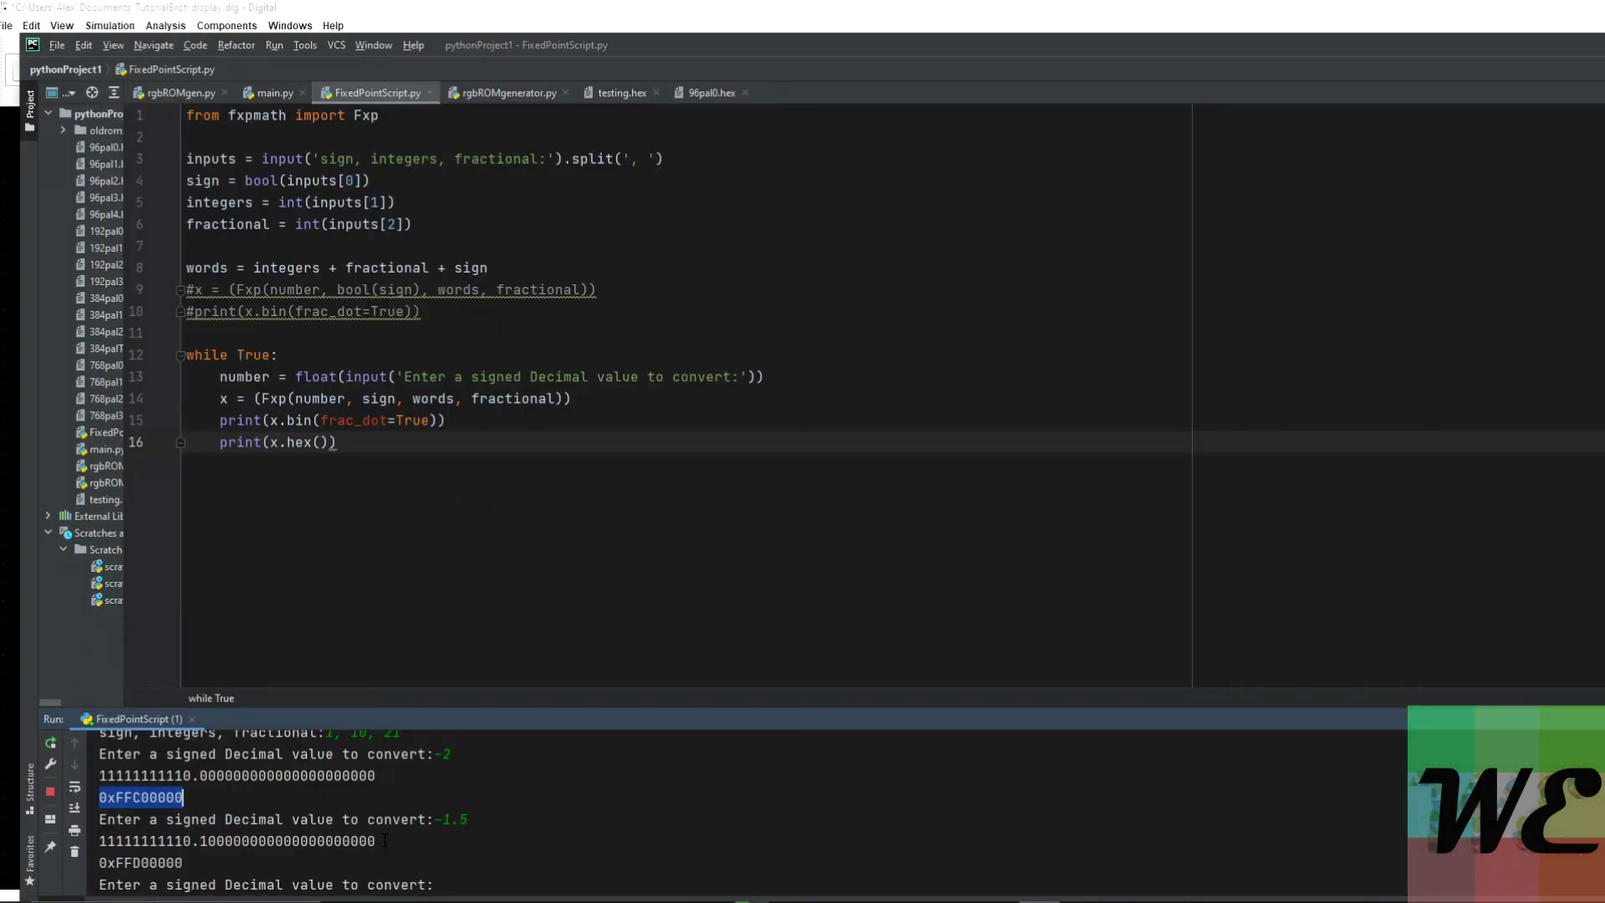
left_click_drag(219, 861, 53, 860)
key("alt+Tab")
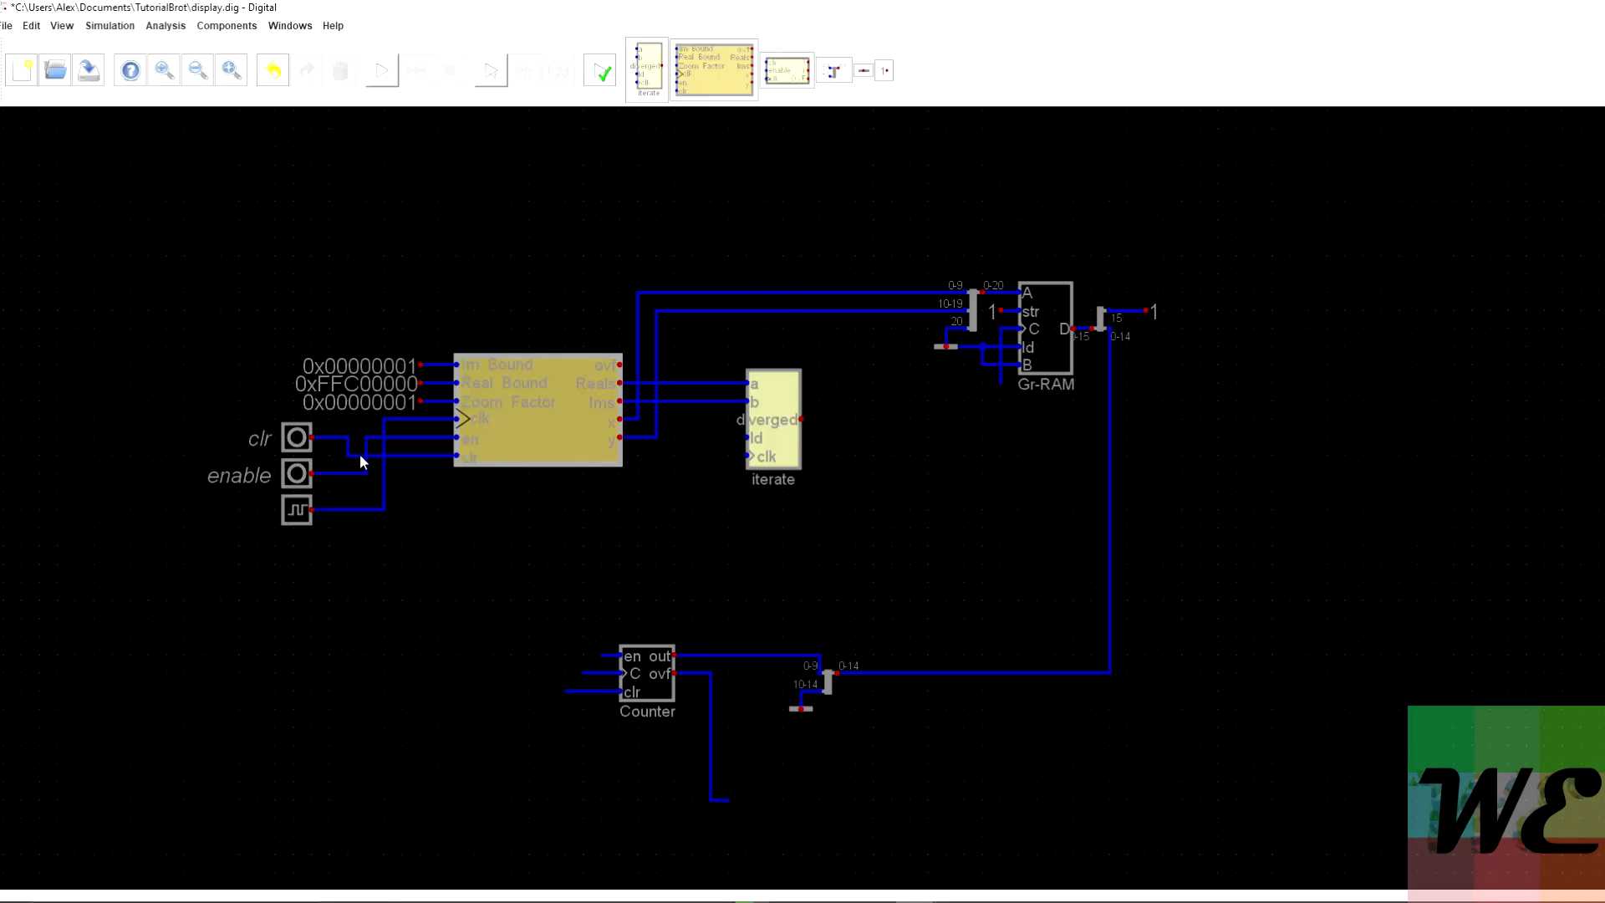
left_click(393, 368)
key("ctrl+a")
key("ctrl+v")
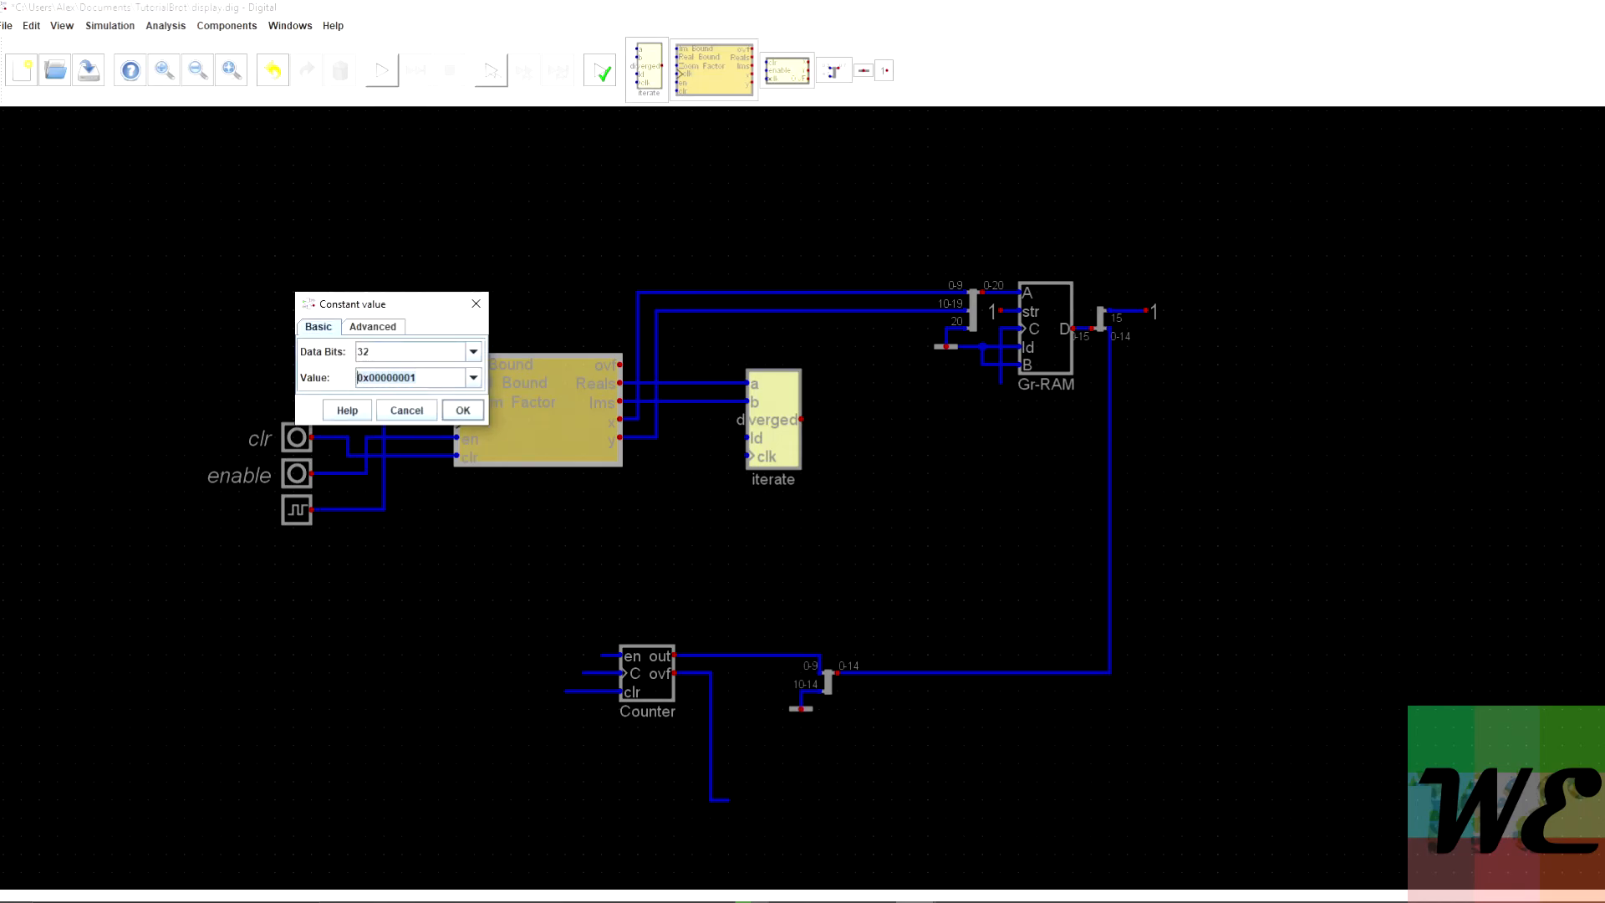
left_click(463, 409)
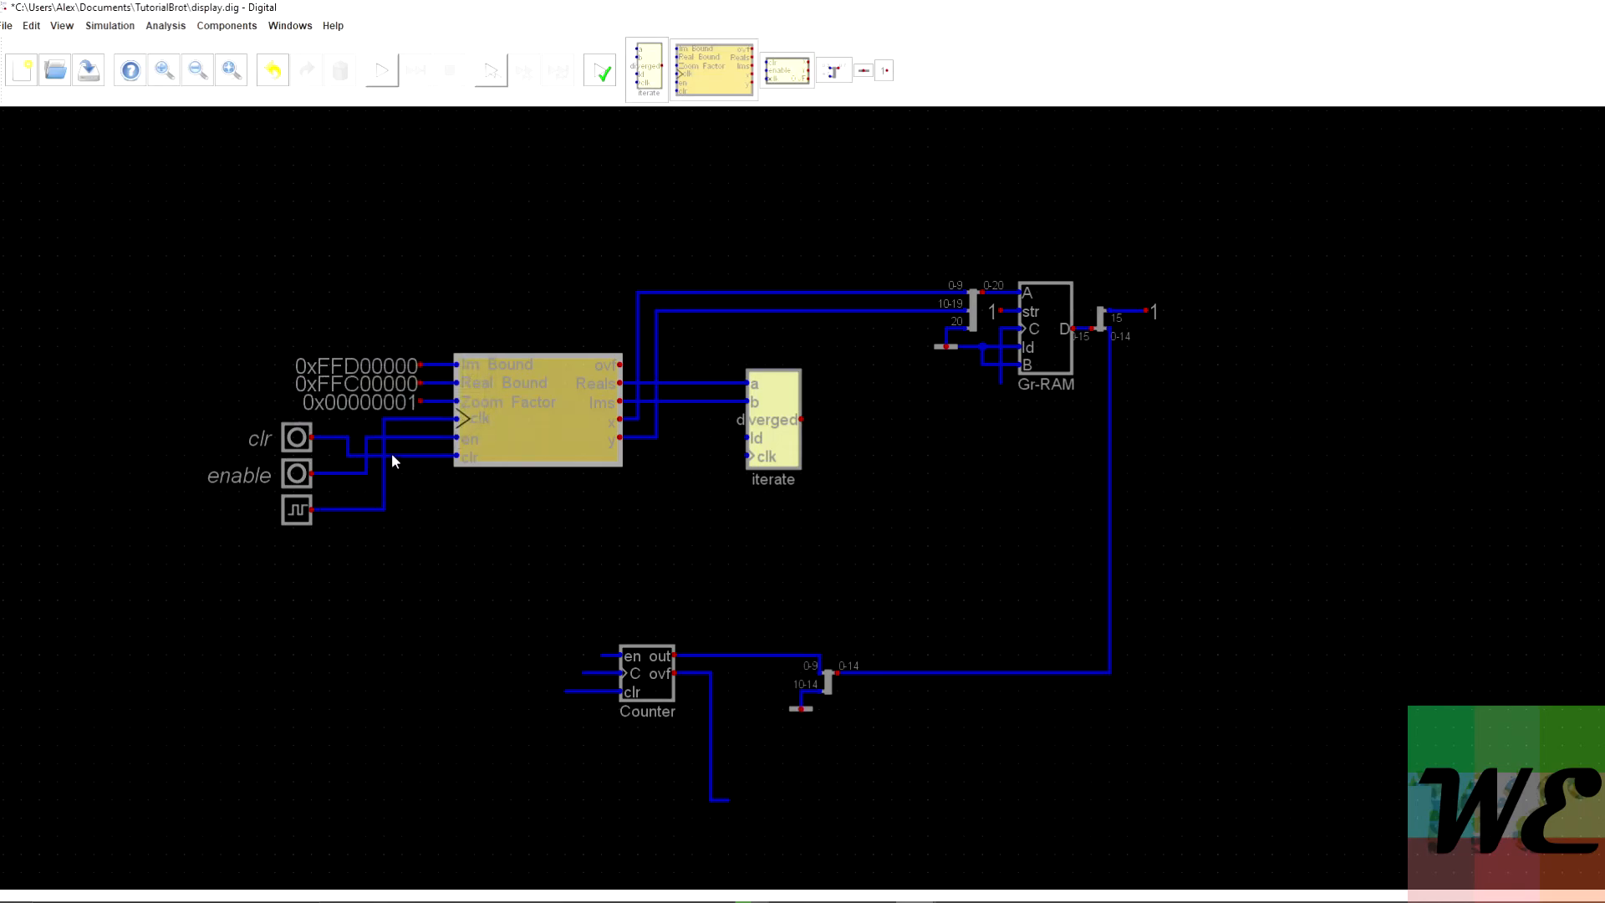
Switch back to PyCharm, open Calculator and divide 1 by 256.
key("alt+Tab")
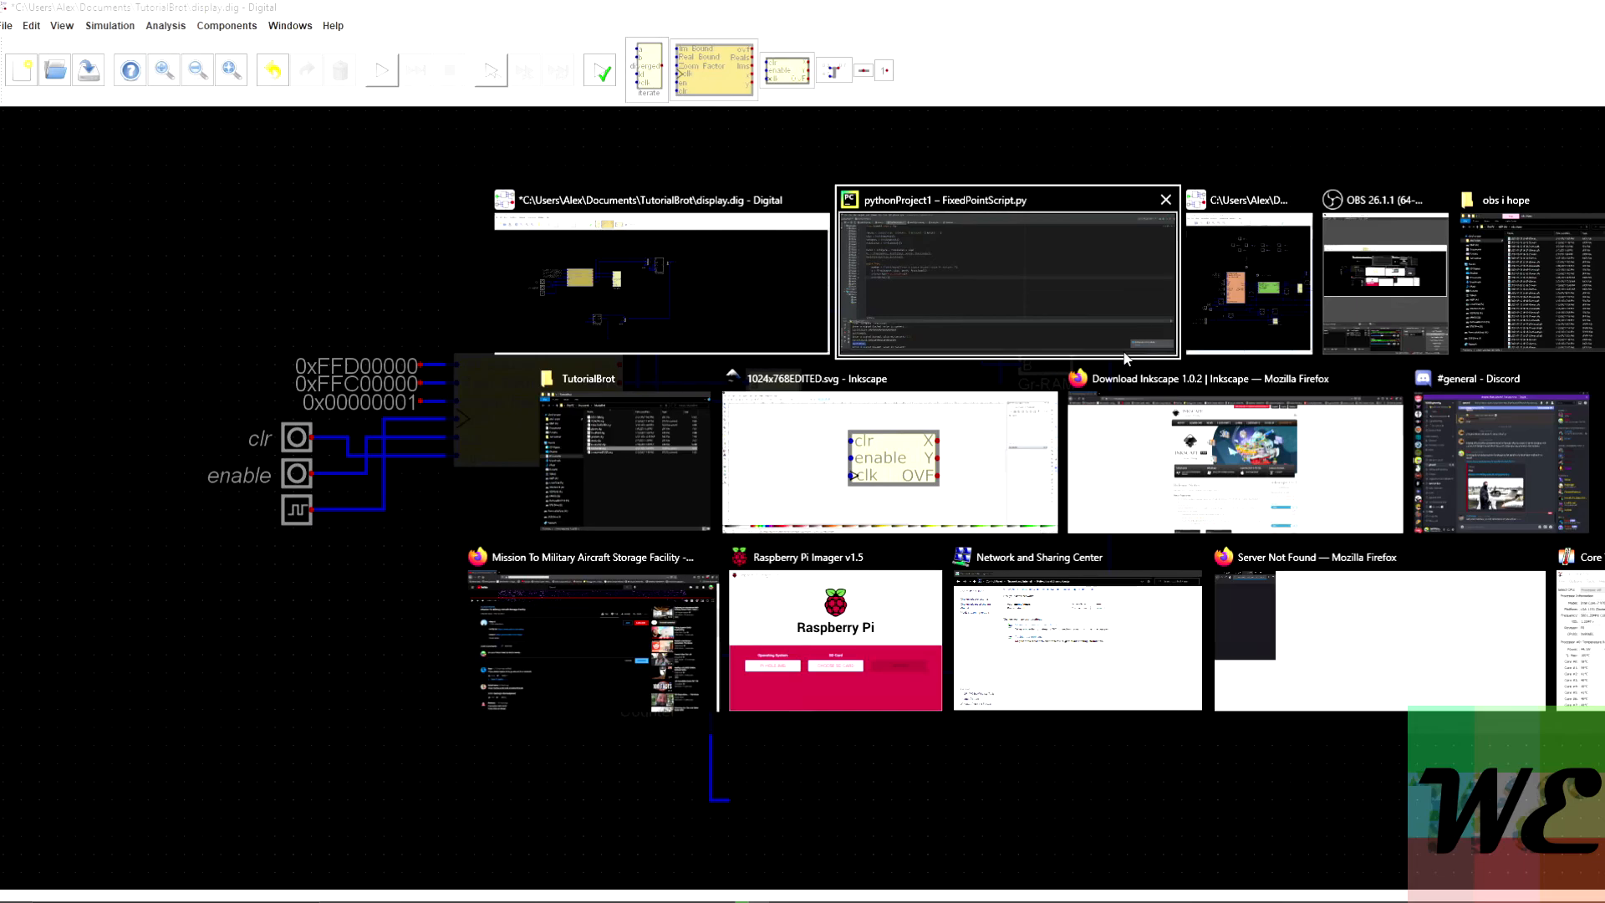
left_click(1026, 341)
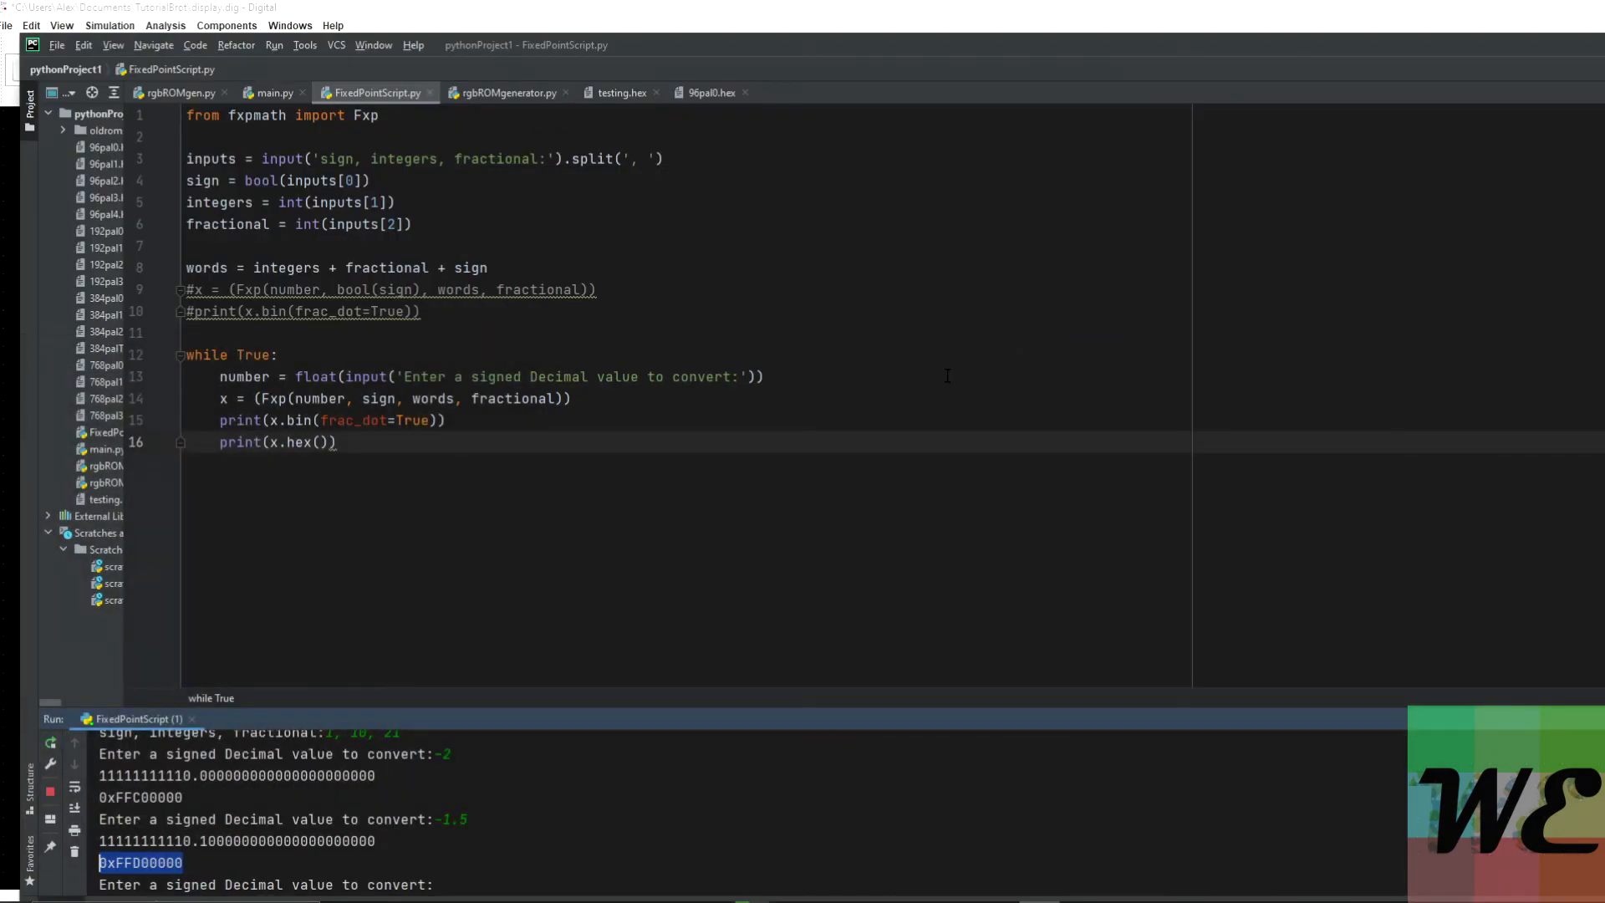
left_click(195, 889)
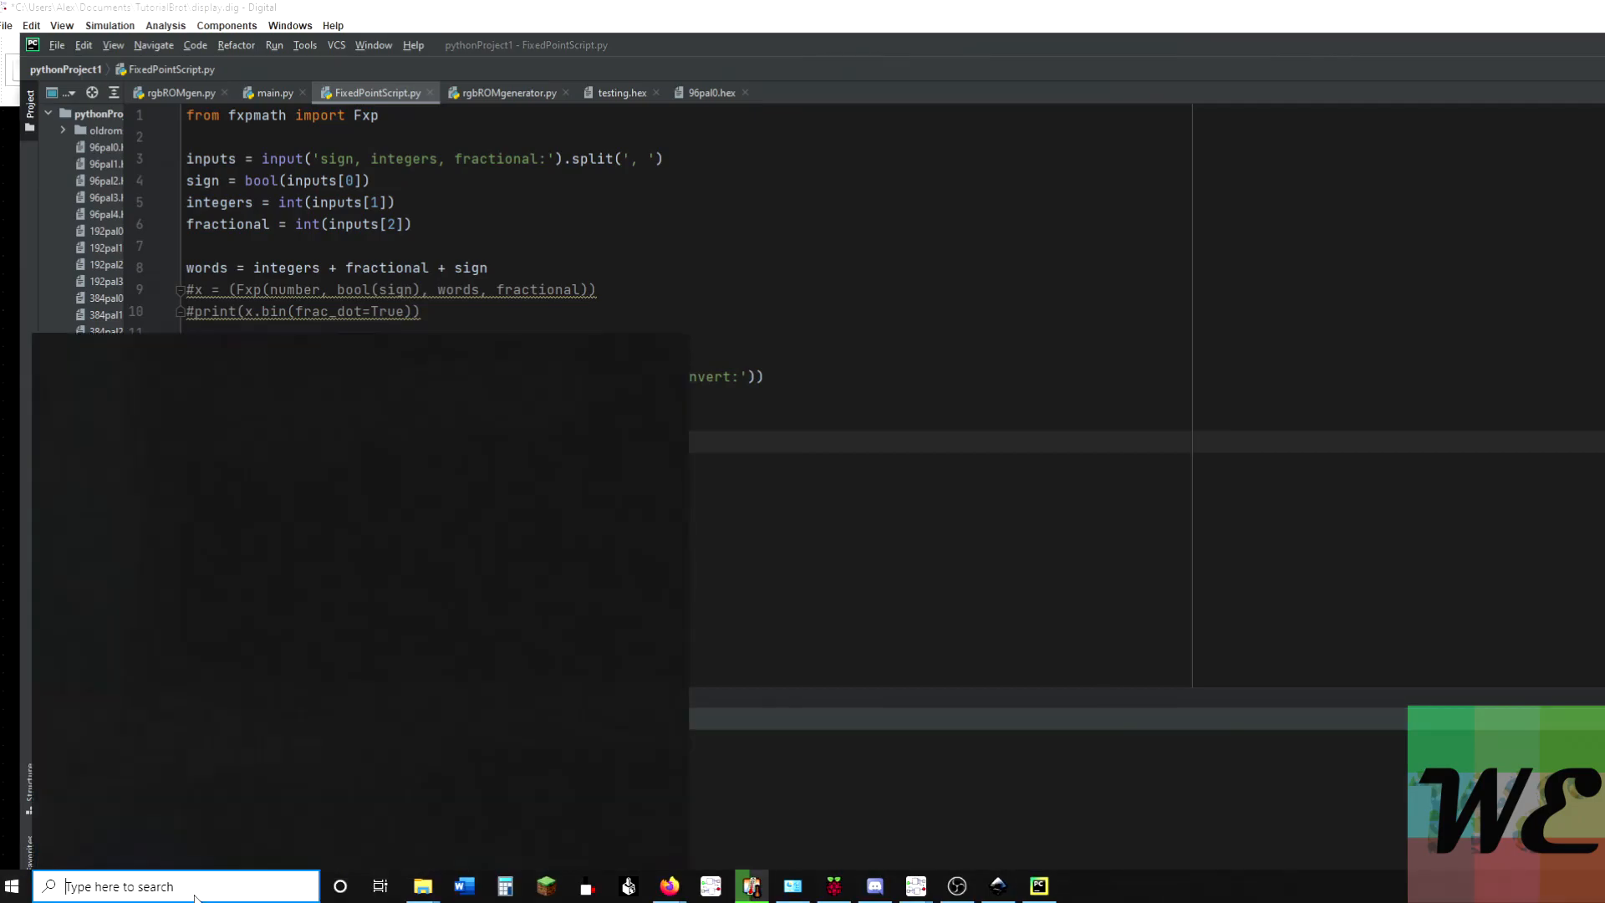
type("calc")
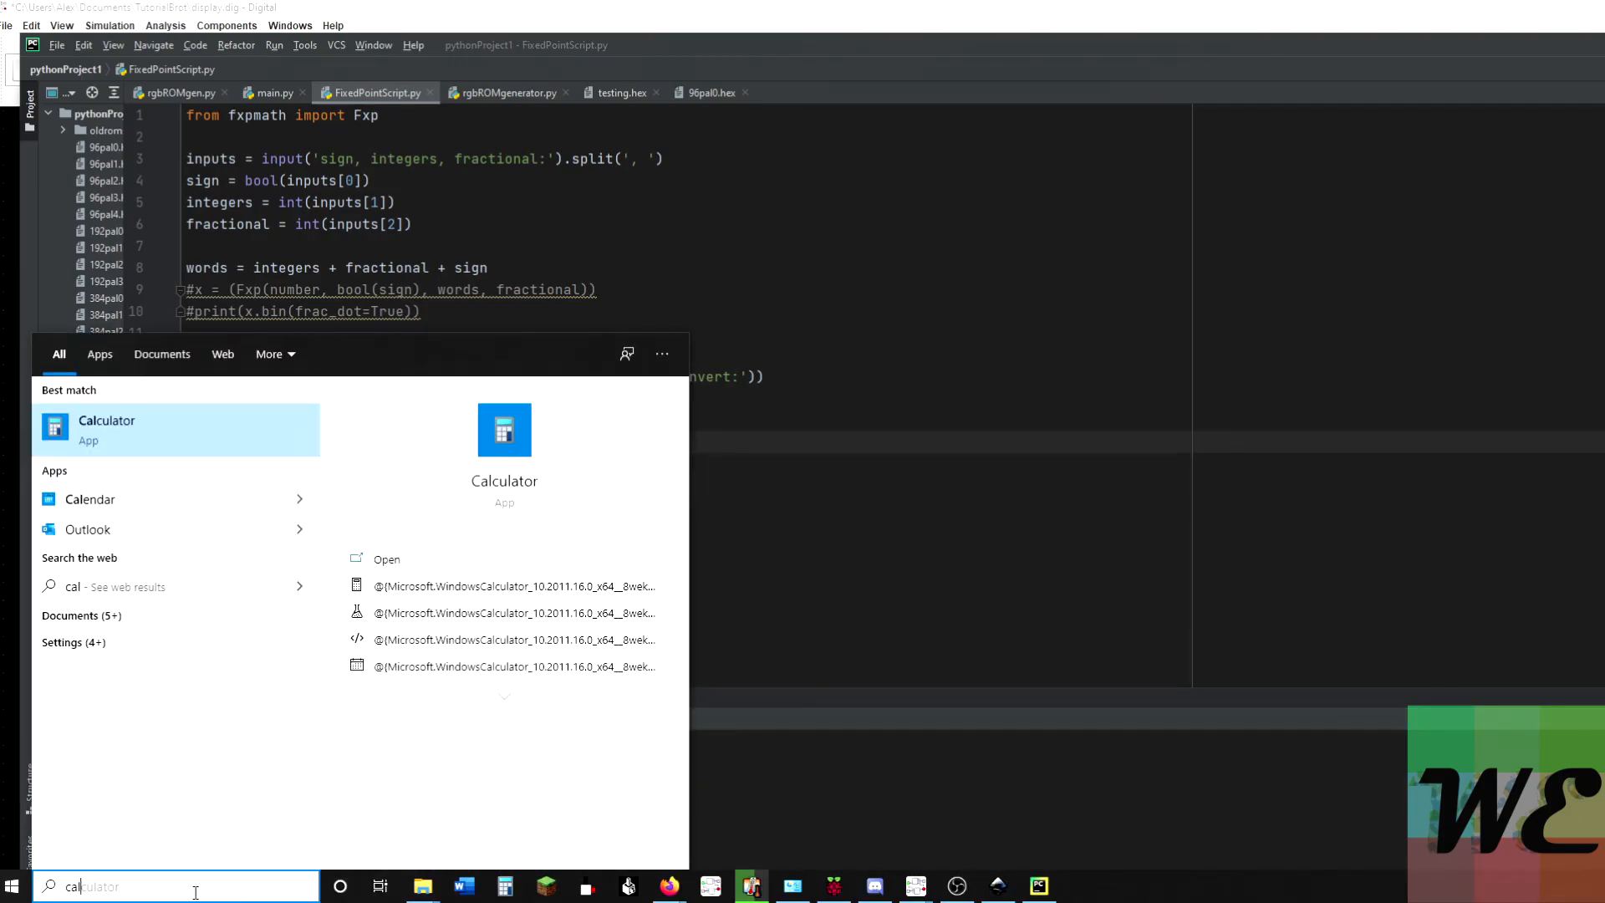
key("Return")
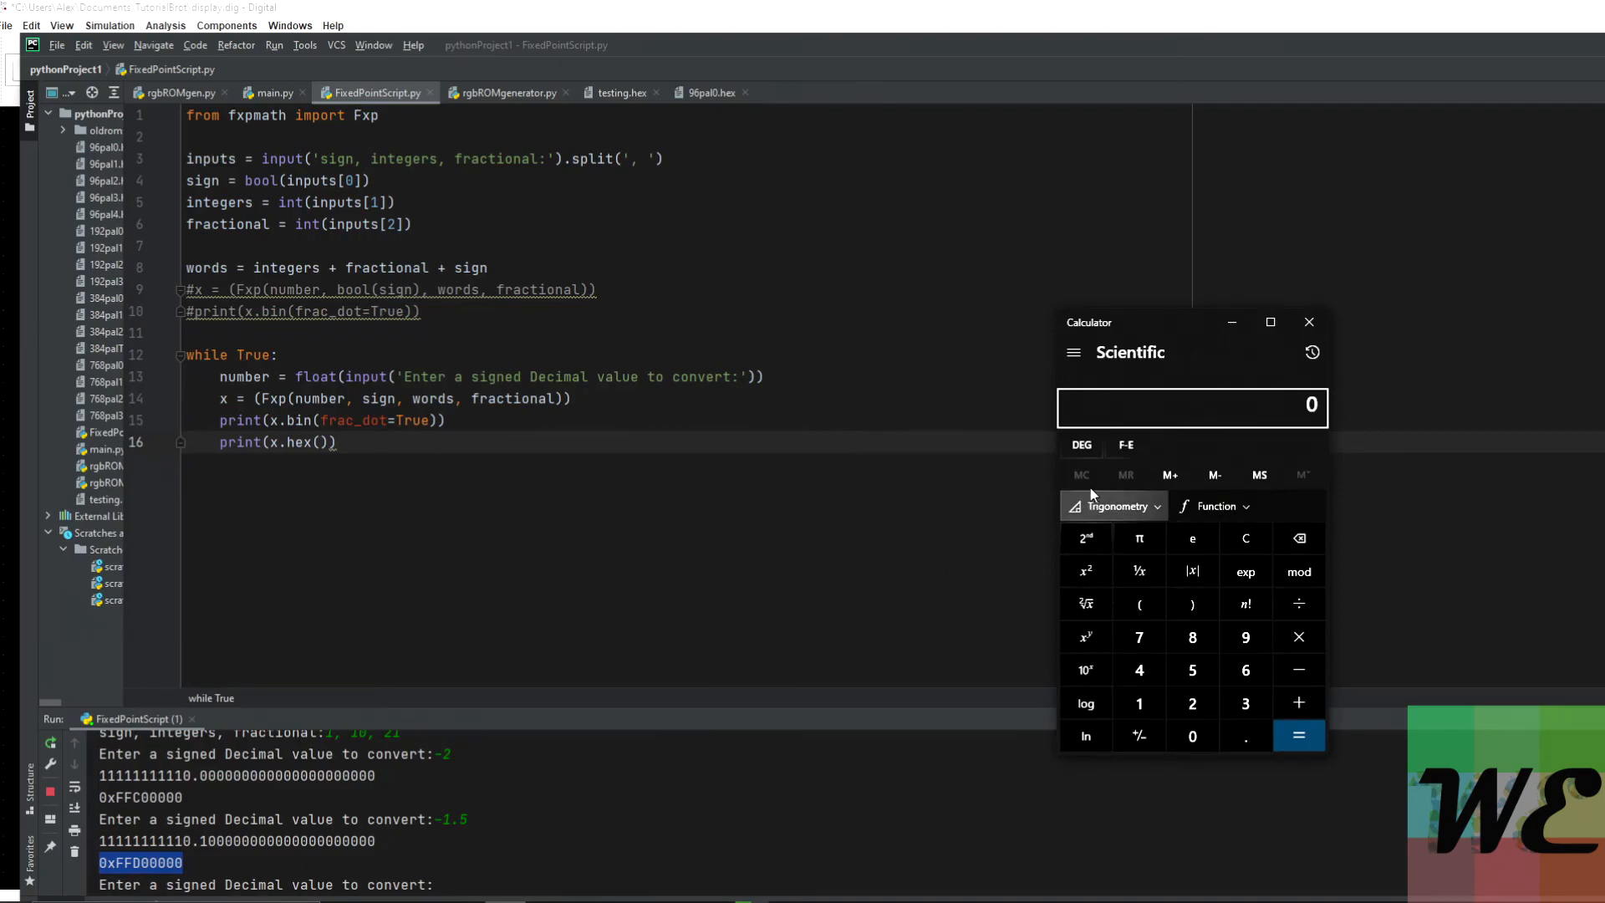
type("1")
left_click(1299, 604)
left_click(1193, 703)
left_click(1192, 669)
left_click(1245, 669)
left_click(1299, 737)
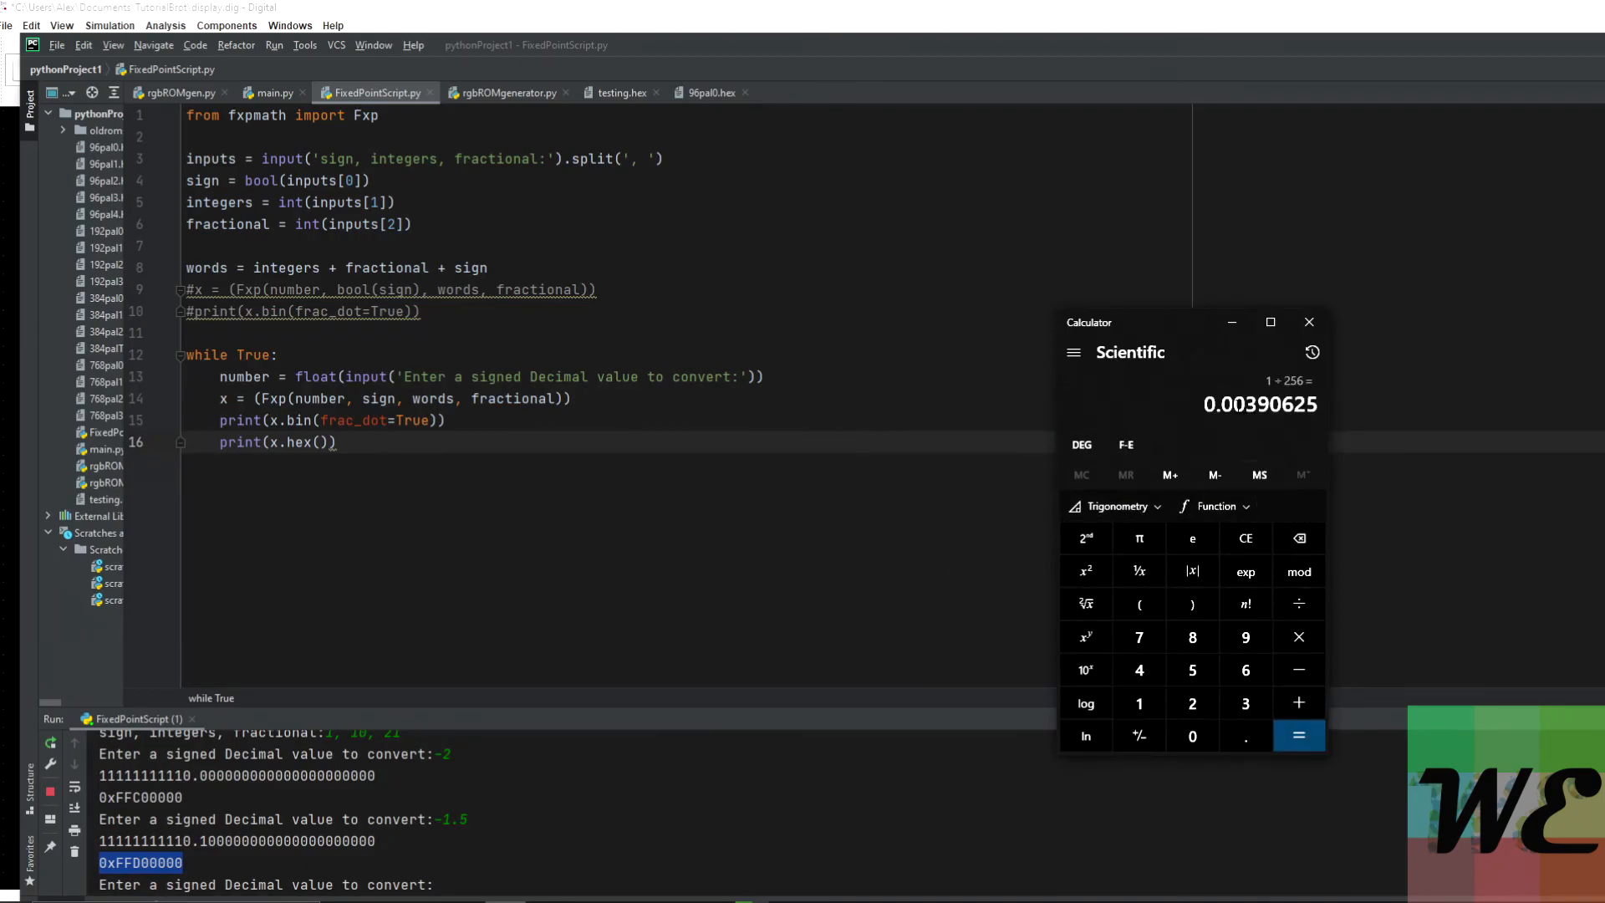
Copy the quotient from Calculator and convert 0.00390625 with the running script in PyCharm.
left_click_drag(1204, 404, 1337, 407)
key("ctrl+c")
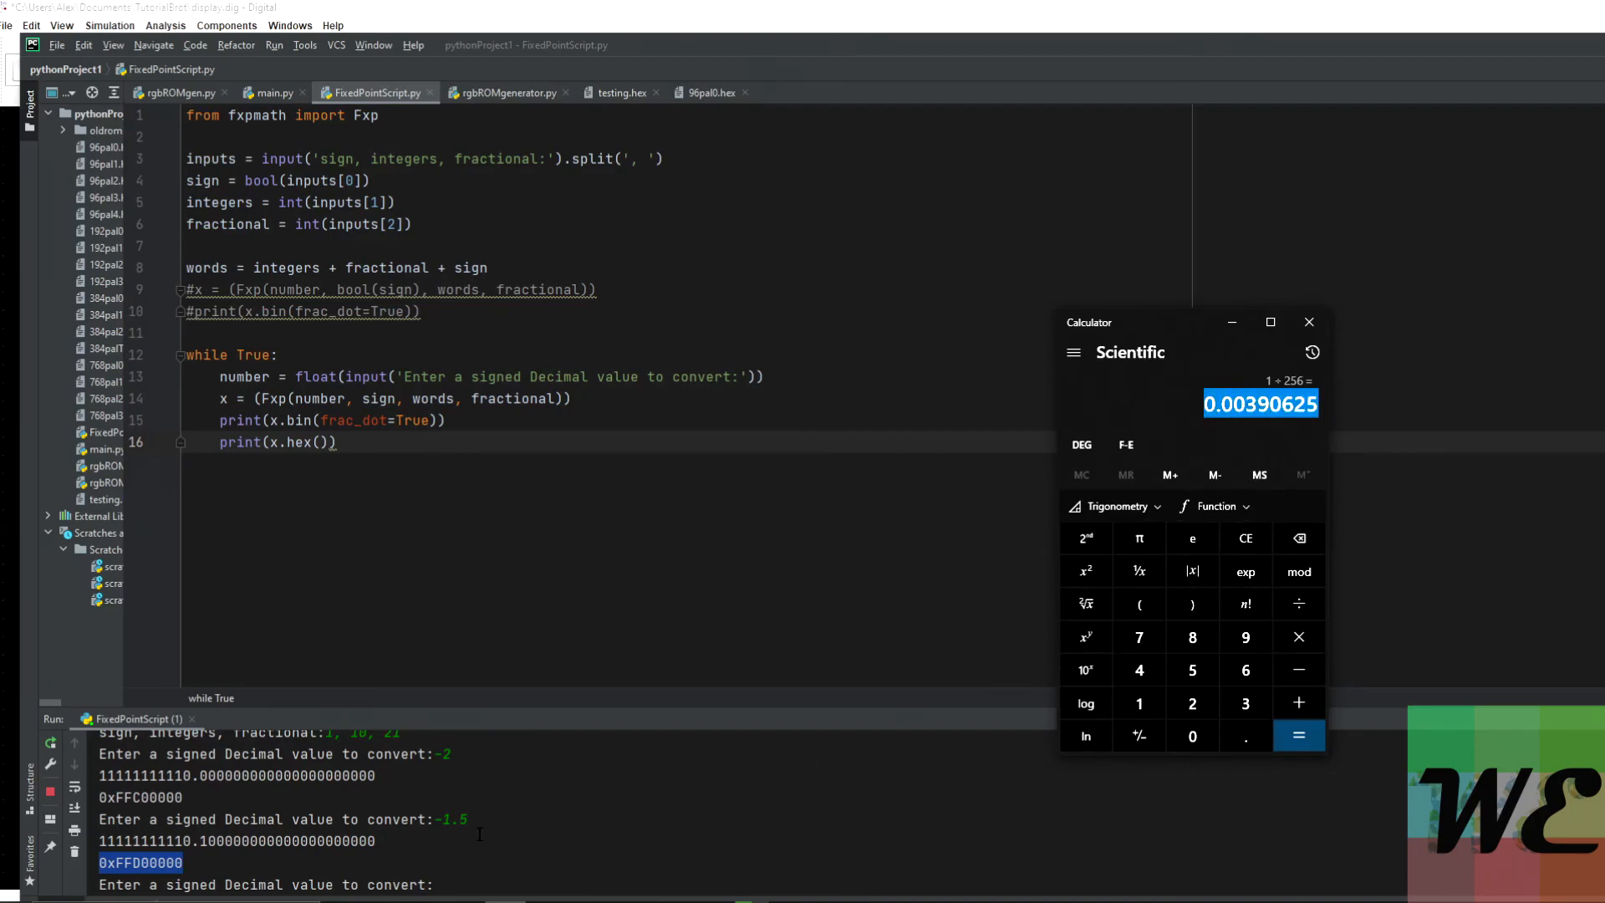
right_click(449, 885)
left_click(443, 885)
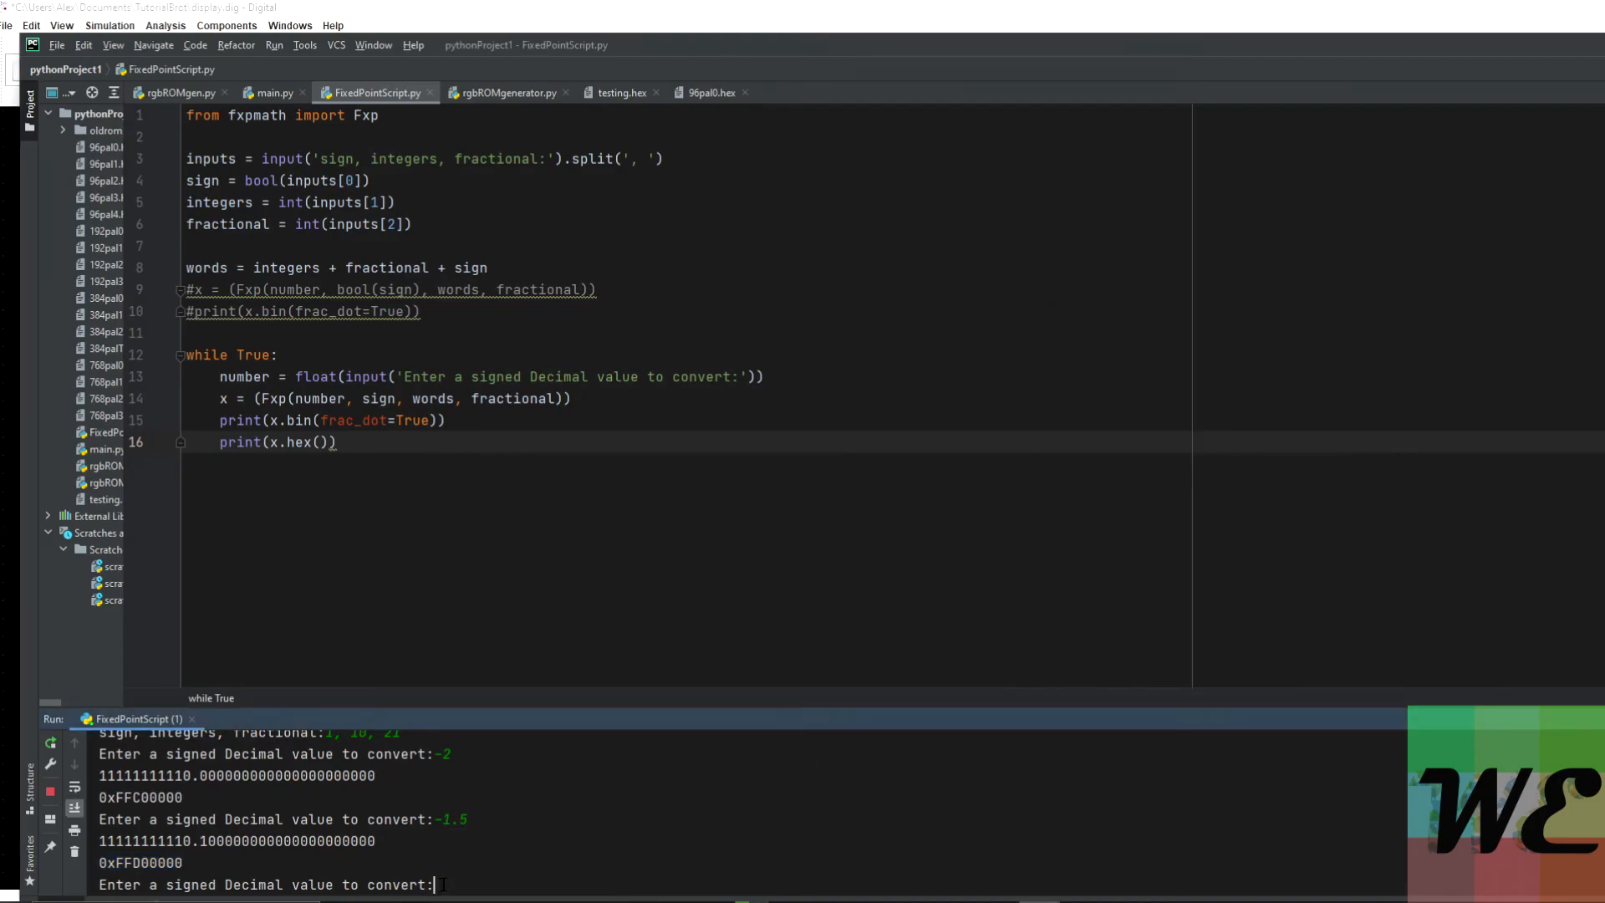
key("ctrl+v")
key("Return")
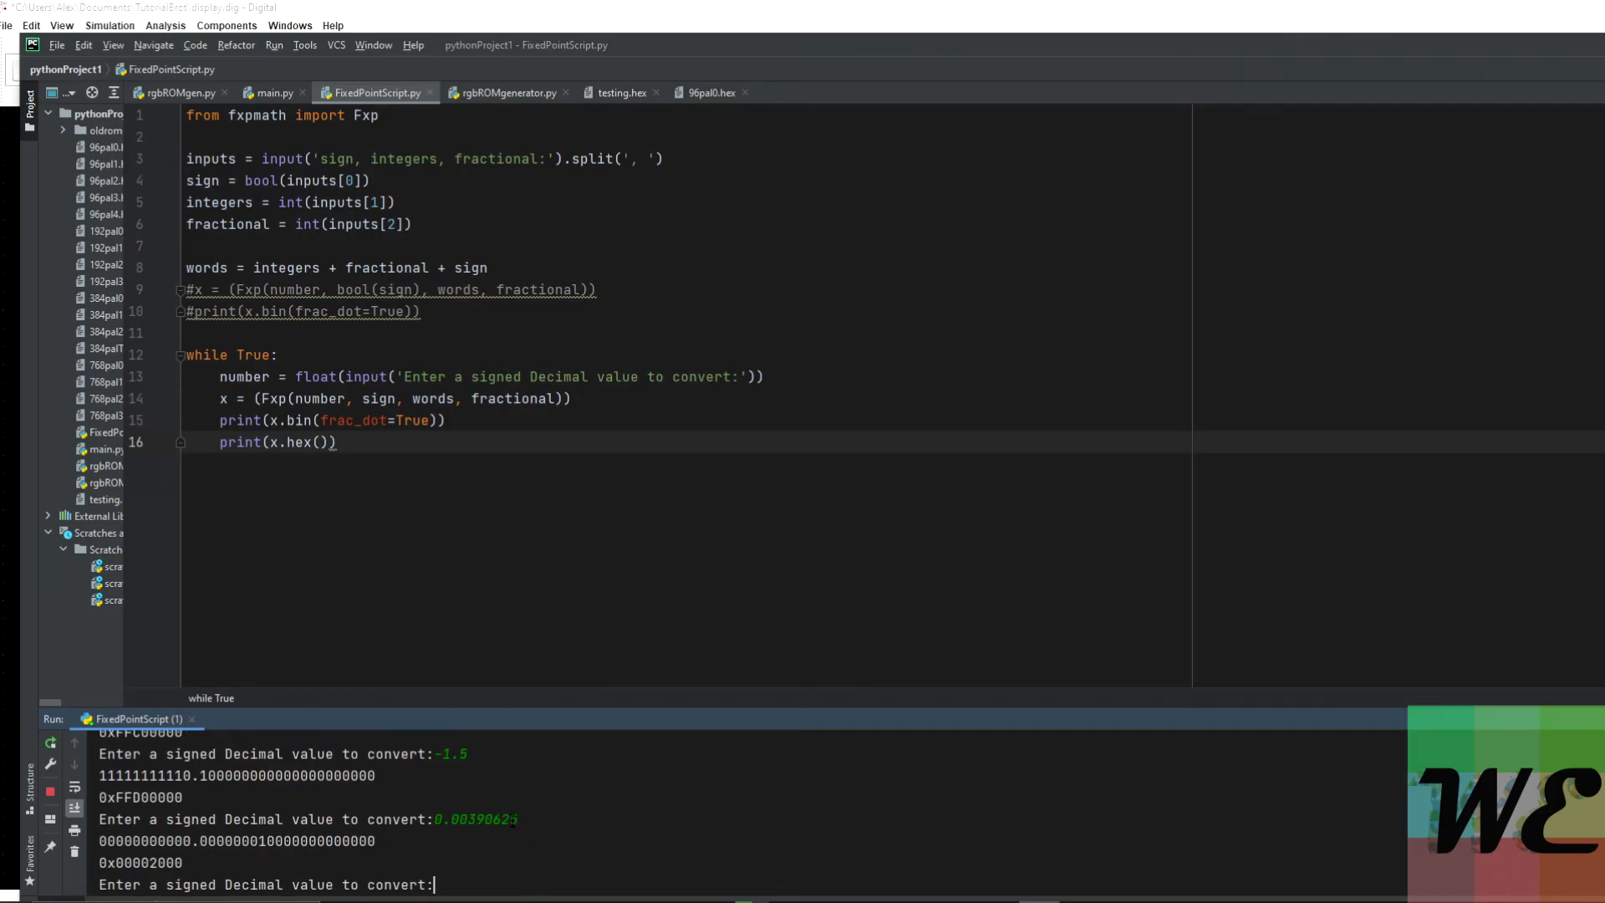
Copy the newest hex result, set the Zoom Factor constant in Digital to 0x00002000 and save the circuit.
left_click_drag(265, 859, 99, 862)
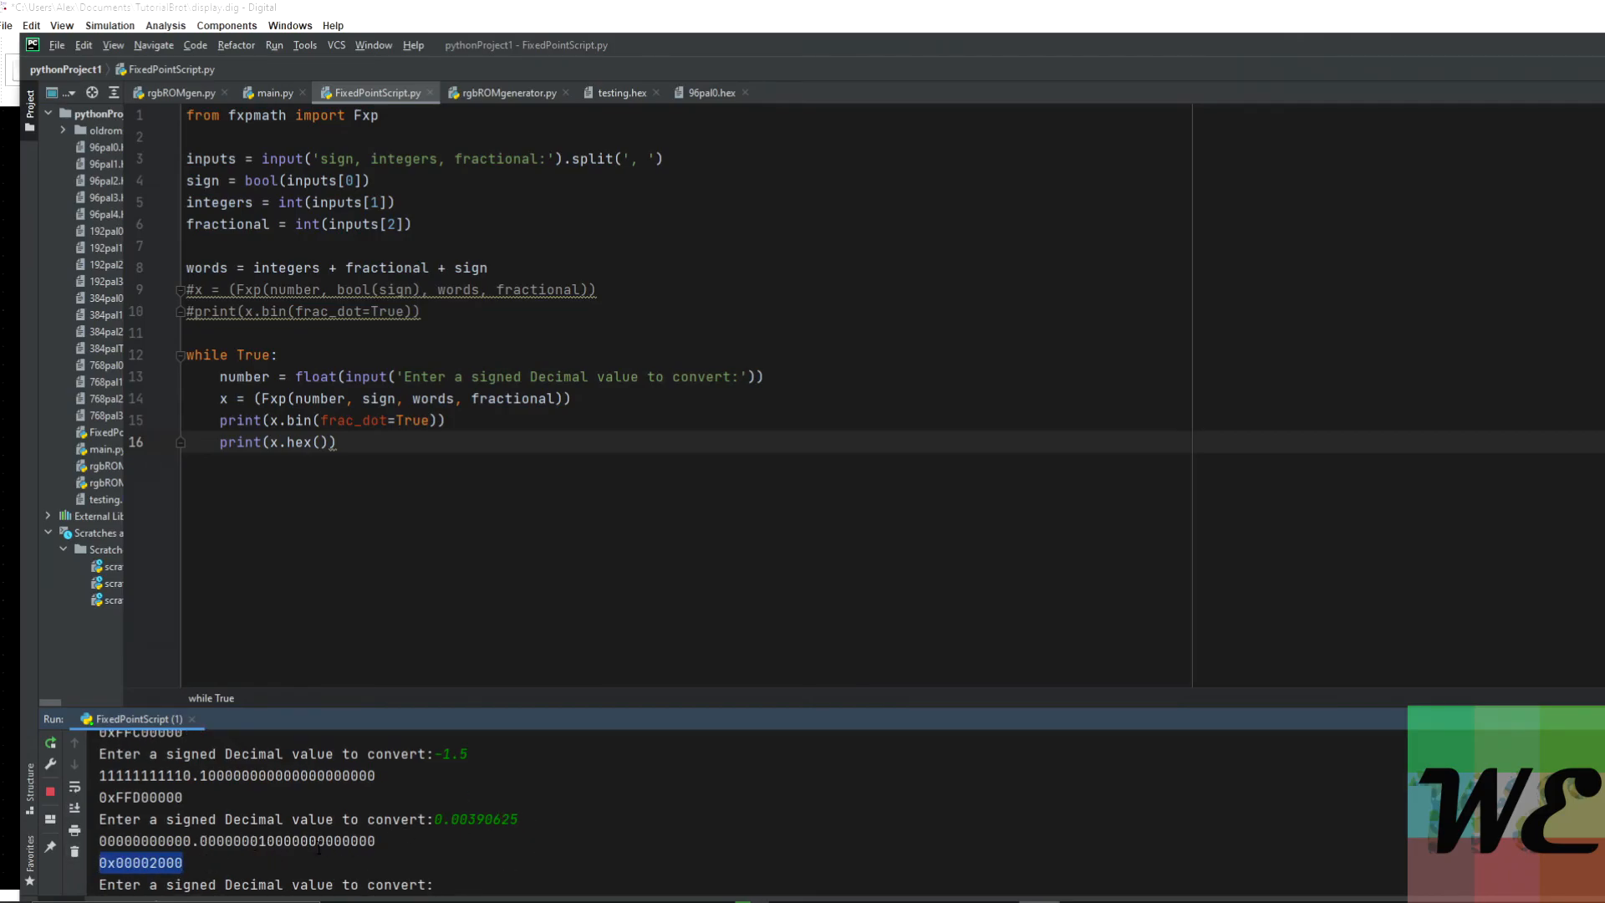
key("alt+Tab")
left_click(1037, 297)
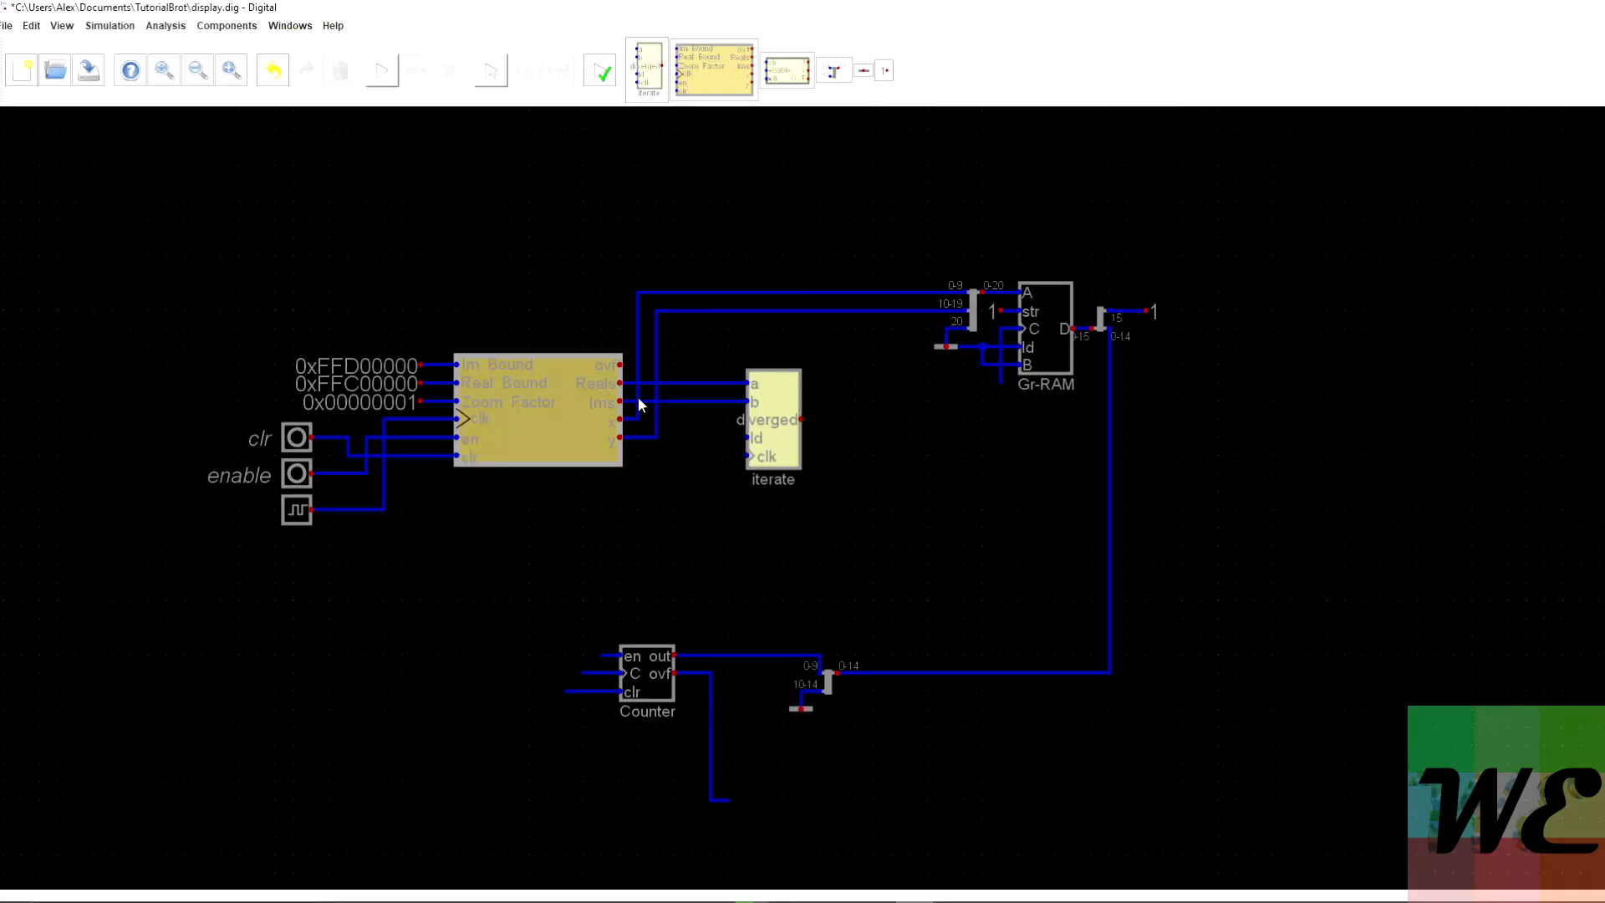
left_click(400, 399)
key("Escape")
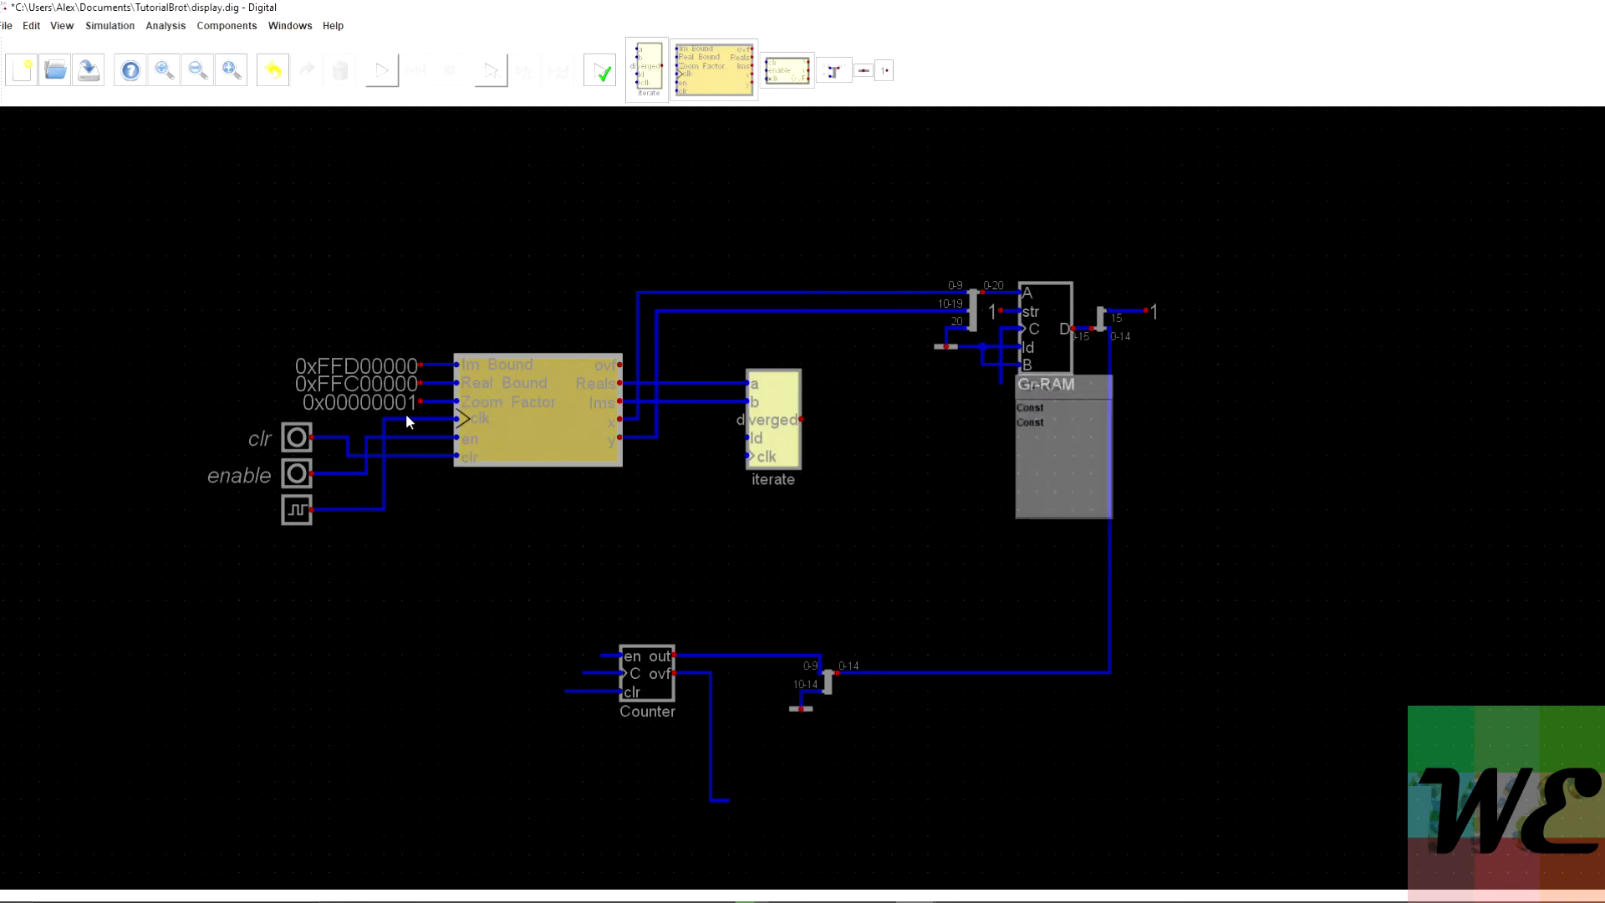
scroll(405, 413, "up", 17)
right_click(441, 367)
left_click_drag(468, 385, 443, 386)
type("2000")
key("Return")
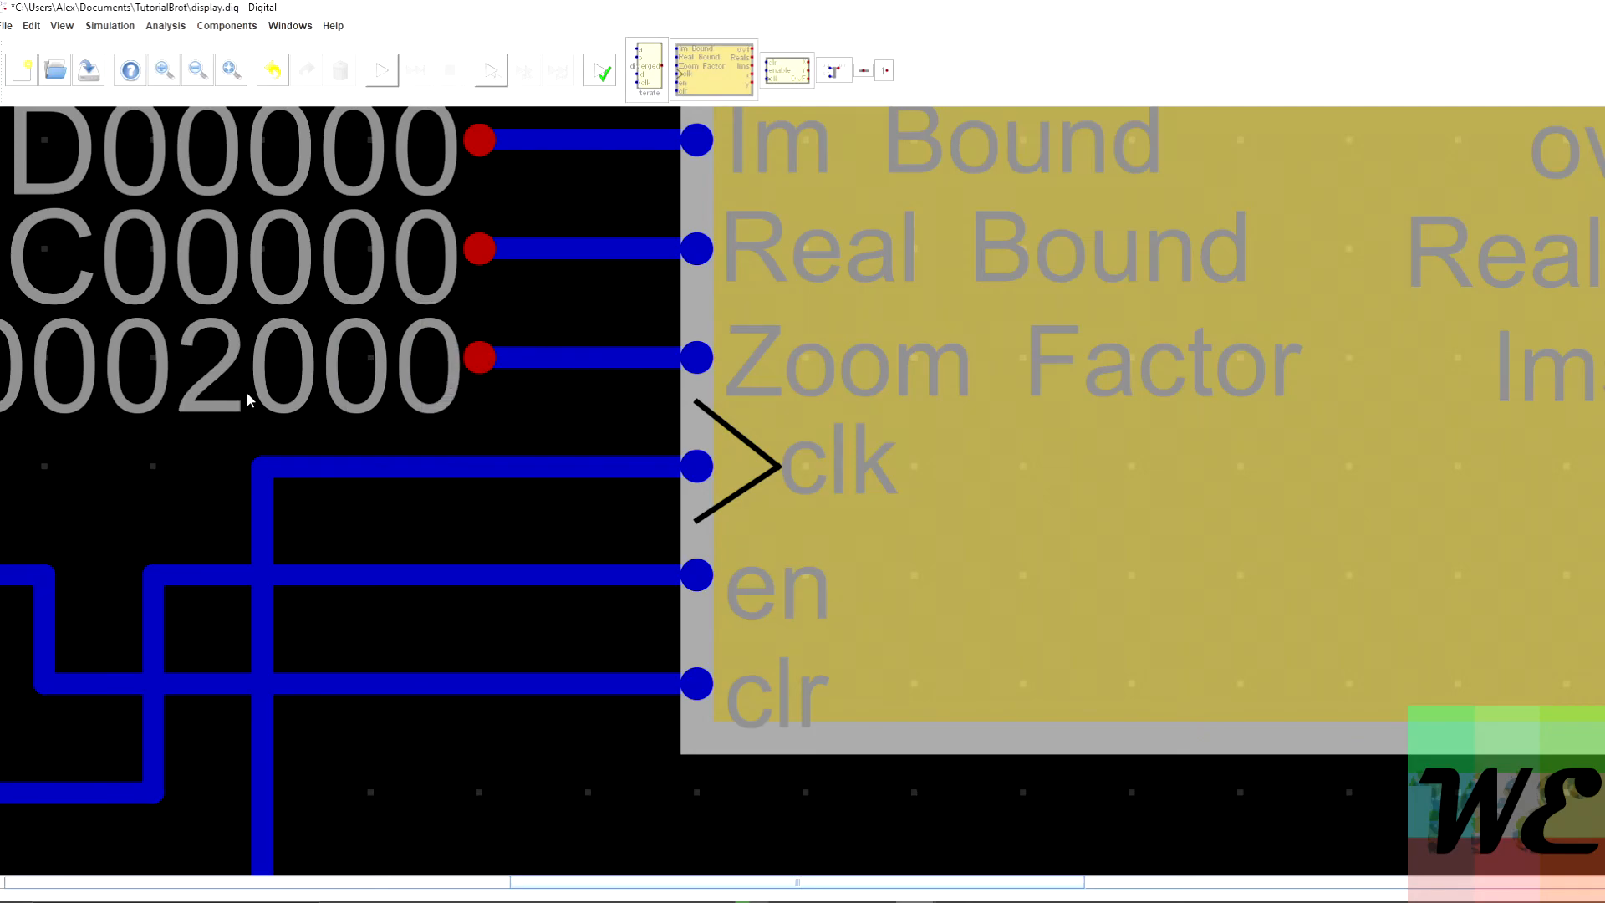
scroll(451, 401, "down", 15)
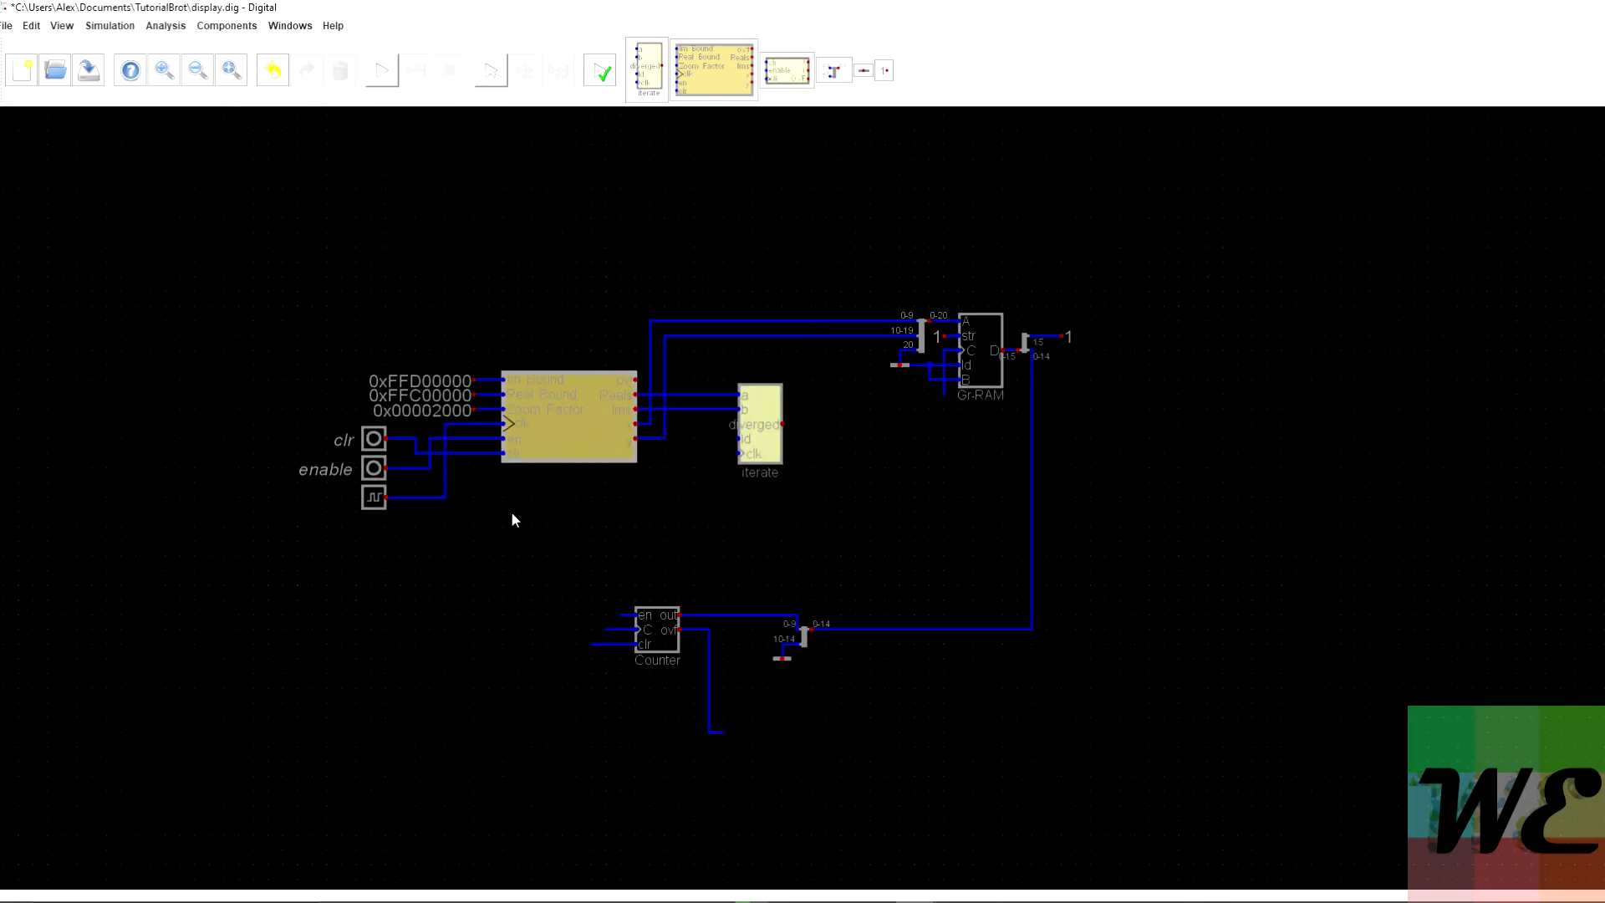
left_click(89, 55)
Wire the iterate block's clk input to the clock line feeding the coordinate block.
scroll(408, 324, "up", 3)
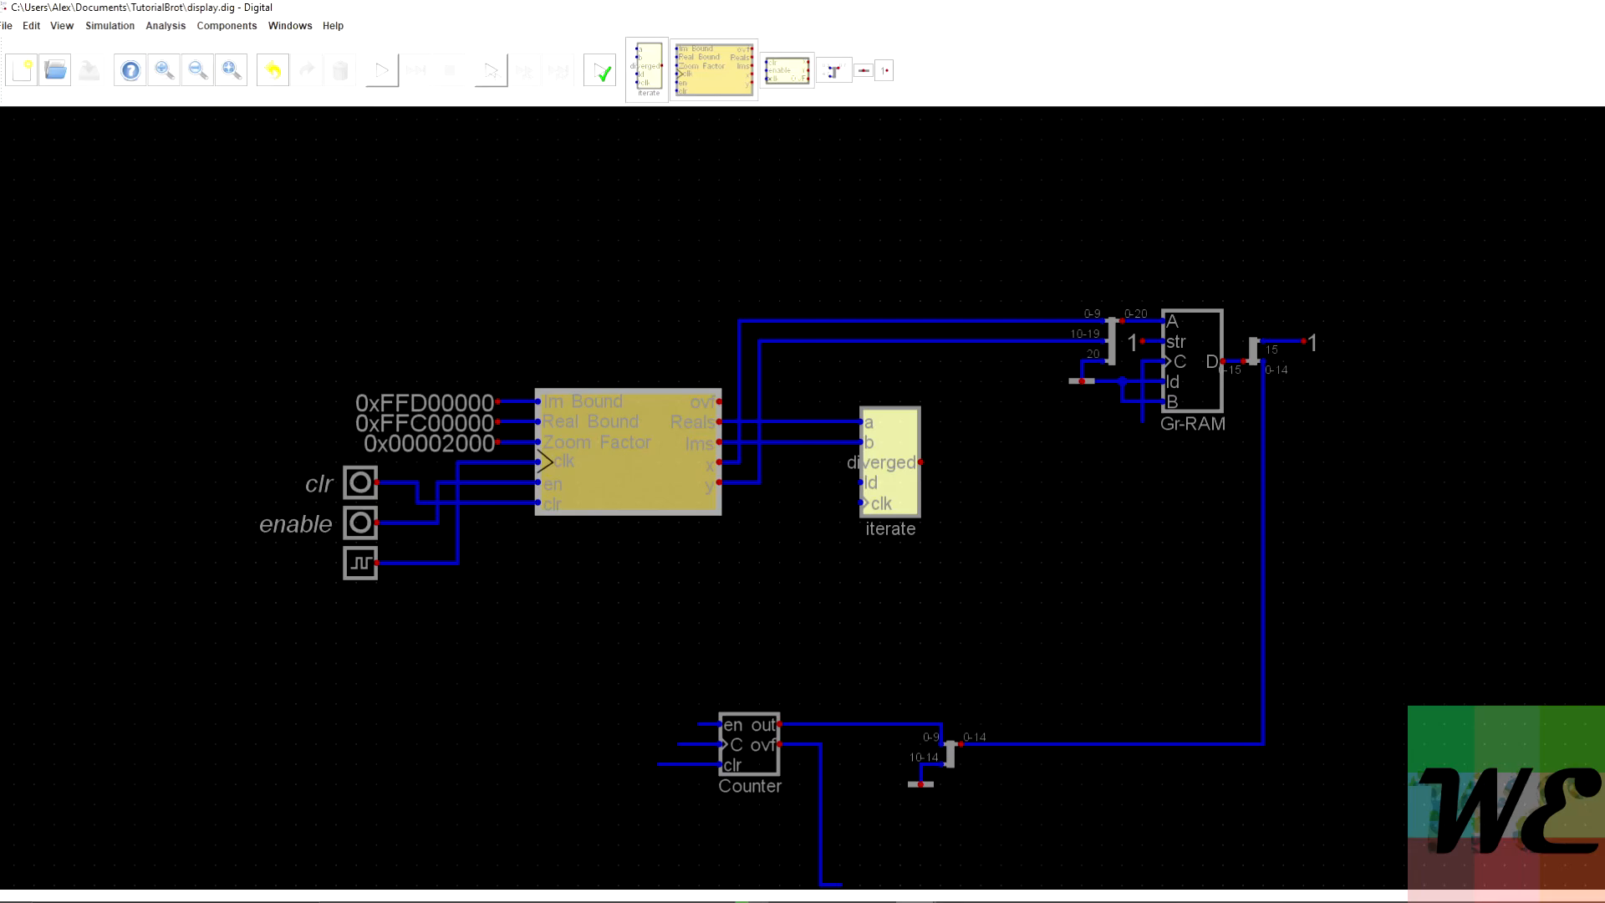
left_click(865, 505)
left_click(841, 521)
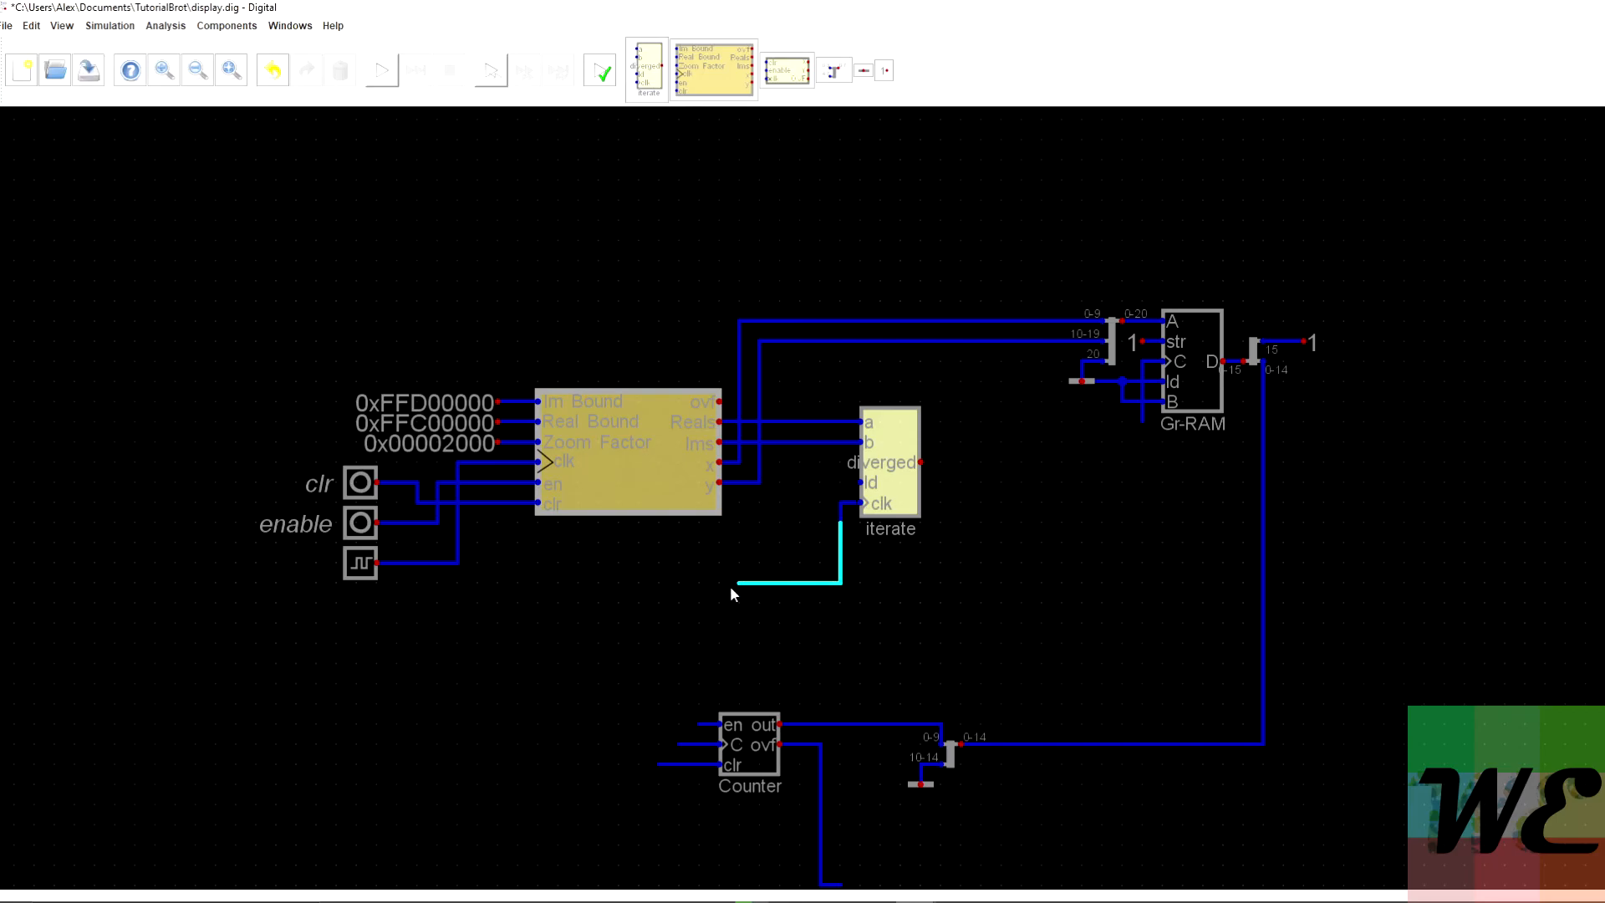
left_click(459, 562)
key("Escape")
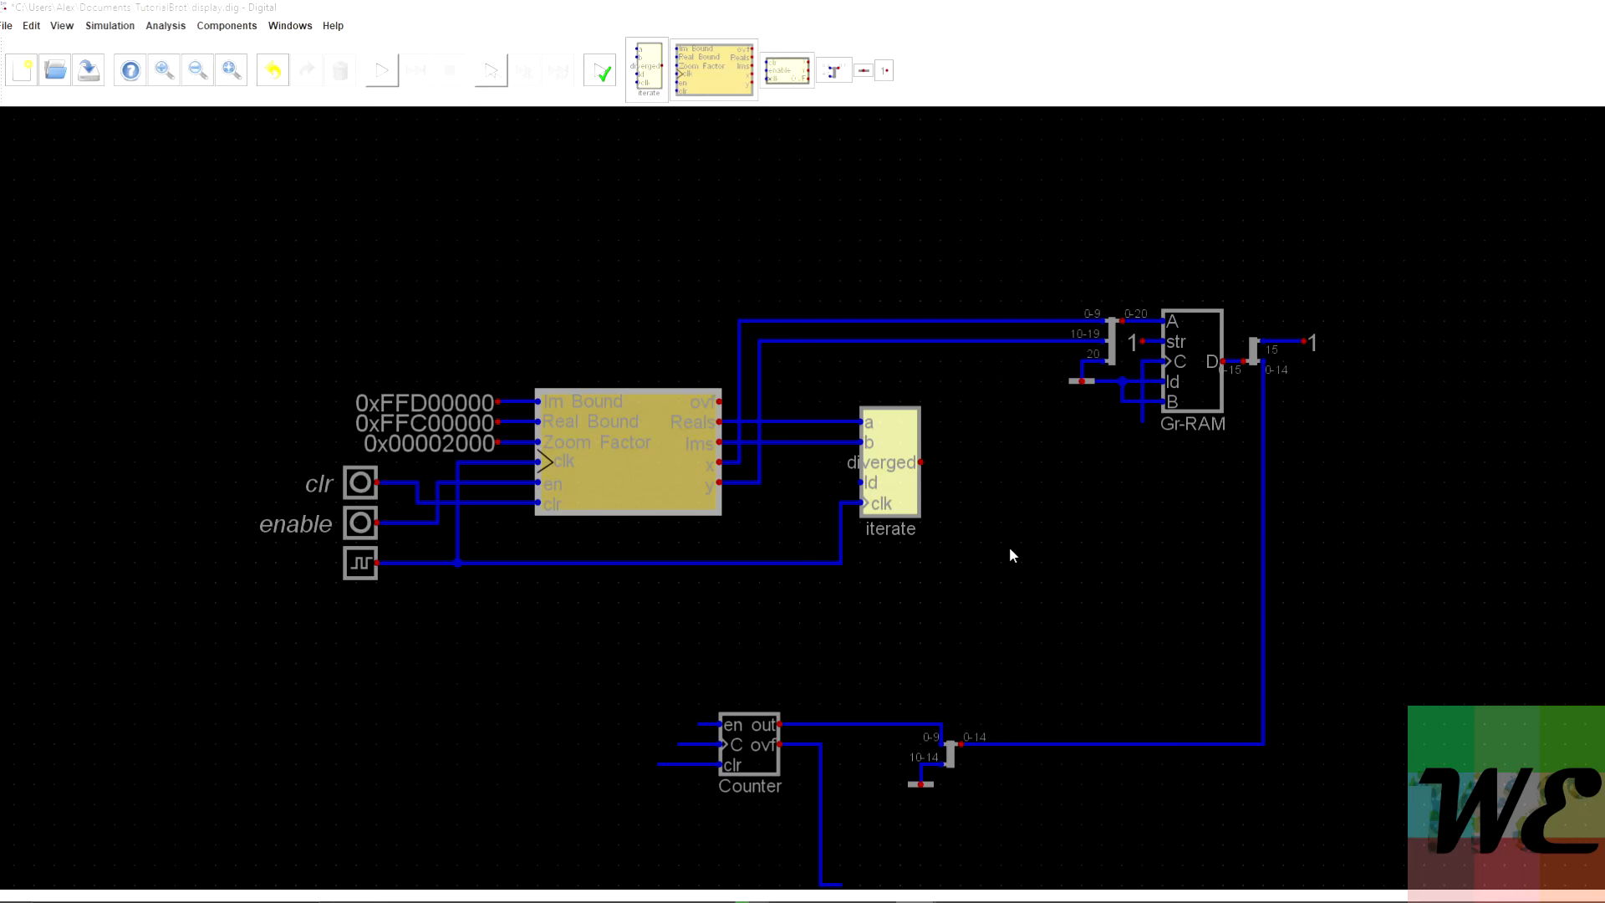
Extend the clock wire from the iterate block's branch to the Gr-RAM's C input lead.
left_click(938, 563)
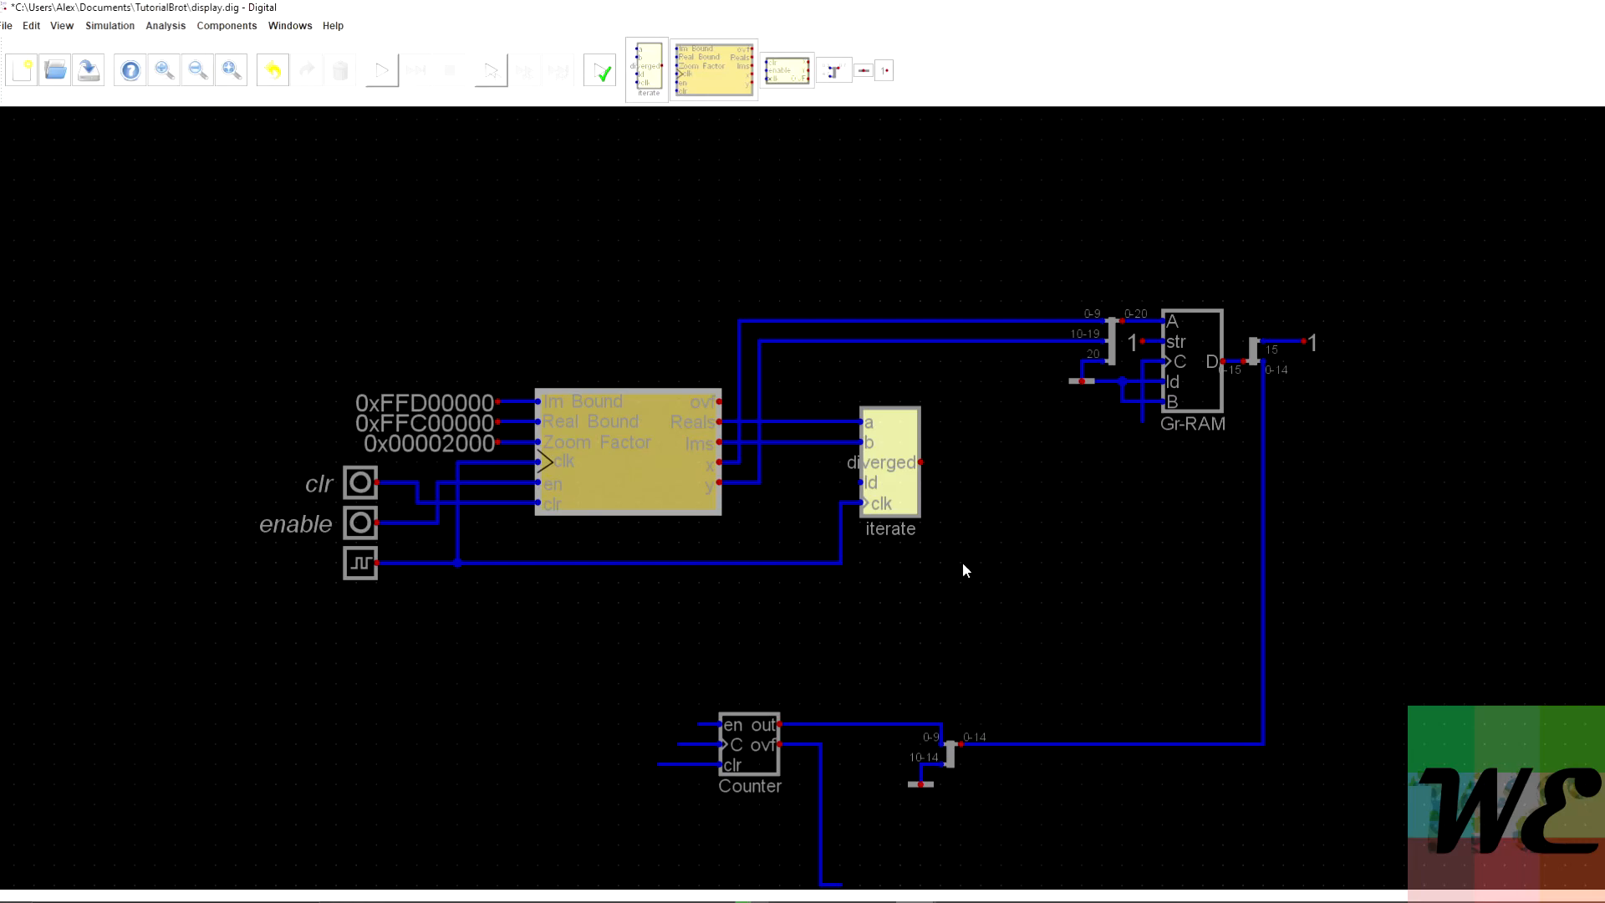
left_click(840, 562)
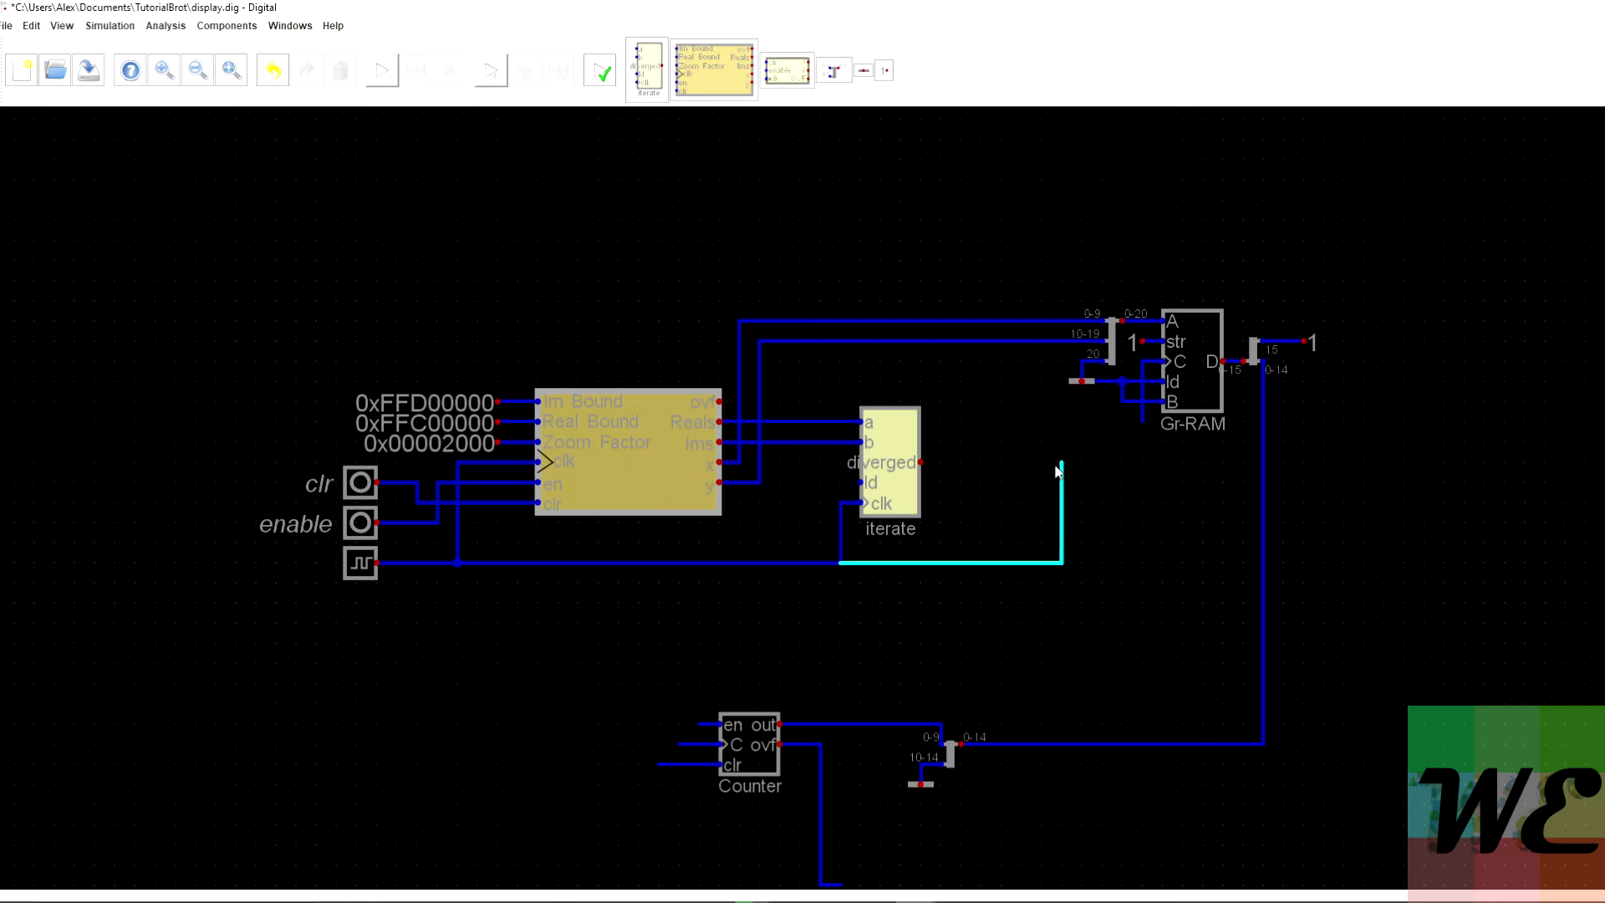
left_click(1141, 422)
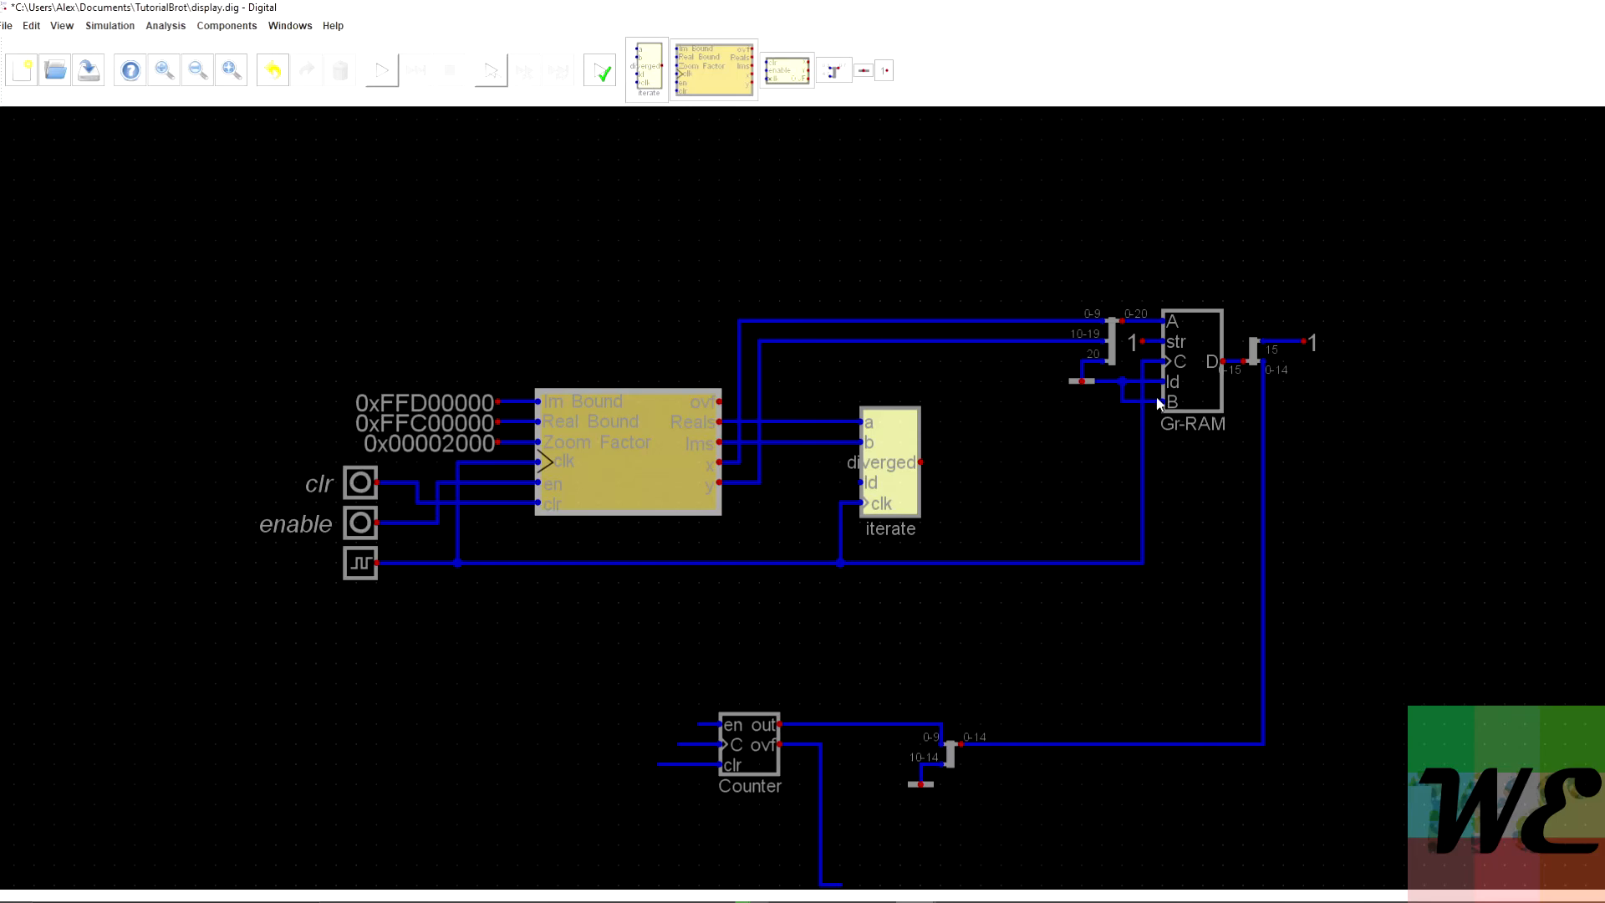
Draw a short wire out of the iterate block's diverged output.
scroll(1164, 405, "up", 10)
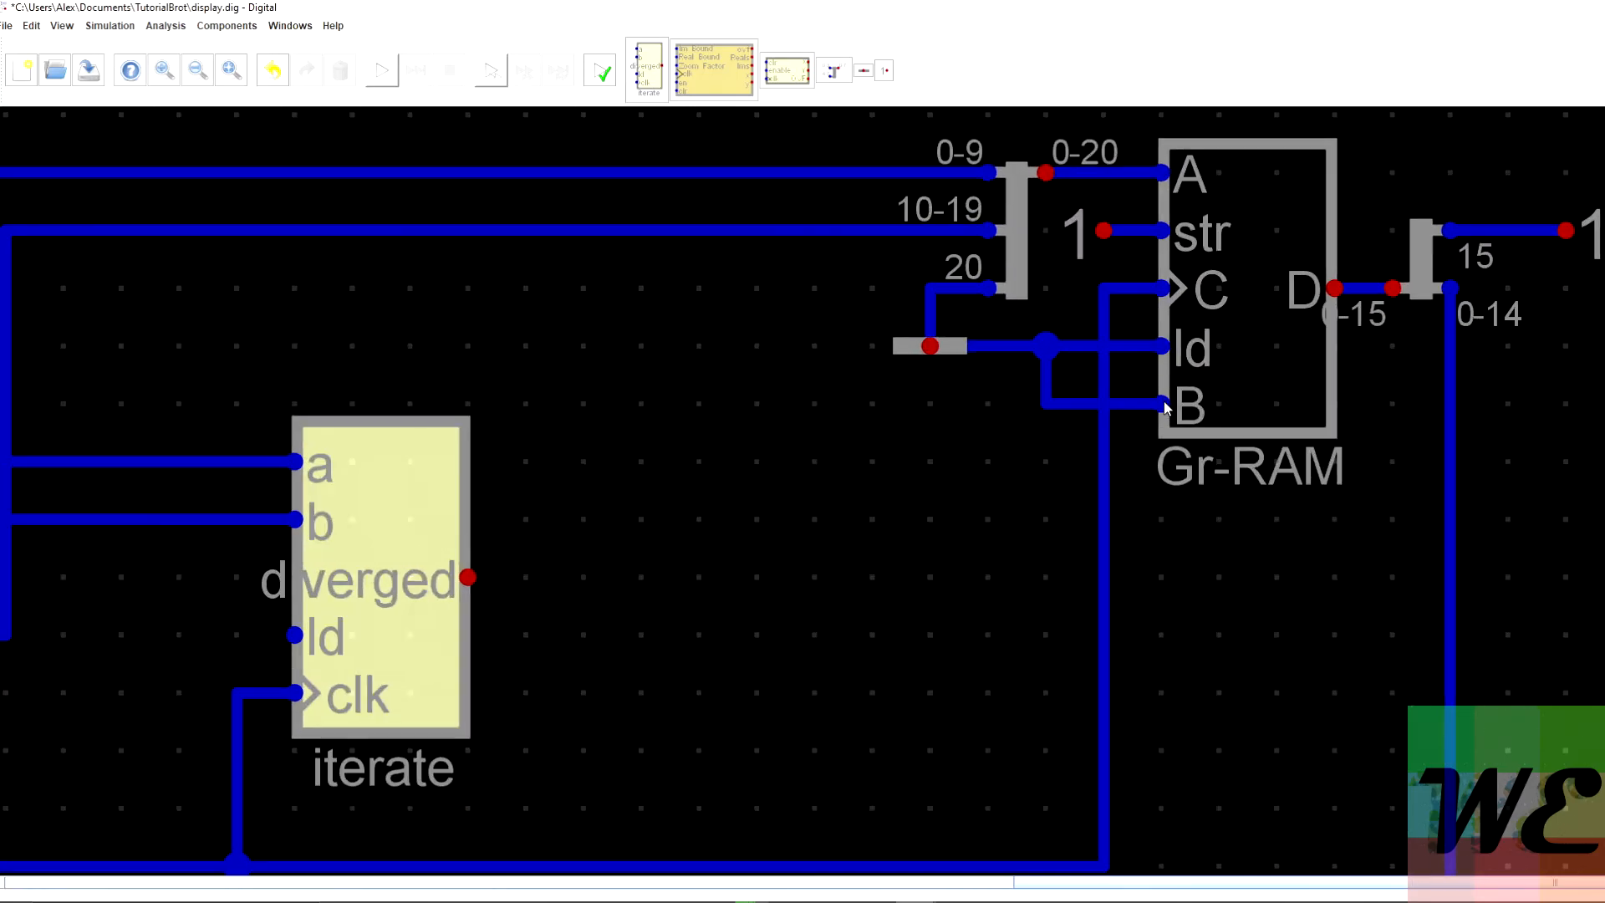
scroll(1166, 410, "down", 10)
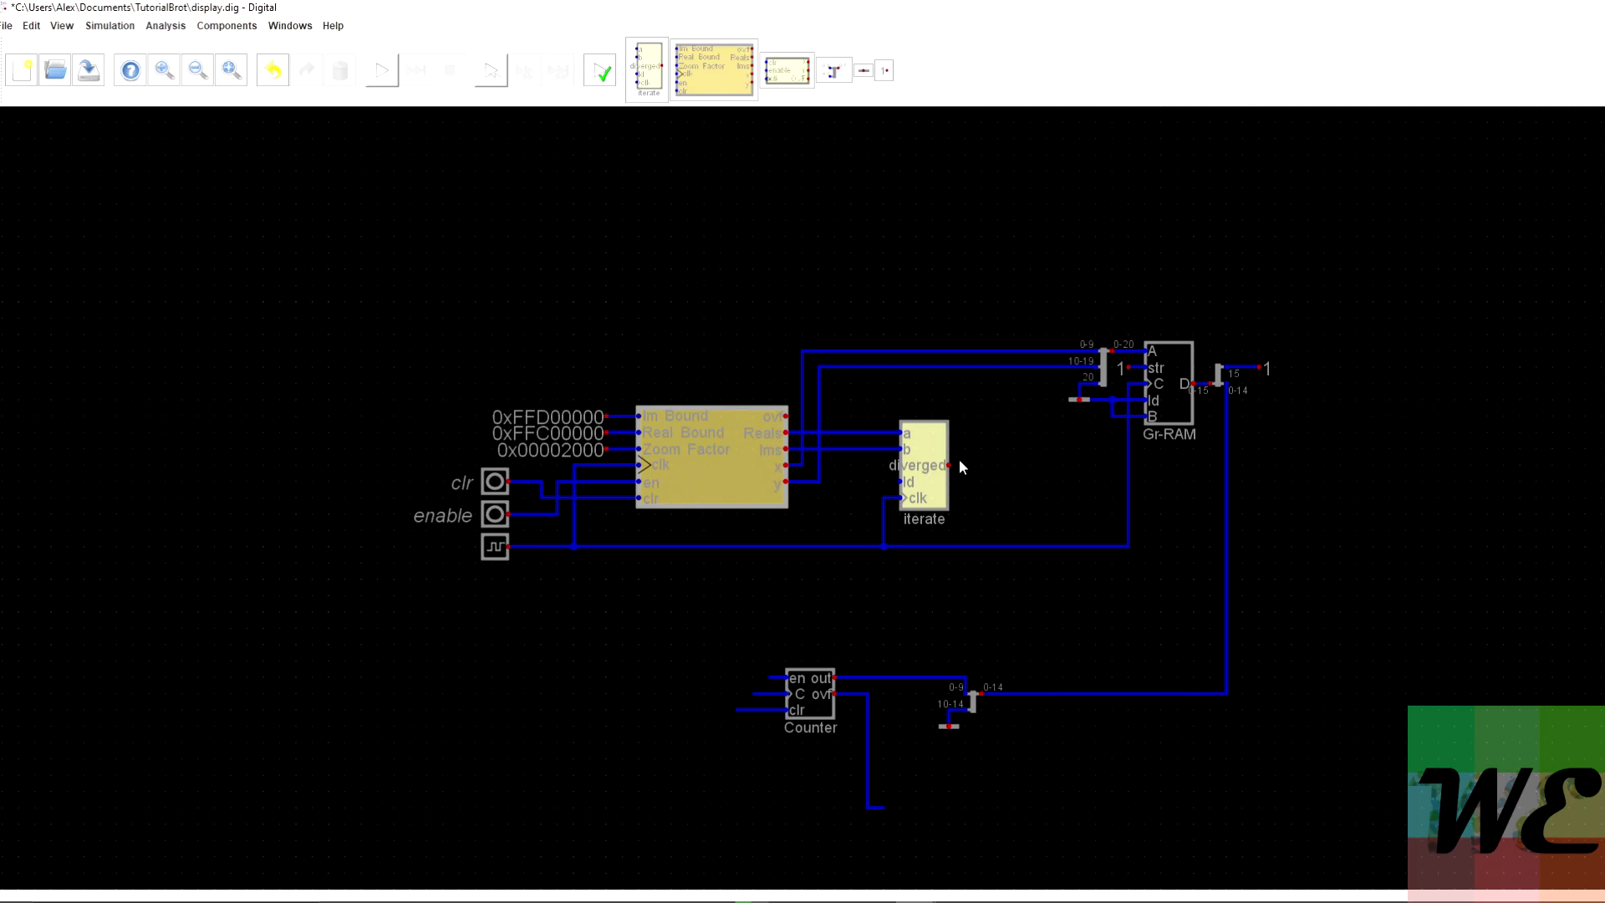
left_click_drag(1003, 464, 1045, 465)
scroll(1003, 439, "up", 3)
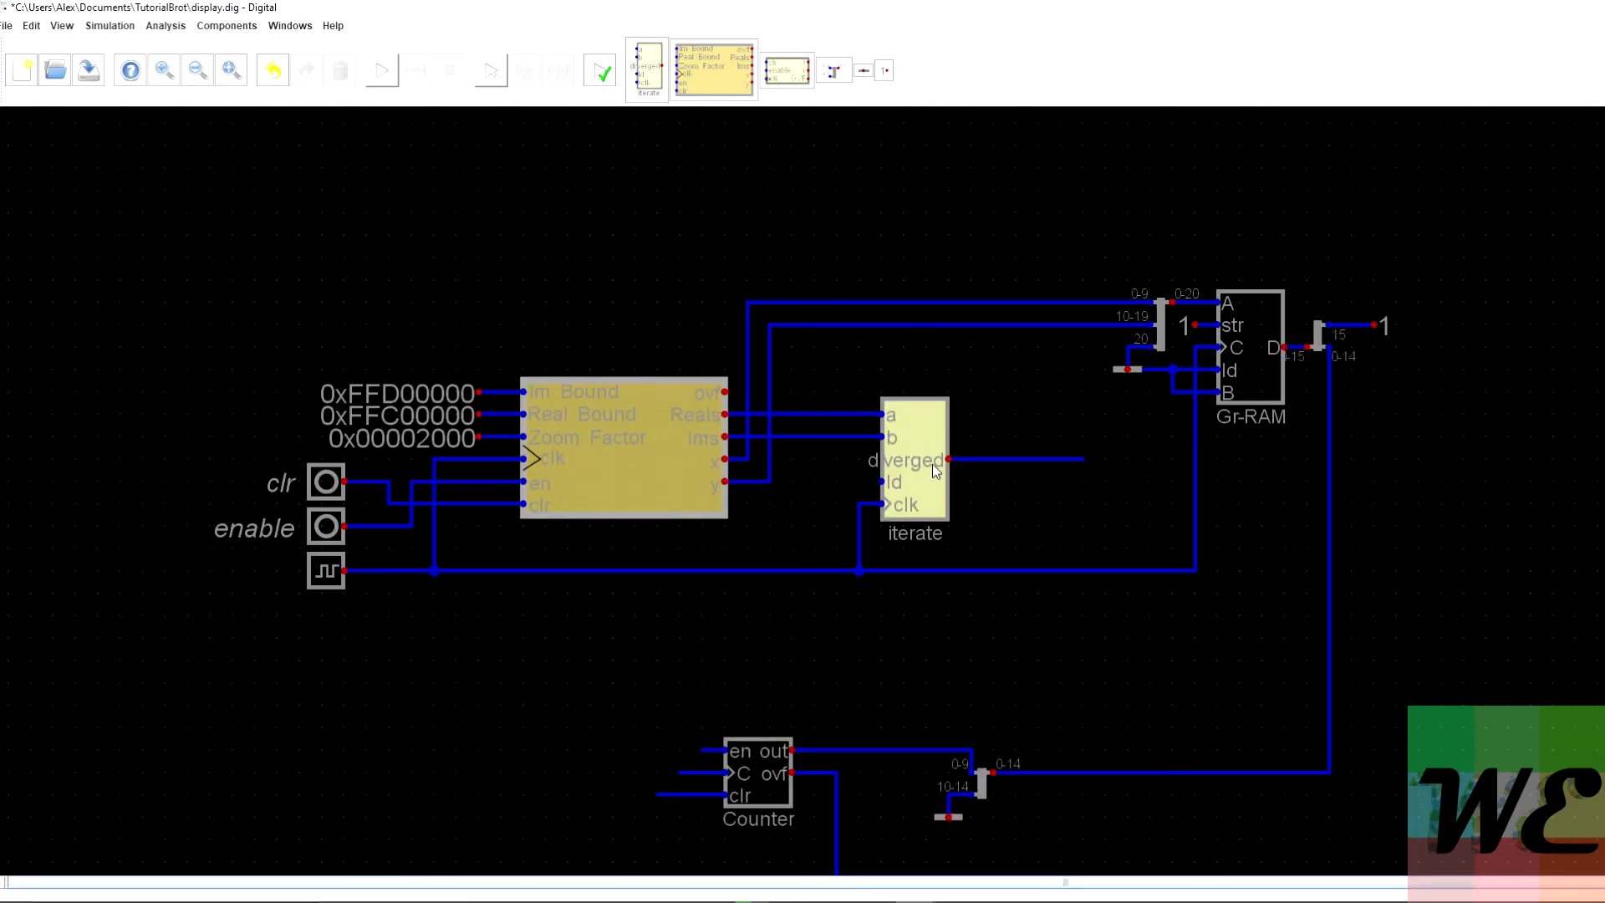
scroll(982, 431, "down", 2)
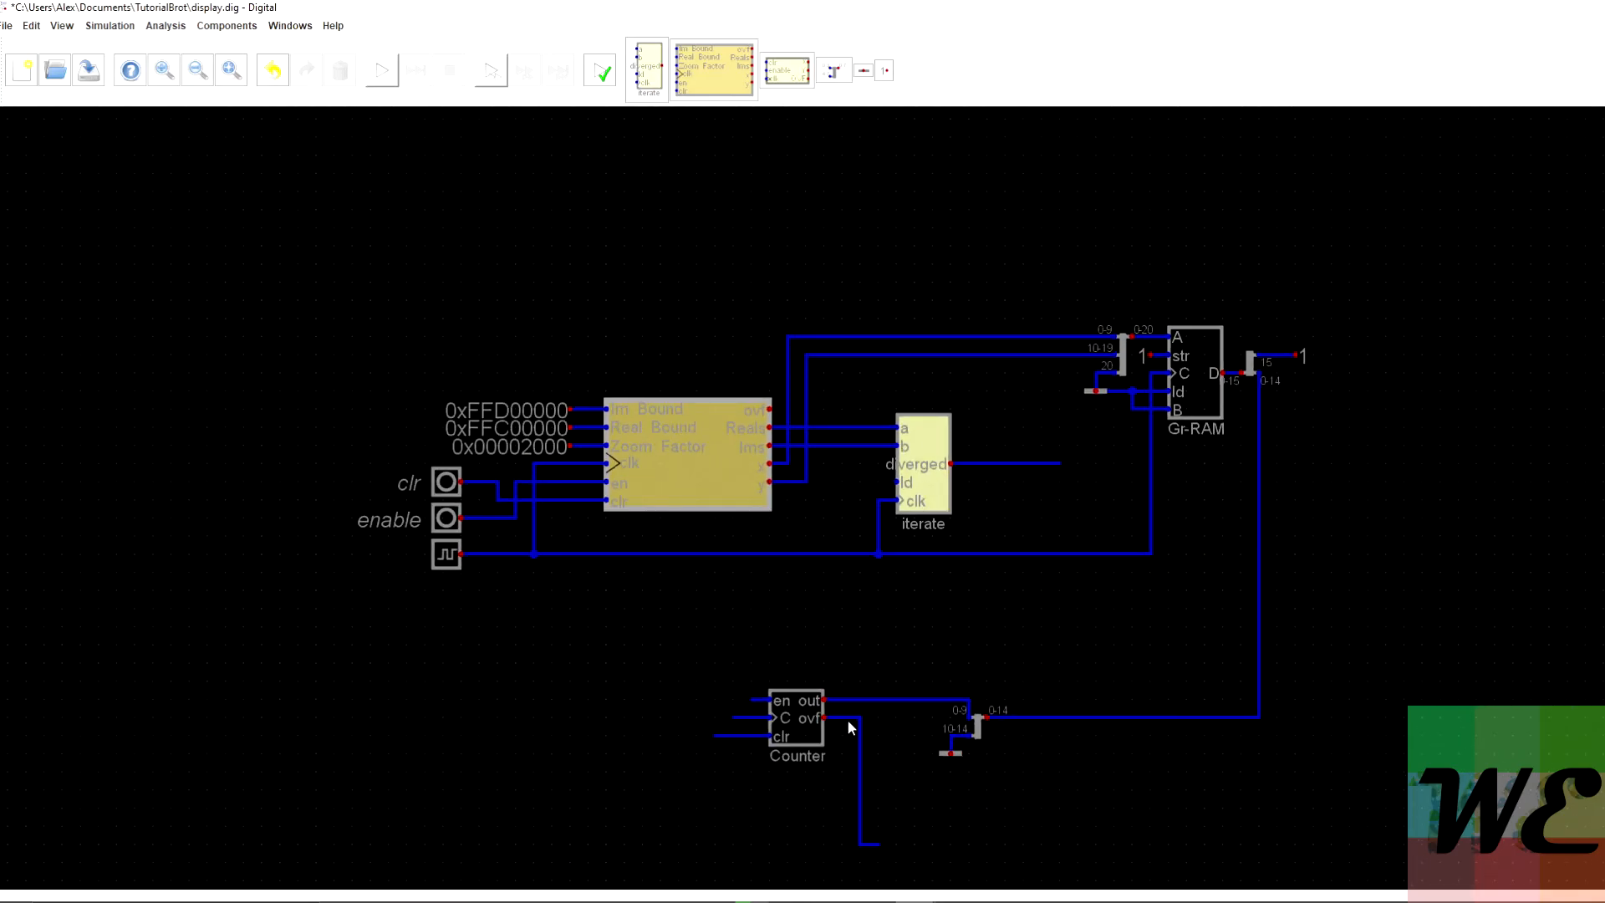
Run a wire from the Counter's ovf output up beside the iterate block and shorten the diverged wire to the same end.
mouse_move(860, 716)
left_mouse_down()
mouse_move(918, 613)
mouse_move(879, 701)
mouse_move(936, 662)
mouse_move(967, 504)
left_mouse_up()
left_click(967, 502)
left_click(1011, 493)
key("Escape")
left_click_drag(1078, 437, 999, 465)
key("Escape")
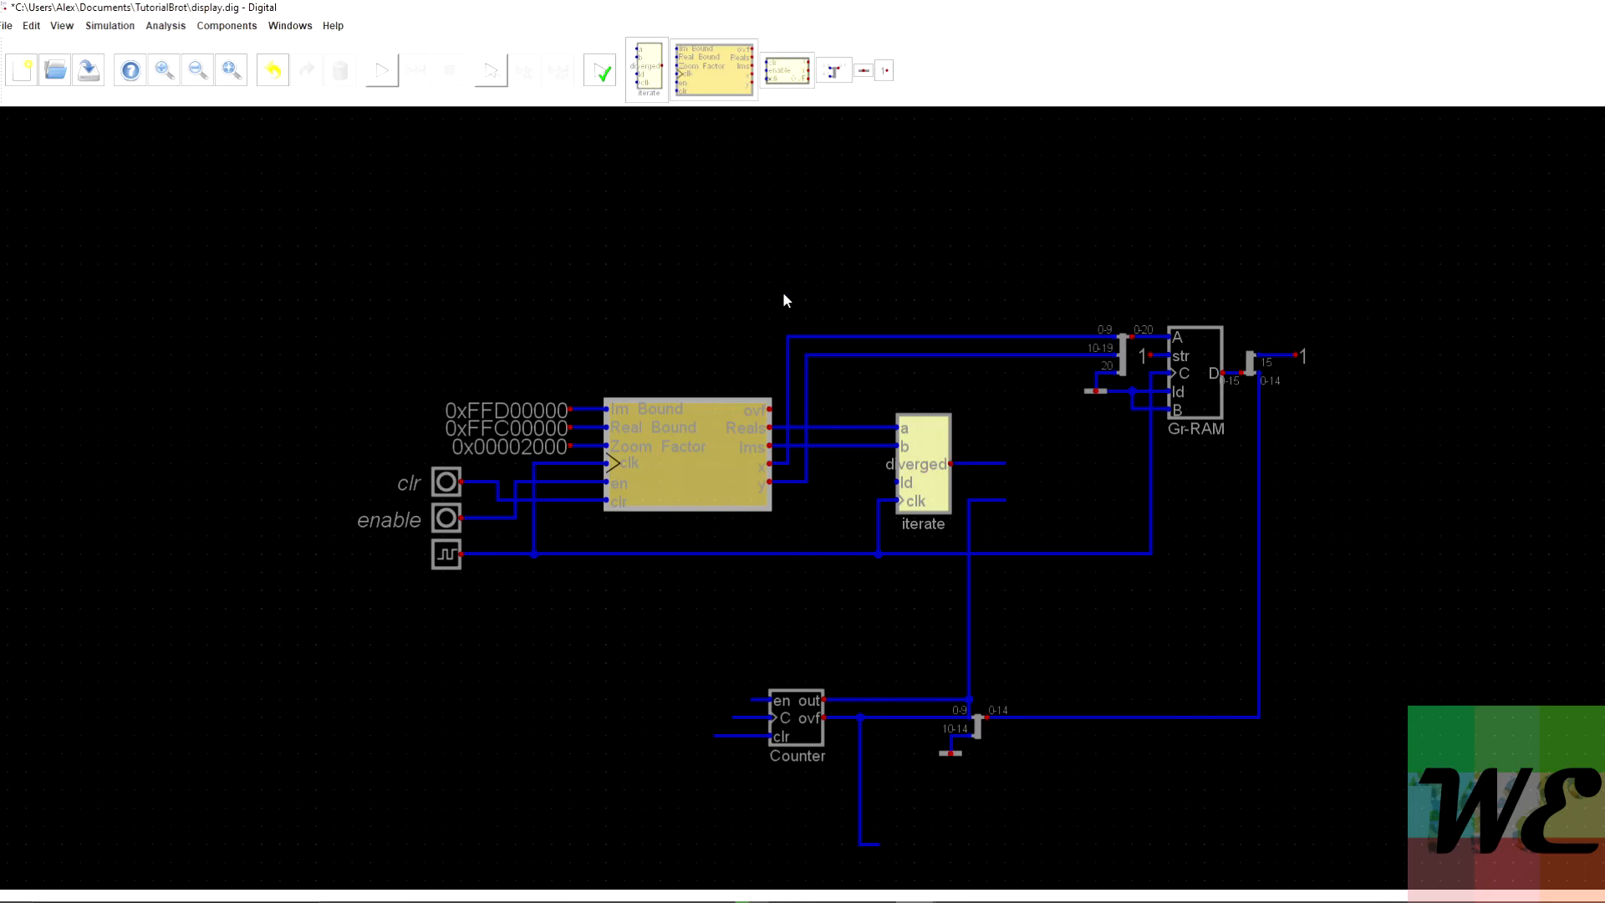
Place a wide-shape Or gate joining the iterate block's diverged wire and the Counter's ovf wire.
left_click(228, 35)
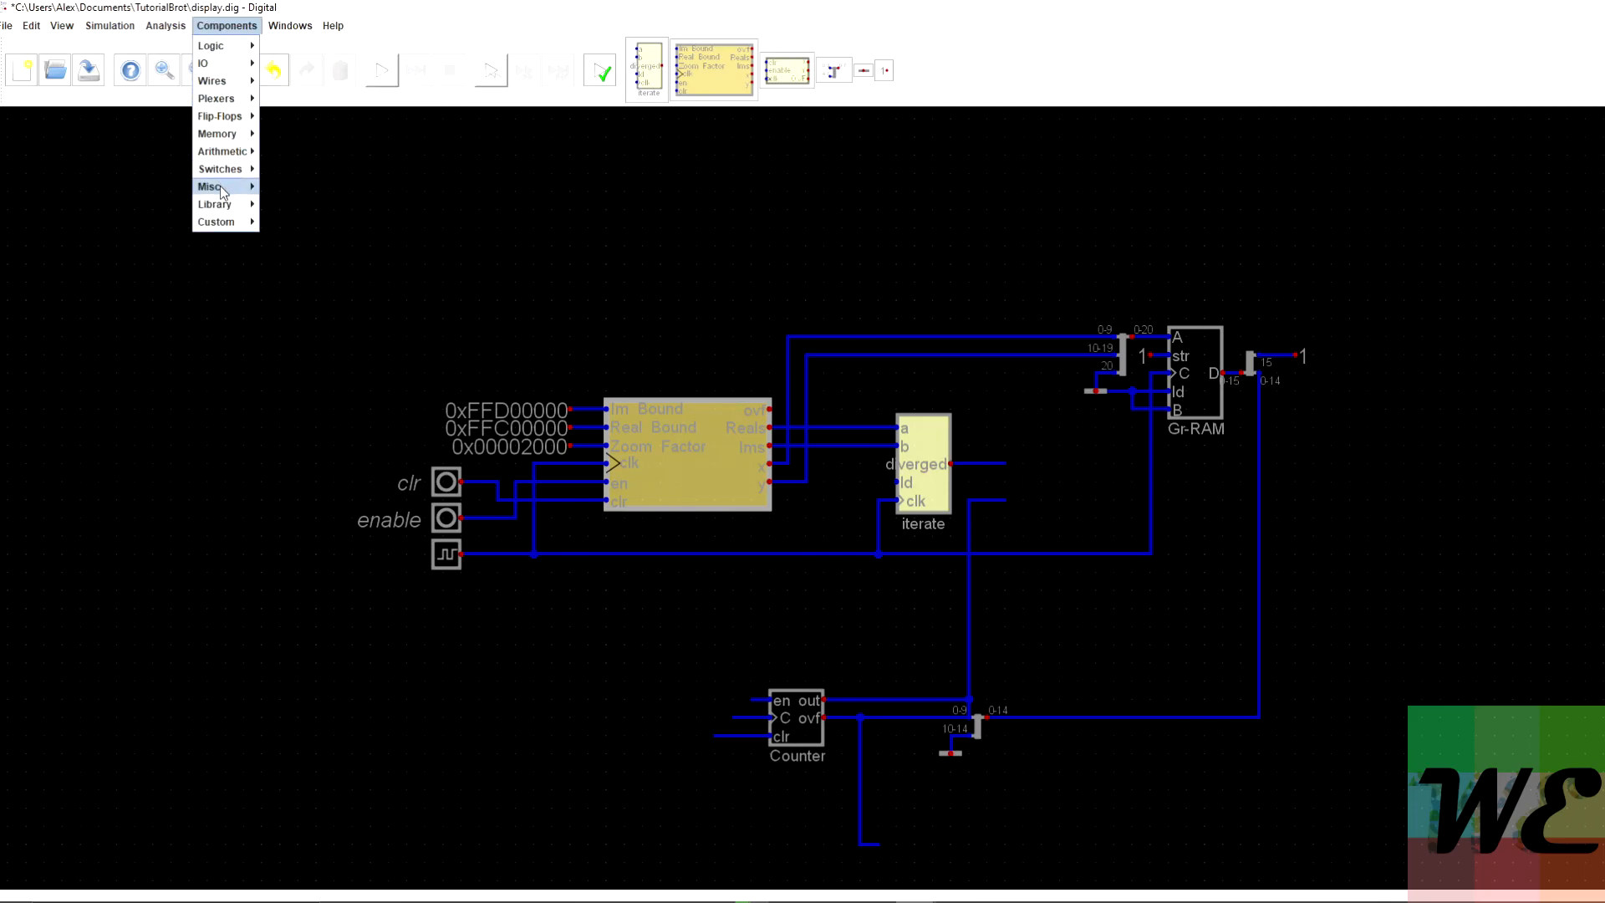
mouse_move(233, 207)
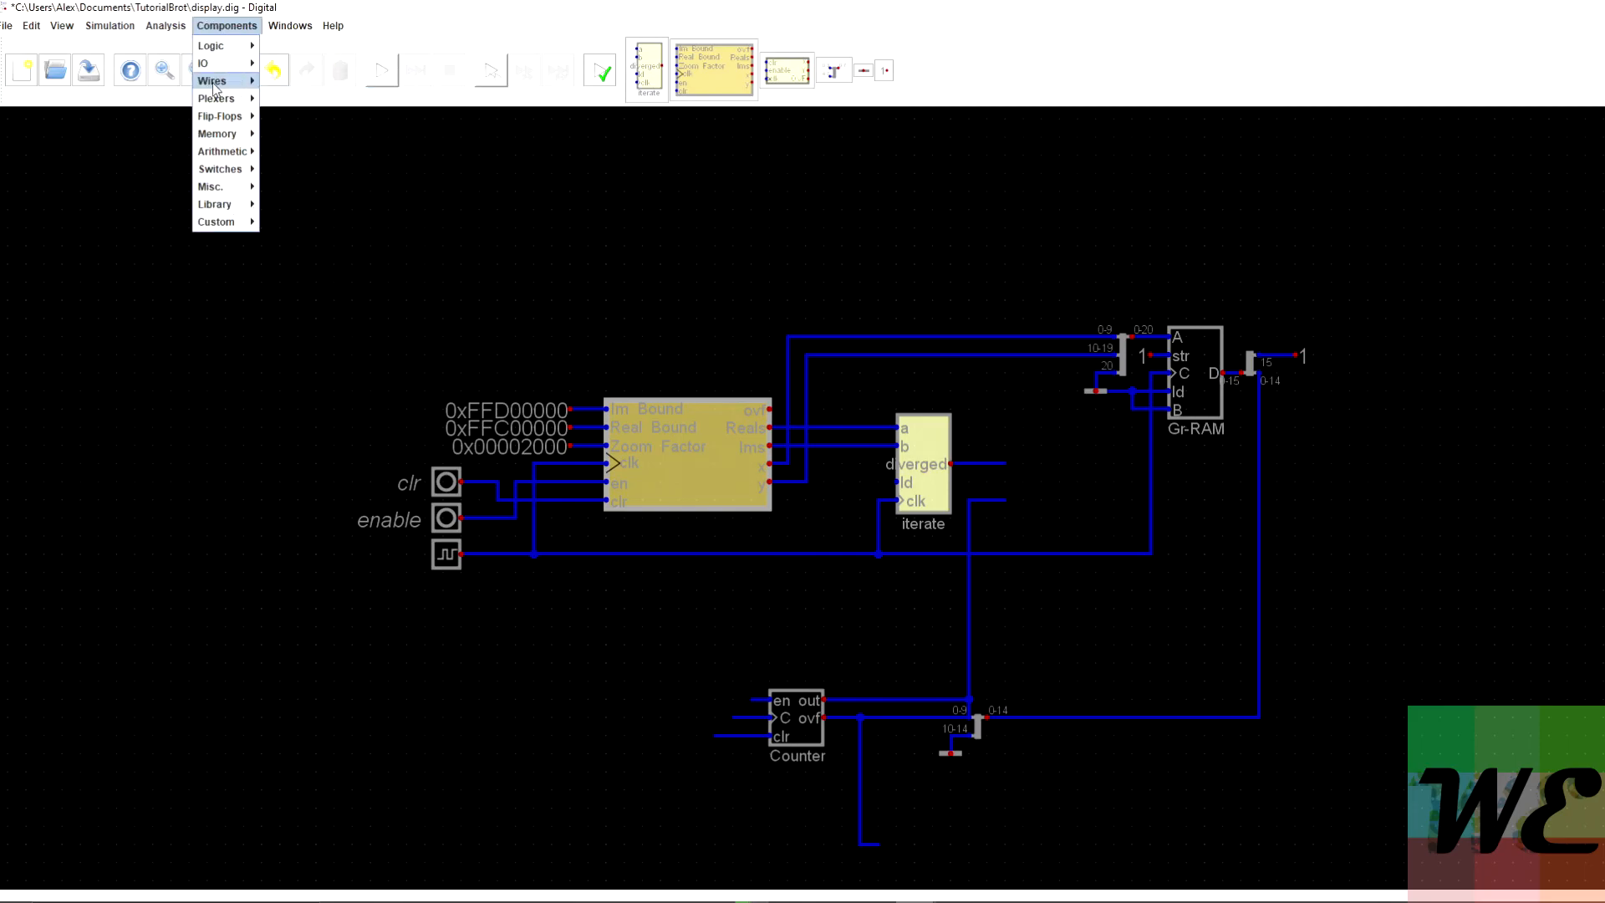
mouse_move(251, 46)
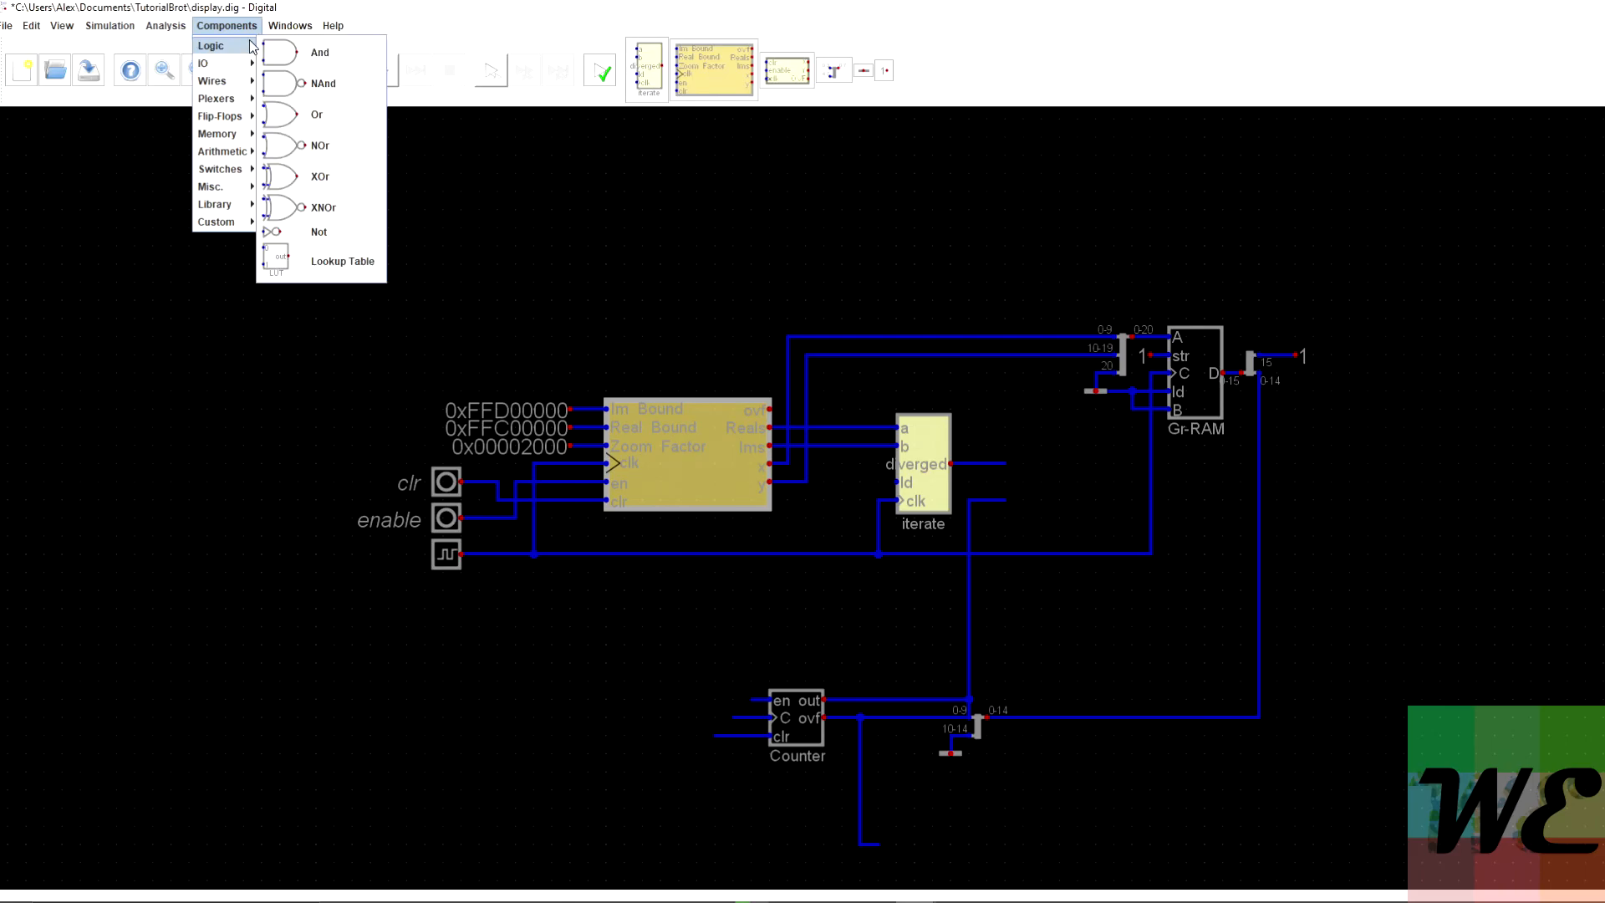
left_click(318, 115)
left_click(1055, 494)
right_click(1055, 494)
left_click(1007, 427)
left_click(1120, 538)
scroll(1045, 485, "up", 1)
scroll(1037, 483, "up", 1)
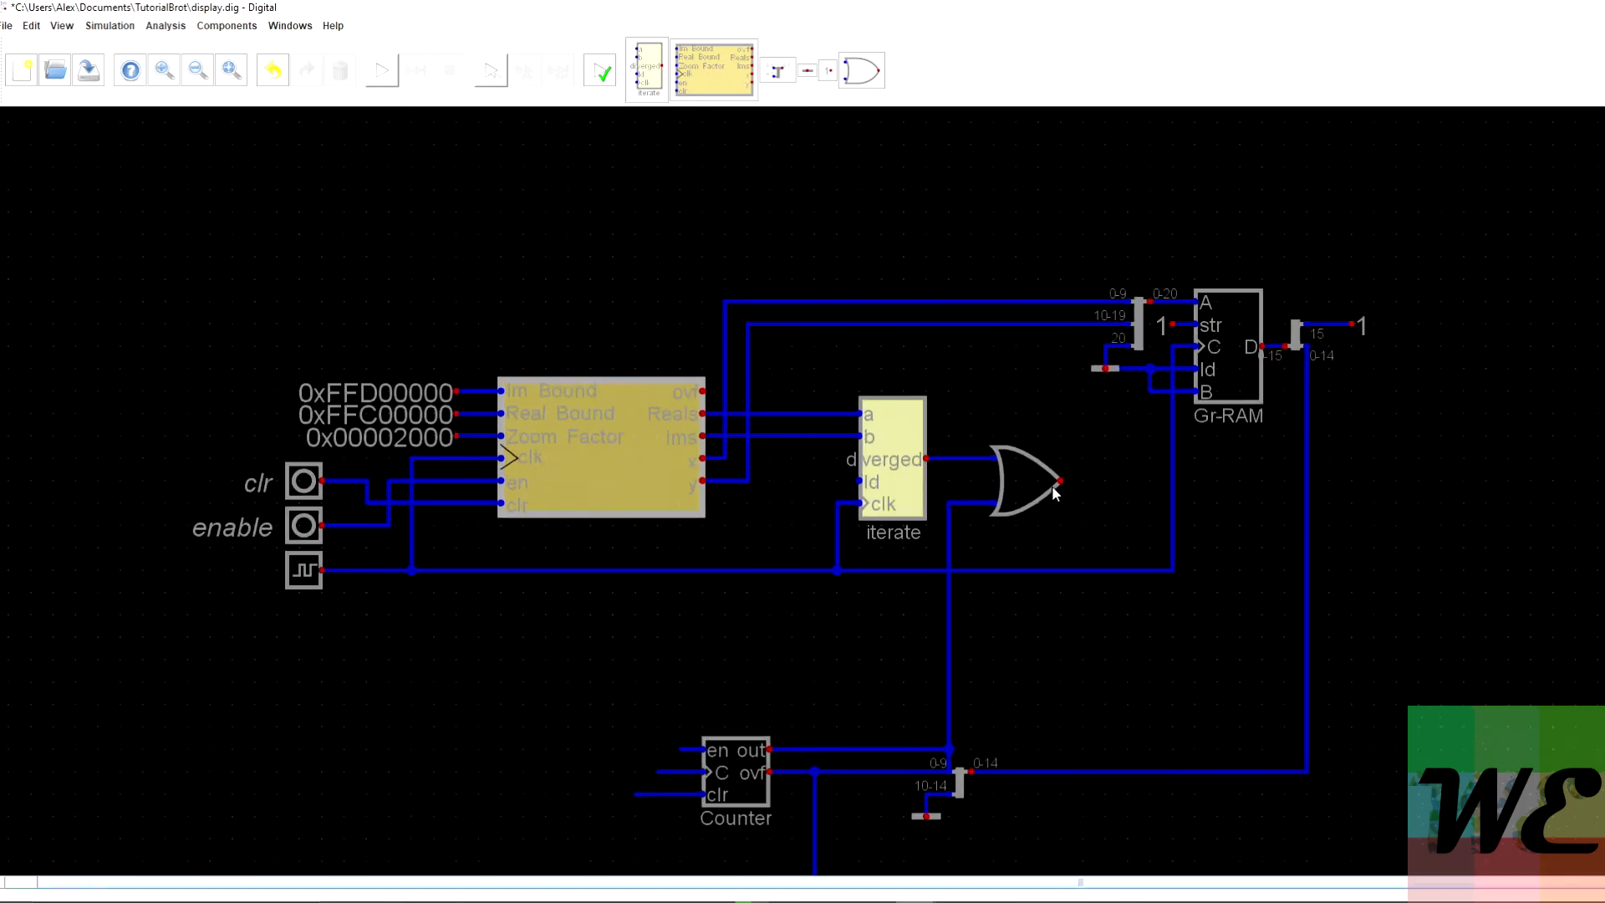
scroll(1012, 481, "down", 1)
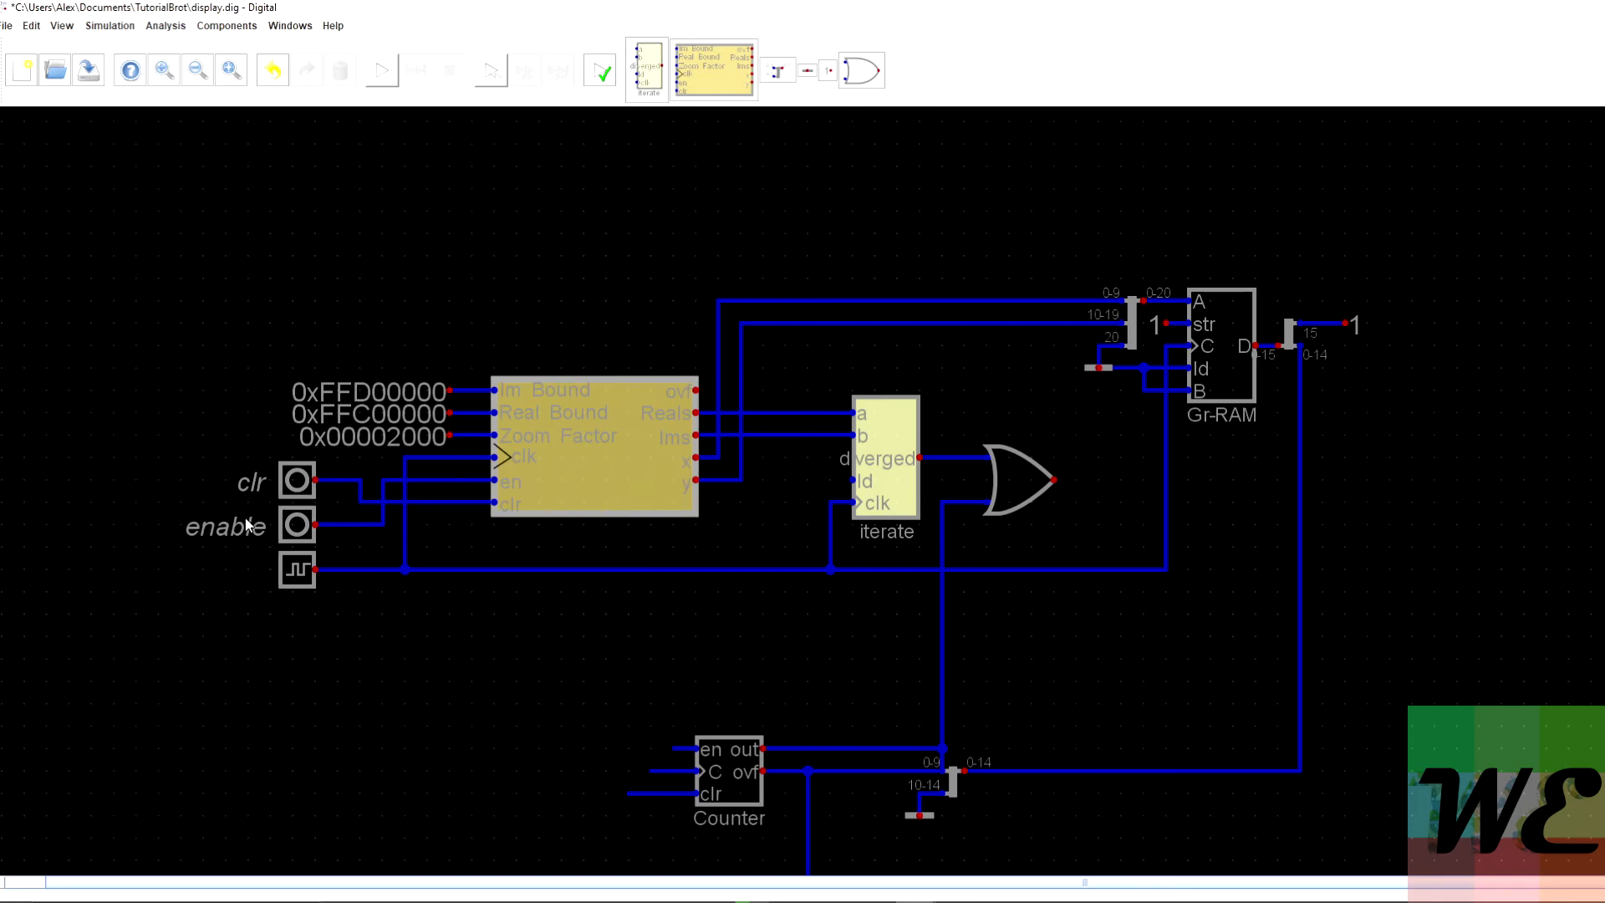
Disconnect the enable input, run the coordinate block's en wire straight down past the clock line, and move enable below the clock source.
left_click(380, 526)
key("Delete")
left_click(382, 613)
key("Escape")
left_click_drag(297, 526, 230, 681)
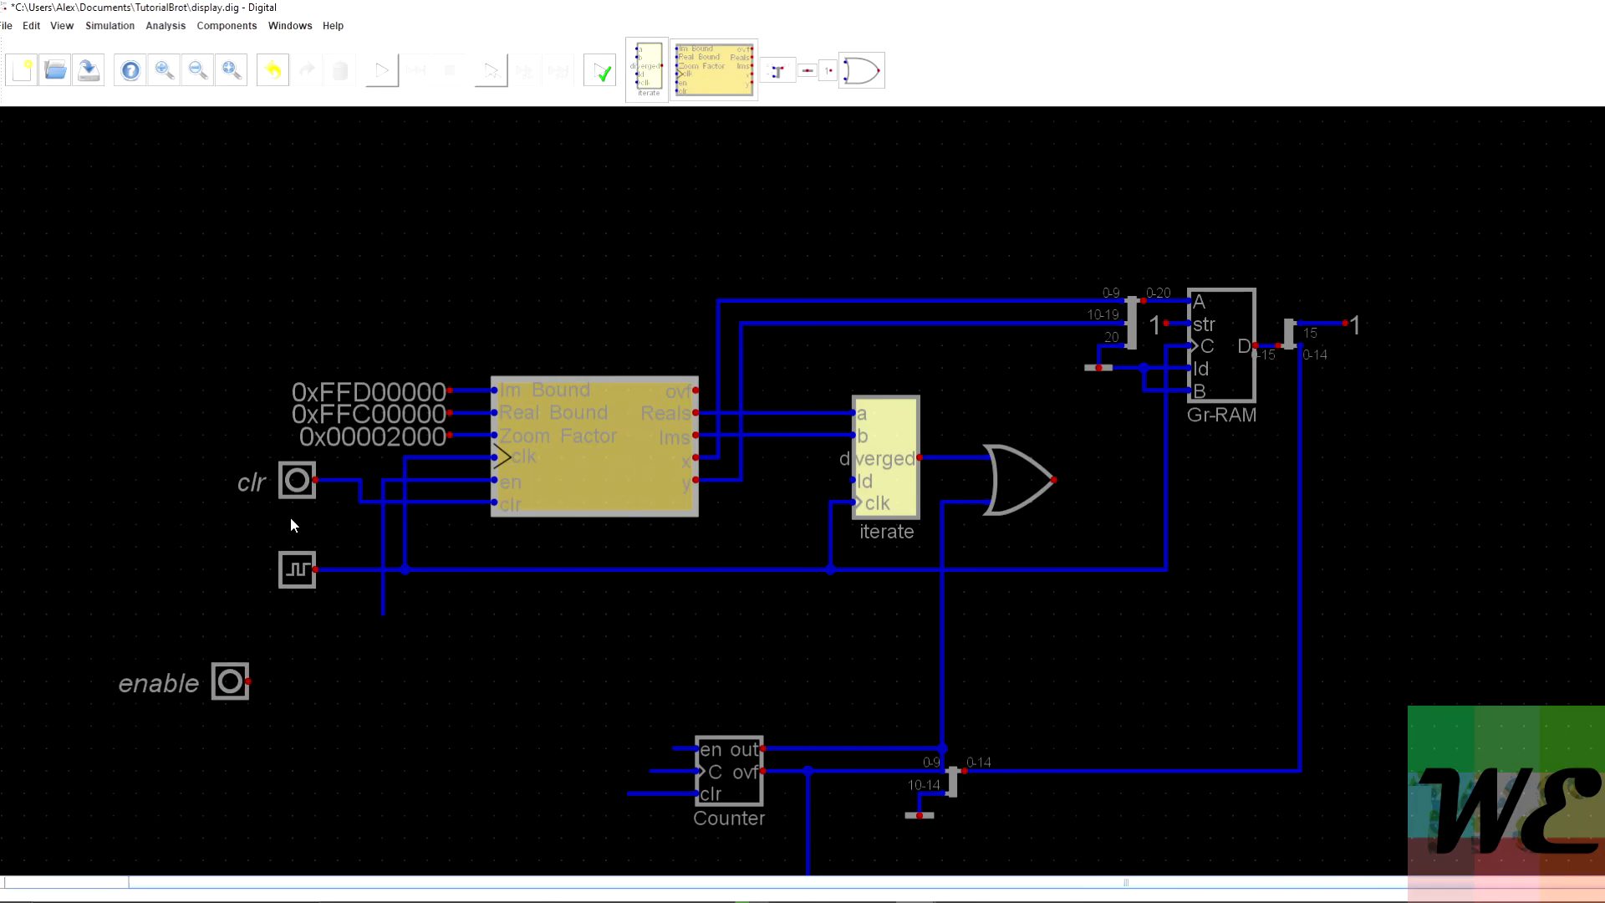
Place an And gate below the clock line near the loose end of the en wire.
left_click(229, 25)
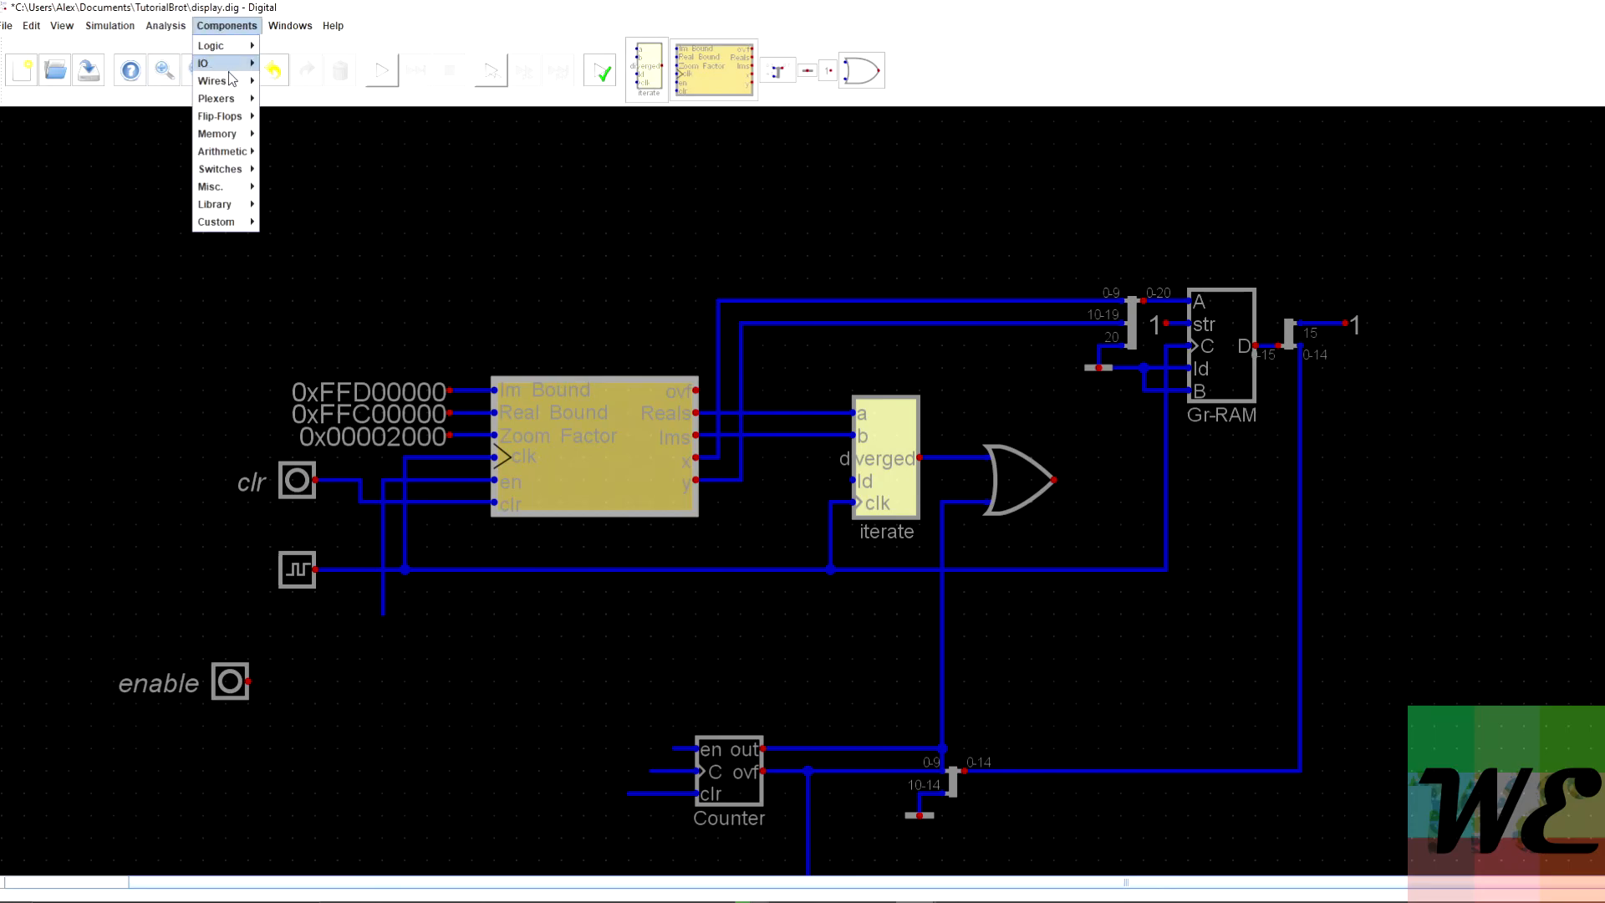
mouse_move(226, 46)
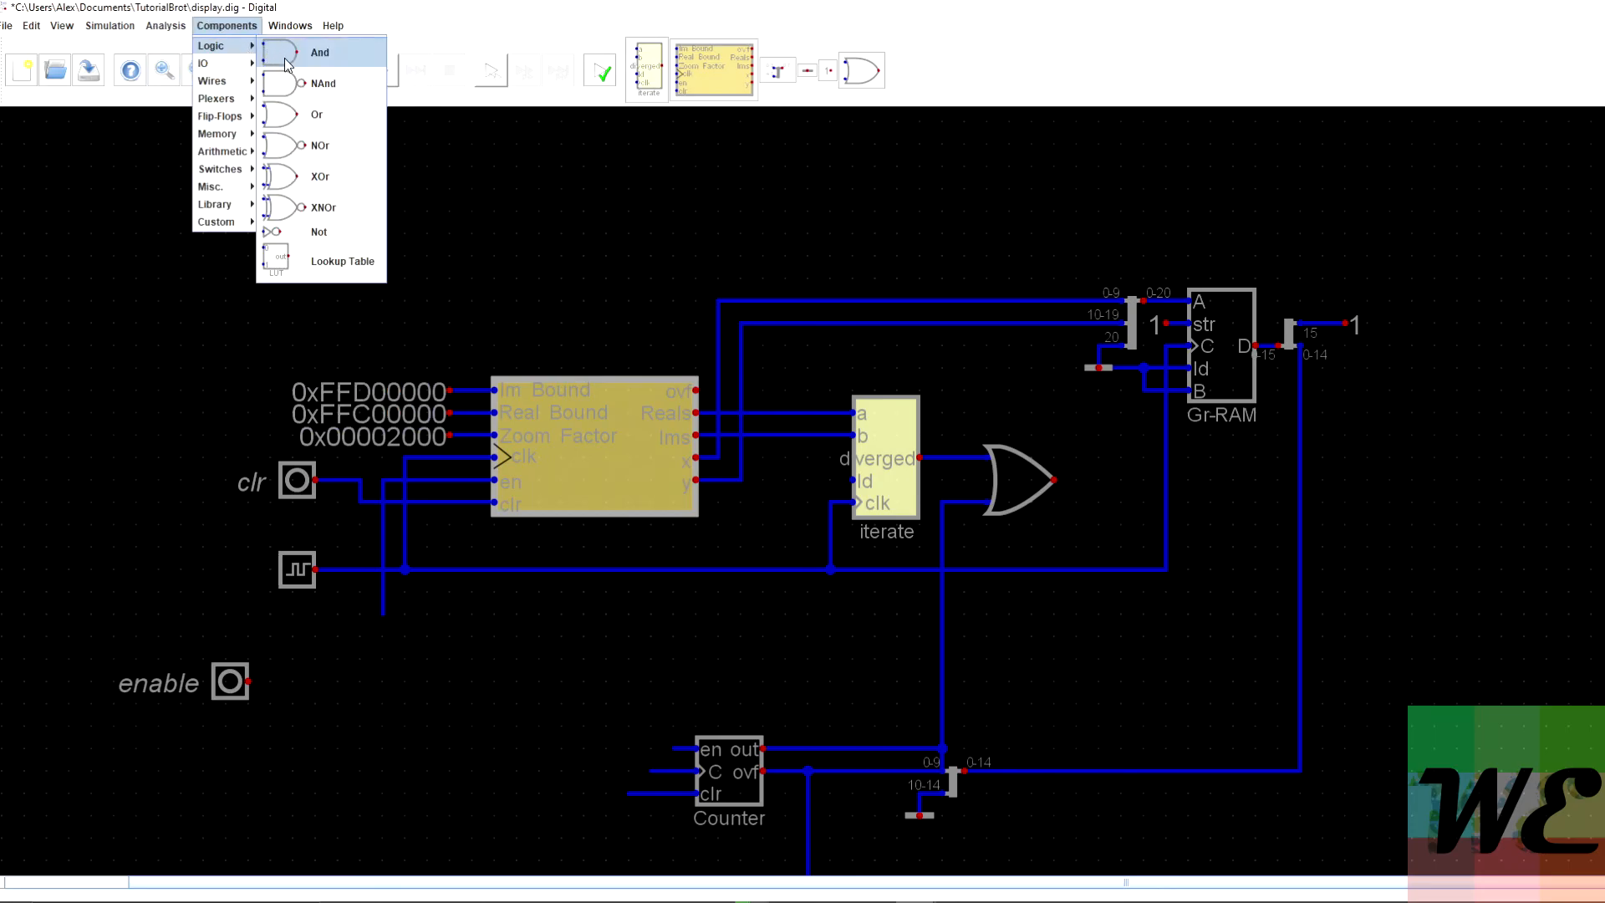
left_click(289, 49)
left_click(416, 676)
left_click(368, 635)
left_click_drag(372, 654, 380, 700)
Rotate the And gate 90° with Wide Shape enabled and set its output on the end of the en wire.
right_click(380, 700)
left_click(352, 655)
left_click(472, 695)
left_click(370, 728)
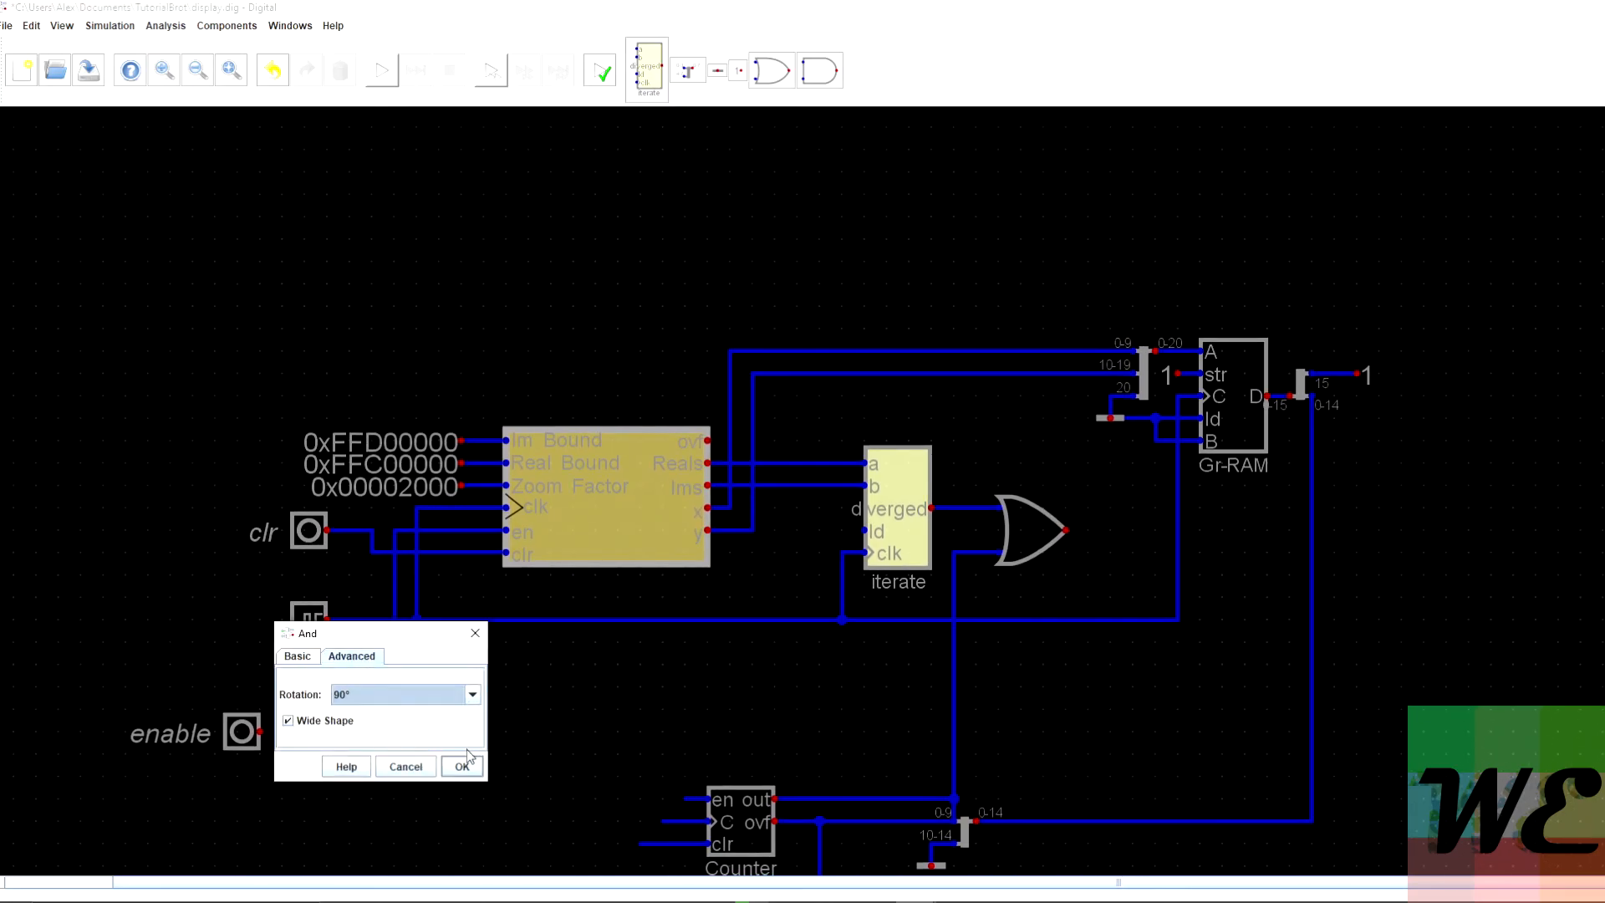
left_click(338, 723)
left_click(459, 767)
left_click(353, 663)
left_click(387, 700)
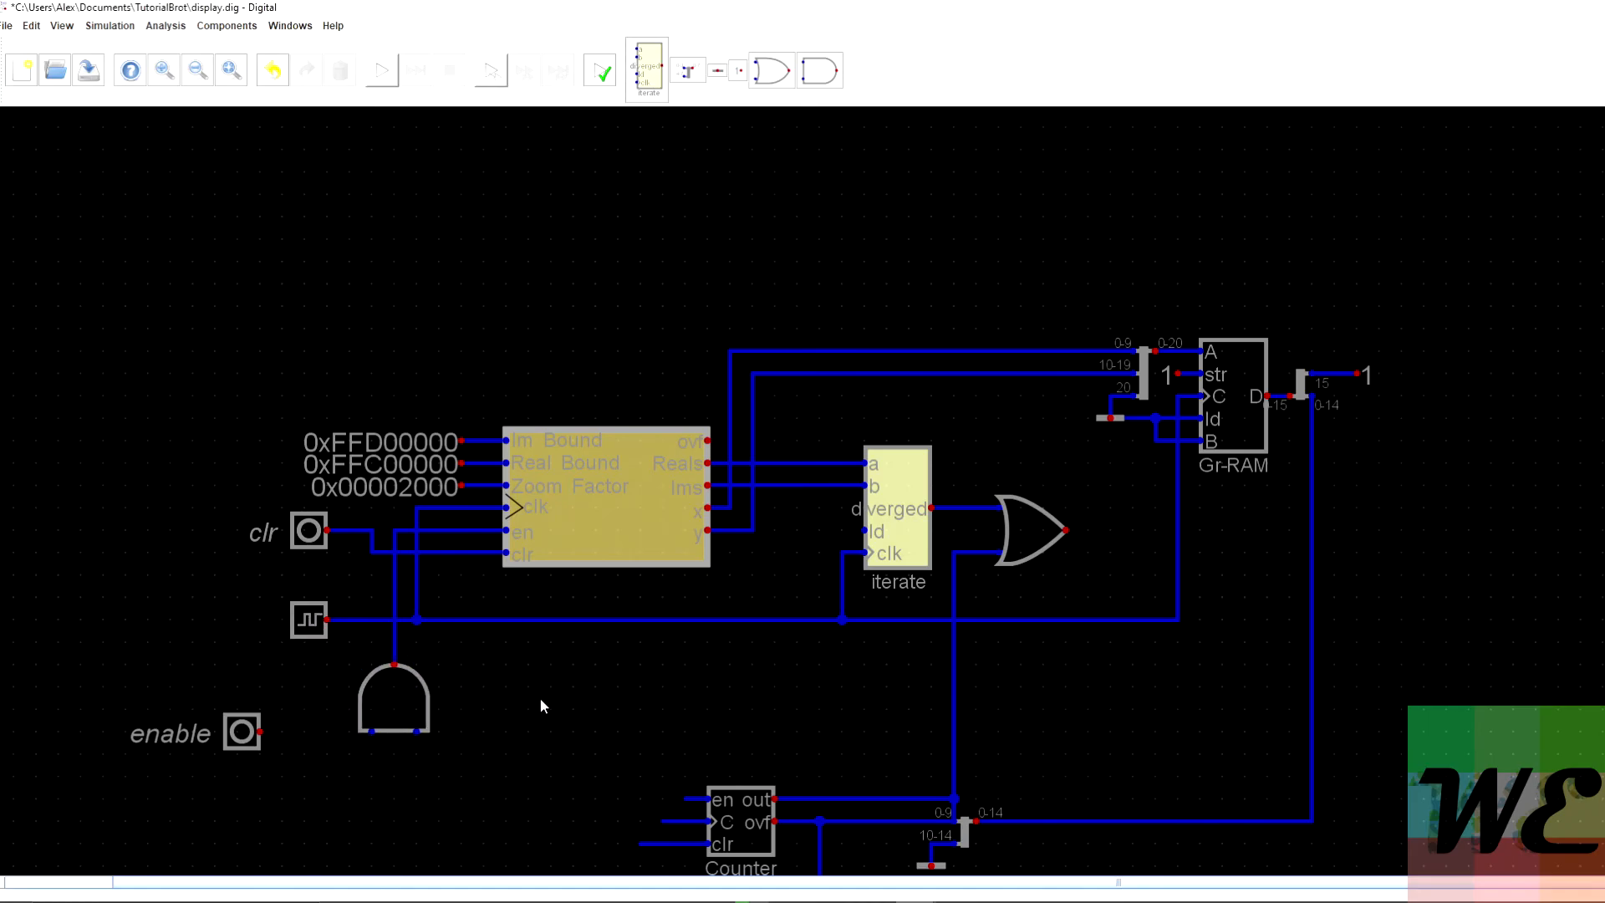
Wire the And gate's right-hand input to the Or gate's output, routing below the clock line.
left_click(417, 733)
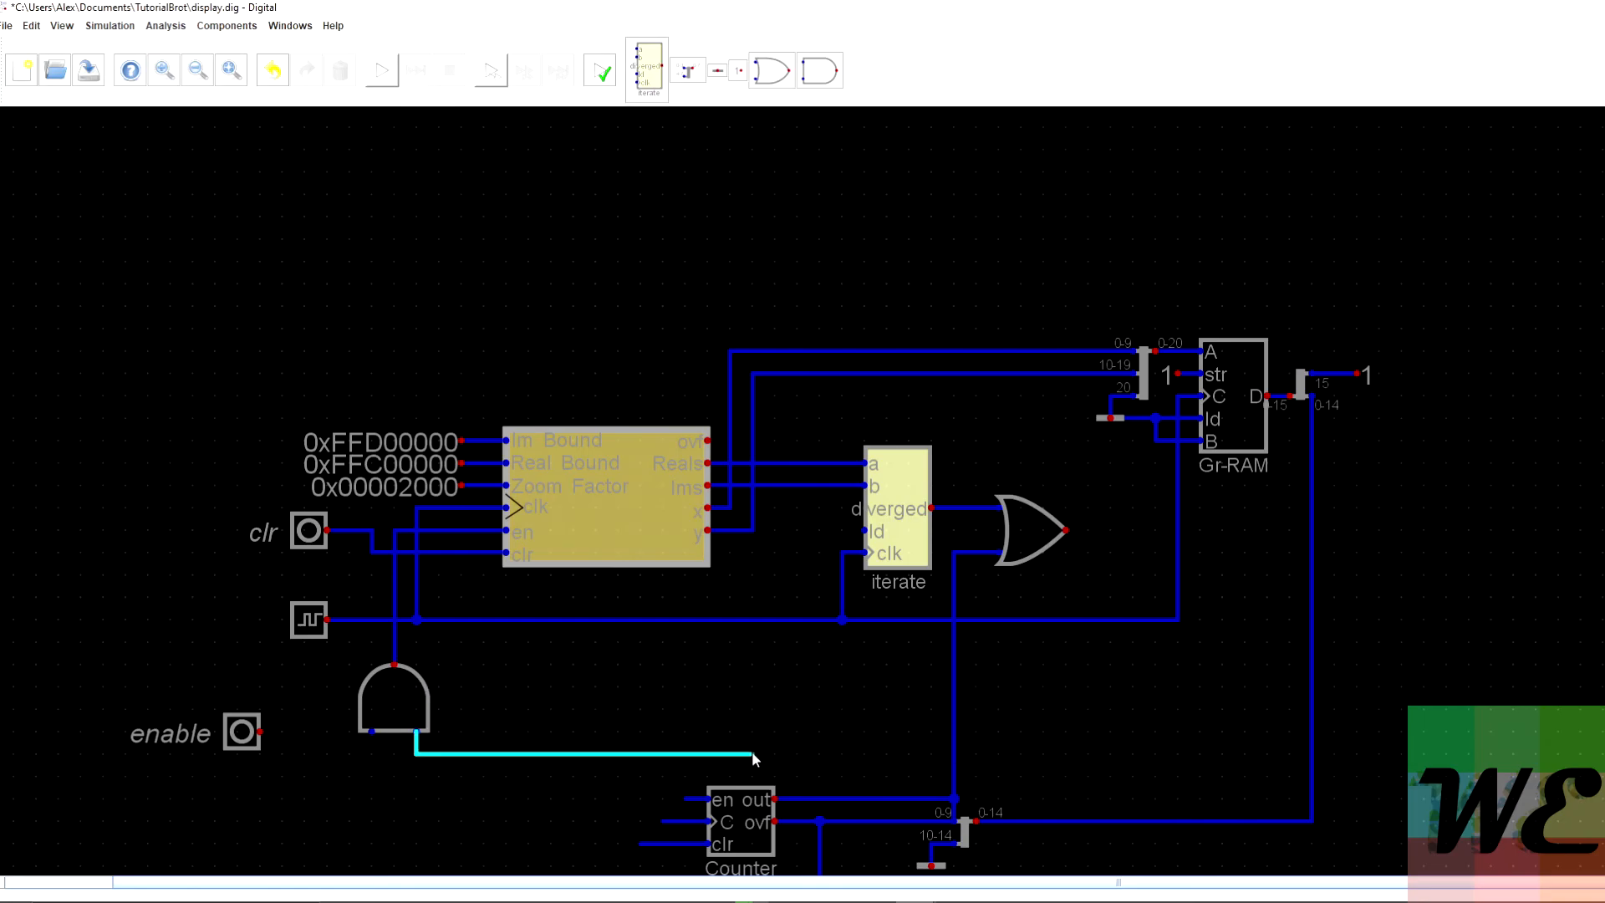
left_click(967, 752)
left_click(1087, 532)
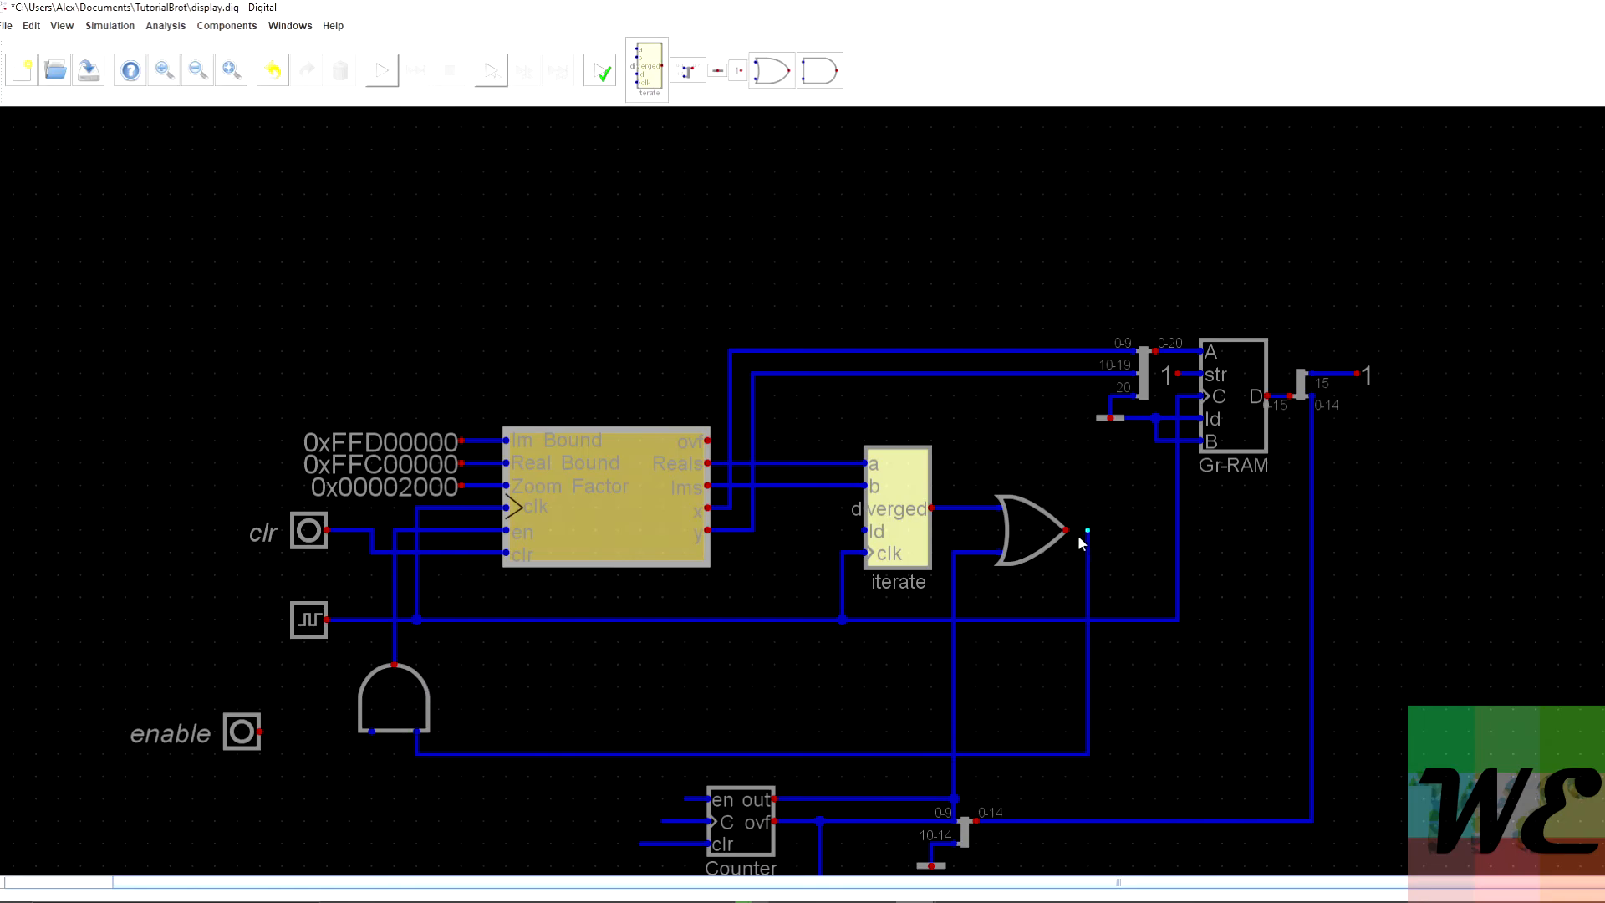
Move the Counter, its splitter, ground and attached wires two grid units down, away from the And gate's feedback wire.
left_click_drag(747, 582, 936, 374)
left_click_drag(679, 666, 711, 552)
left_click_drag(1390, 716, 794, 448)
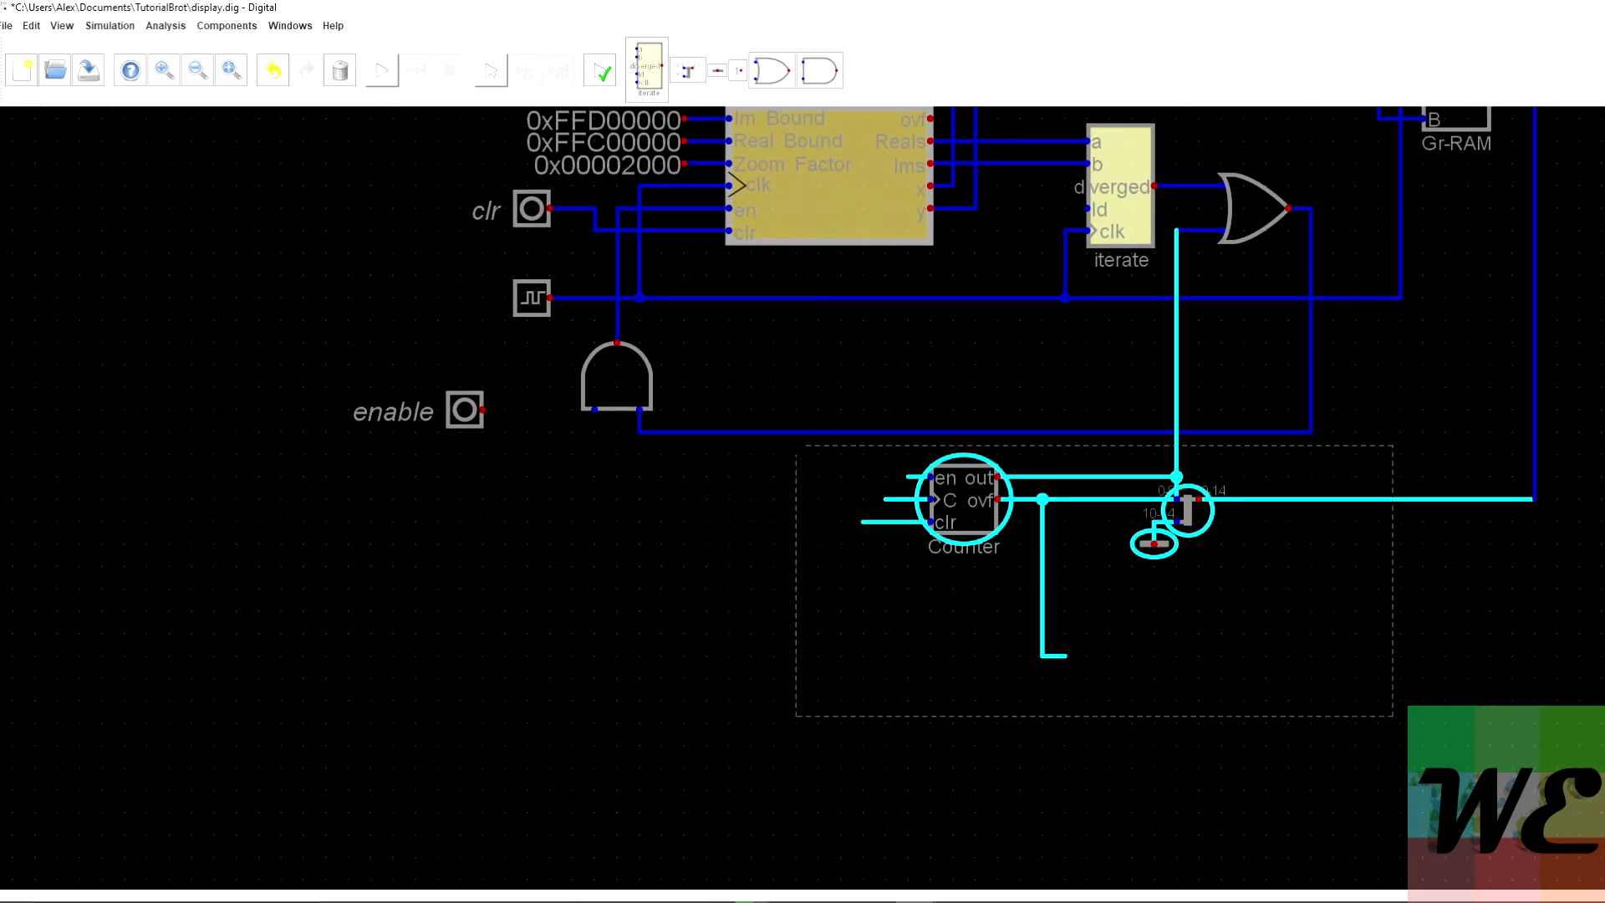
left_click_drag(989, 523, 998, 583)
left_click_drag(1600, 602, 1537, 572)
left_click(1239, 609)
scroll(882, 581, "down", 2)
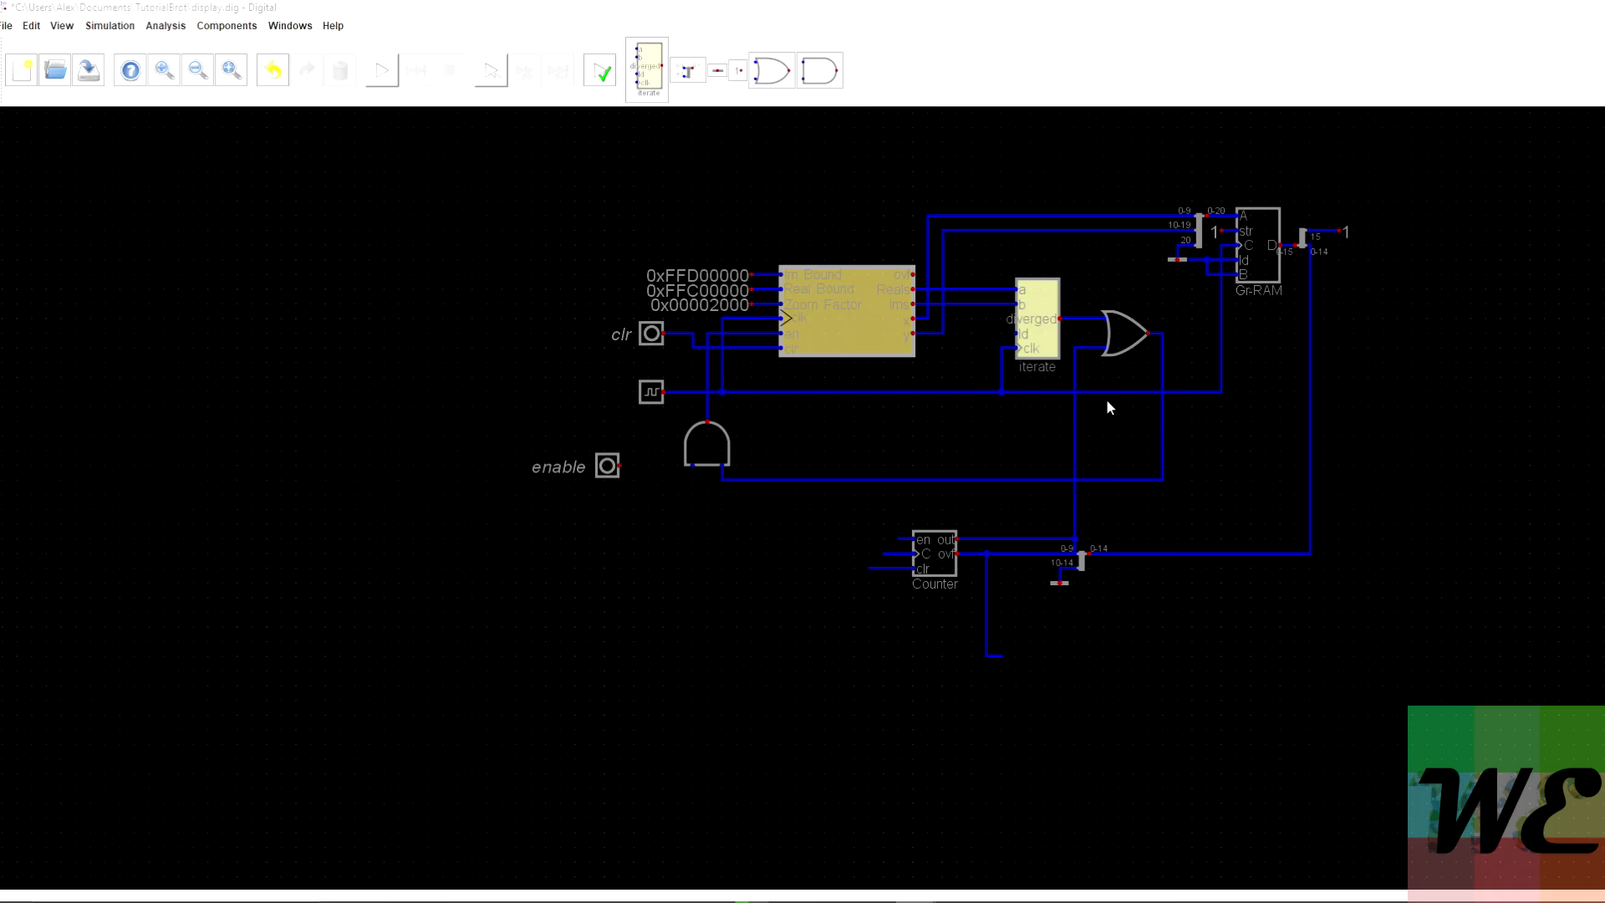
Place a clocked RS flip-flop between the coordinate block and the iterate block.
scroll(781, 463, "up", 3)
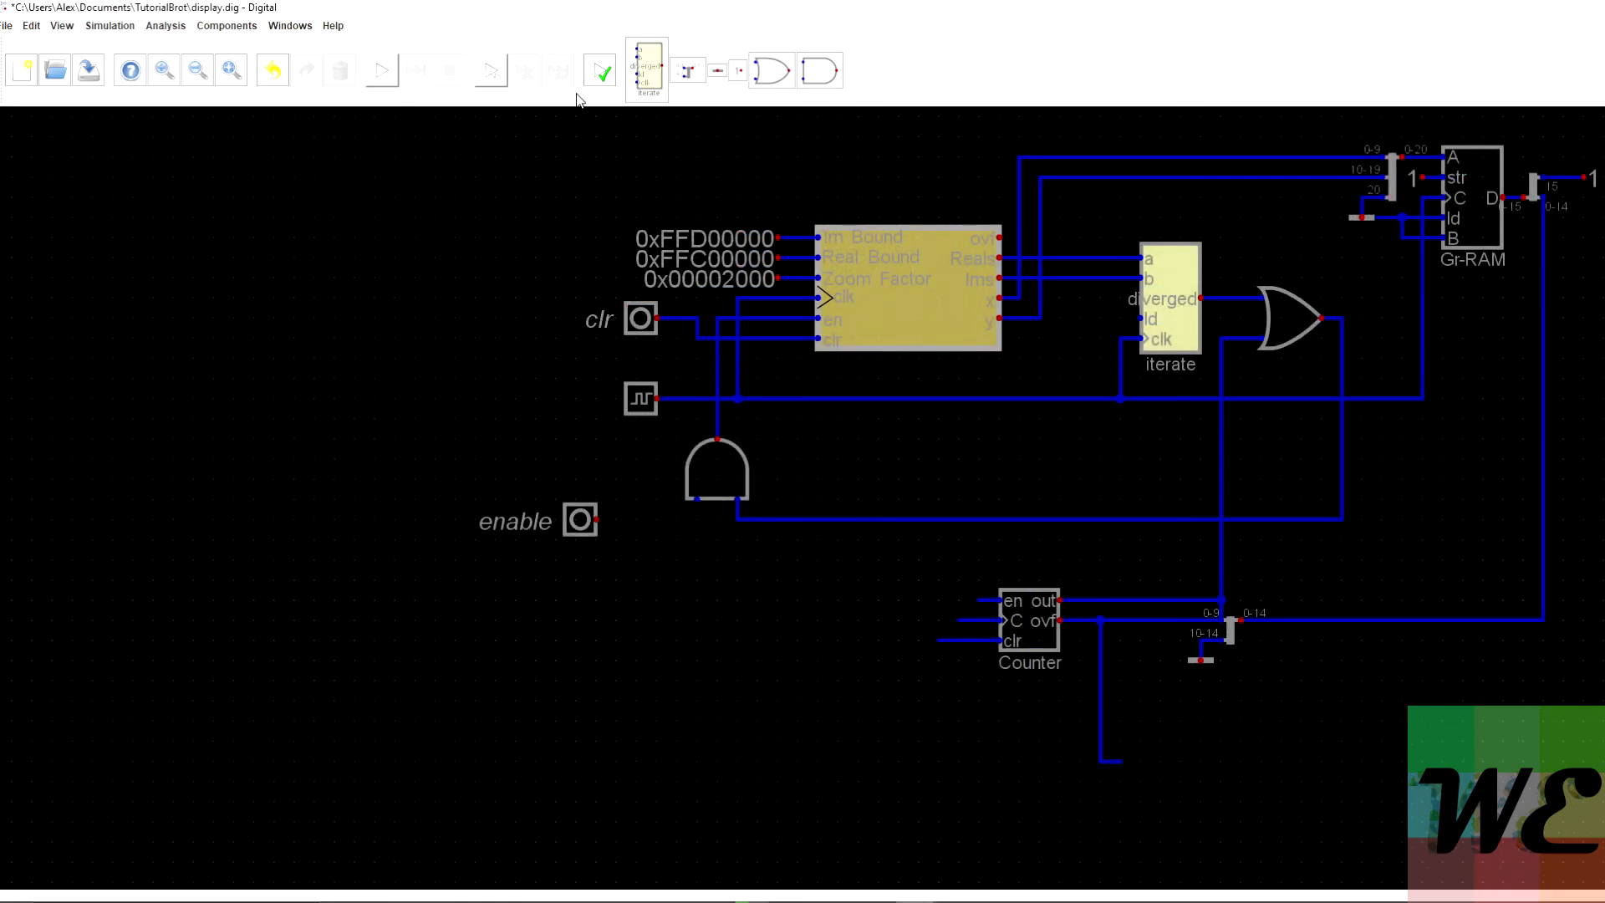
left_click(224, 26)
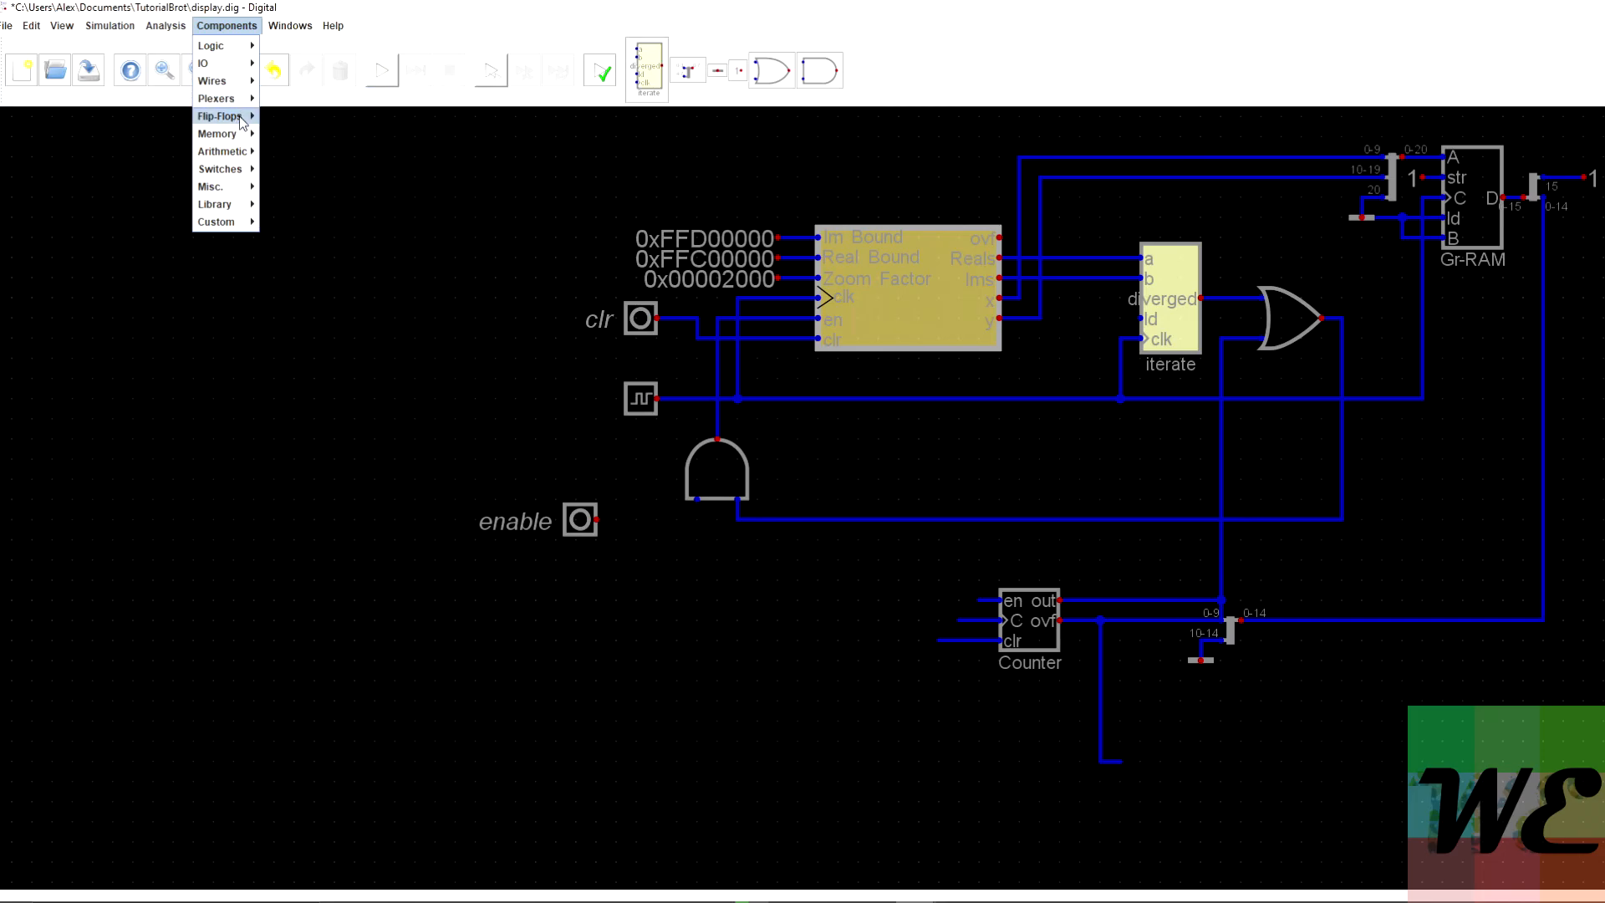
mouse_move(238, 116)
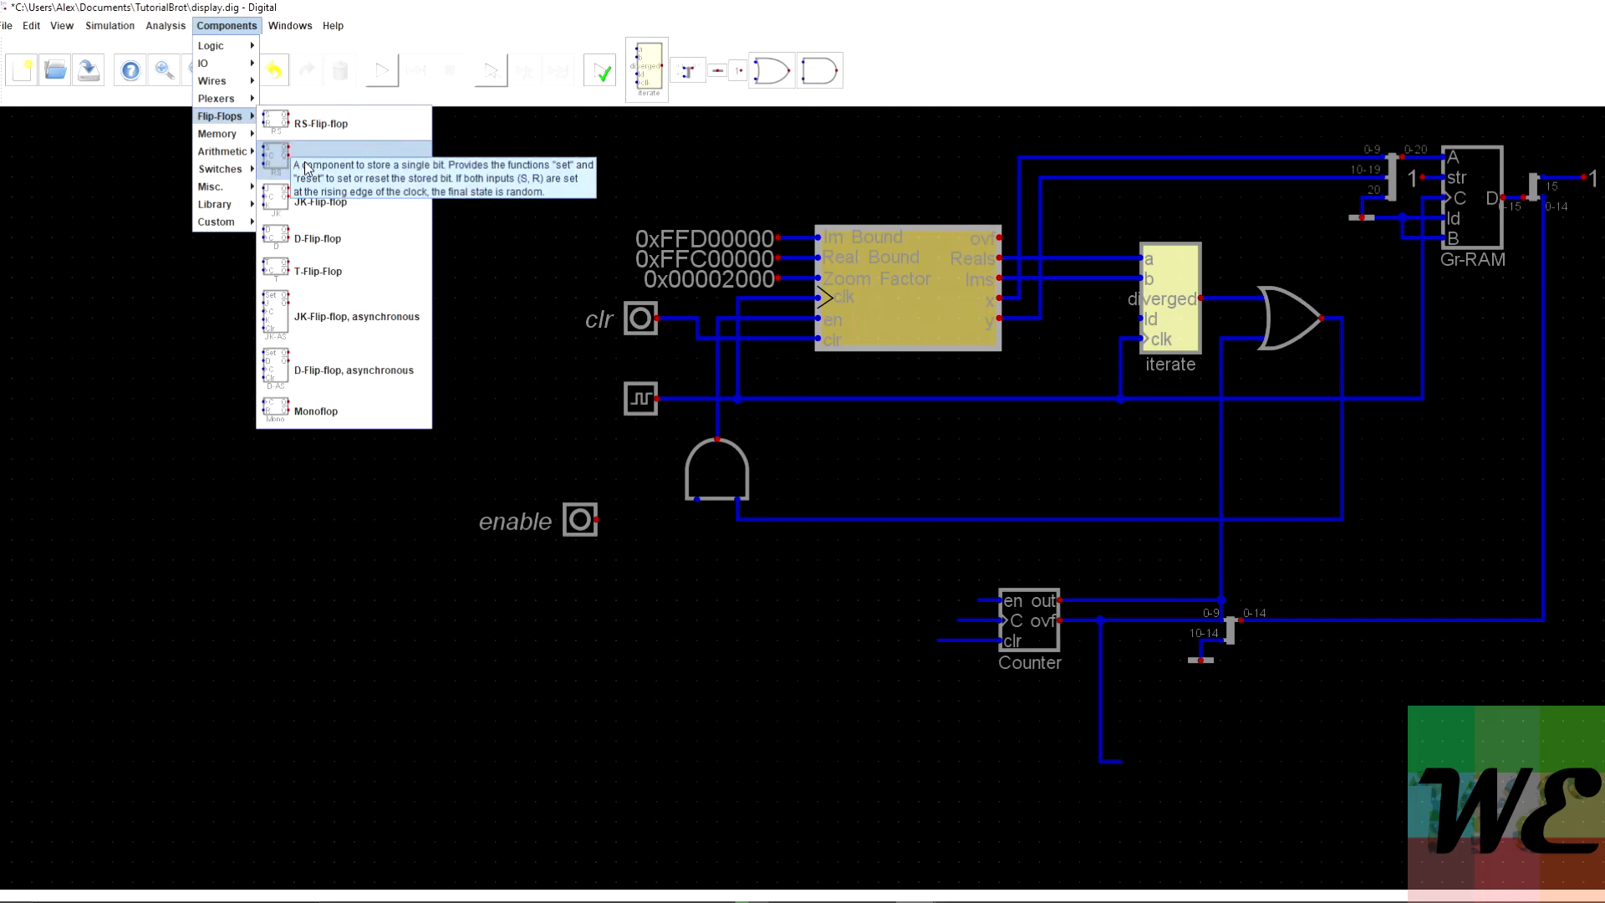
left_click(292, 159)
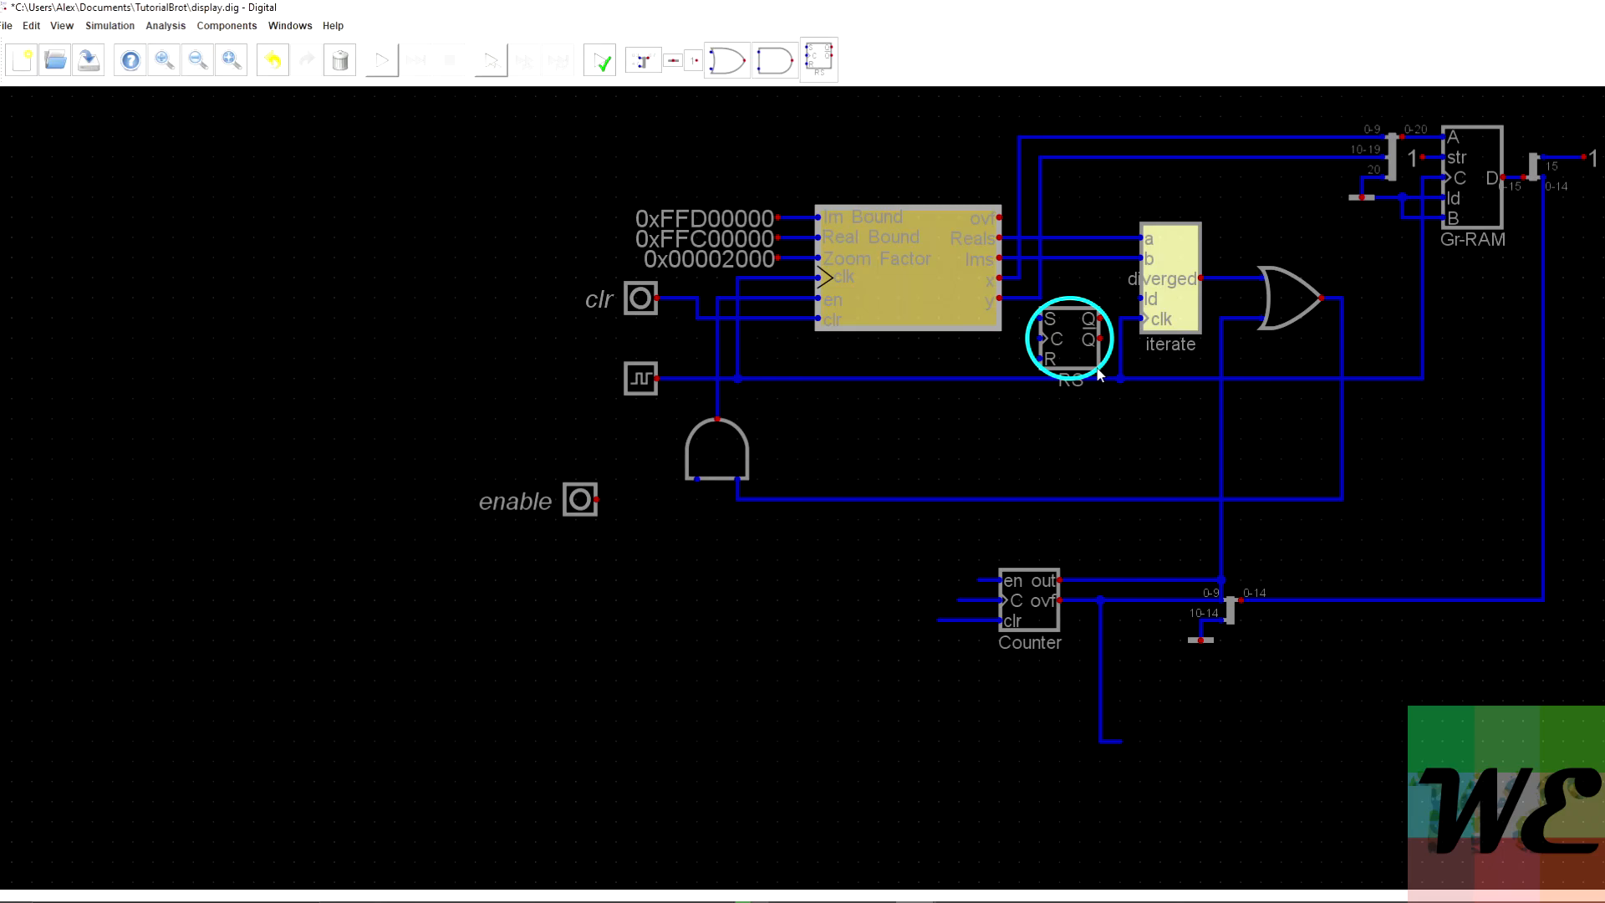
left_click(1098, 373)
Shift the iterate block, Or gate and Gr-RAM section to the right and reposition the RS flip-flop in the widened gap.
left_click_drag(1105, 105, 1525, 639)
left_click_drag(1169, 302, 1311, 301)
left_click(1050, 325)
left_click(1108, 326)
Wire the RS flip-flop's S to the coordinate block's ovf, R to the clr line and C to the clock line.
left_click(1000, 218)
left_click(1082, 318)
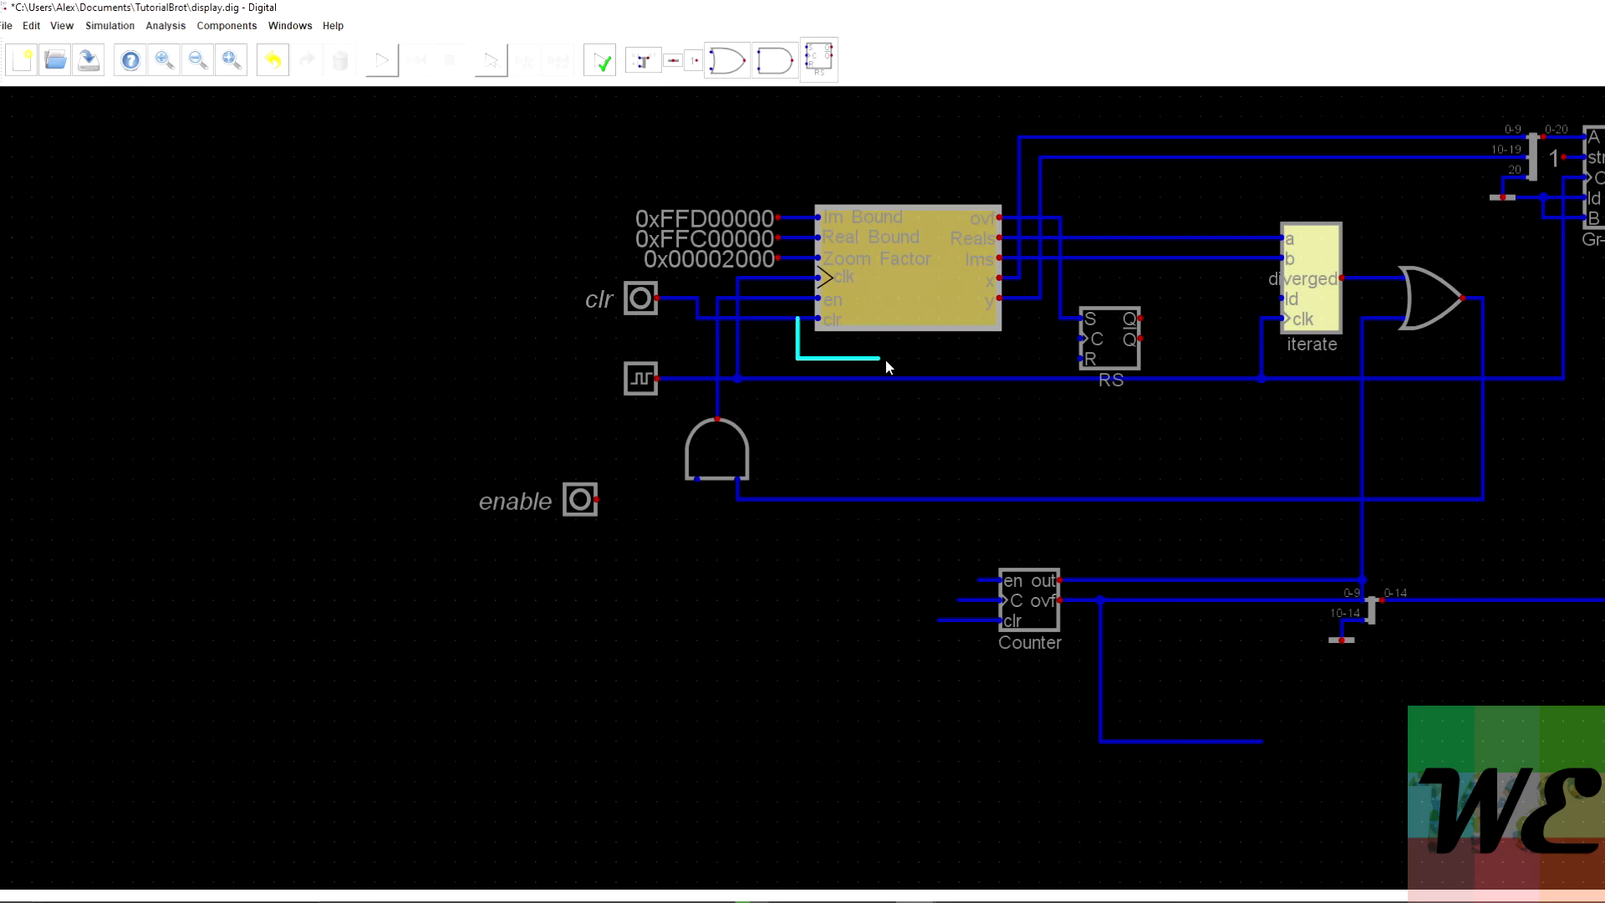
left_click(1083, 358)
left_click(1060, 378)
left_click(1083, 338)
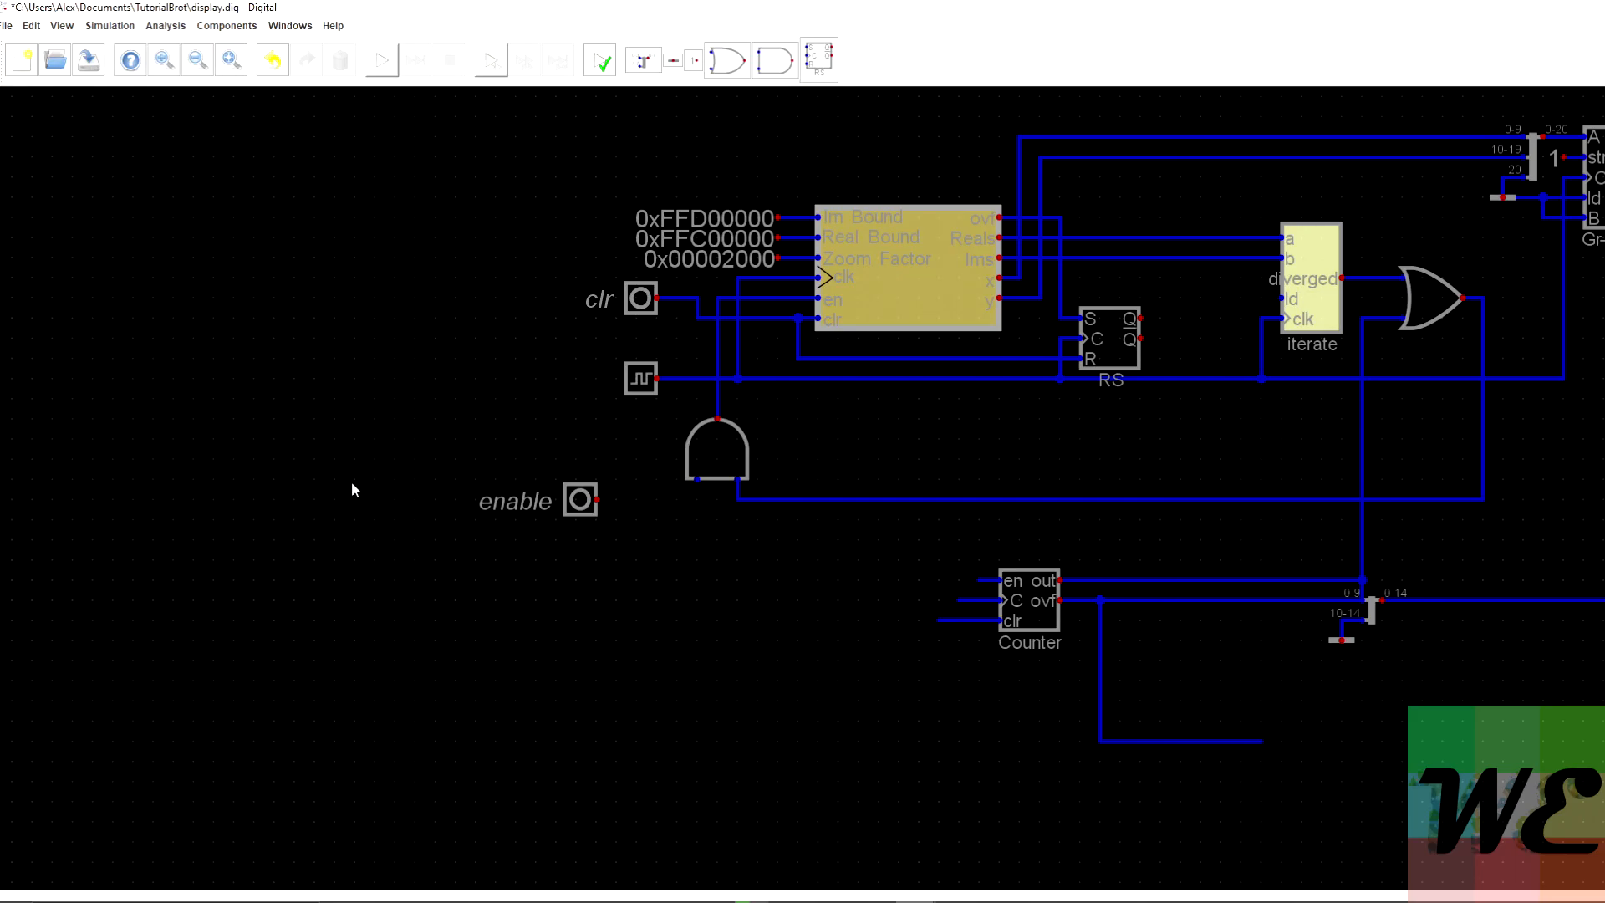
Wire the RS flip-flop's inverted output to the And gate's middle input position and set the gate's number of inputs to 3.
left_click(1141, 339)
left_click(722, 510)
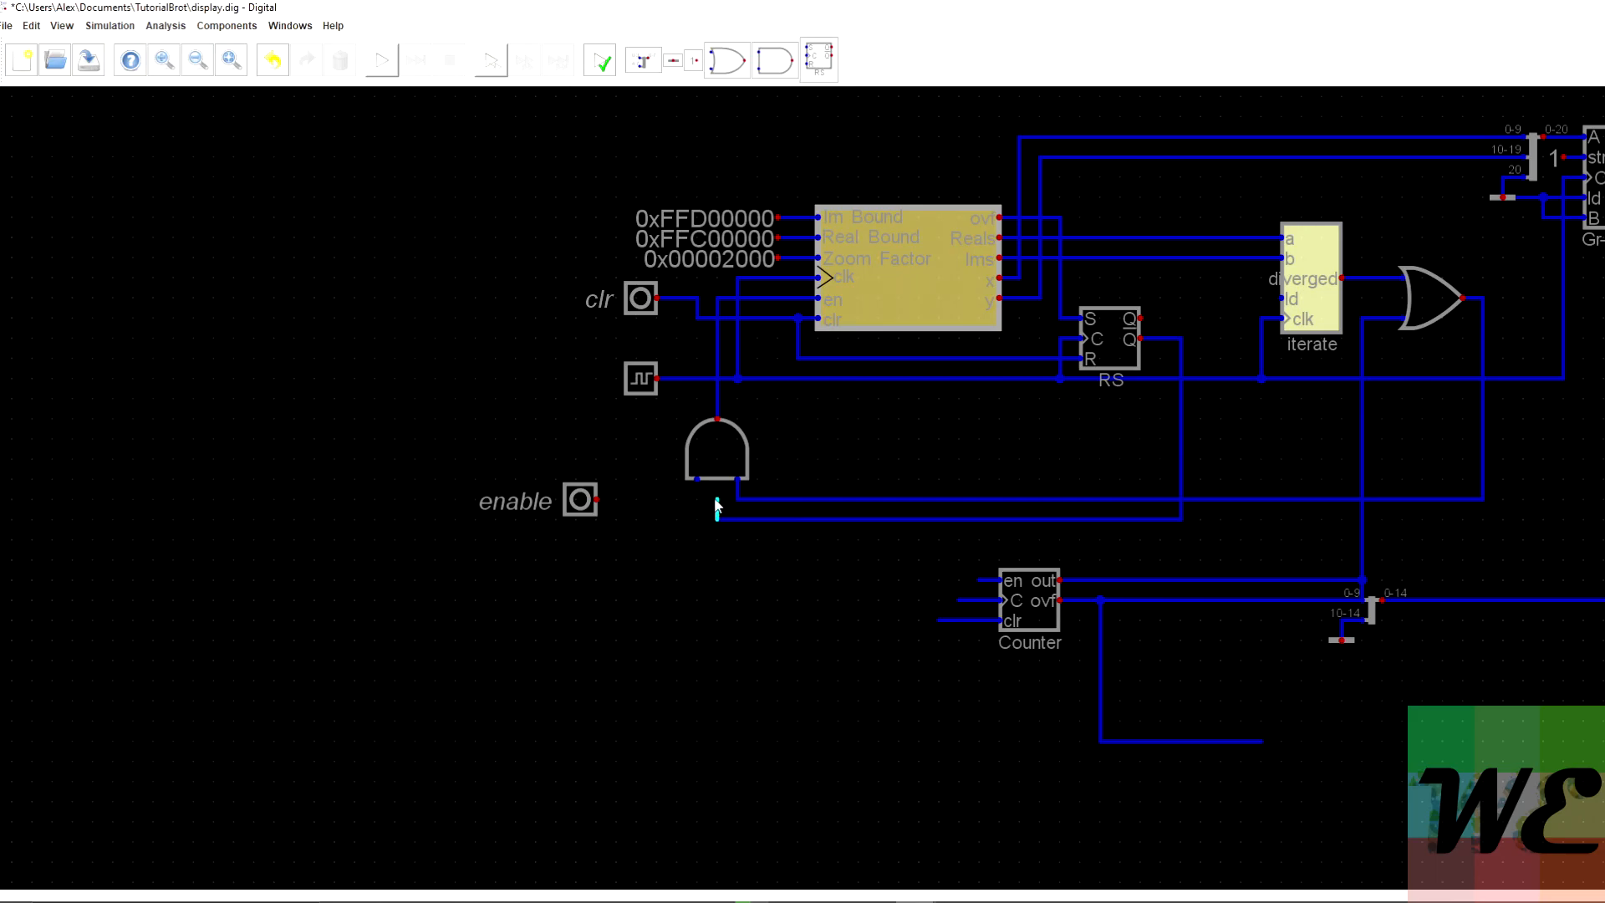
right_click(734, 454)
left_click_drag(736, 456, 670, 452)
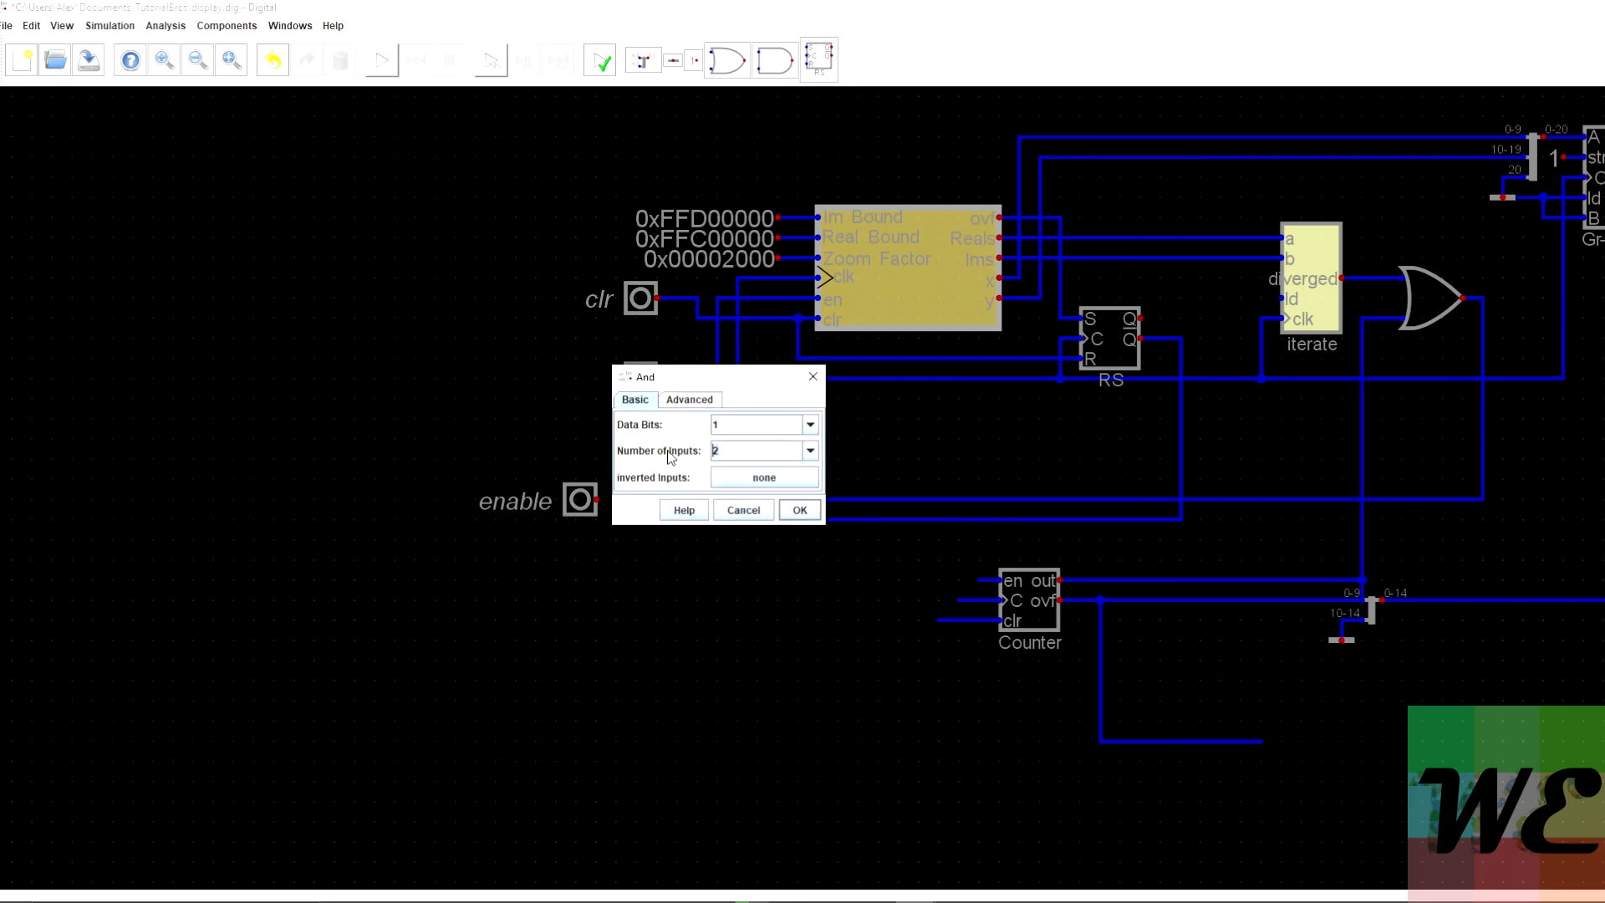
type("3")
key("Return")
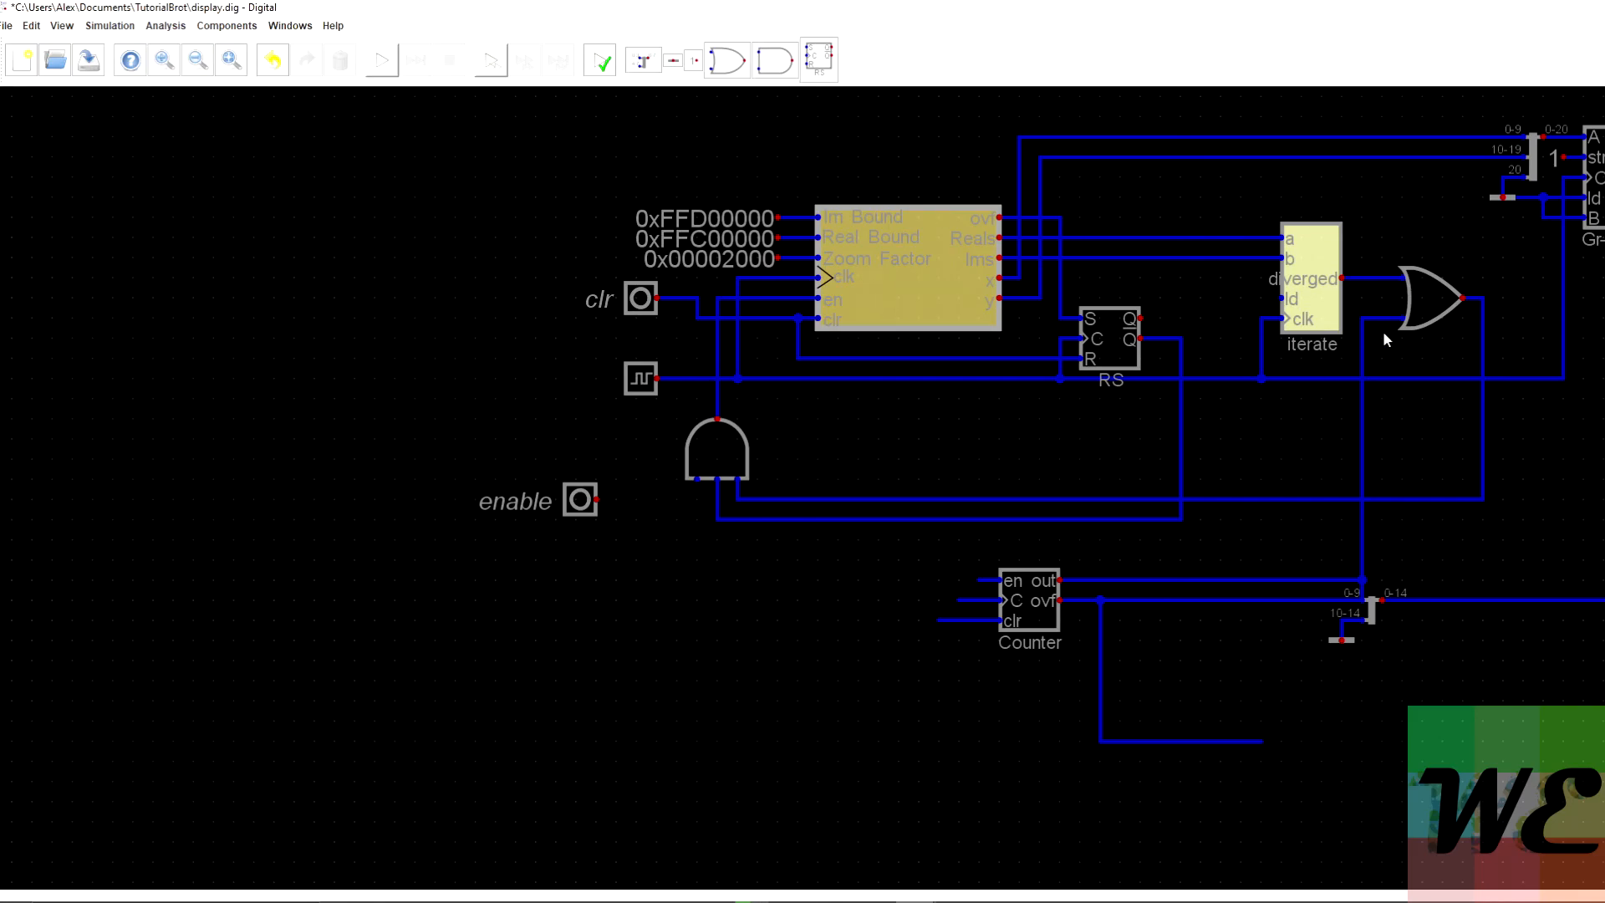
Wire the enable input to the And gate's free left-hand input.
left_click(598, 500)
left_click(697, 491)
scroll(700, 357, "down", 1)
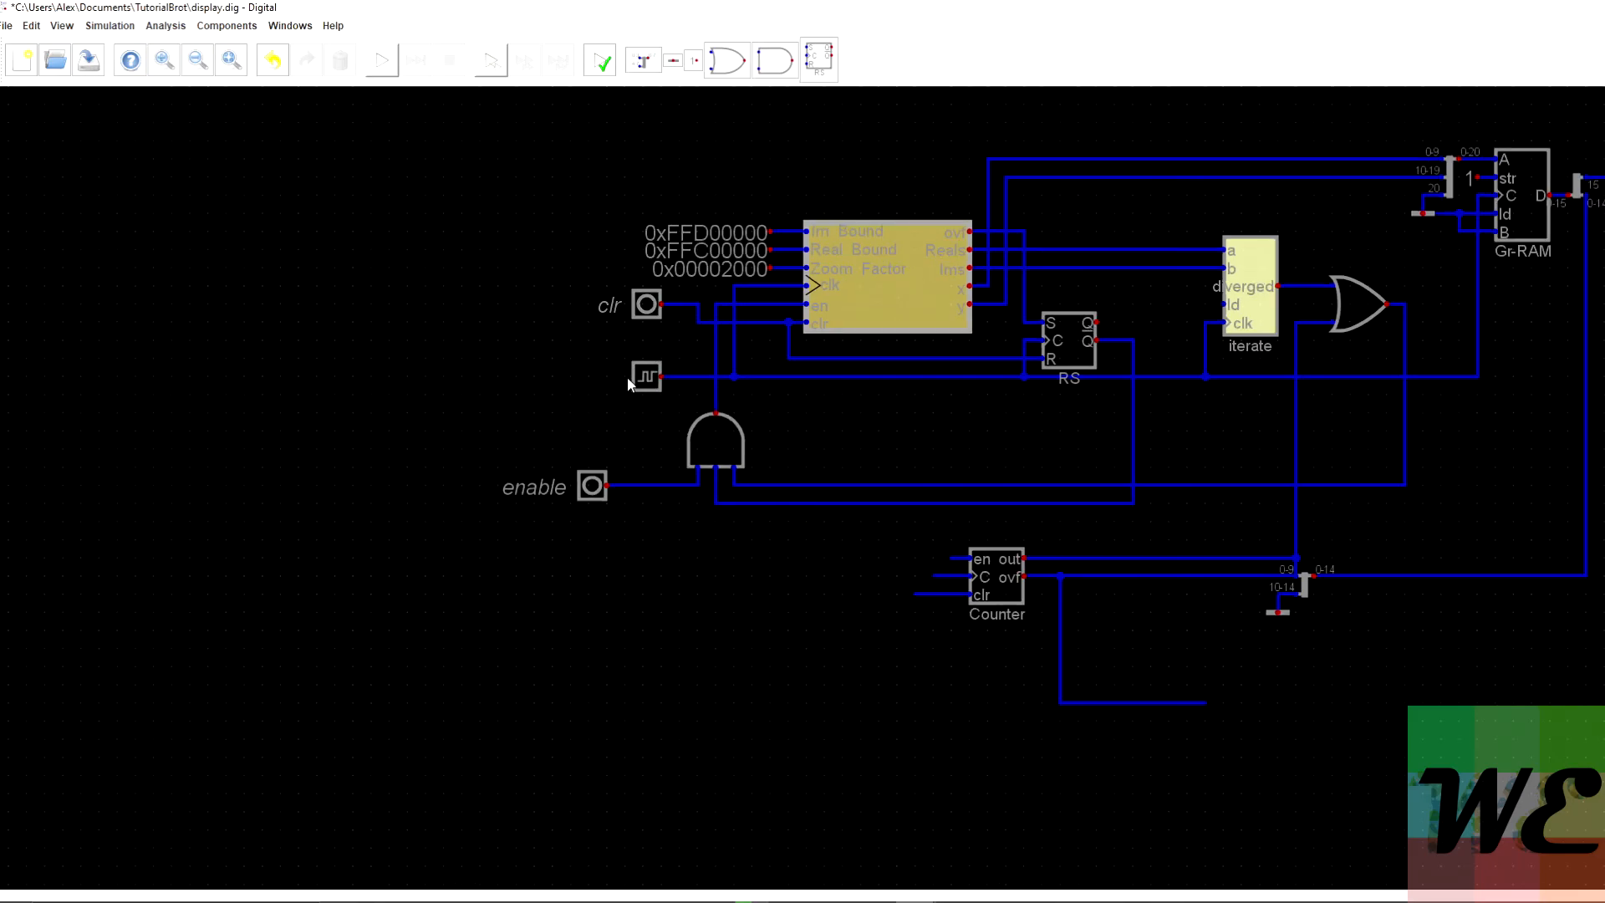
Wire the Counter's clr input to the Or gate's output line and its C input to the clock line.
scroll(117, 752, "down", 1)
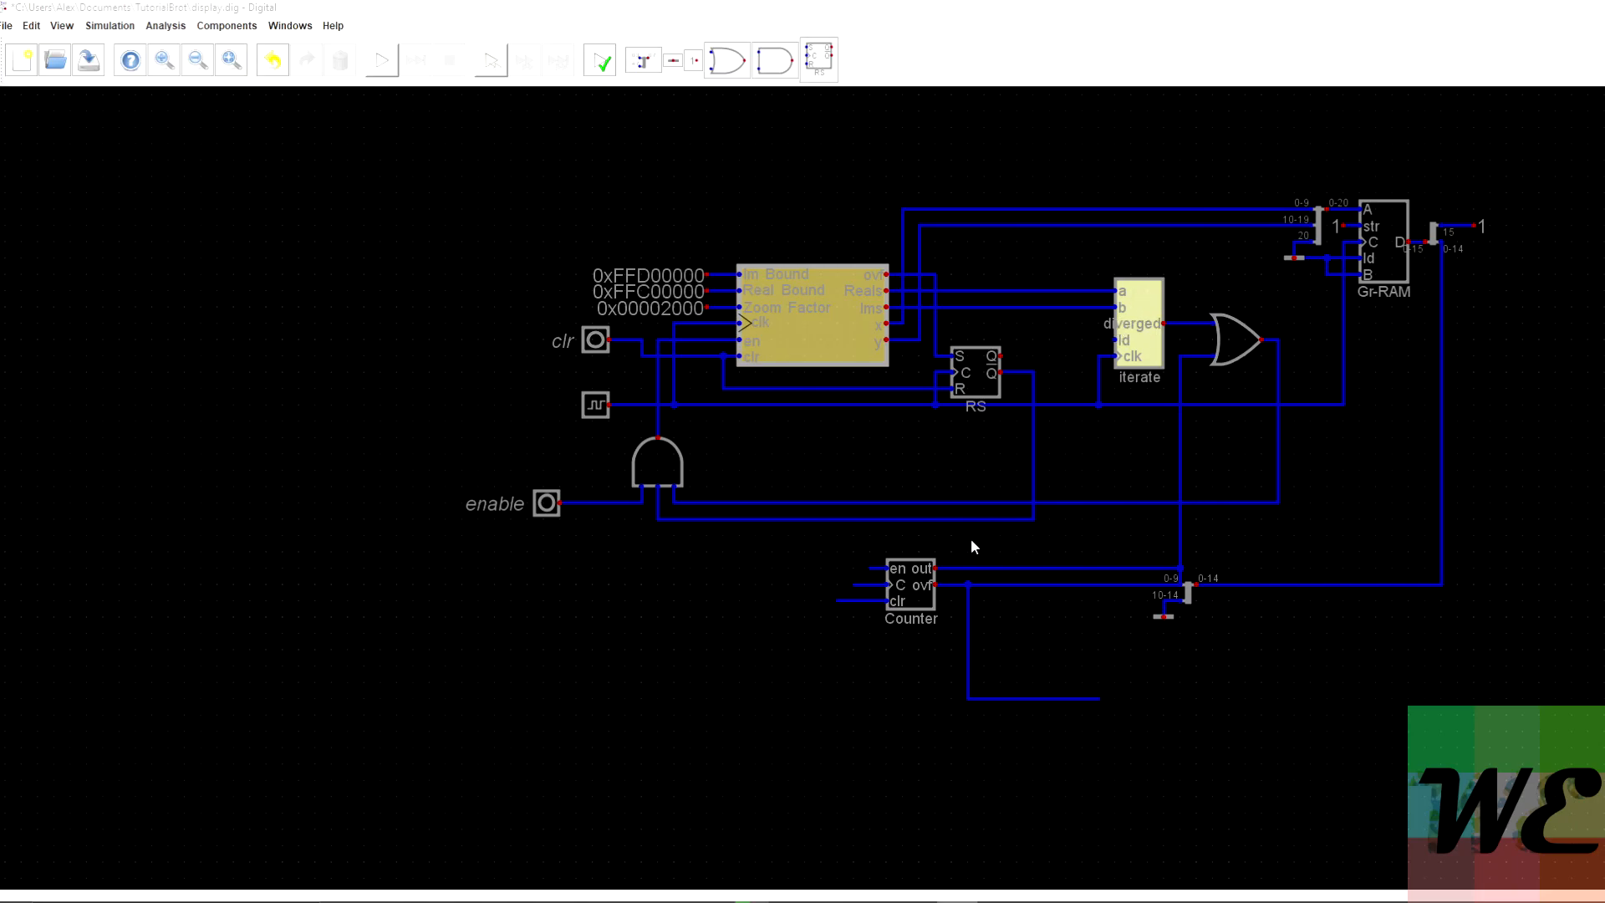
left_click(838, 599)
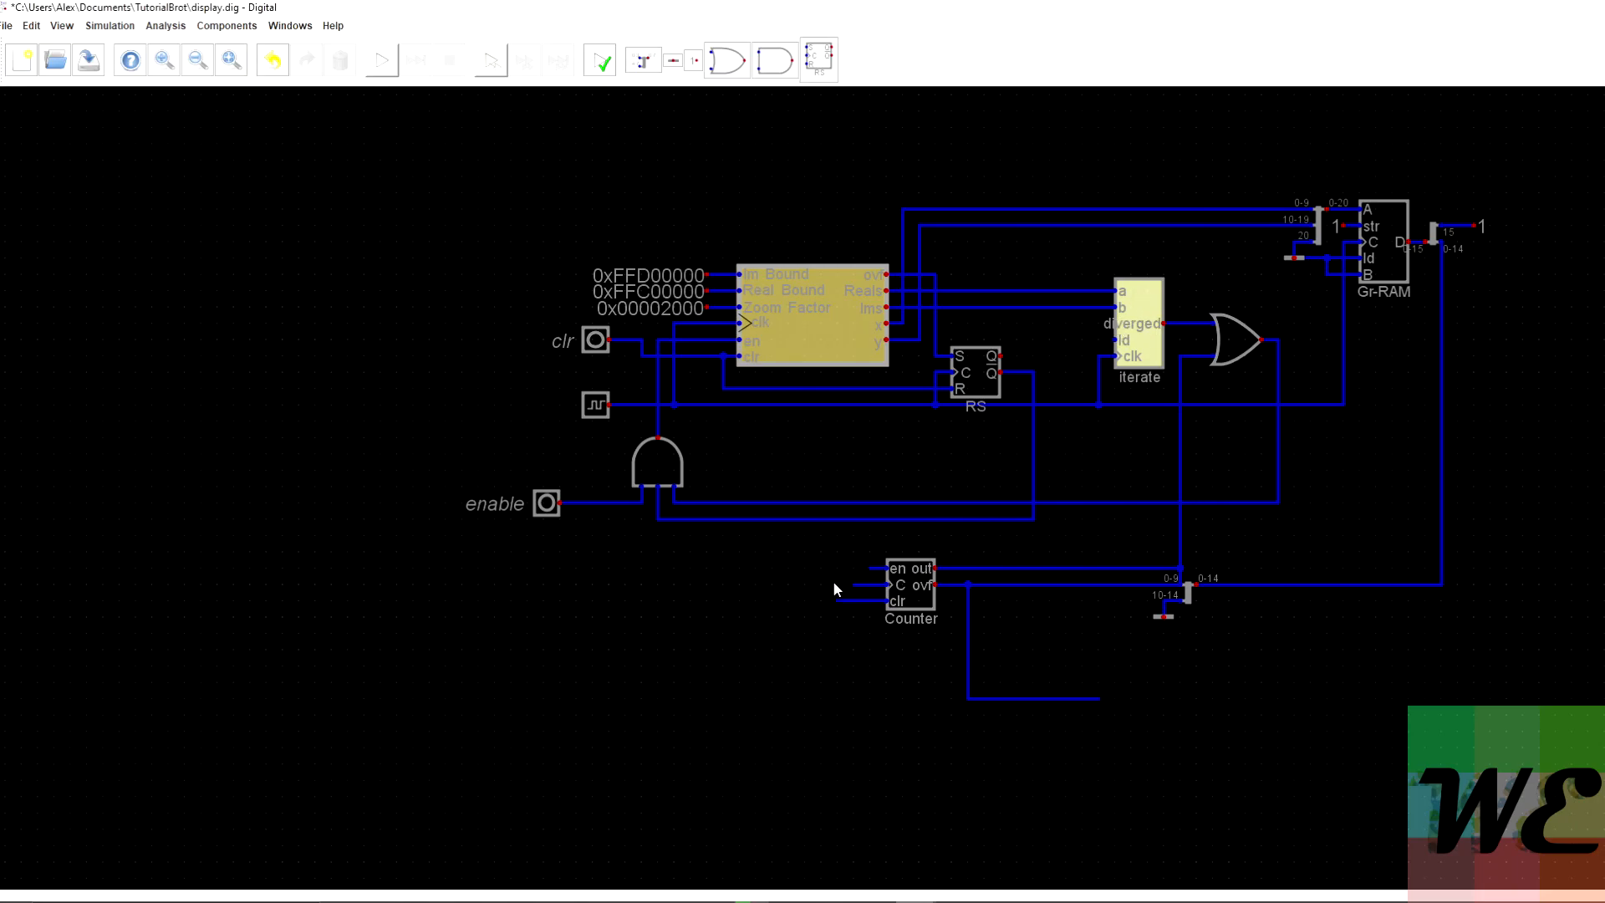
left_click(835, 504)
key("Escape")
left_click(857, 583)
left_click(856, 408)
key("Escape")
Wire the Counter's en input to the enable line and move the enable input down level with it.
left_click(875, 571)
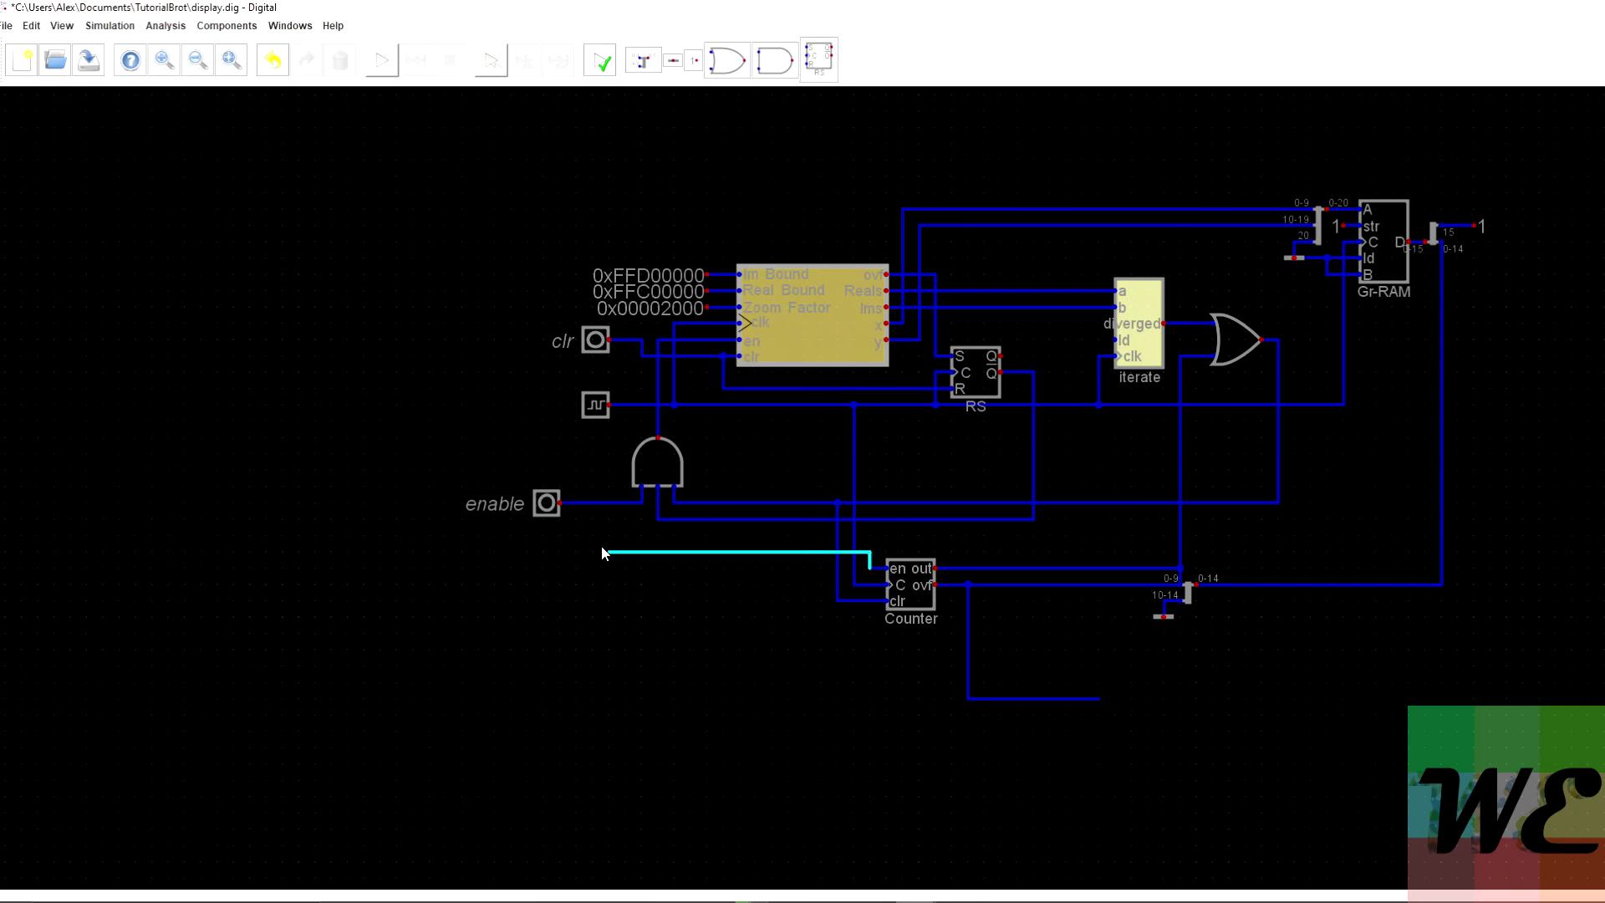
left_click(642, 569)
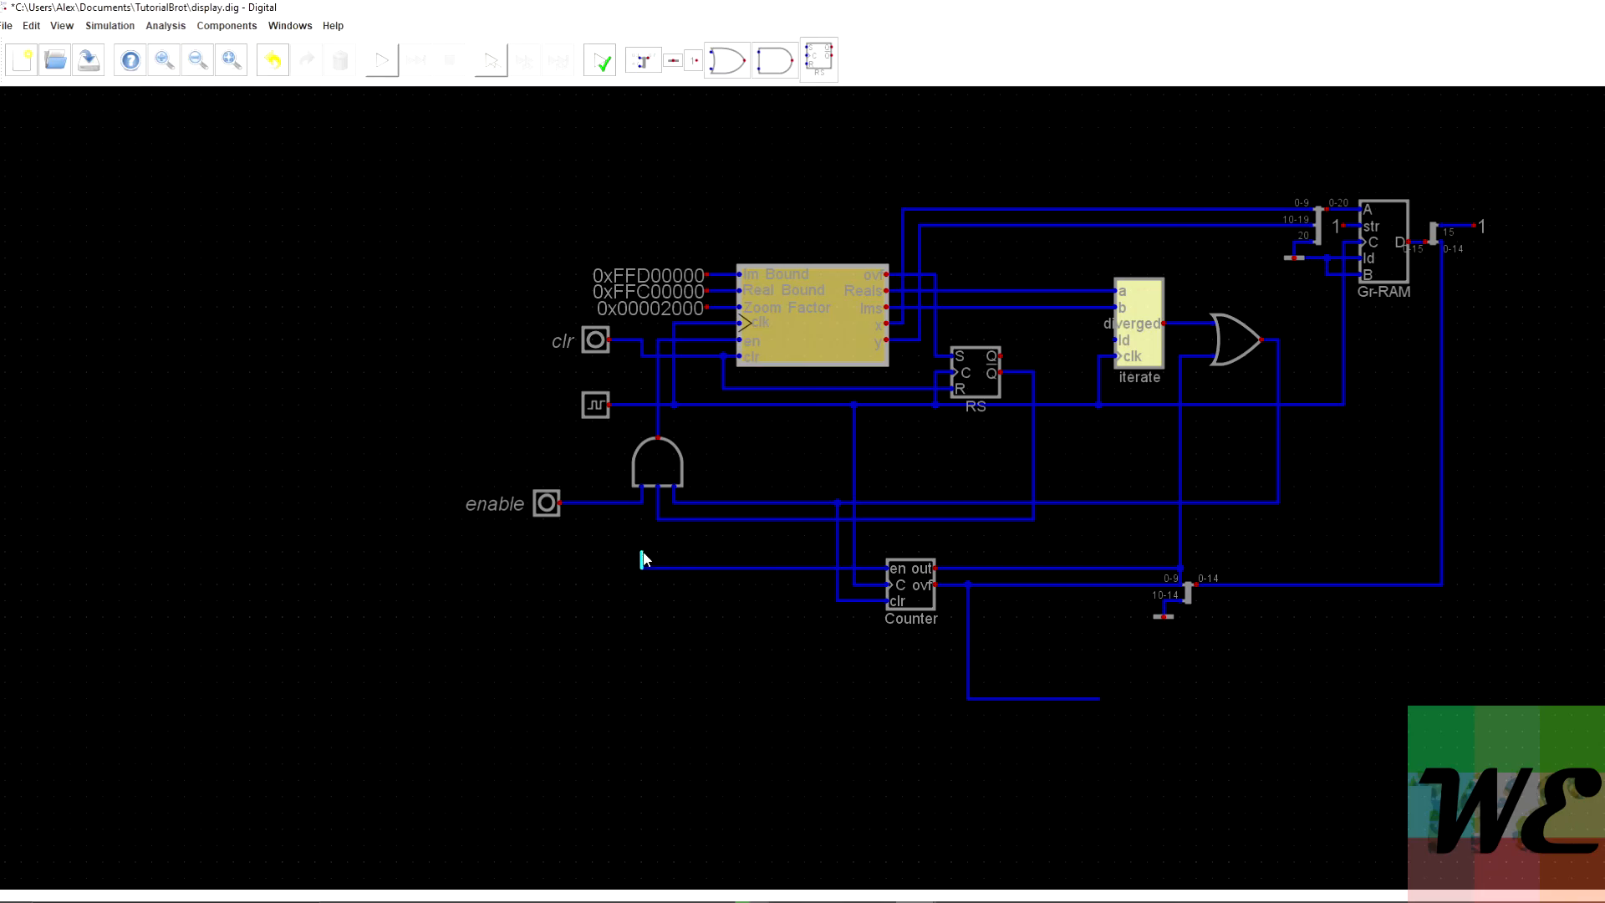
left_click(642, 502)
key("Escape")
left_click_drag(453, 470, 627, 557)
left_click(641, 561)
scroll(764, 657, "down", 1)
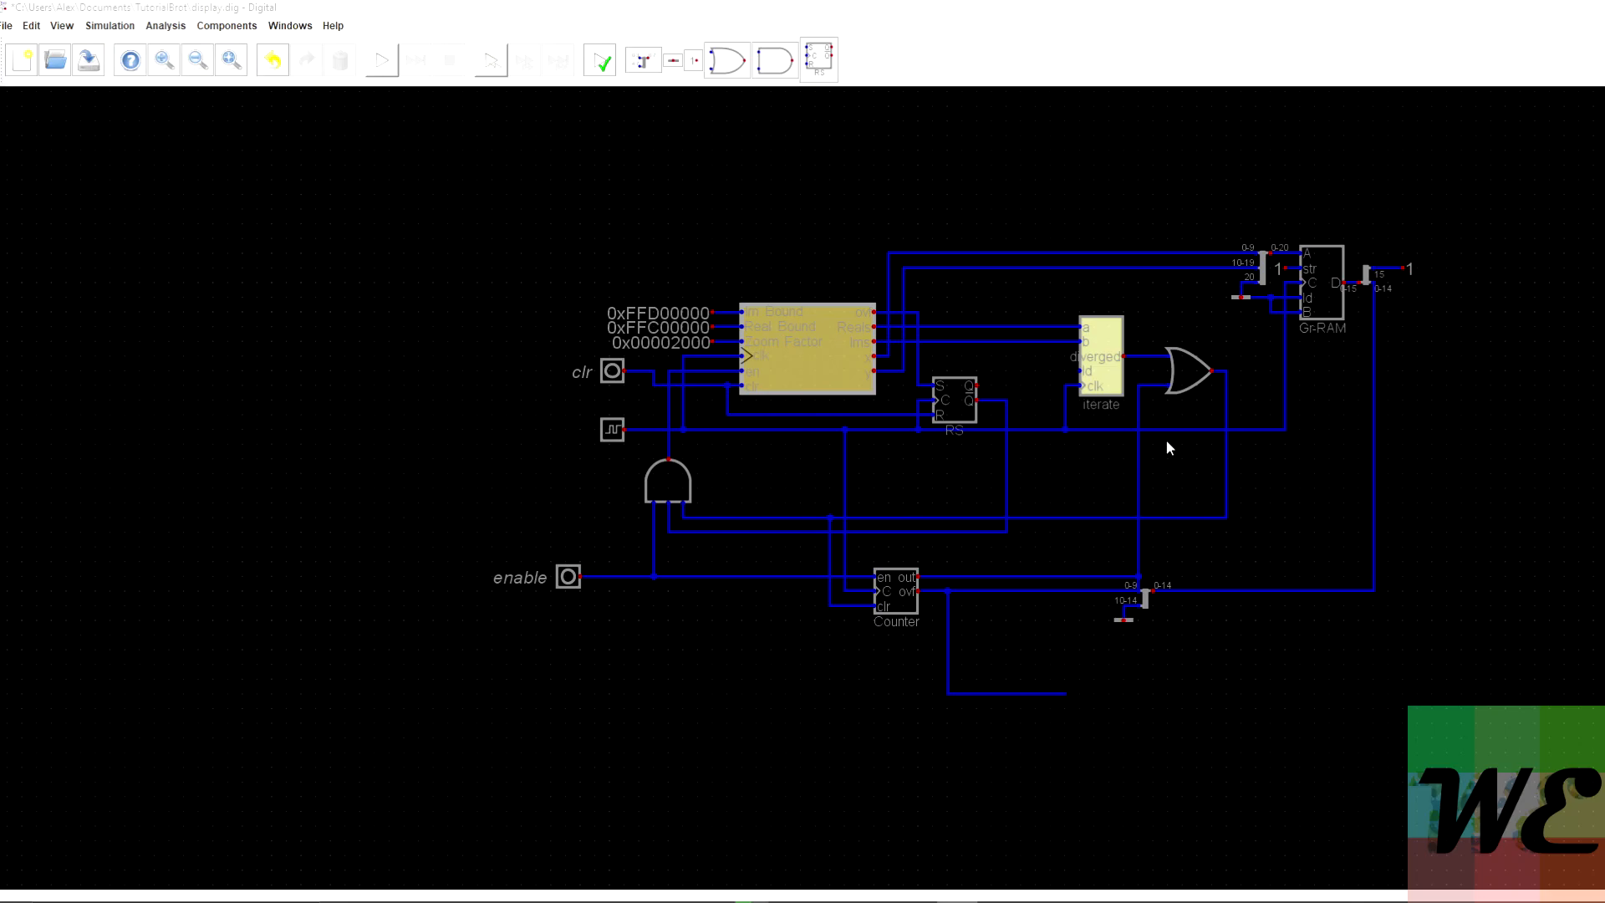
scroll(1165, 439, "up", 1)
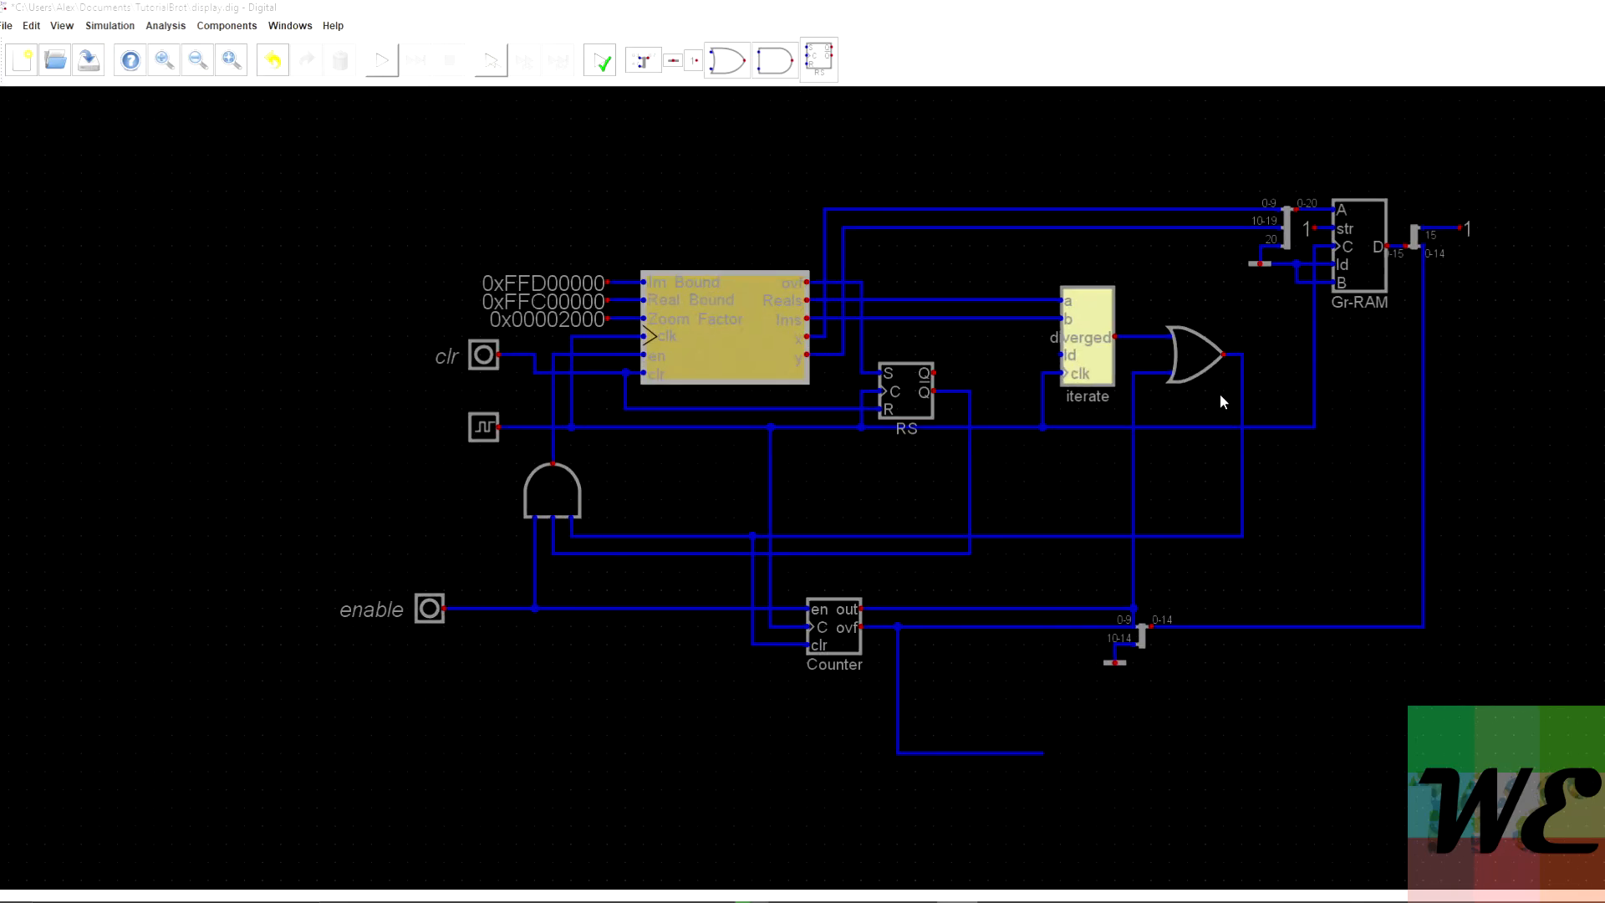
Wire the iterate block's ld input to the Or gate's output line.
left_click(1061, 356)
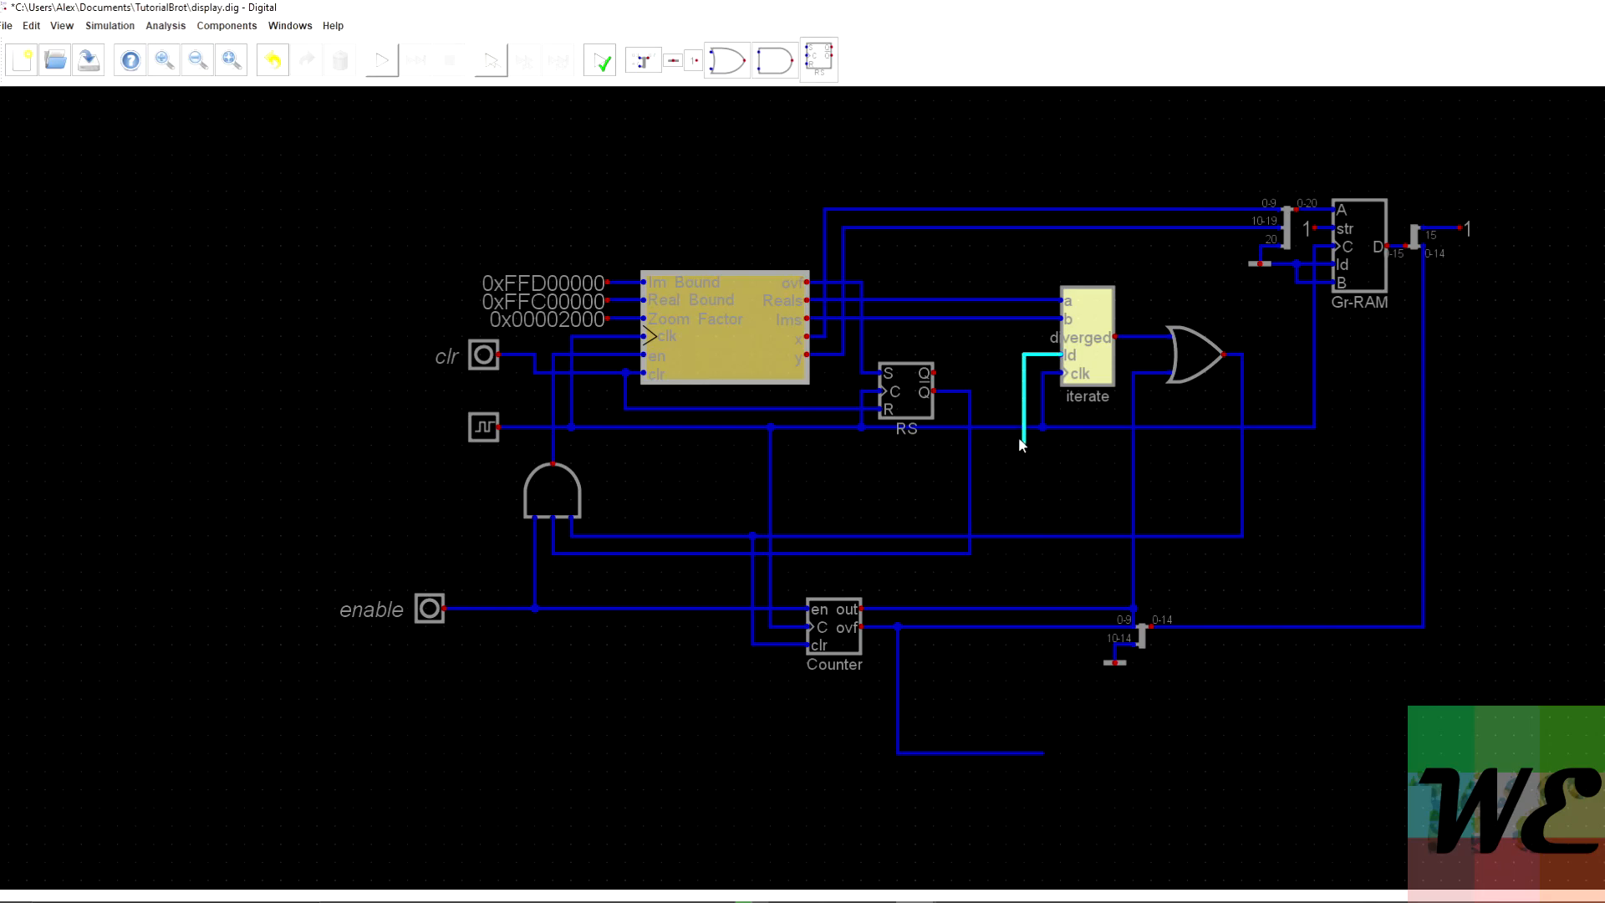
left_click(1021, 535)
key("Escape")
scroll(50, 649, "up", 1)
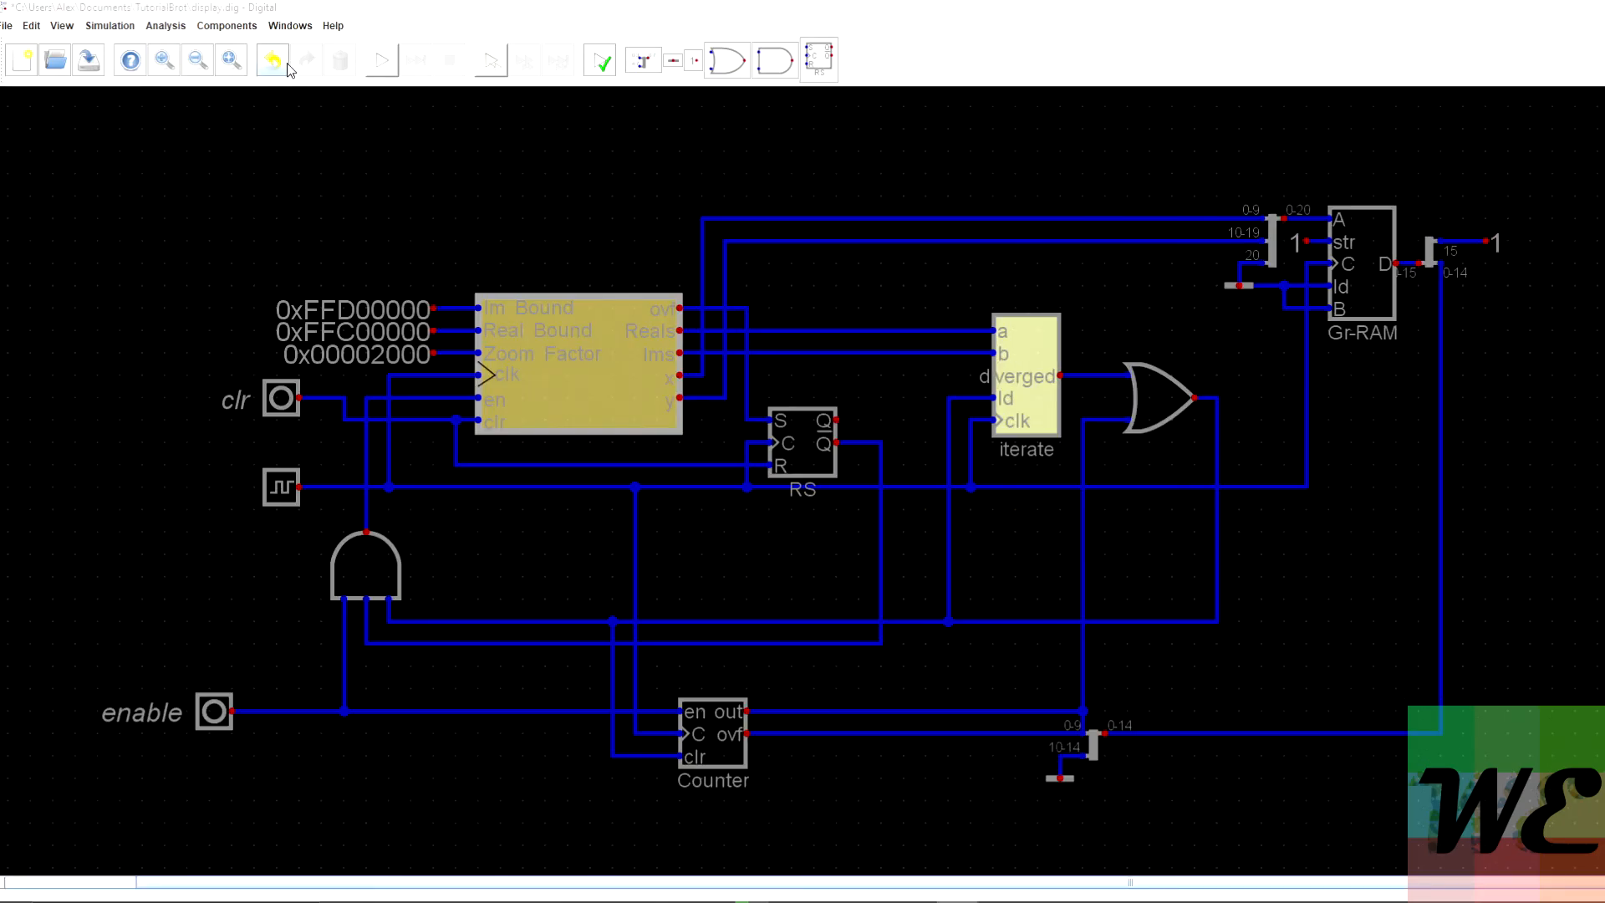
Test-run the display circuit, dismiss the error and open the coordinate block's included circuit screenmap.dig.
left_click(387, 61)
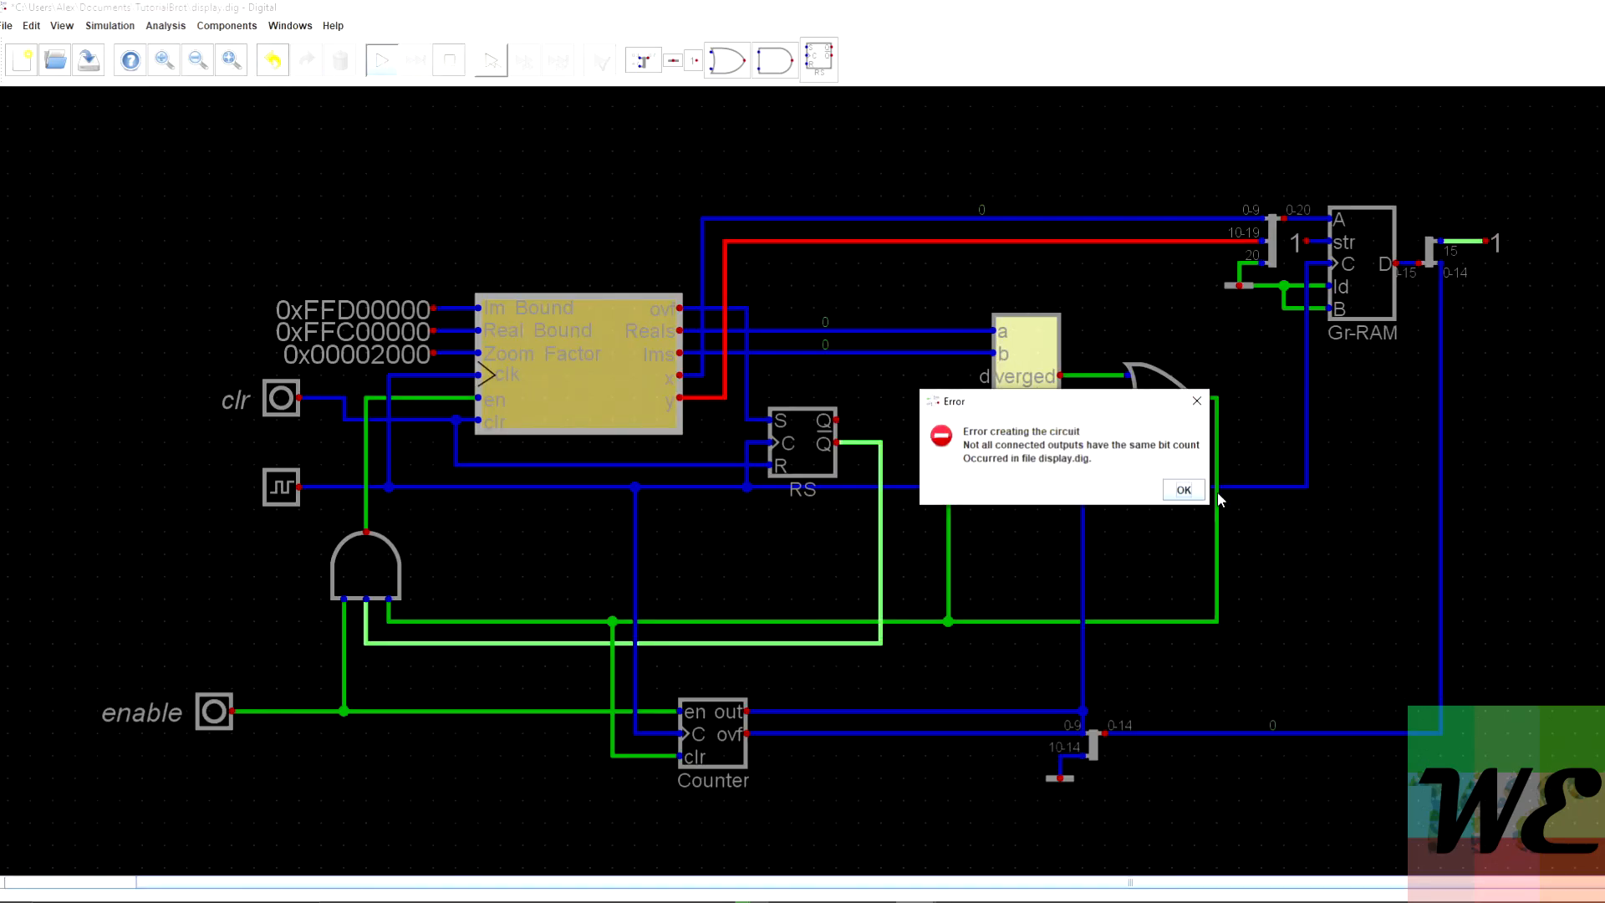
left_click(1183, 489)
right_click(619, 383)
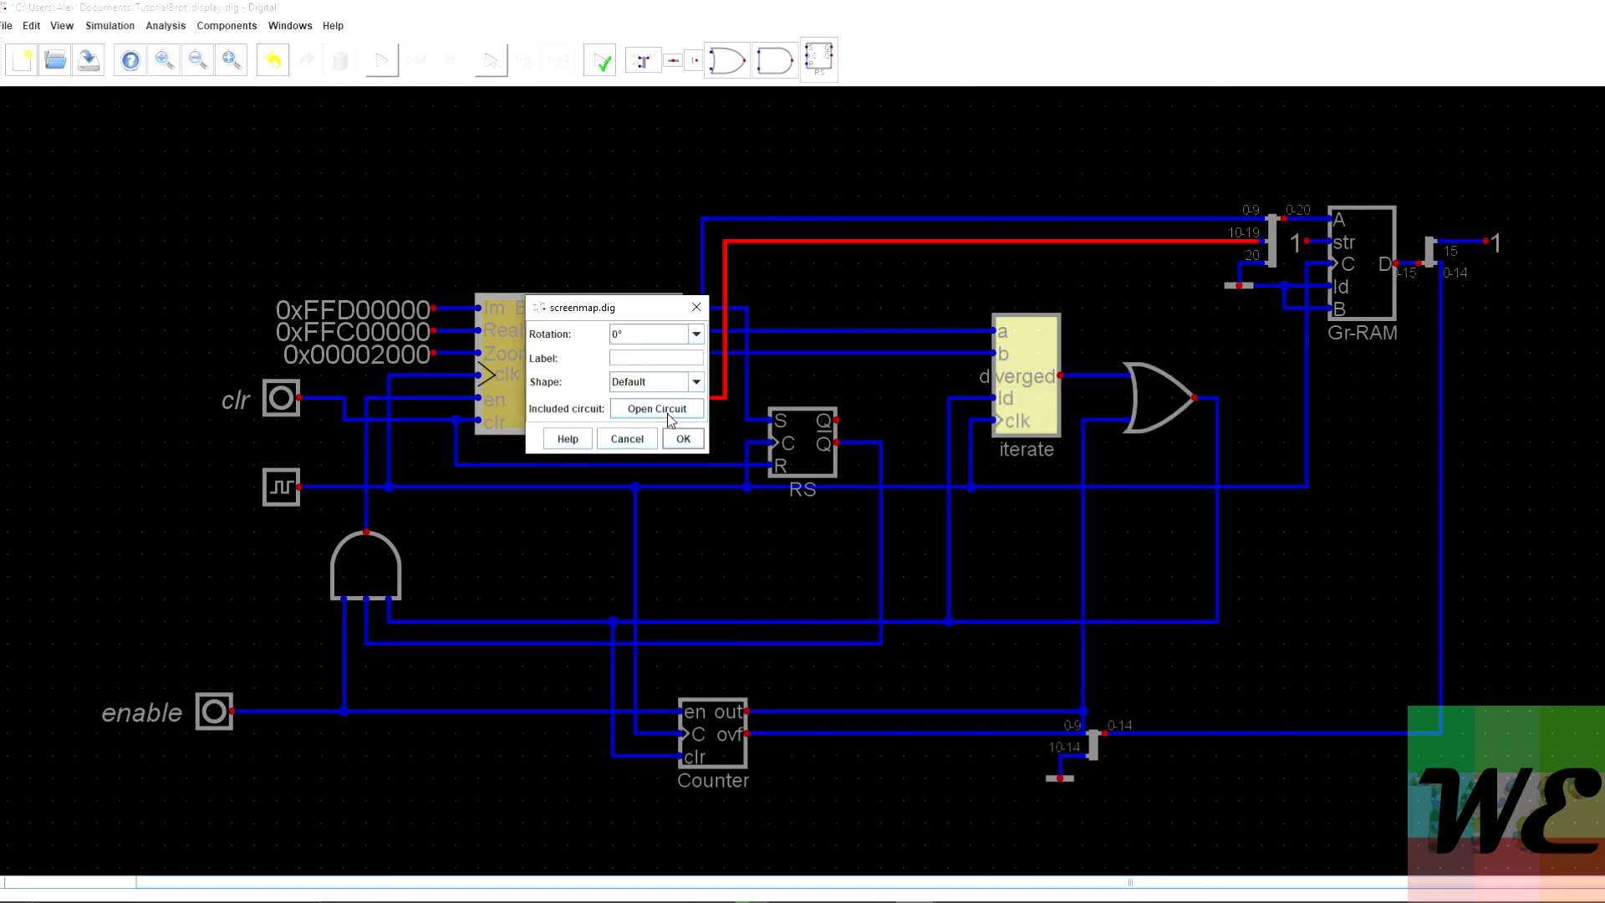
left_click(656, 409)
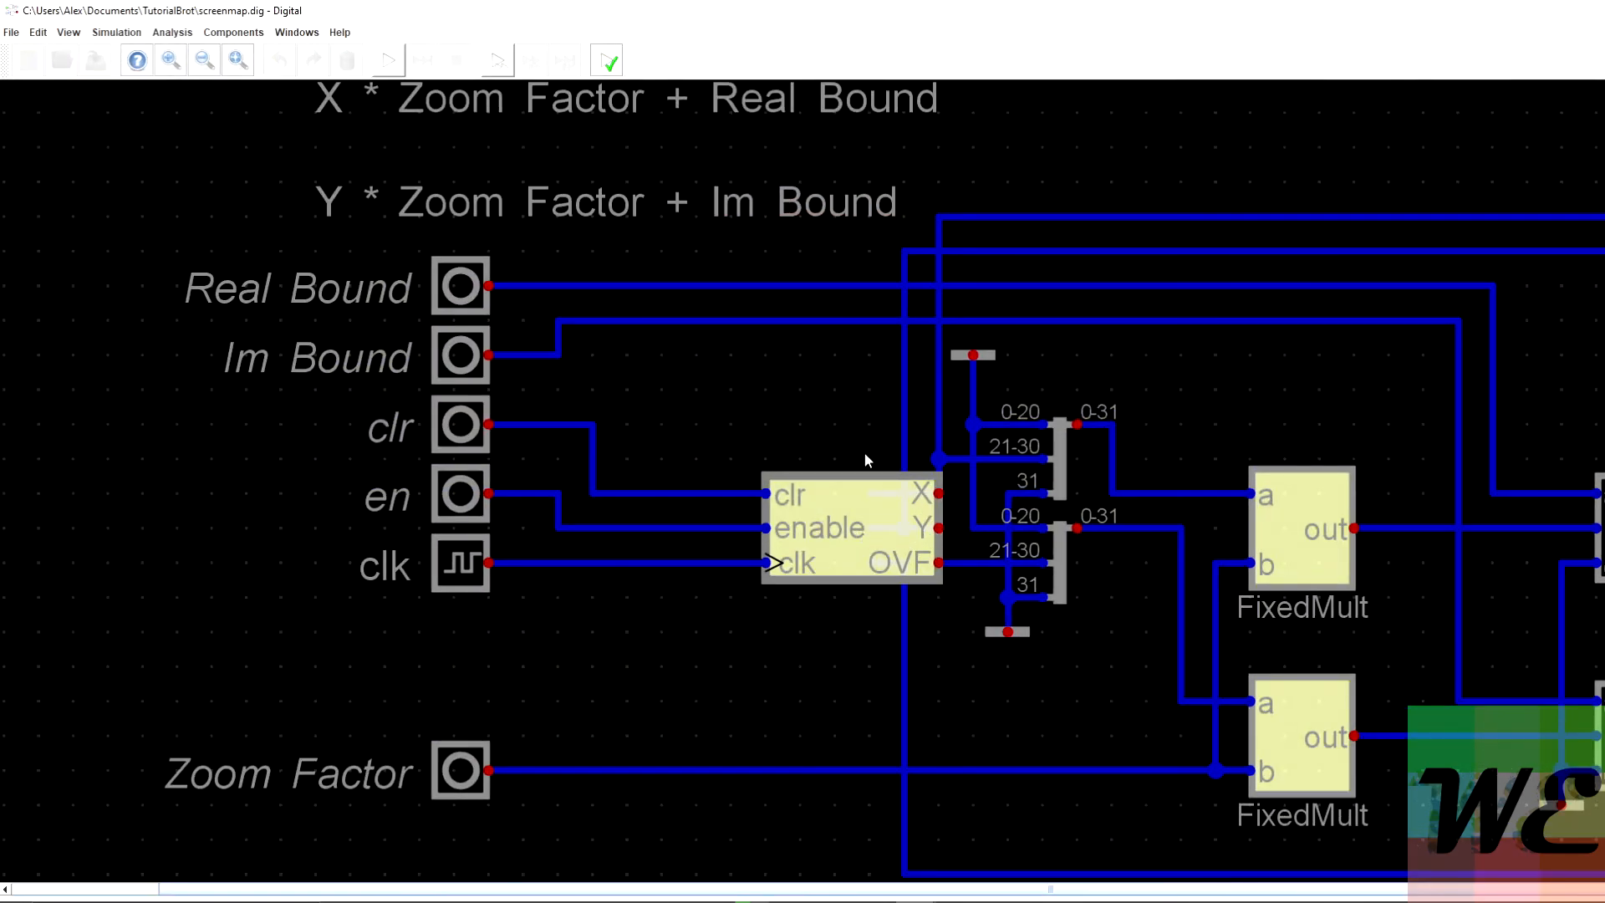
Move the splitters, FixedMult blocks, adders, outputs and their wiring slightly away from the X/Y/OVF block so its outputs connect separately.
scroll(879, 214, "down", 6)
left_click_drag(1573, 143, 884, 736)
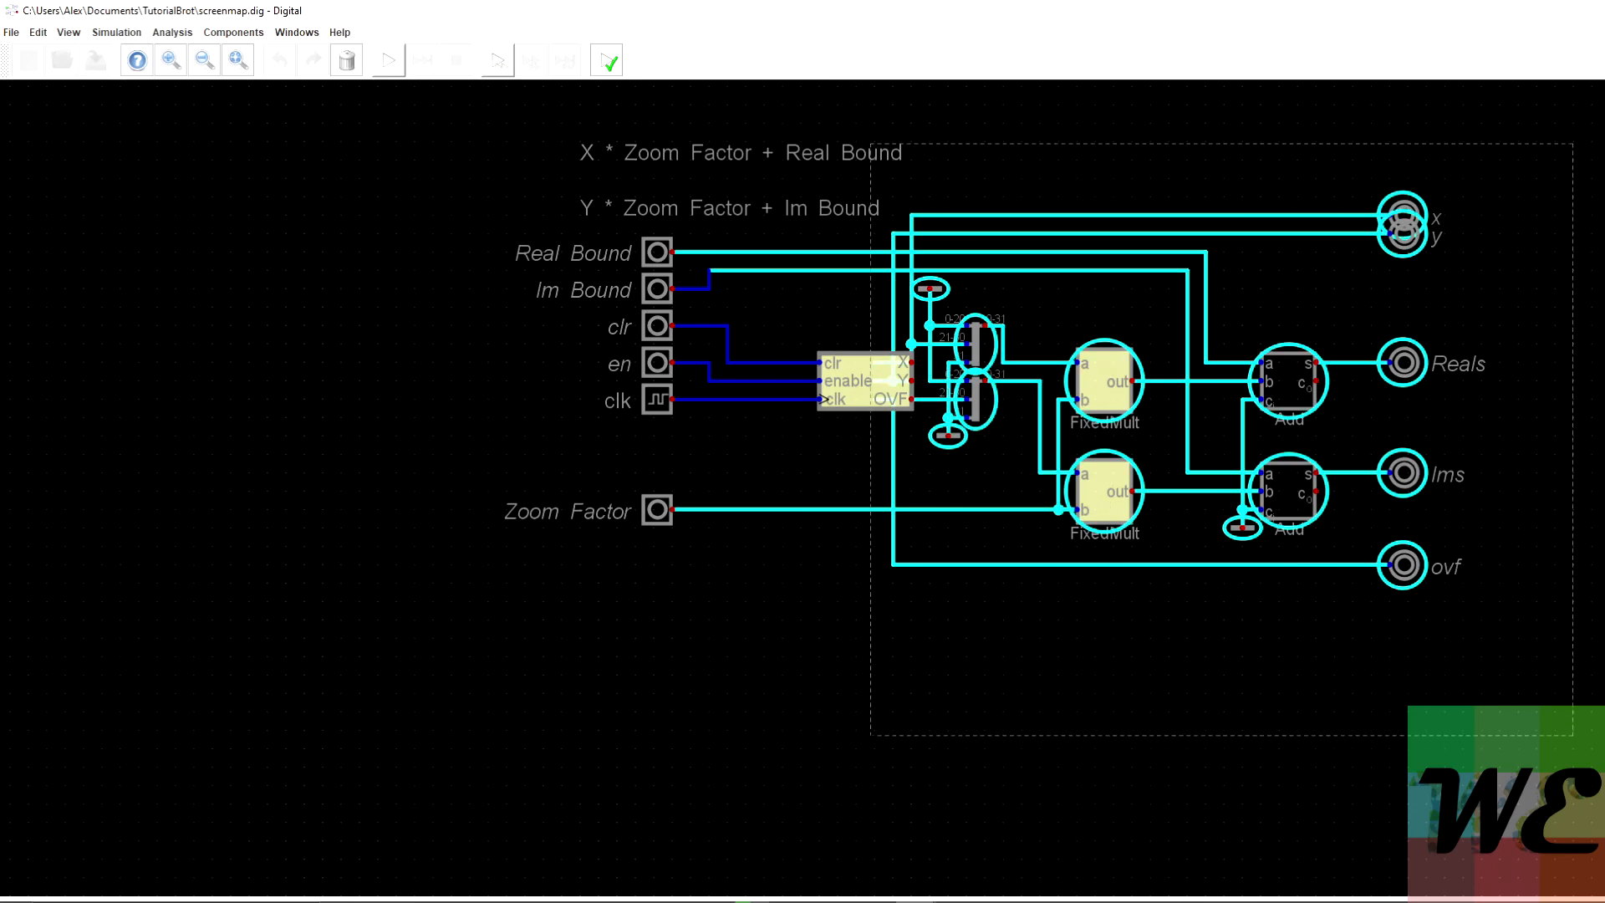
left_click_drag(949, 484, 978, 477)
left_click(921, 470)
Test-run screenmap.dig, save it and close its window.
left_click(388, 60)
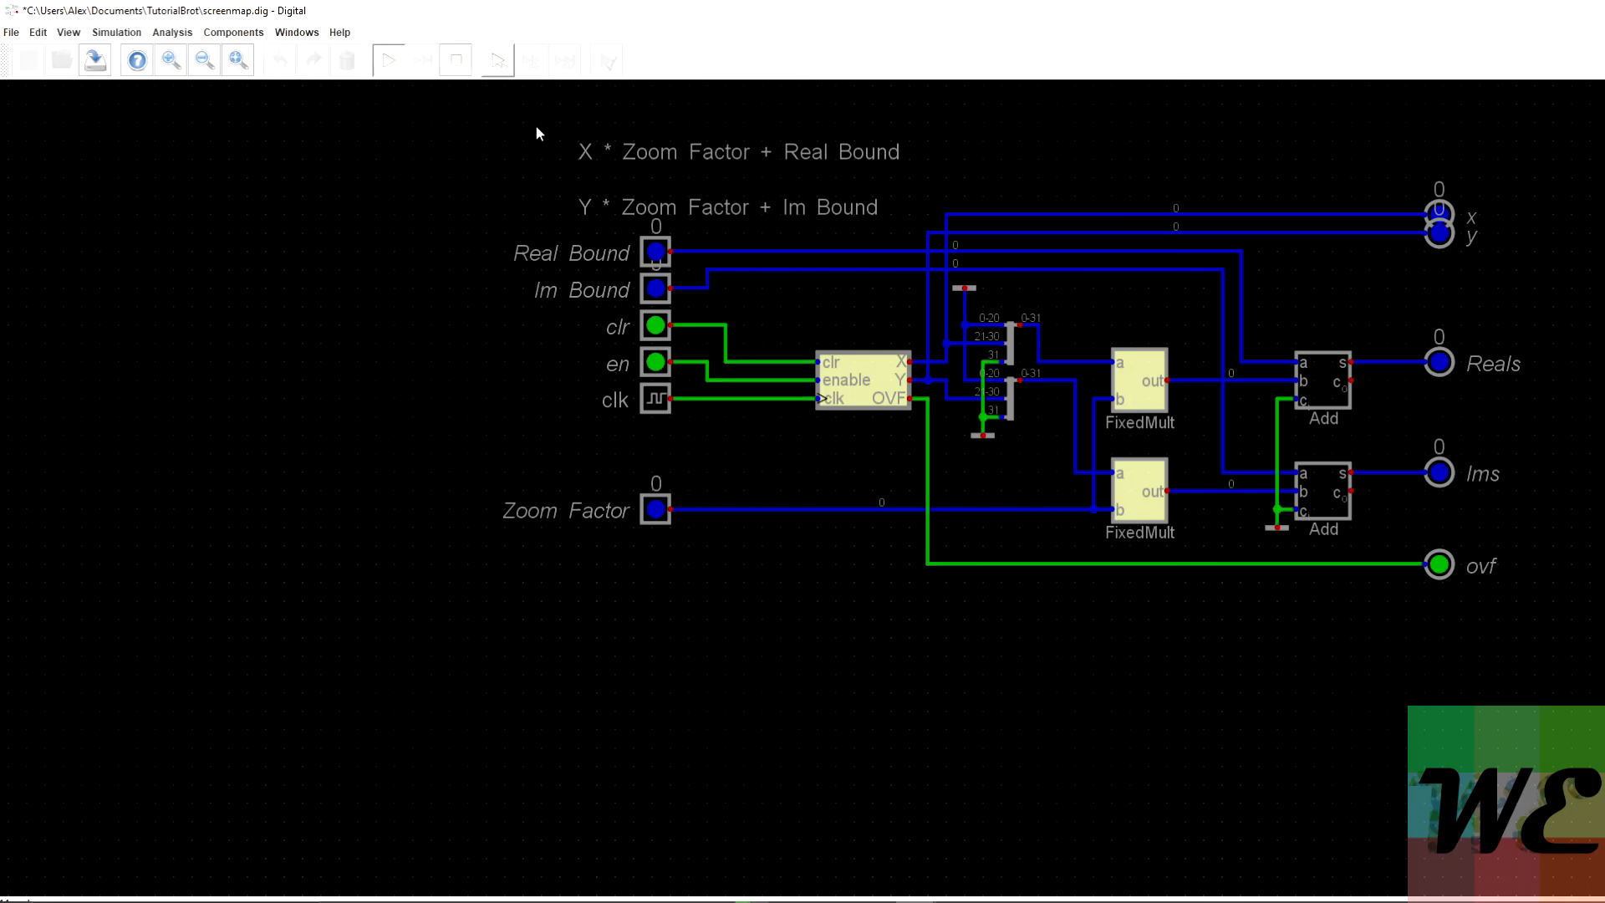
key("ctrl+s")
key("alt+F4")
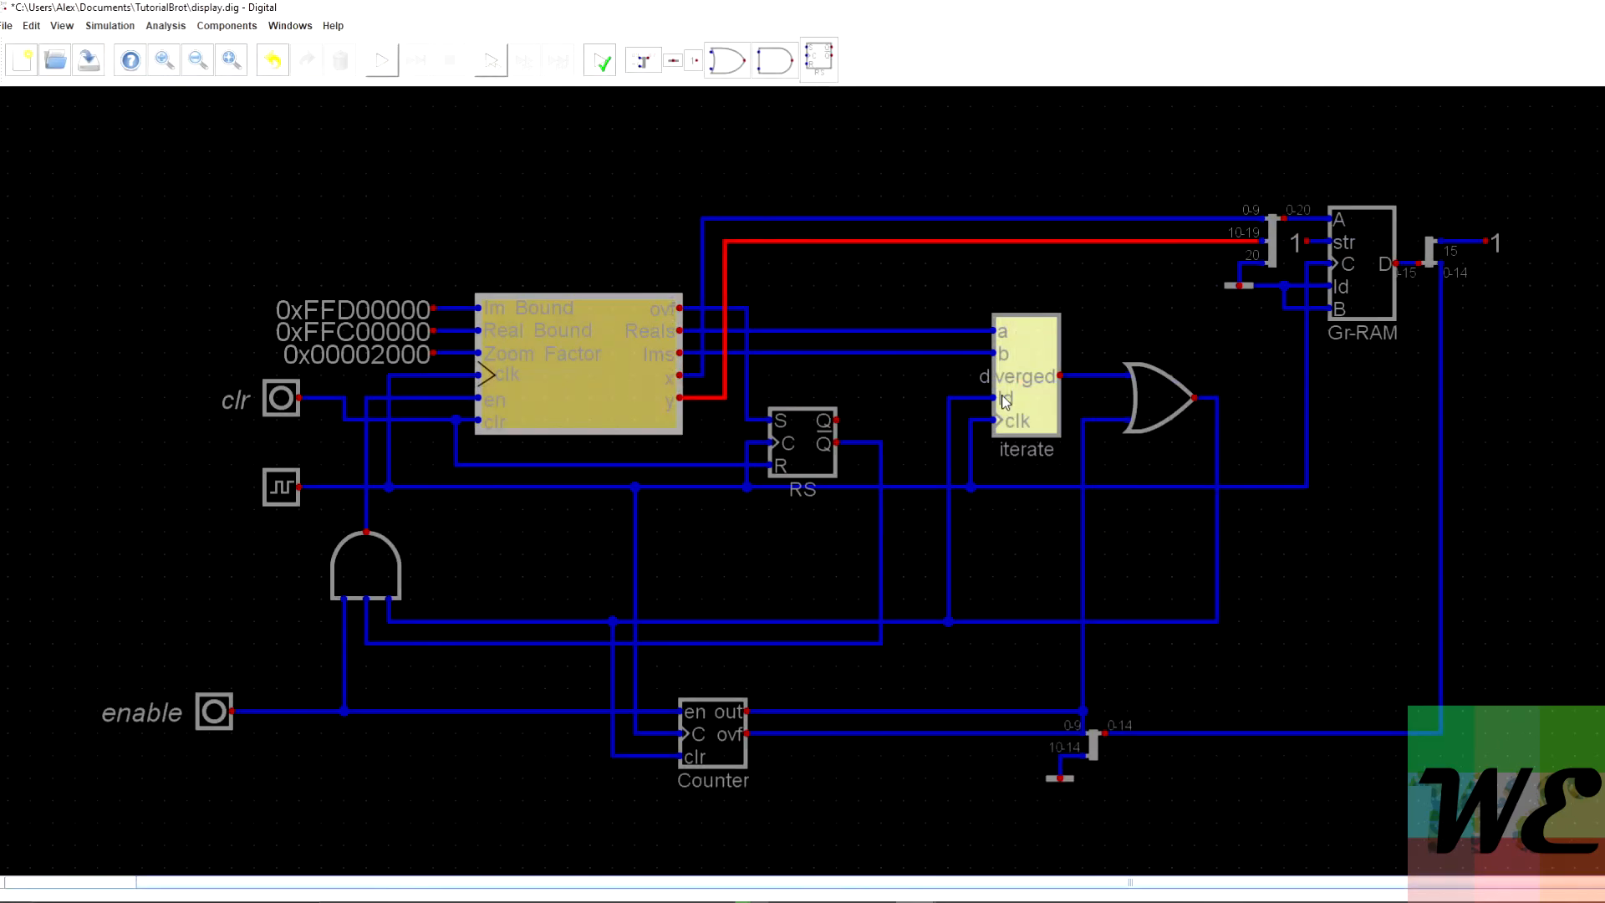
Test-run display.dig again and delete the wires that short the Counter's out and ovf outputs together.
left_click(382, 66)
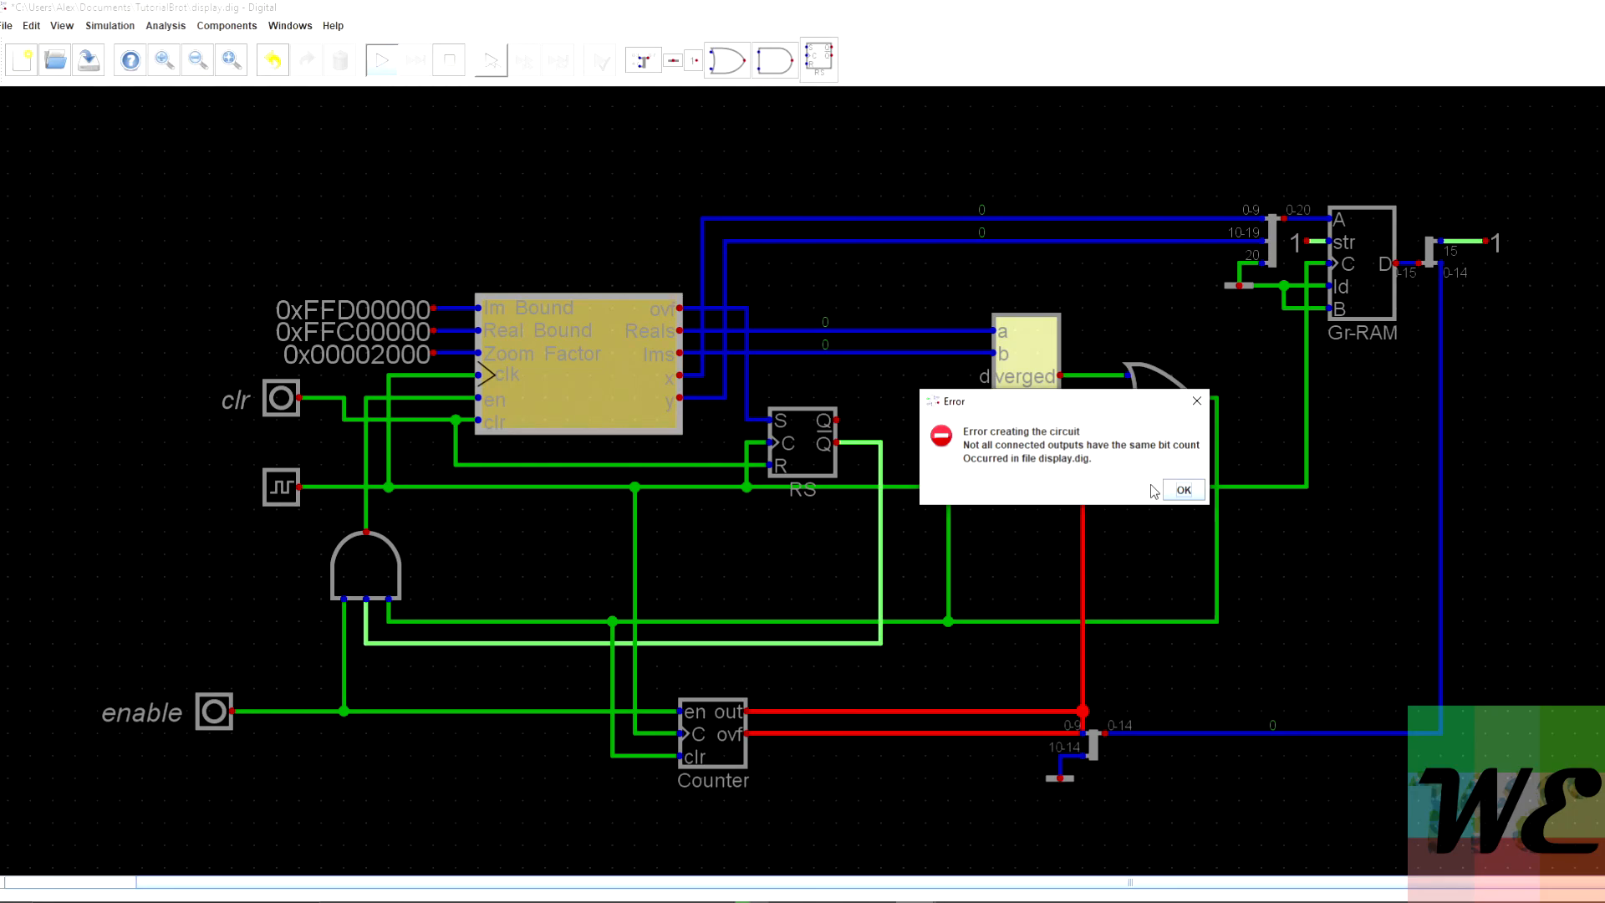
left_click(1183, 490)
scroll(861, 754, "down", 1)
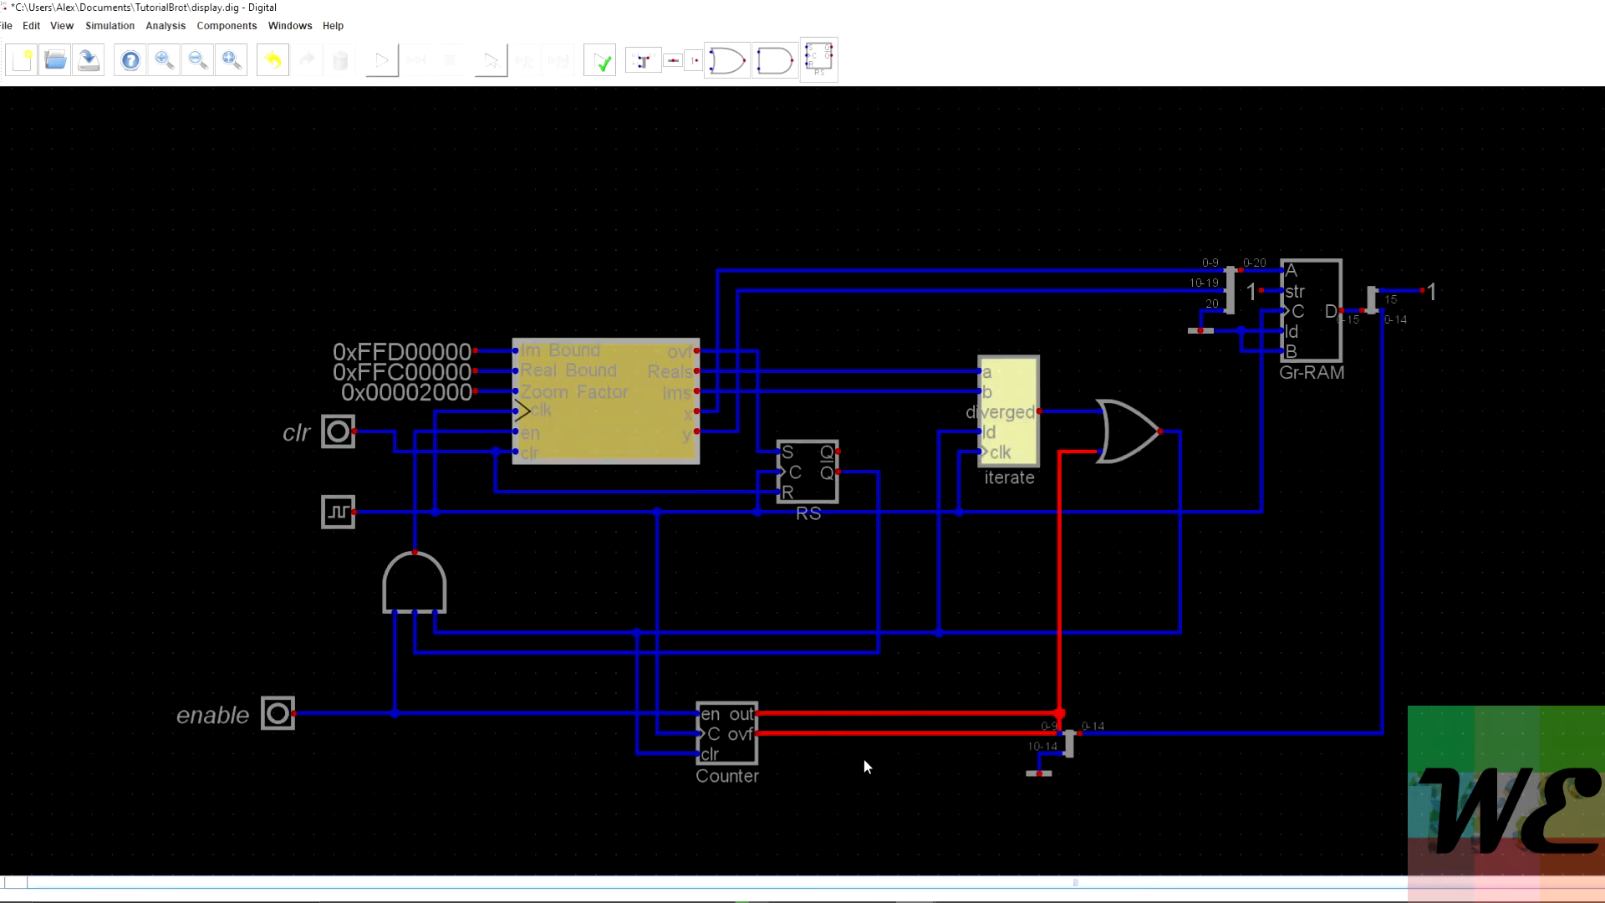
scroll(846, 710, "up", 3)
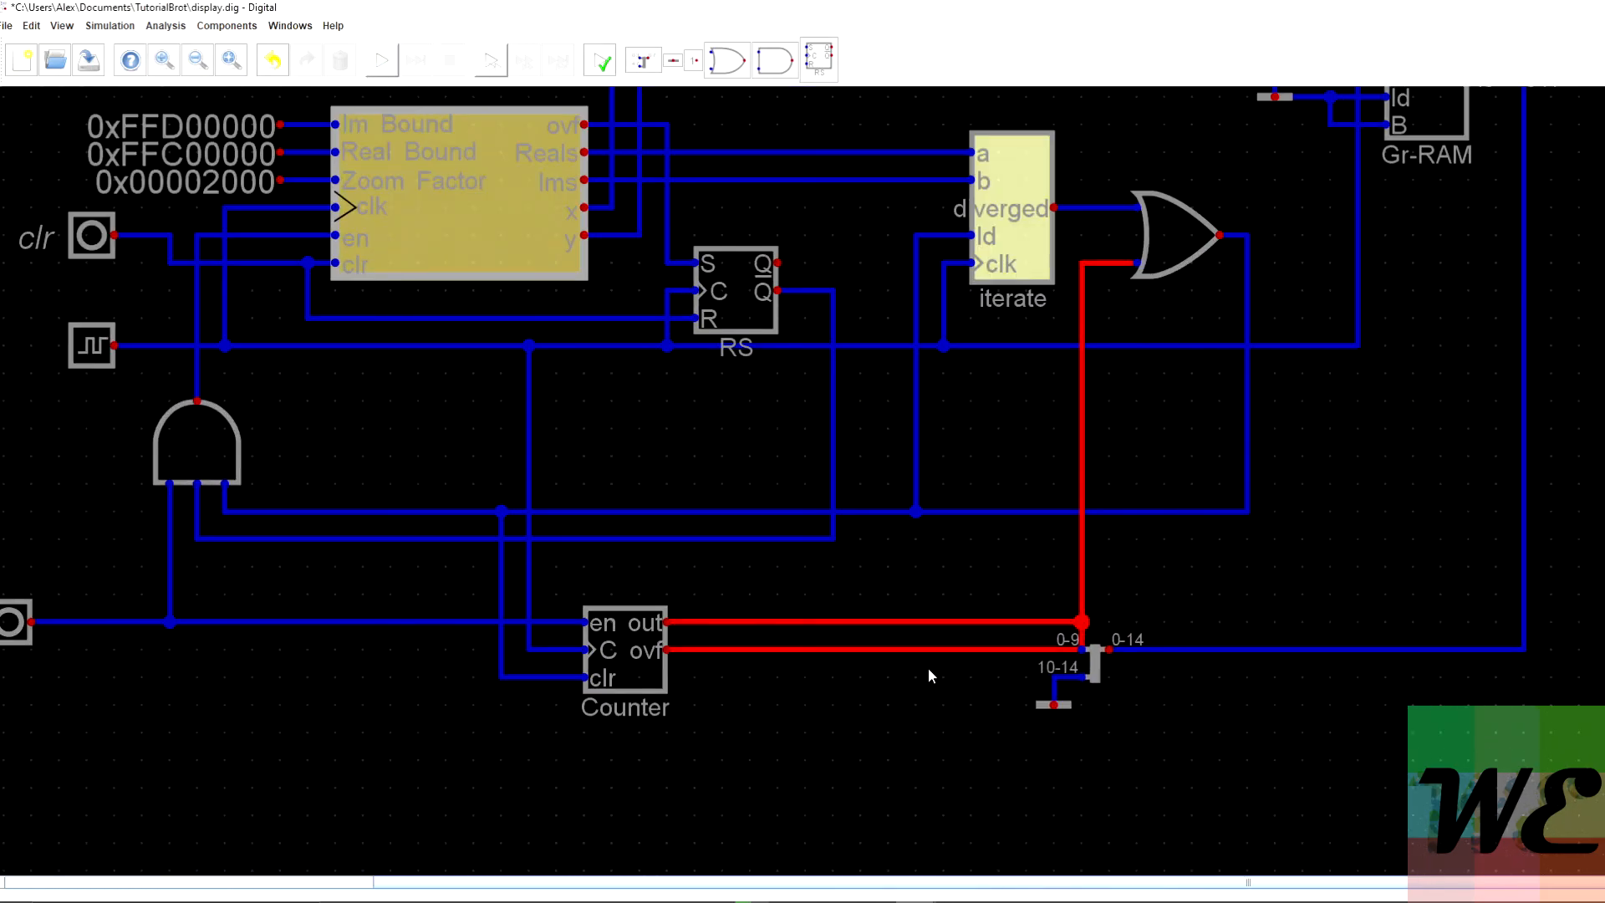
left_click_drag(1114, 616, 1036, 630)
key("Delete")
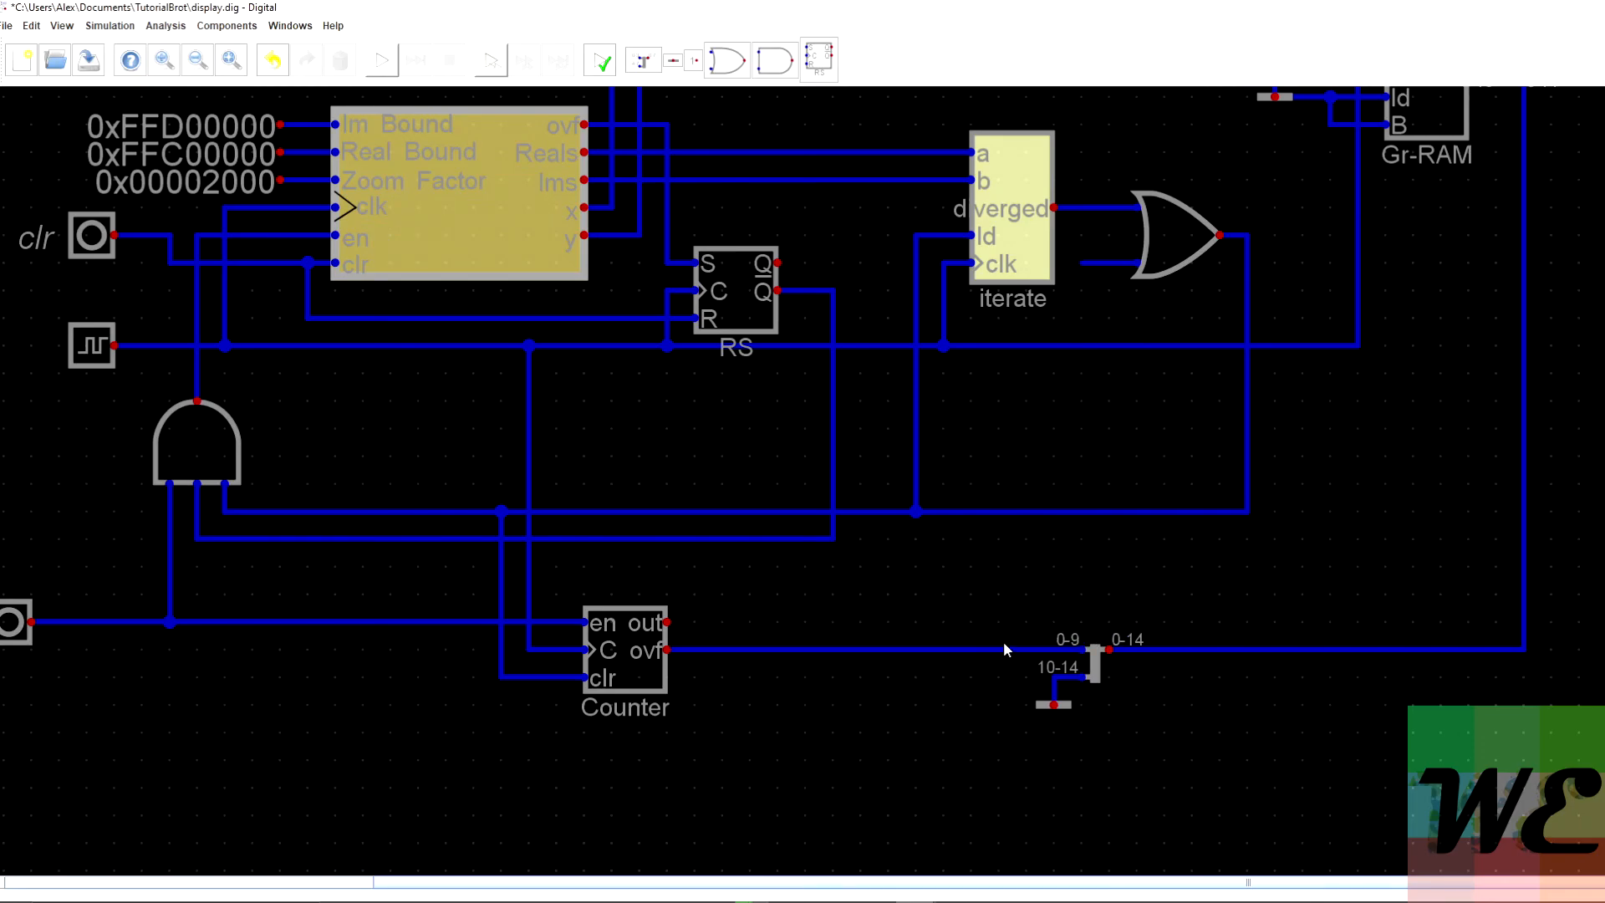
left_click_drag(745, 628, 679, 660)
key("Delete")
Wire the Counter's out output to the splitter's 0-9 input and its ovf output to the Or gate's lower input.
left_click(666, 621)
left_click(1083, 649)
left_click(666, 650)
left_click(863, 650)
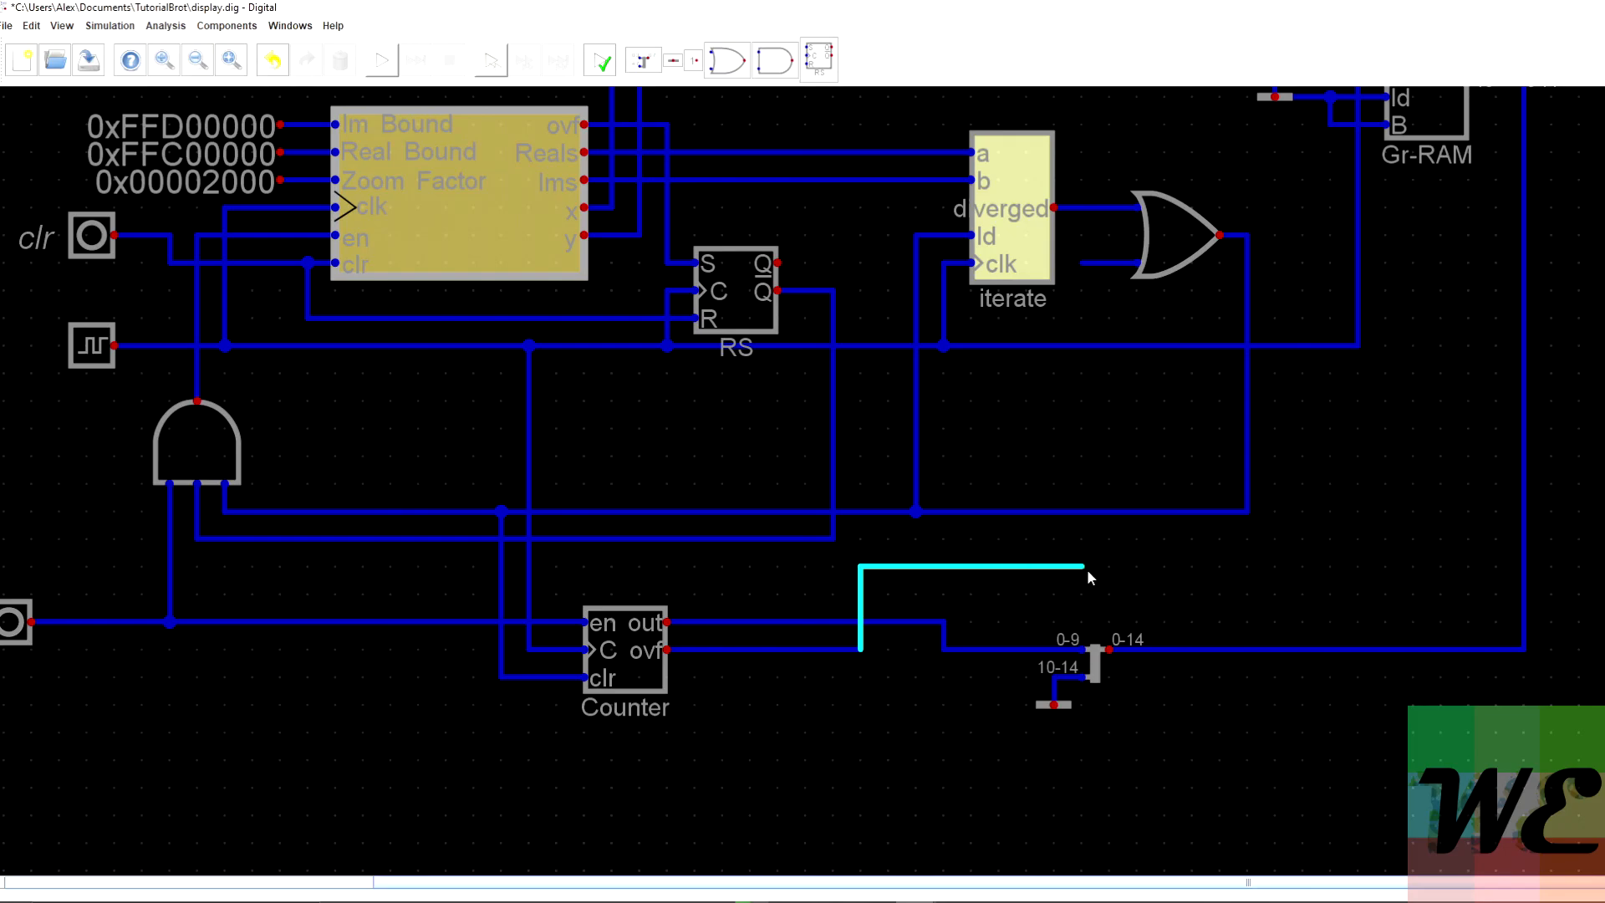
left_click(1082, 263)
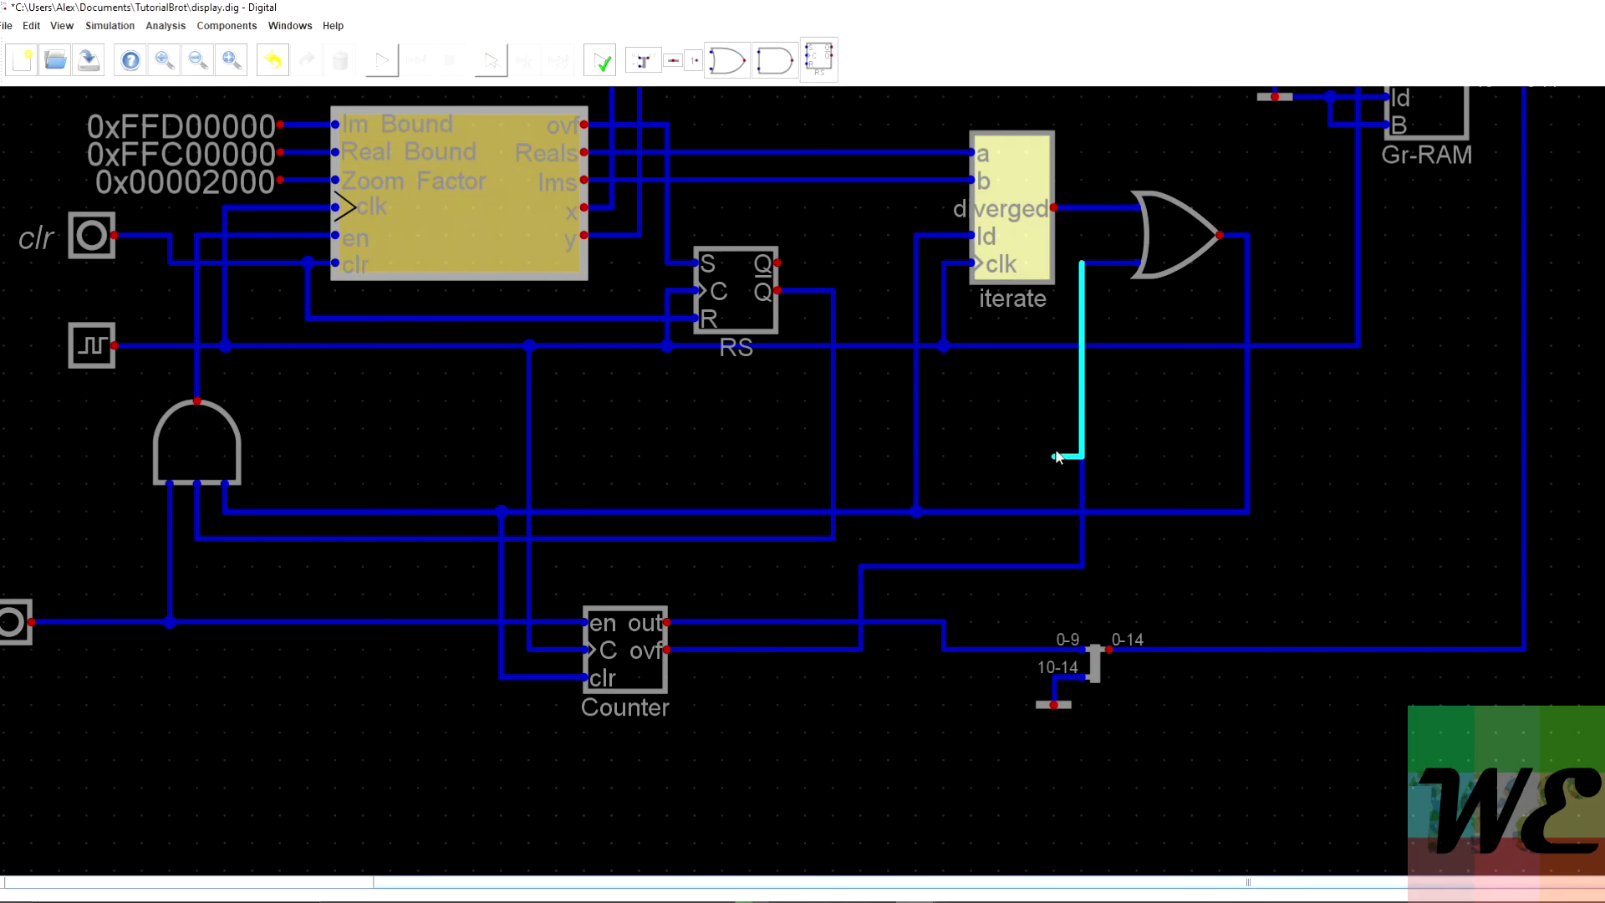
key("Escape")
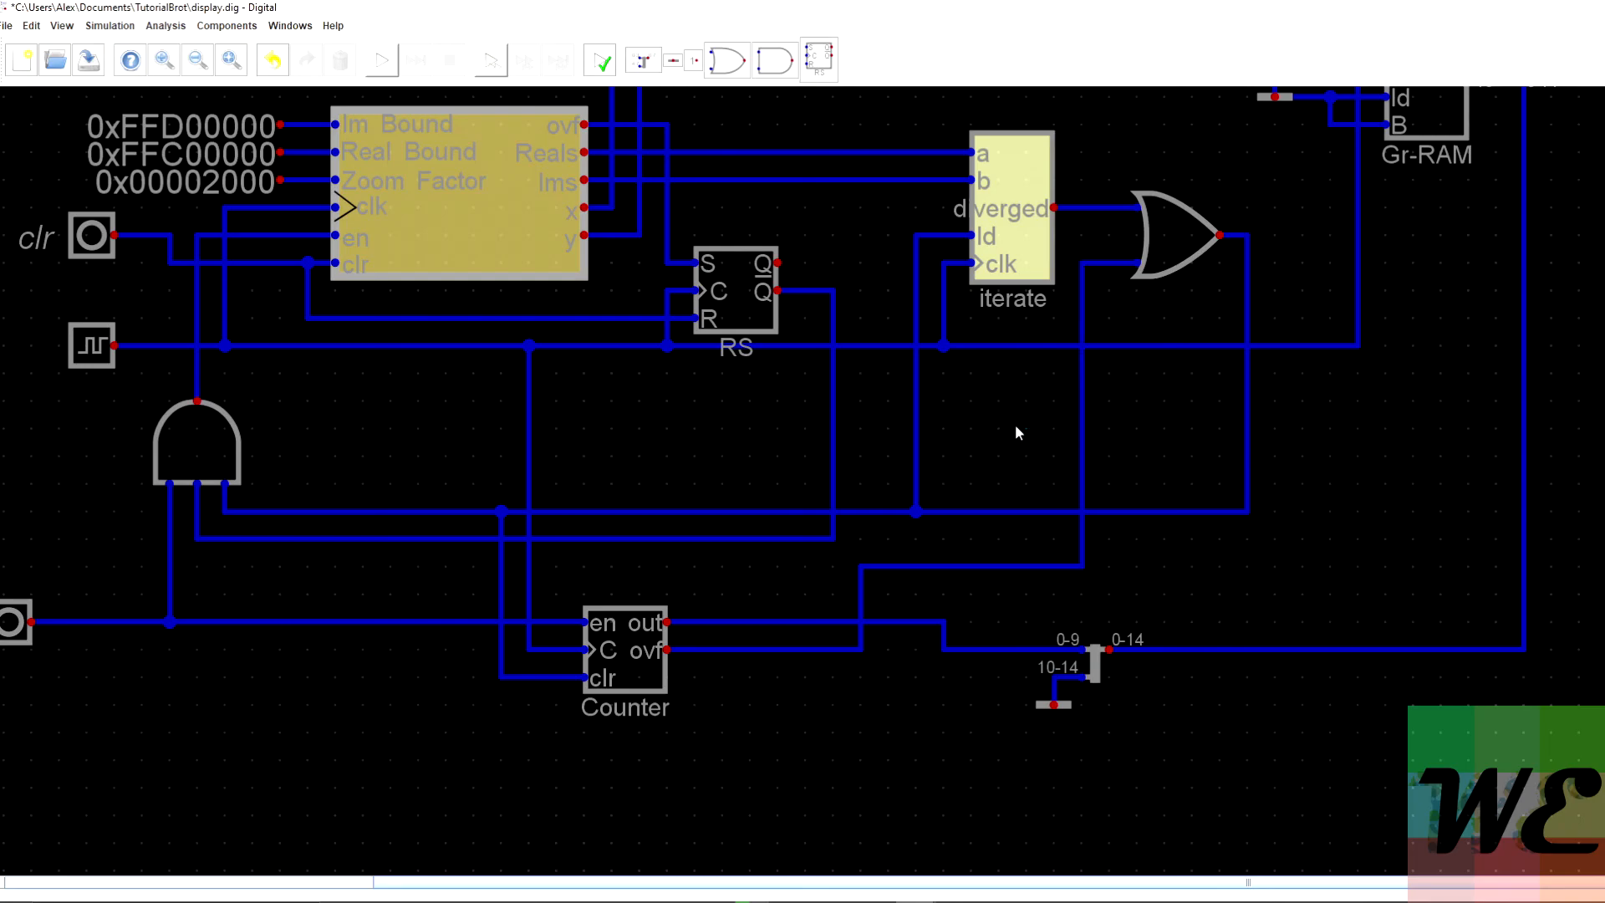
Run the simulation, shift the Graphic RAM window off the circuit, switch on clr and stop the run.
scroll(1015, 424, "down", 6)
left_click(382, 60)
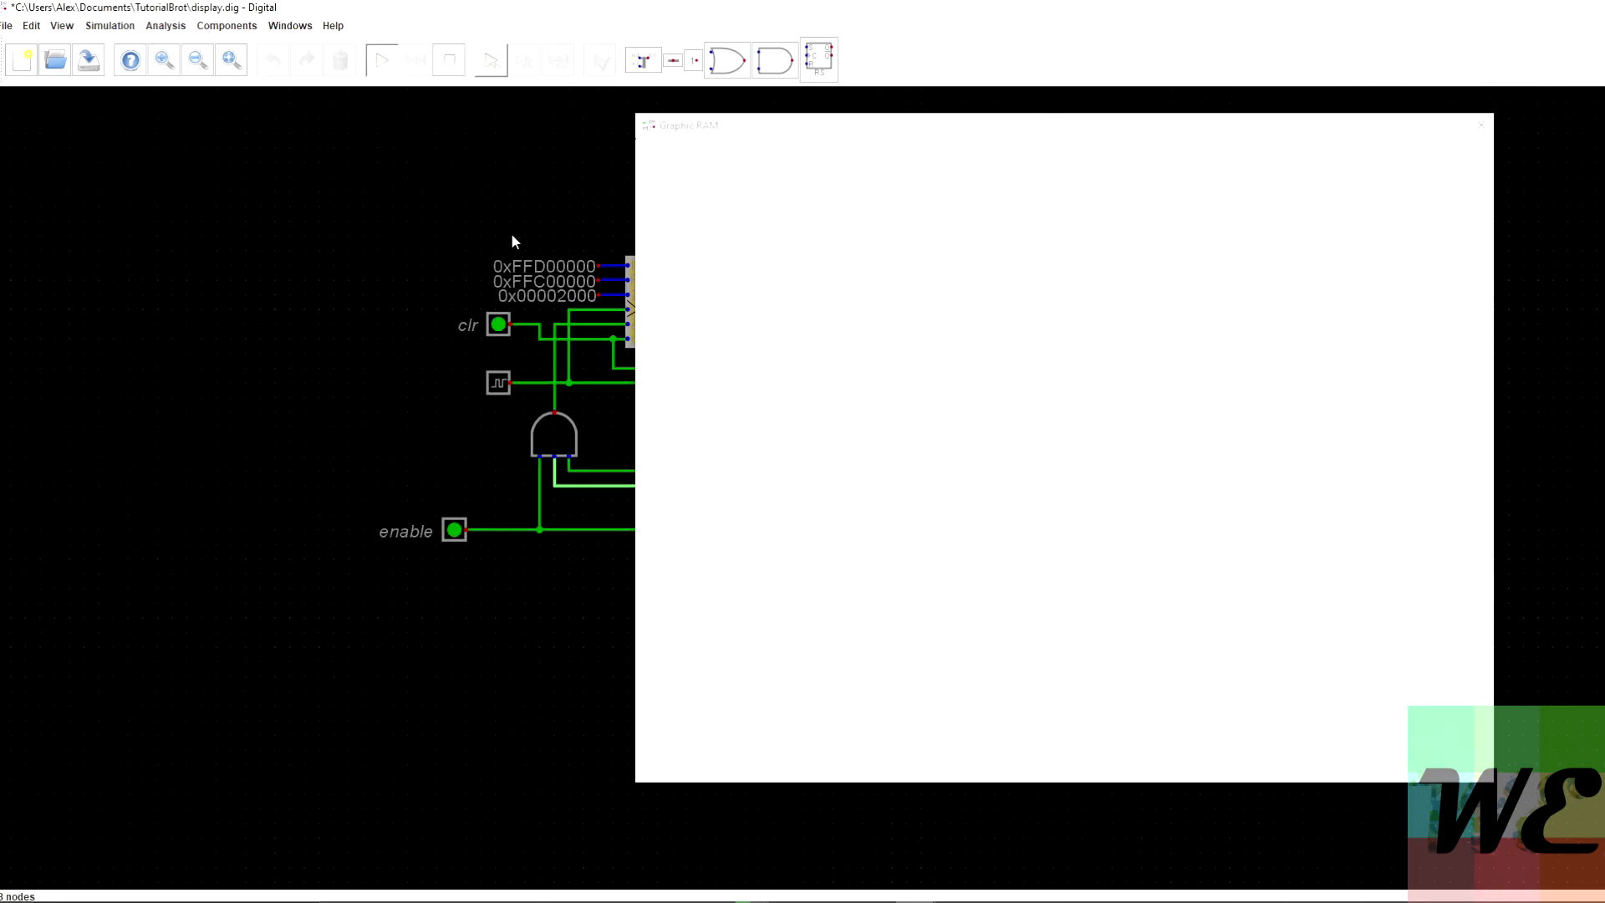
left_click_drag(731, 133, 1112, 97)
left_click(498, 333)
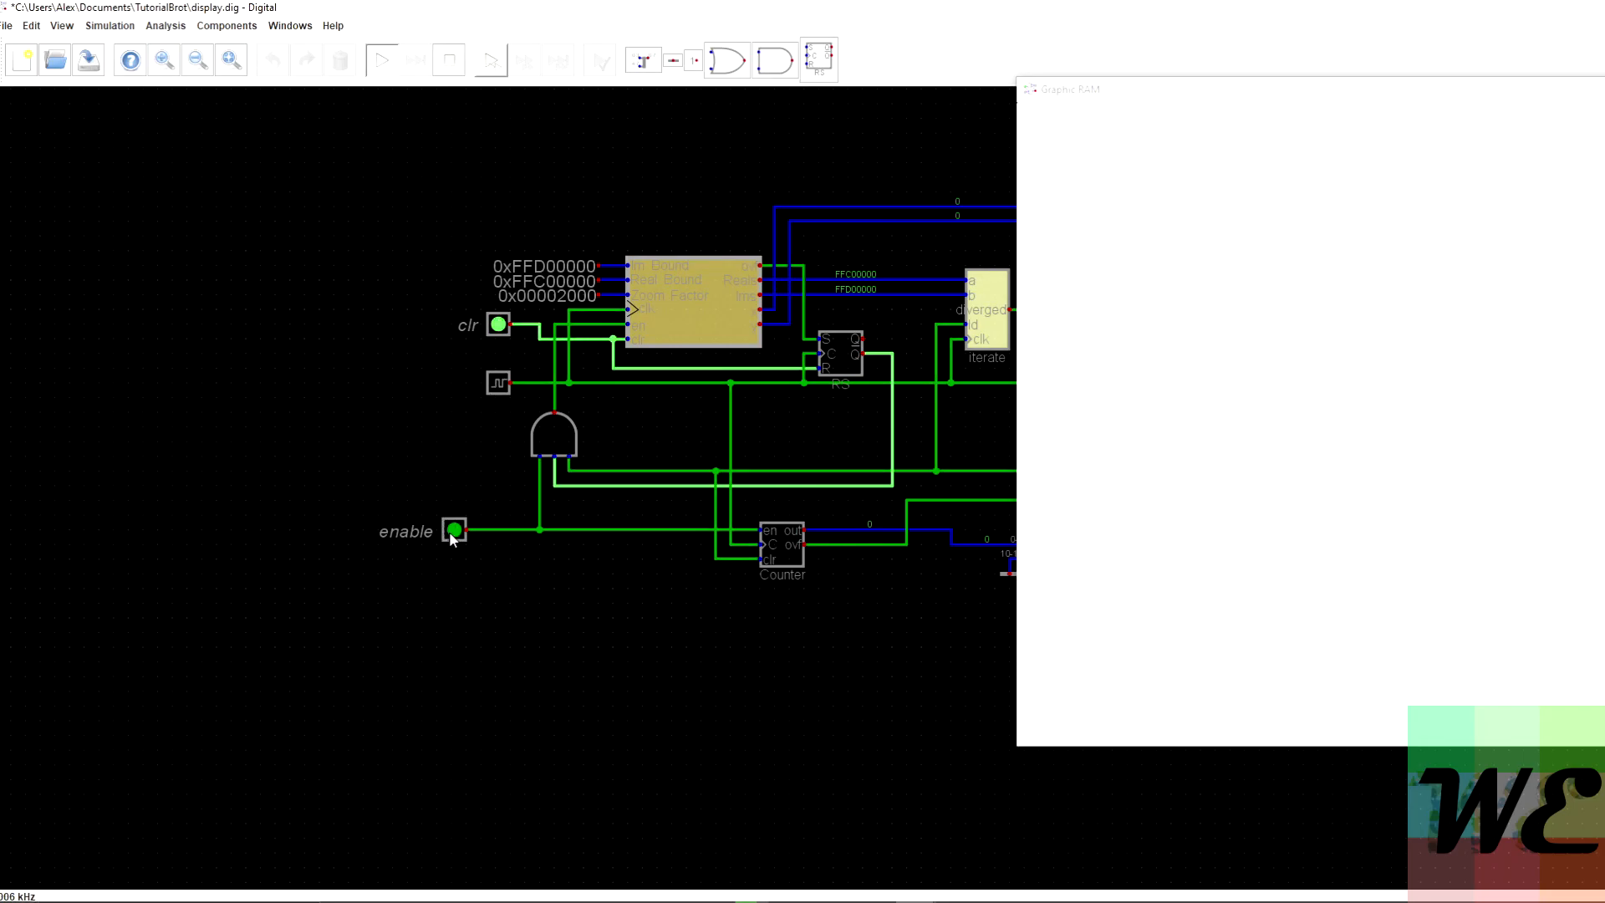
left_click(452, 61)
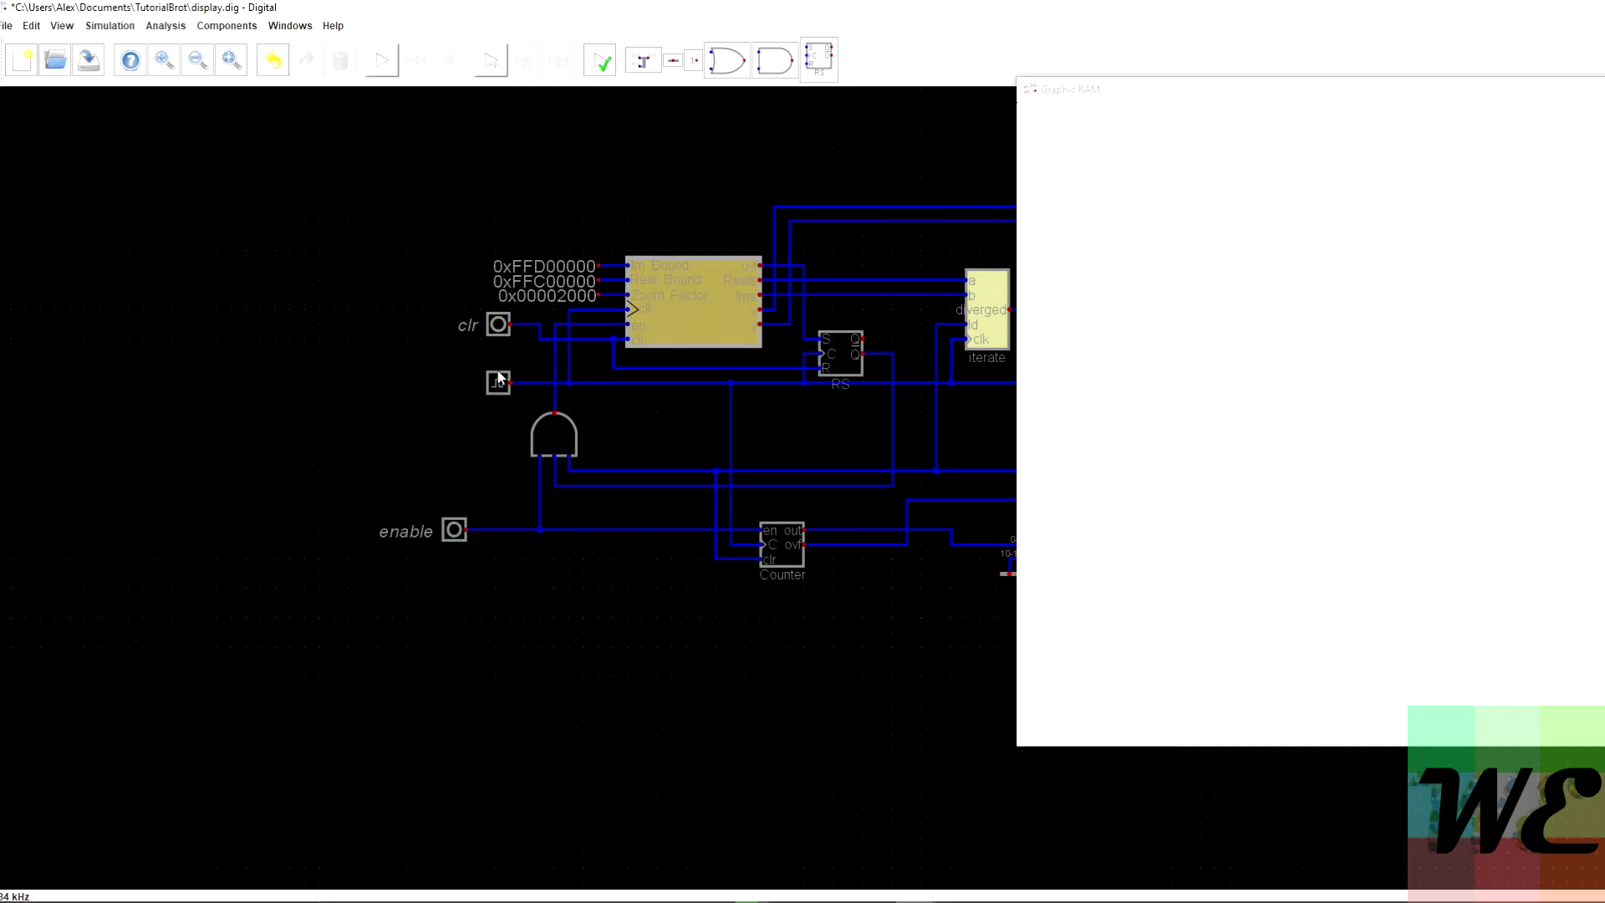
Check the clock's settings, restart the simulation with enable on and clr reset, and bring the Graphic RAM window fully into view.
right_click(499, 384)
left_click(570, 450)
left_click(381, 61)
left_click(454, 529)
left_click(498, 325)
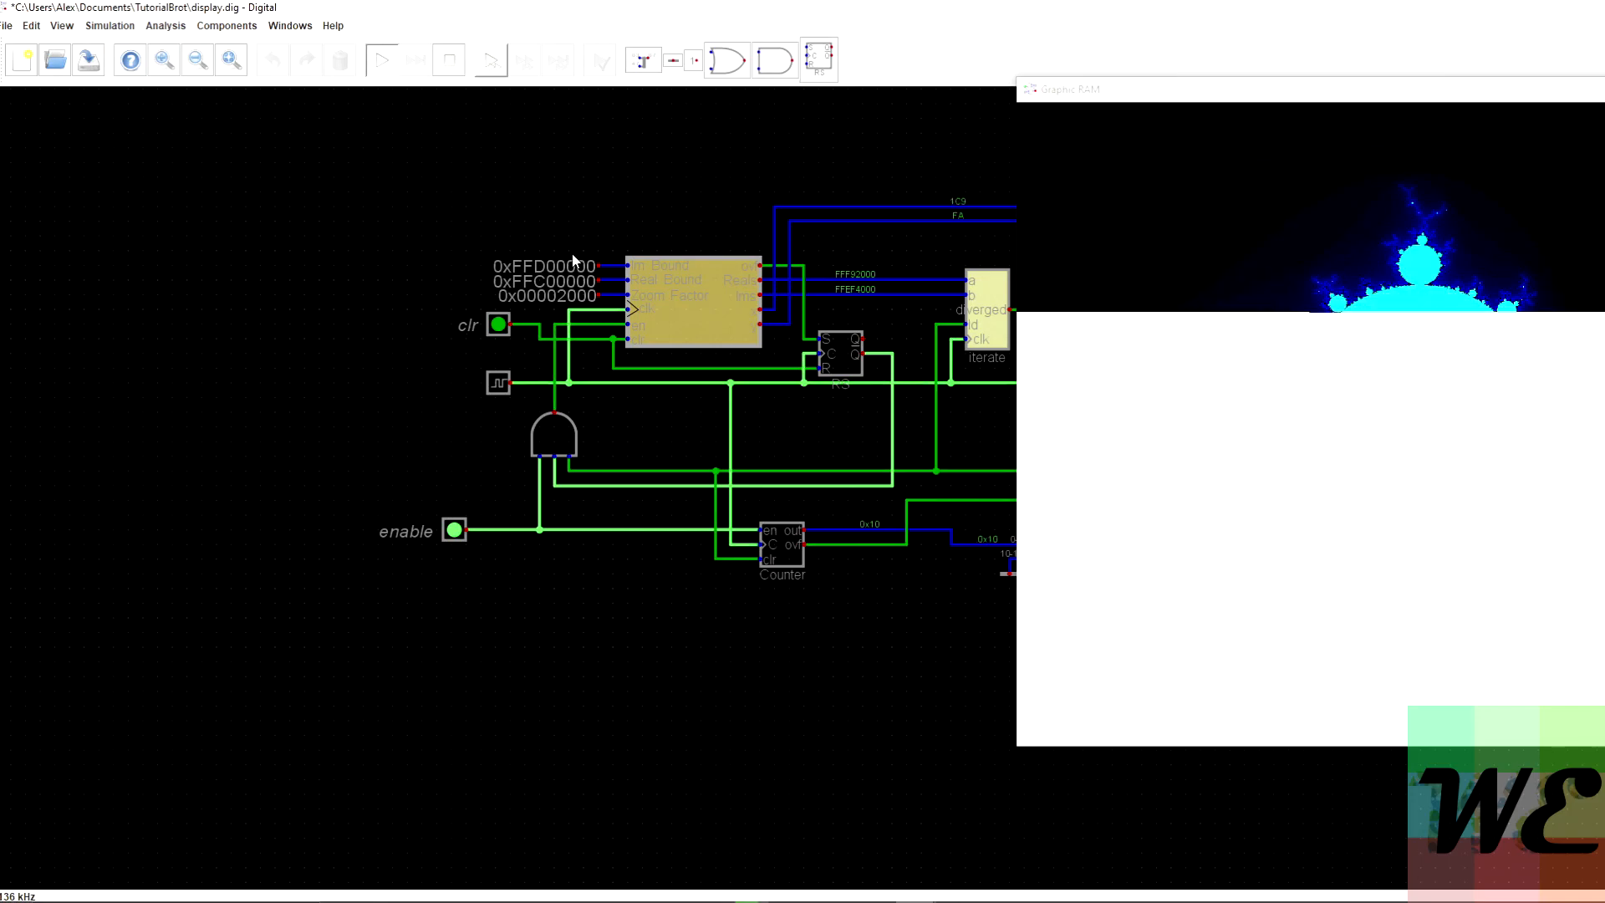
mouse_move(1601, 90)
left_mouse_down()
mouse_move(1013, 122)
mouse_move(978, 103)
mouse_move(986, 131)
left_mouse_up()
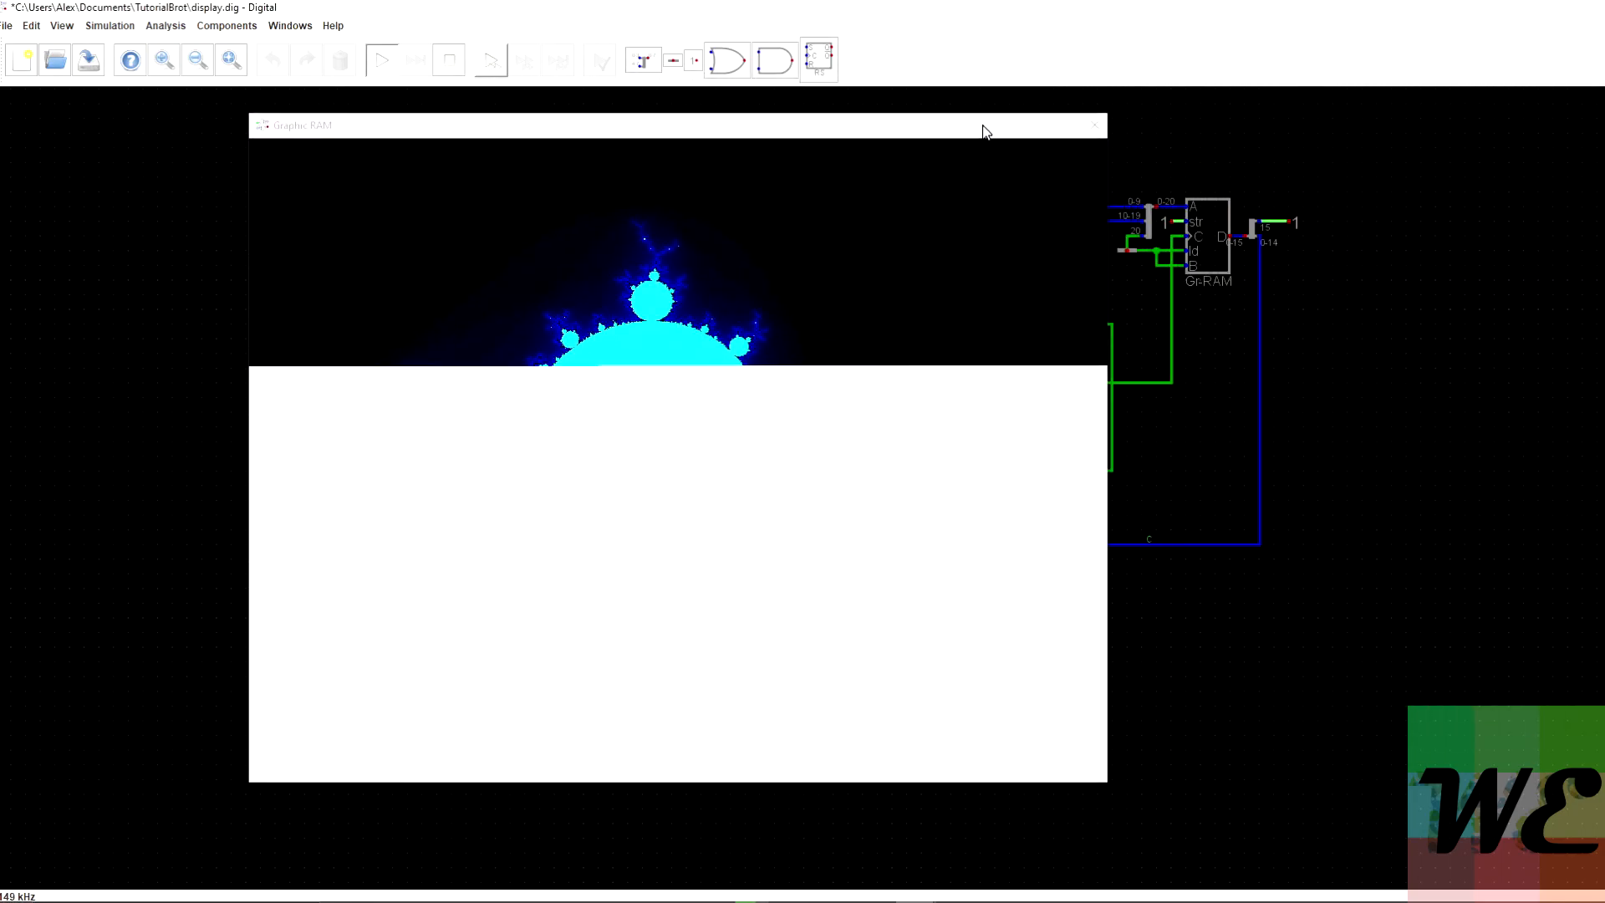